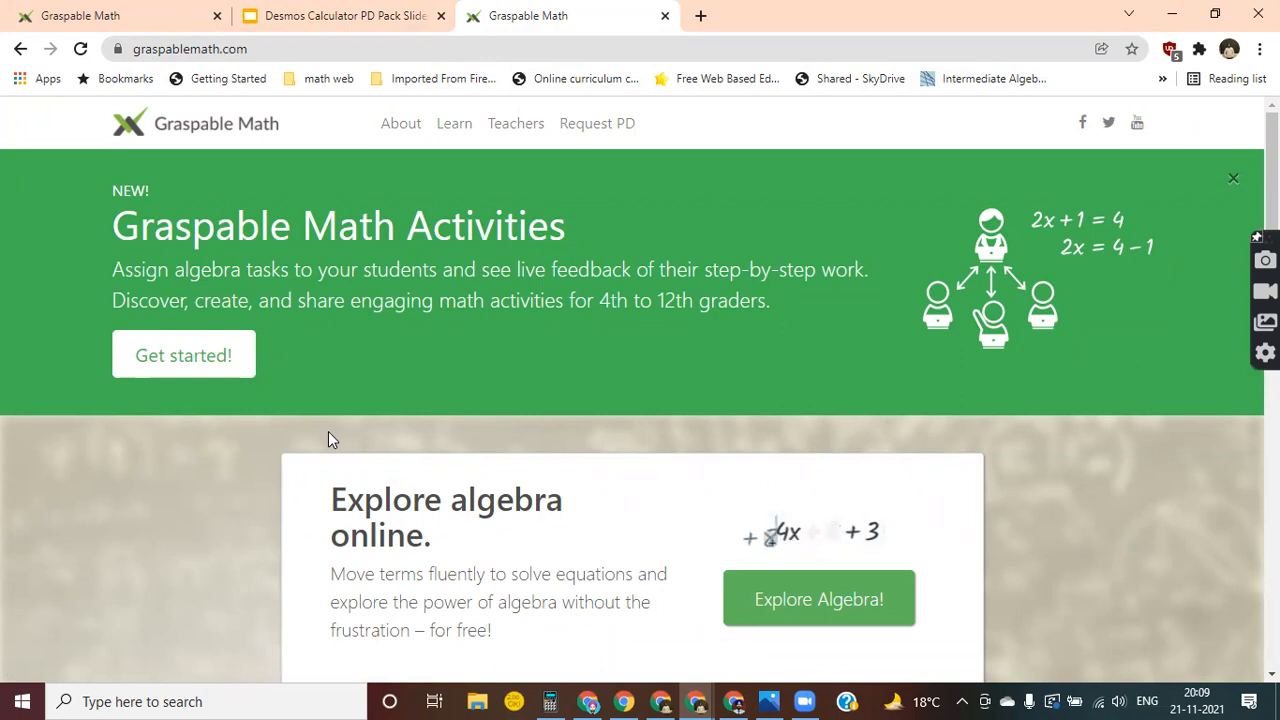
Look through the Graspable Math home page, from the activities banner to the Explore algebra, resources and showcase video sections.
scroll(328, 437, "down", 2)
scroll(388, 547, "up", 2)
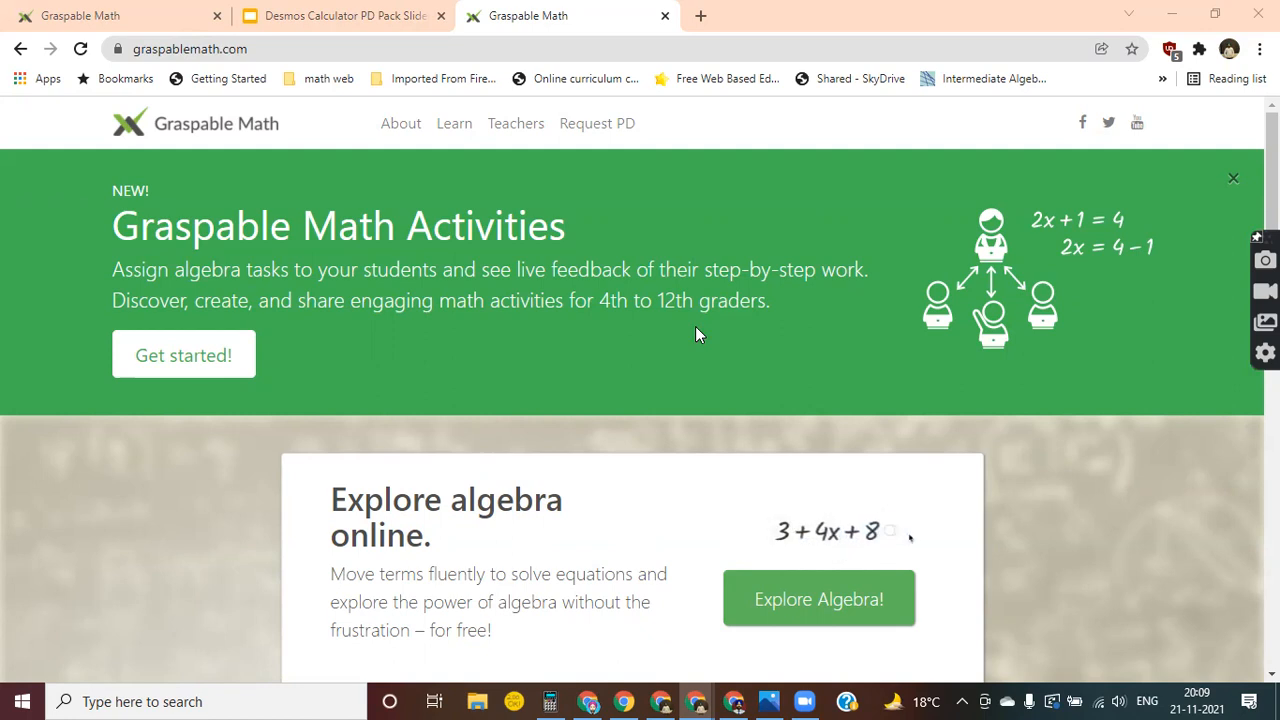
scroll(695, 326, "down", 6)
scroll(695, 326, "up", 6)
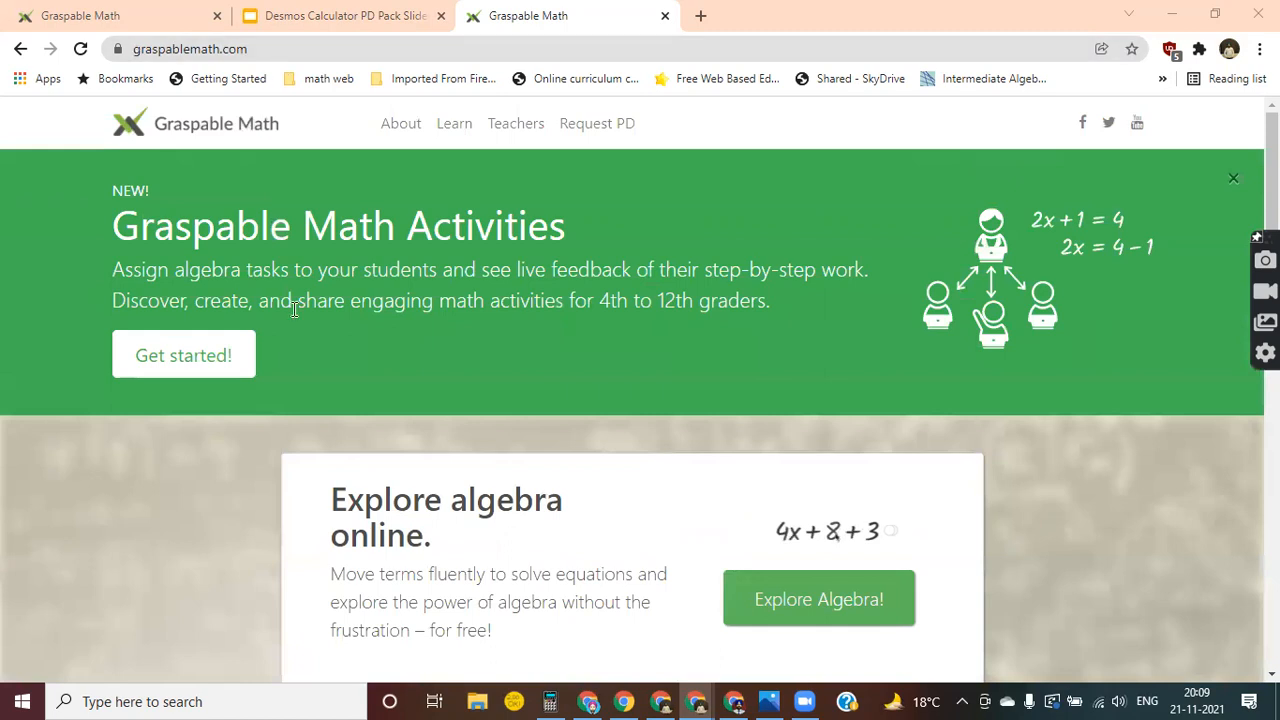
scroll(490, 393, "down", 2)
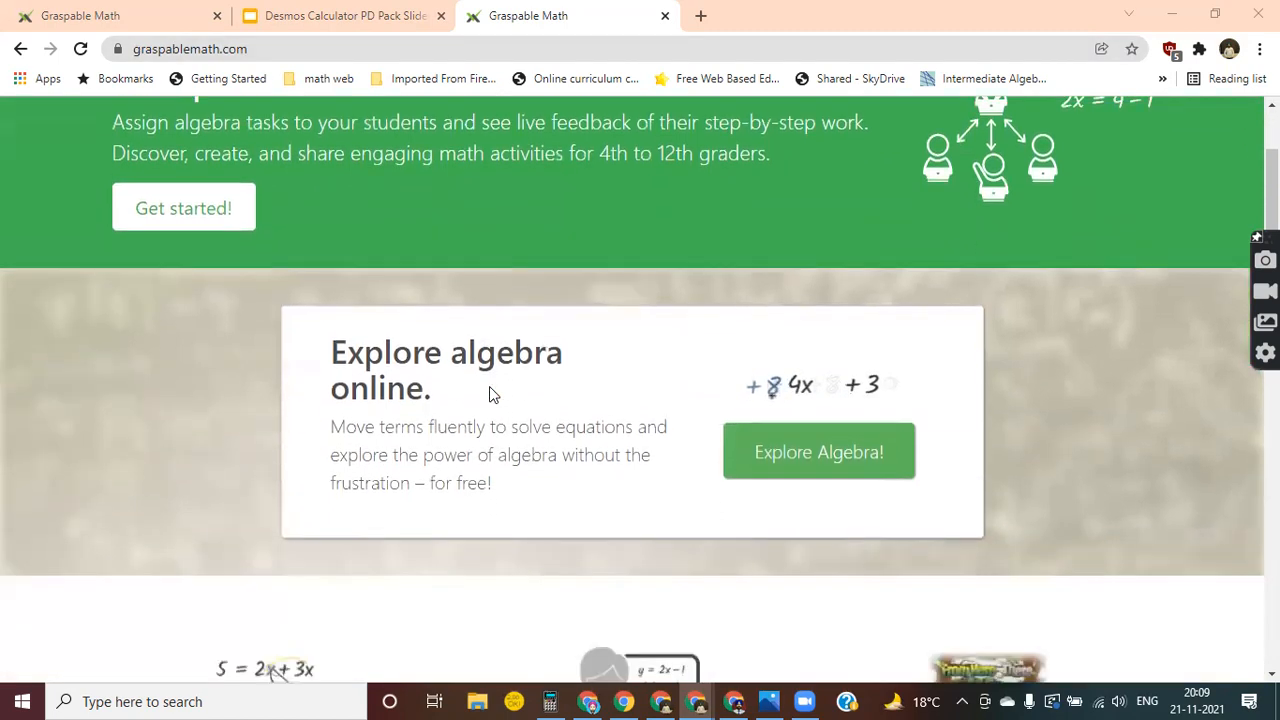
scroll(471, 265, "up", 2)
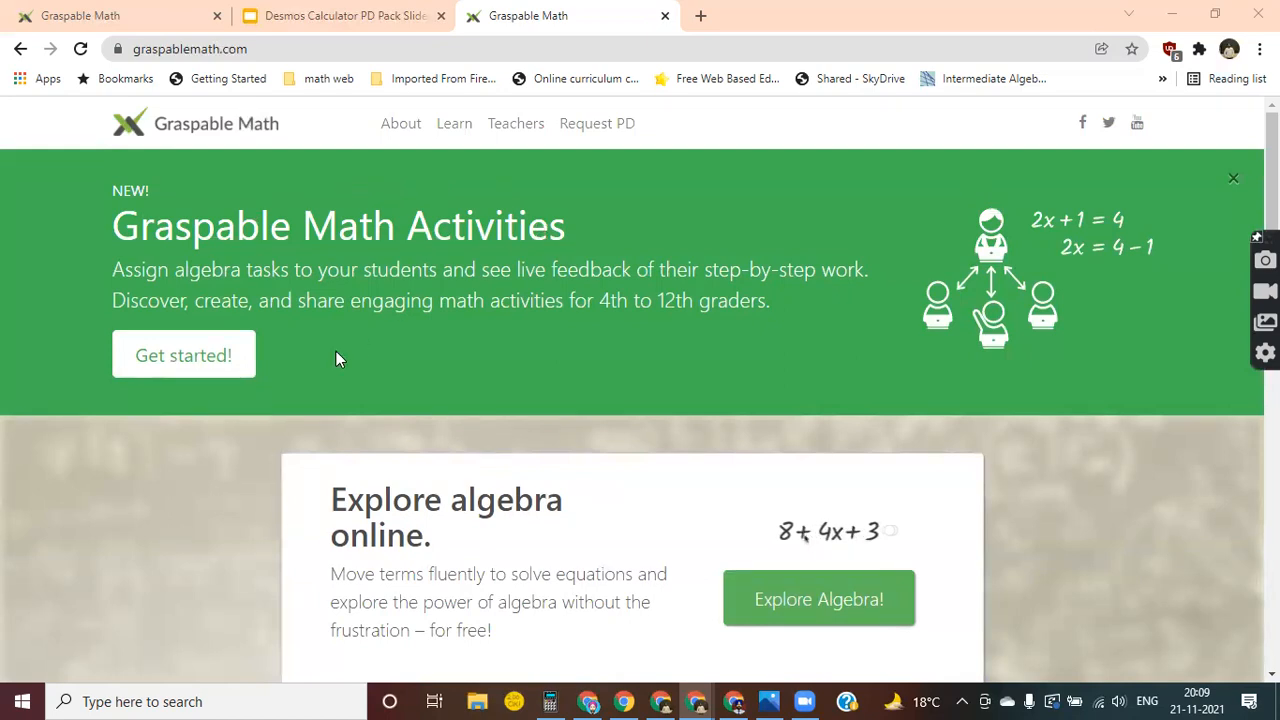
scroll(461, 472, "down", 3)
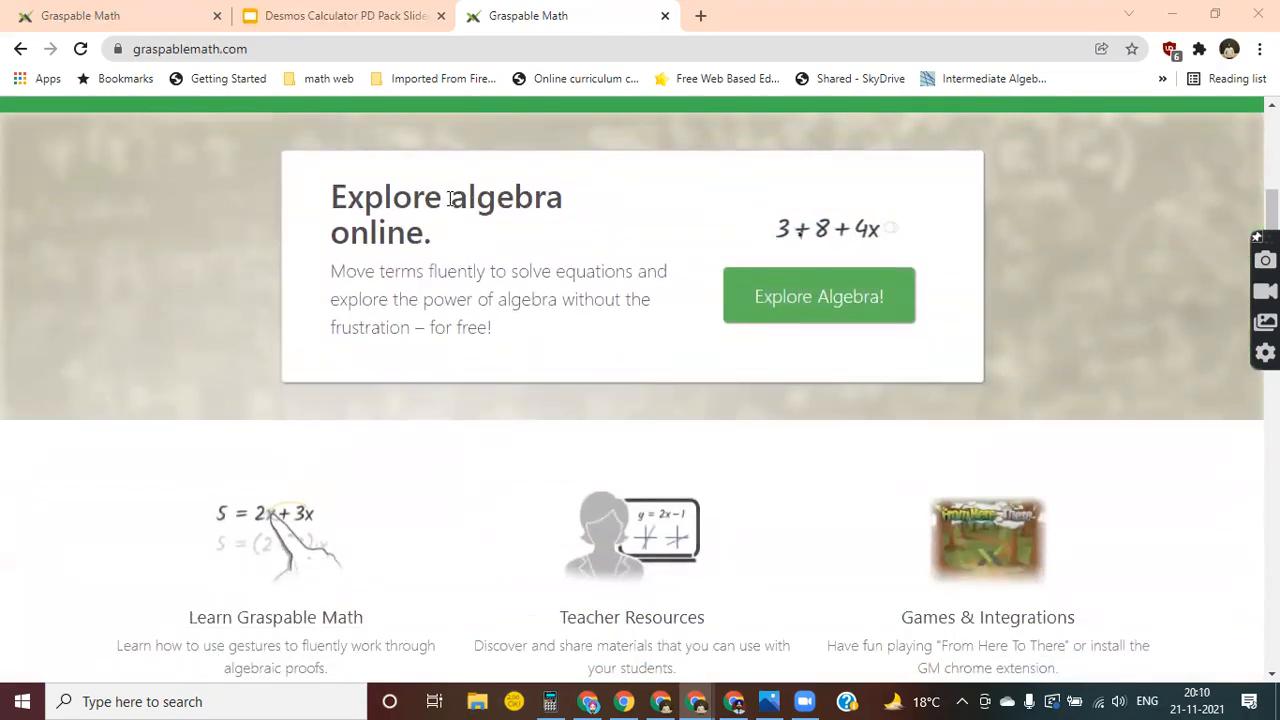
left_click_drag(449, 198, 596, 213)
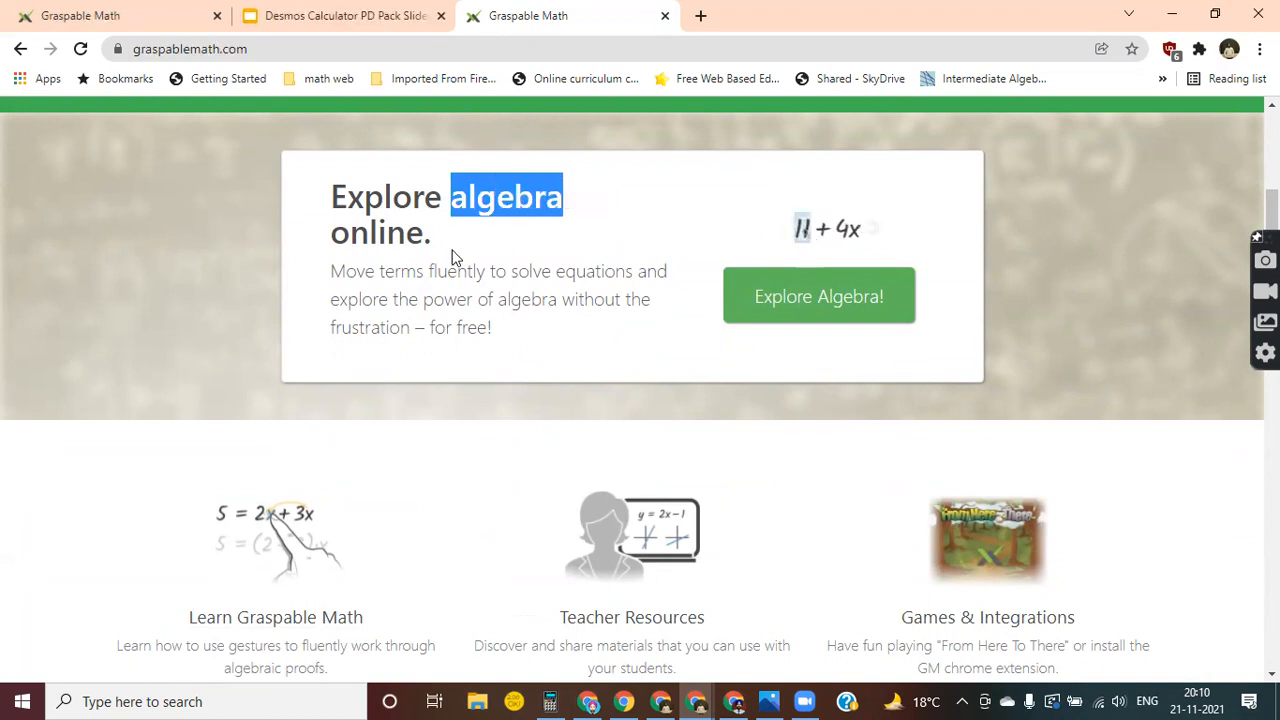
scroll(493, 418, "down", 2)
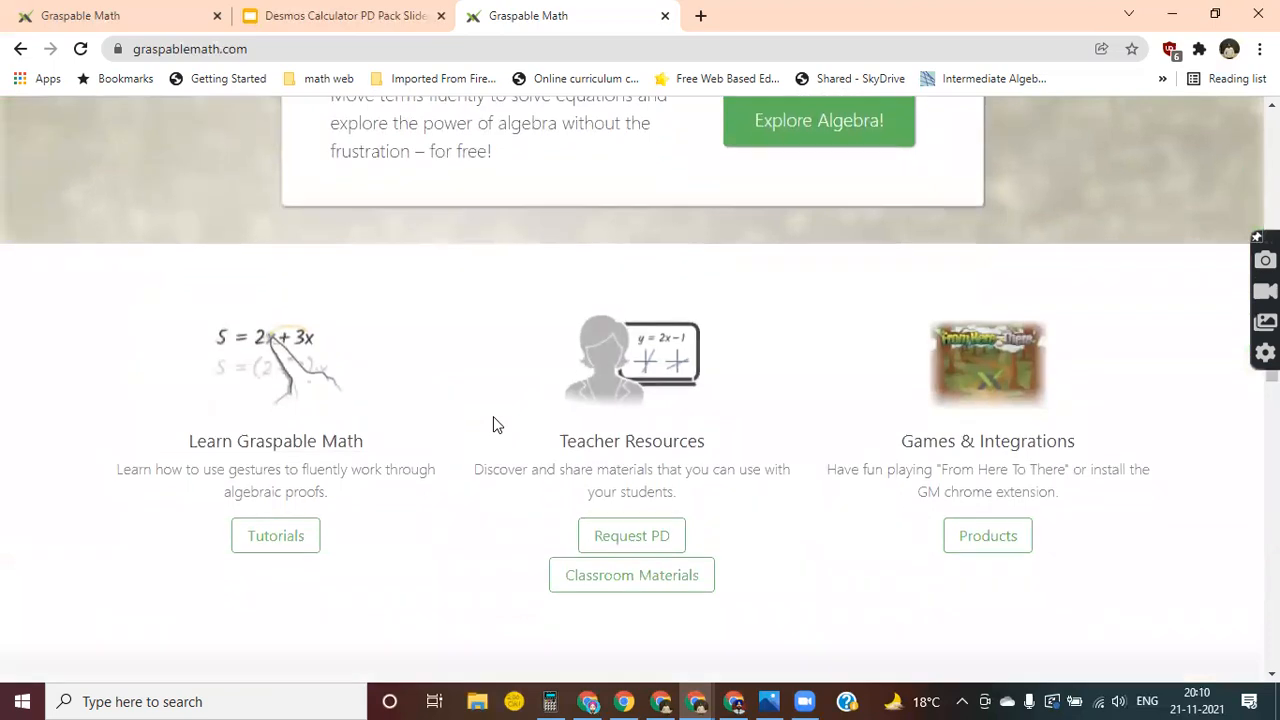
scroll(453, 516, "down", 5)
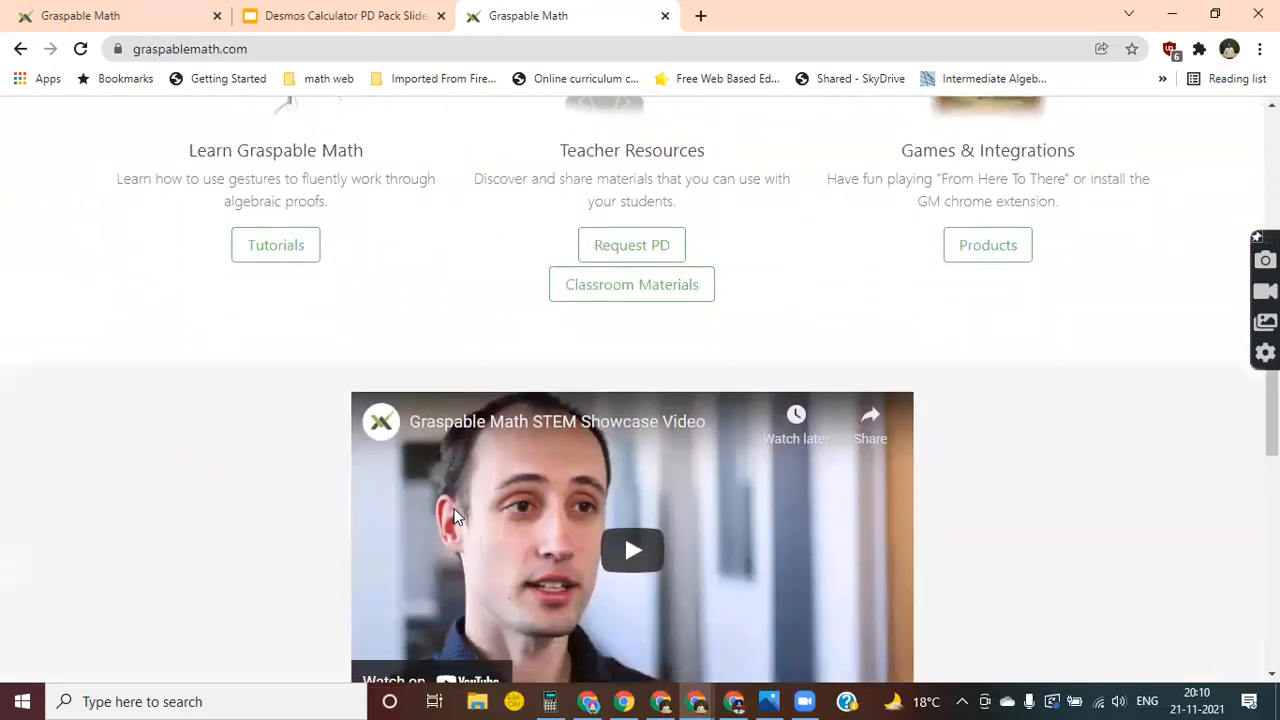
scroll(453, 516, "down", 2)
scroll(452, 517, "up", 10)
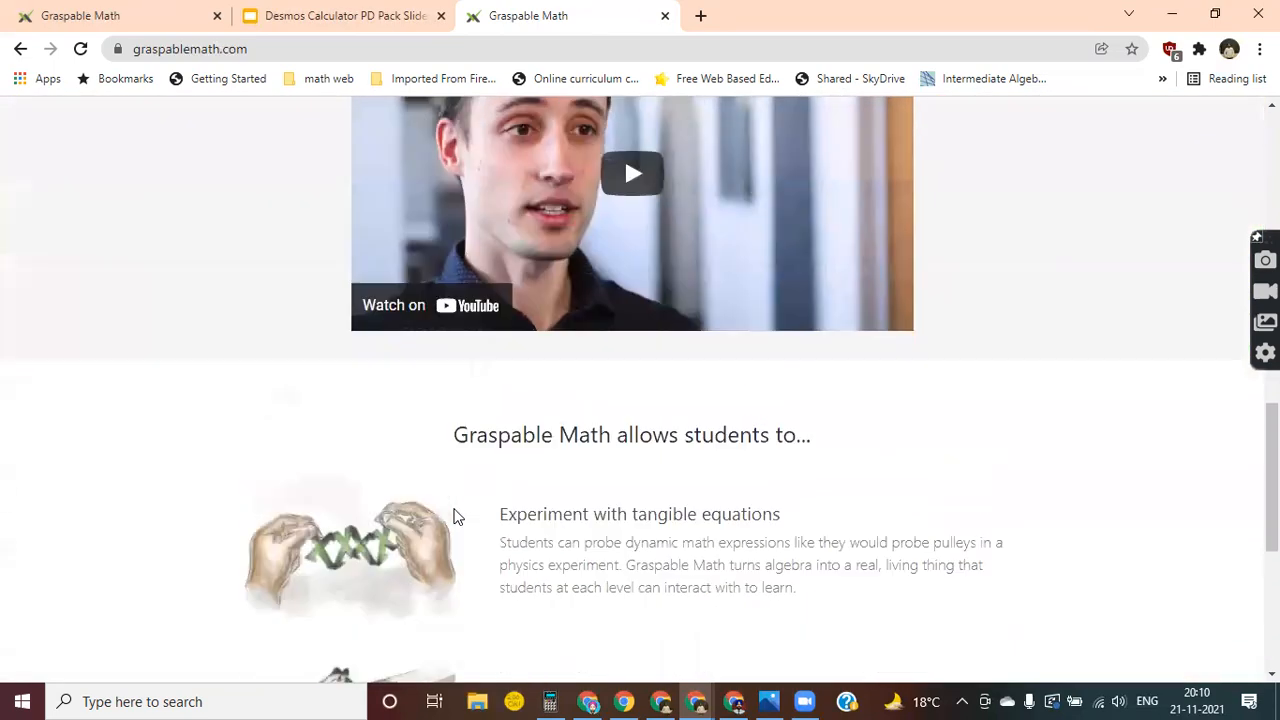
Open the Explore Algebra canvas from the home page and check its sharing options.
scroll(452, 522, "down", 2)
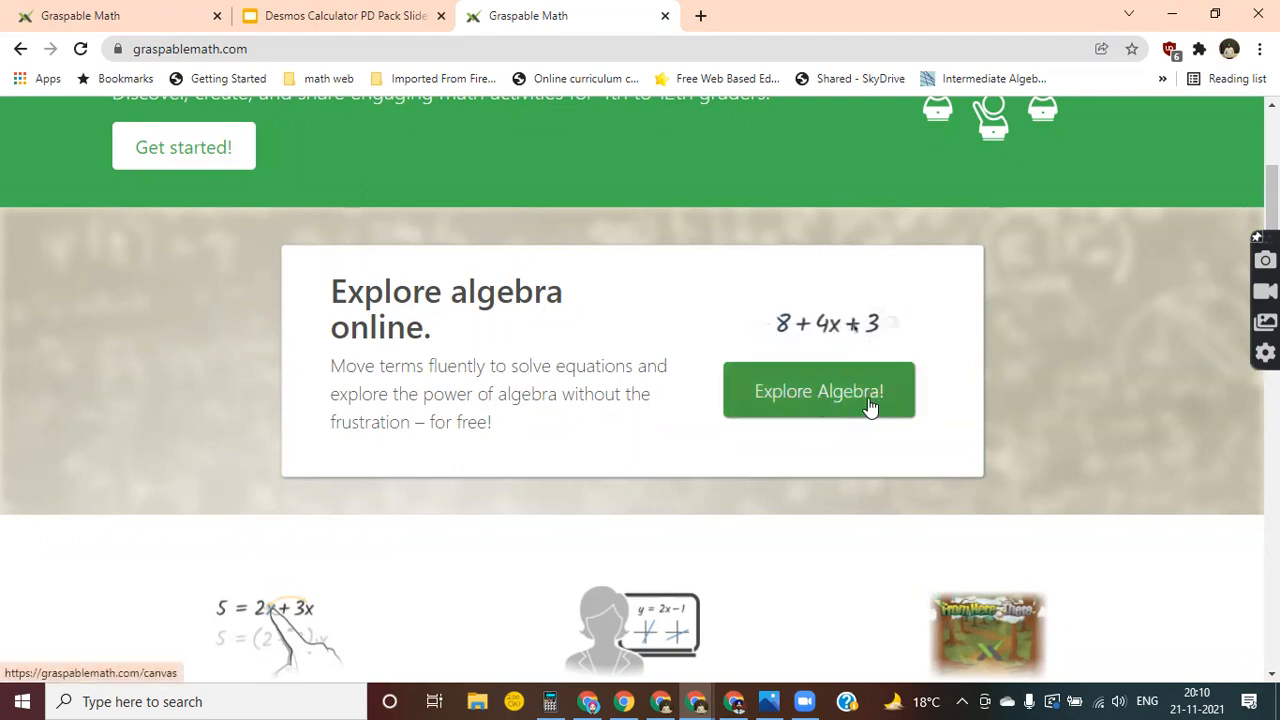
left_click(828, 393)
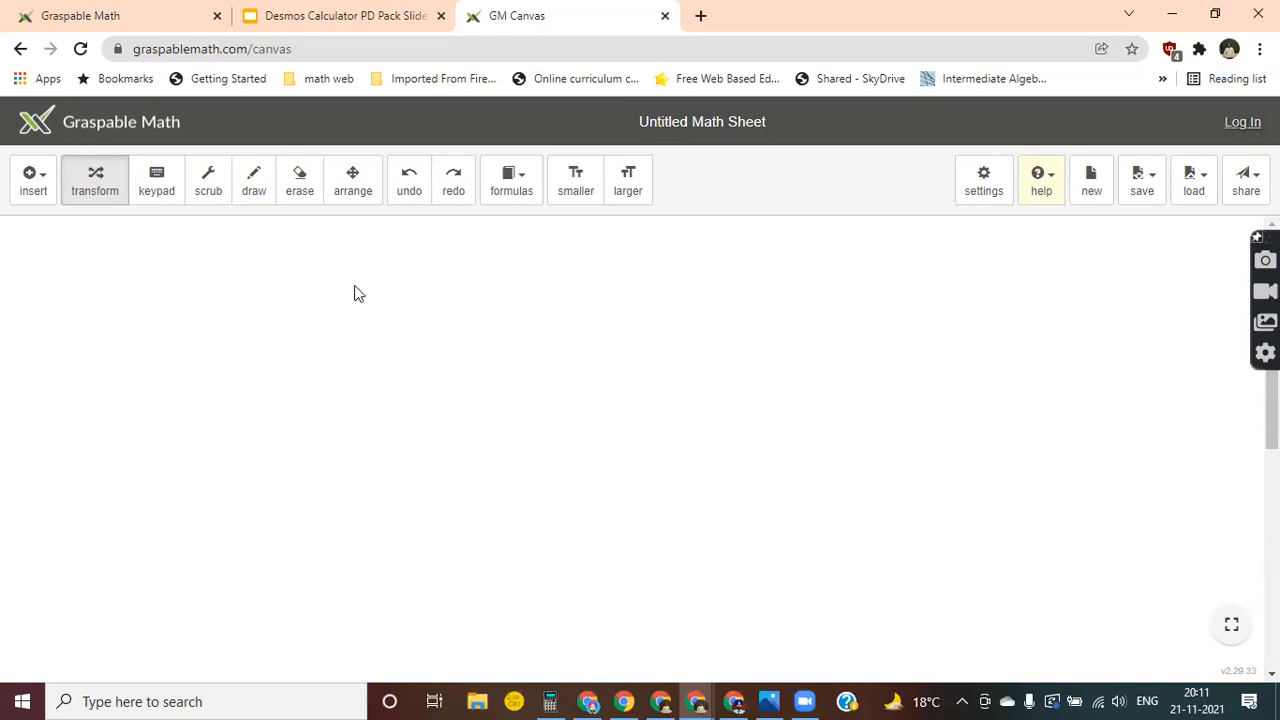
scroll(308, 318, "down", 3)
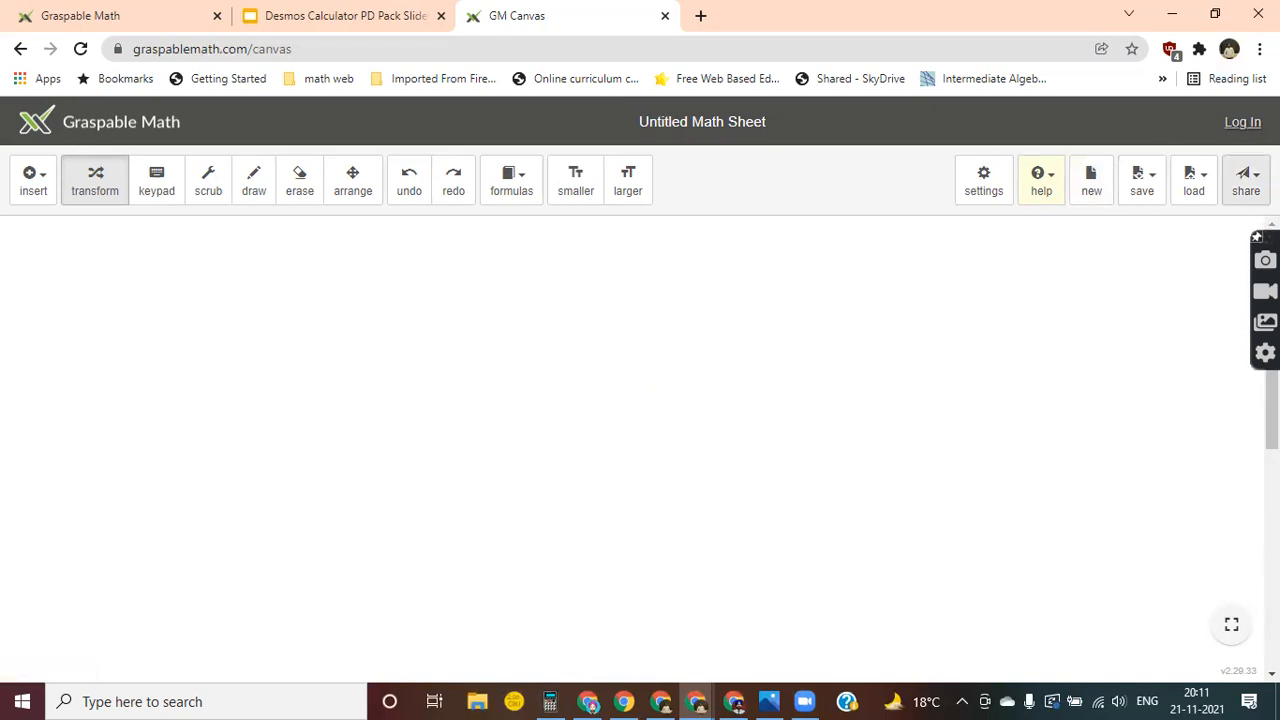
left_click(1246, 180)
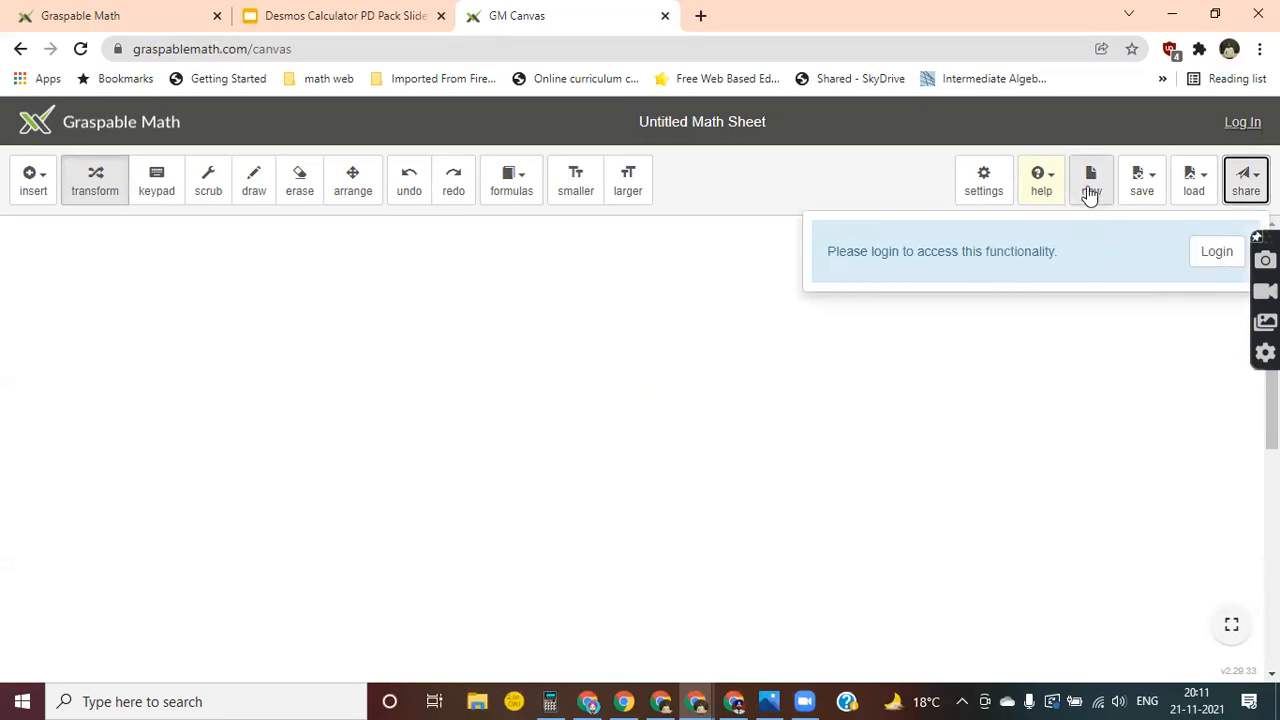
left_click(776, 190)
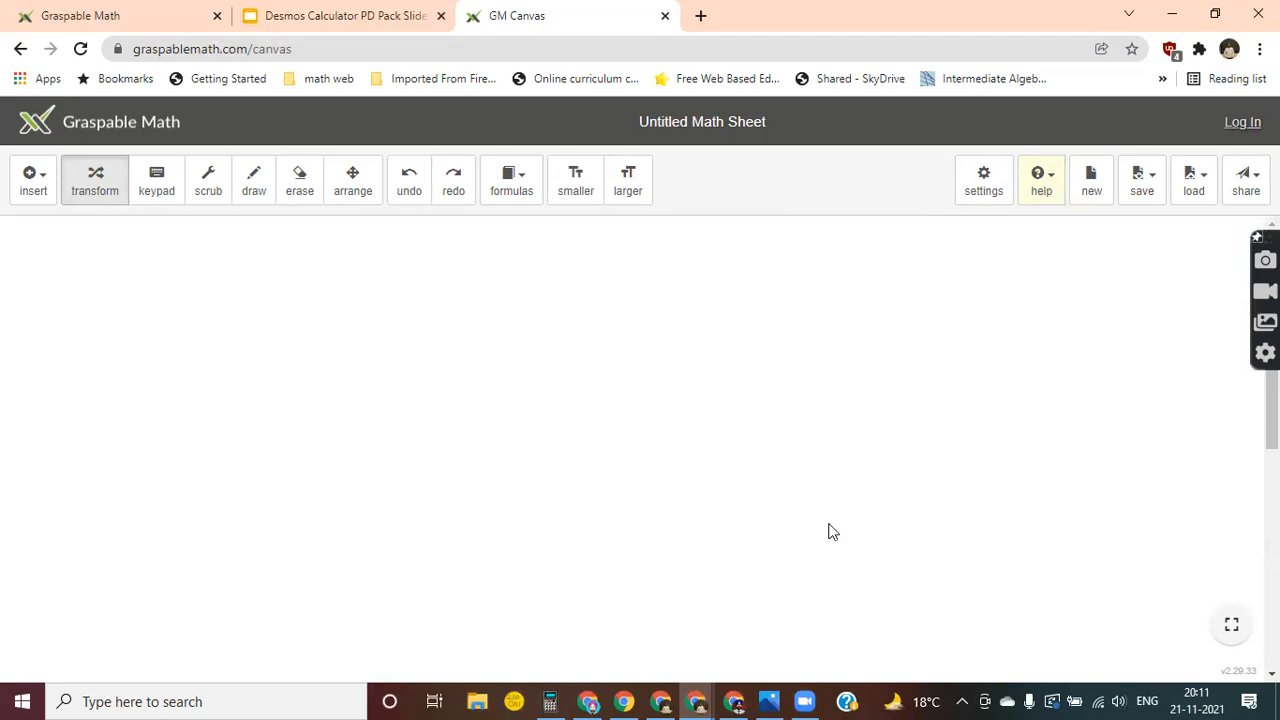
Insert a text box on the canvas reading "Let's explore Algebra".
left_click(43, 186)
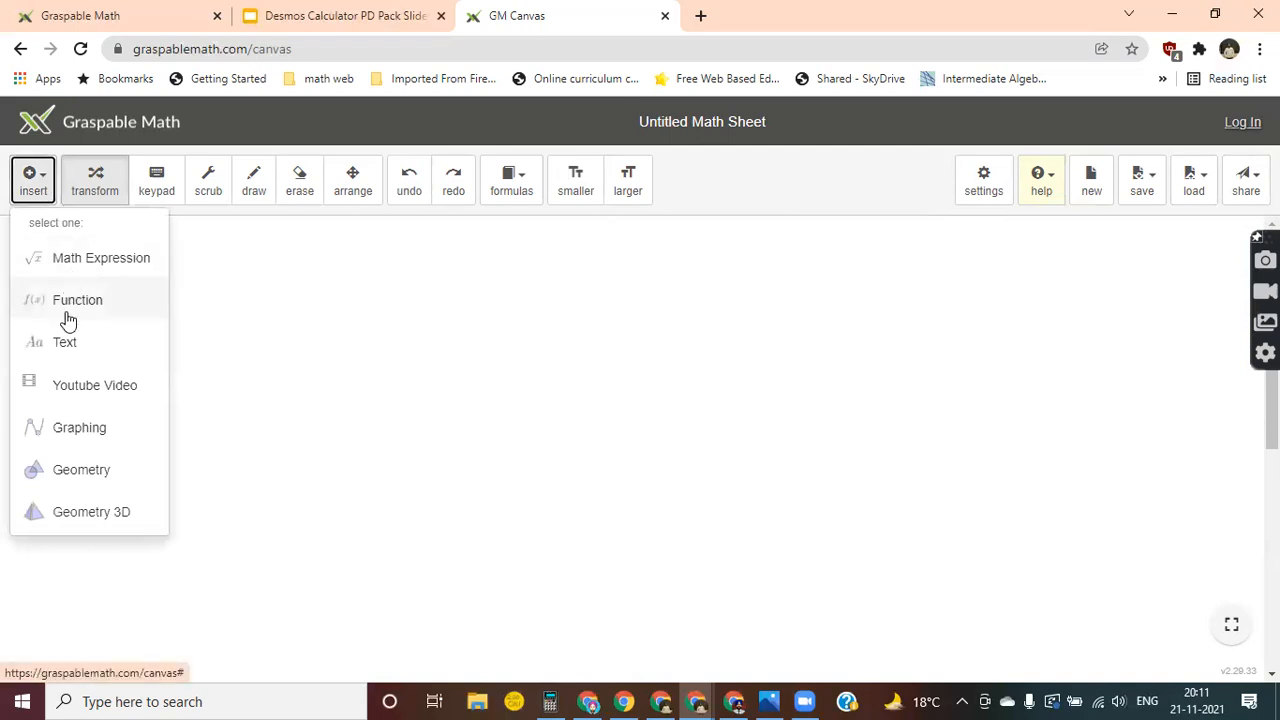
left_click(60, 346)
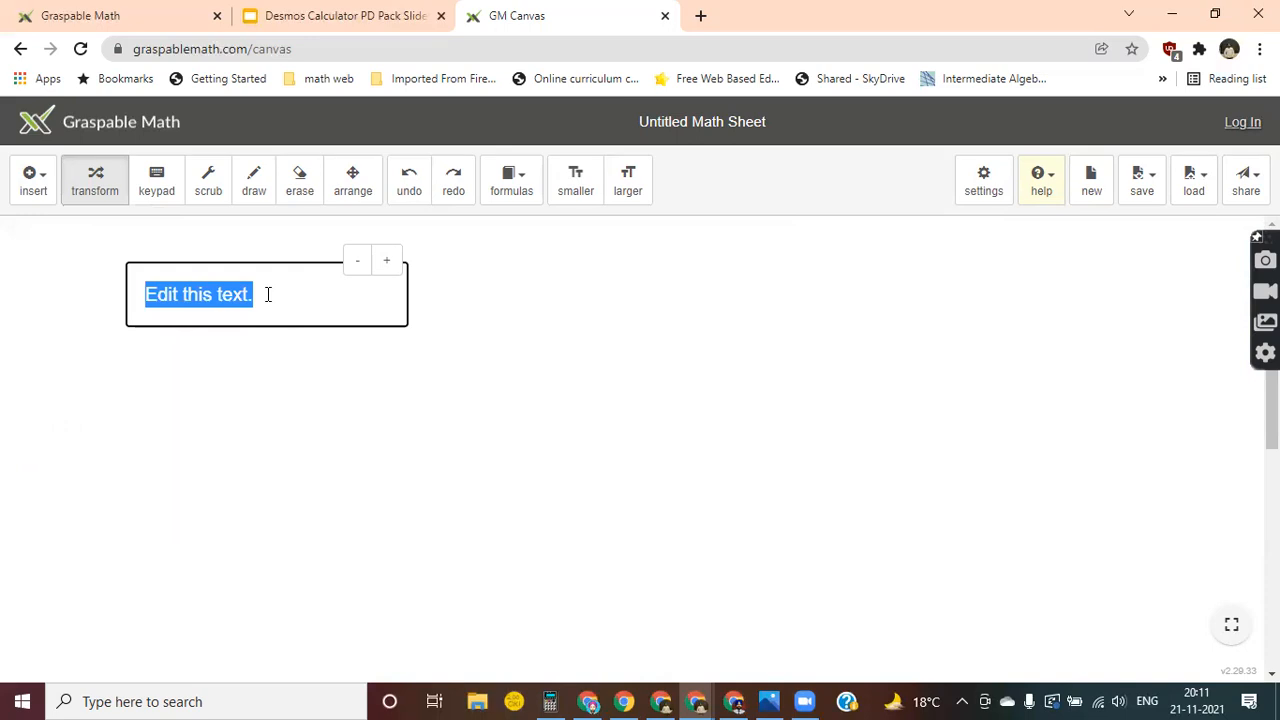
type("Let's")
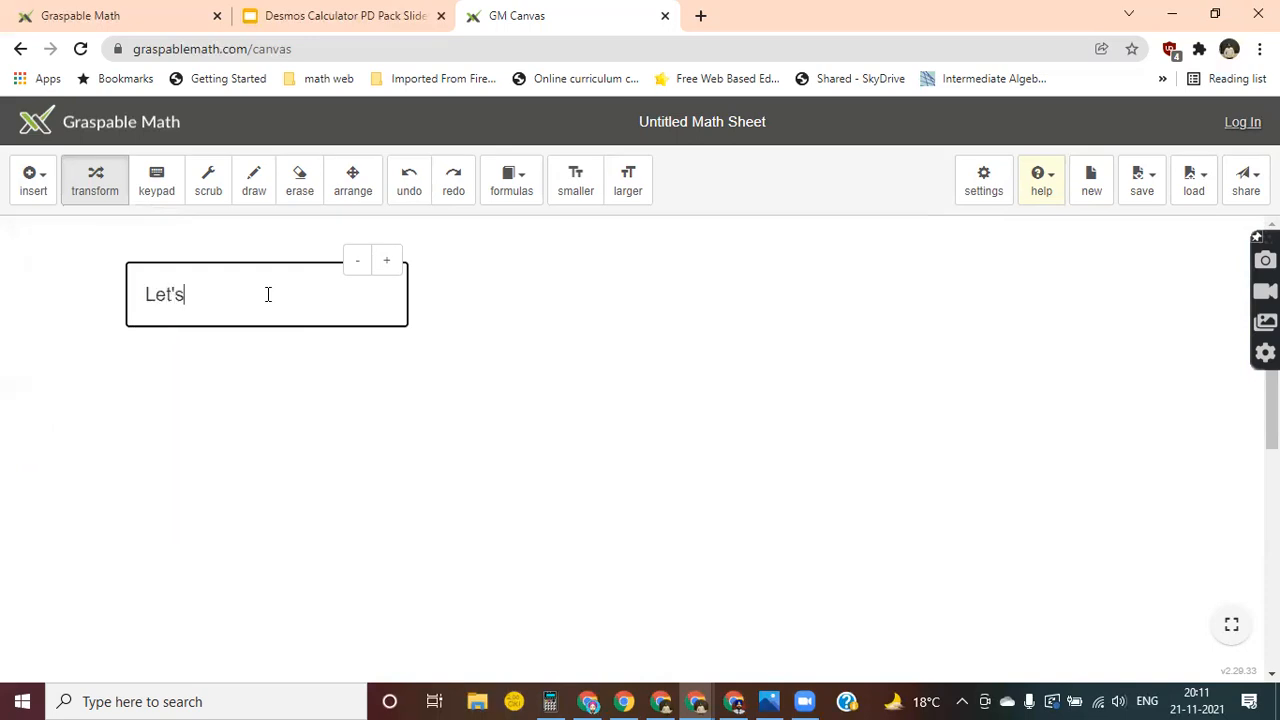
type(" explore Algebra")
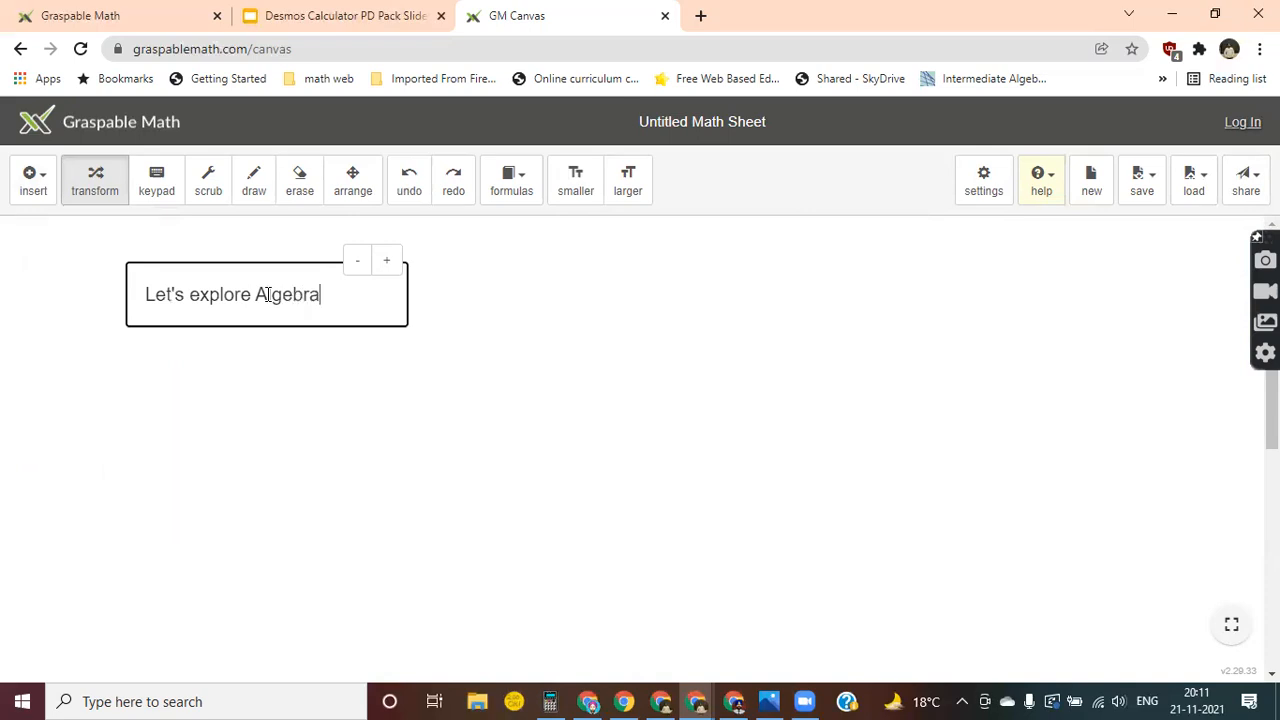
left_click(250, 389)
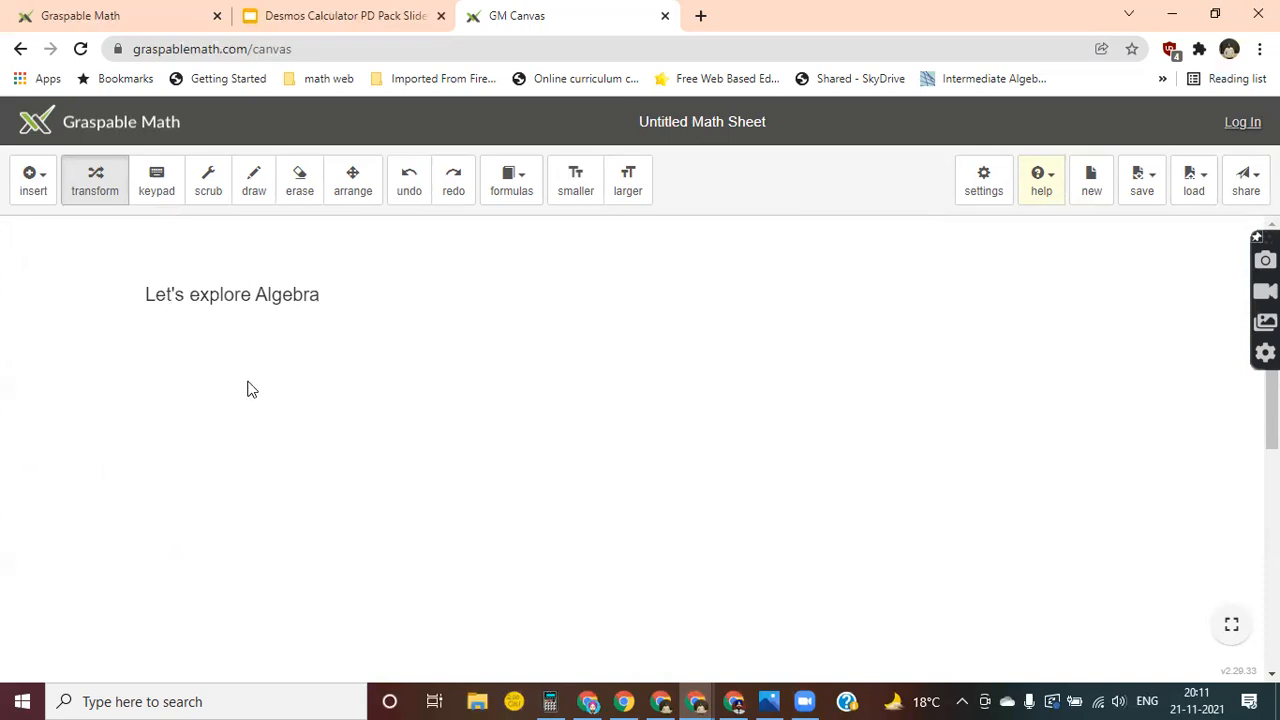
Move the "Let's explore Algebra" text box to the upper-left corner of the canvas, slightly below its edge.
left_click(218, 300)
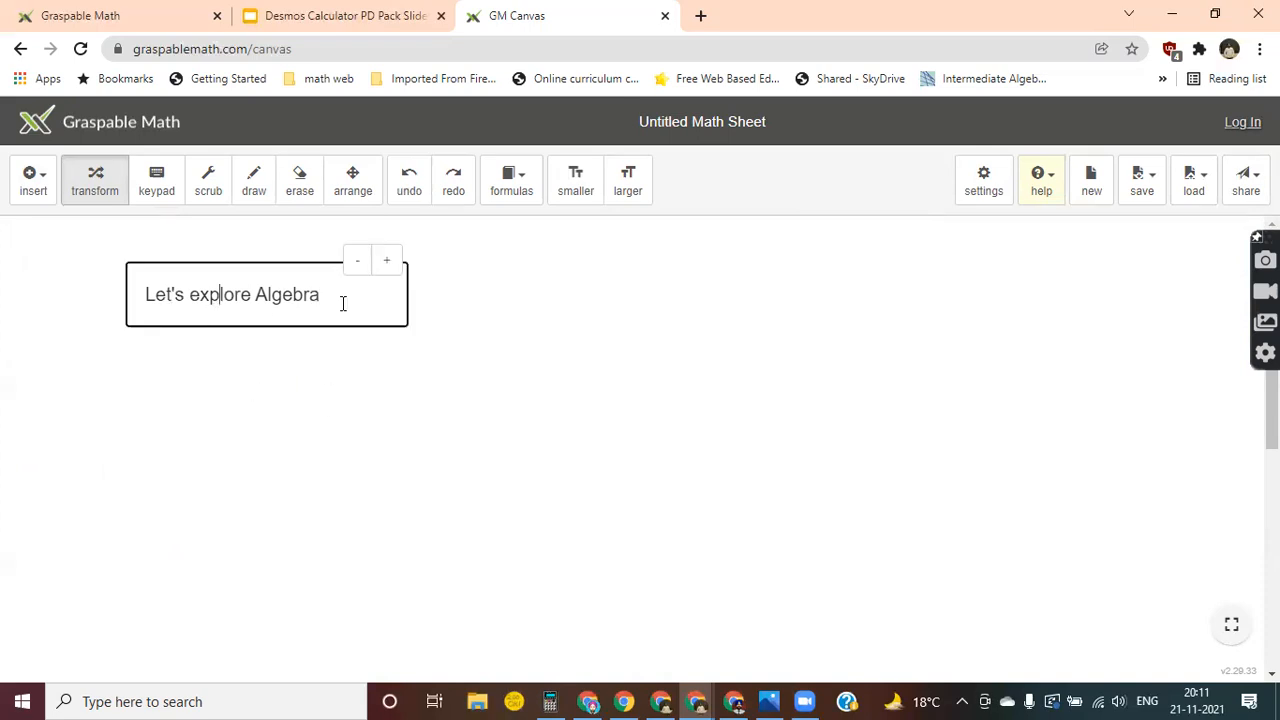
left_click(352, 192)
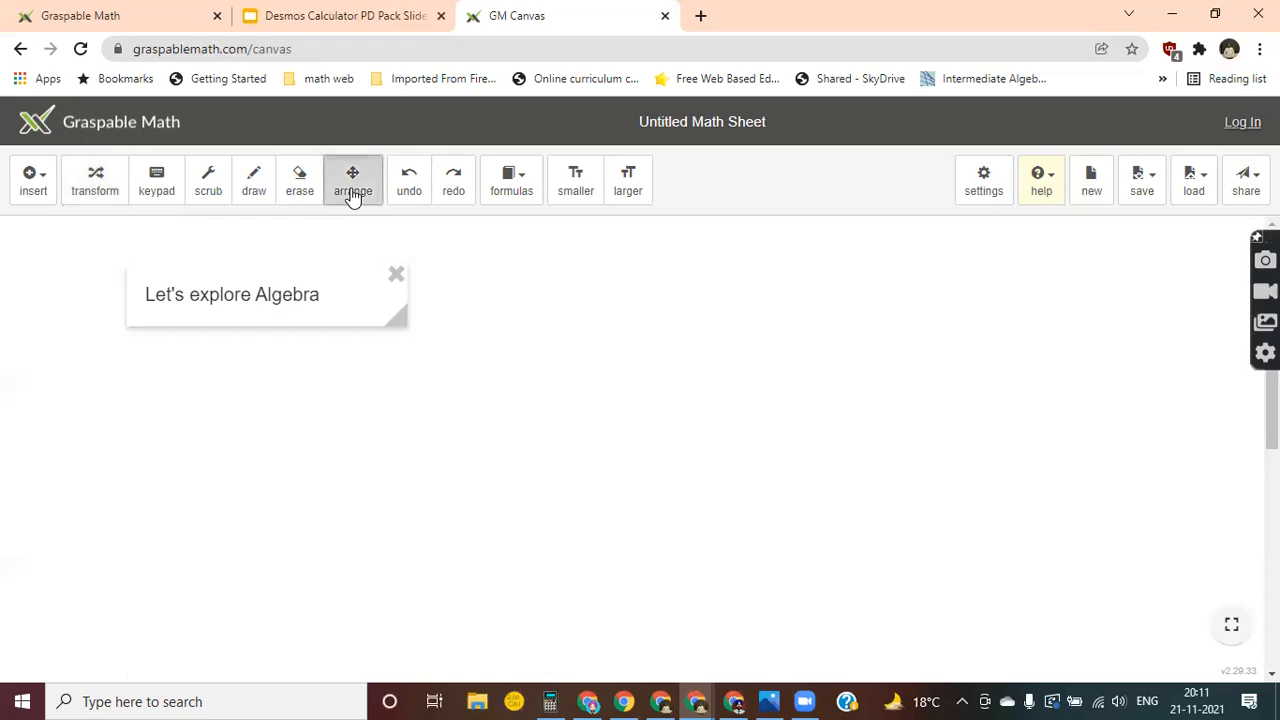
left_click_drag(286, 283, 164, 234)
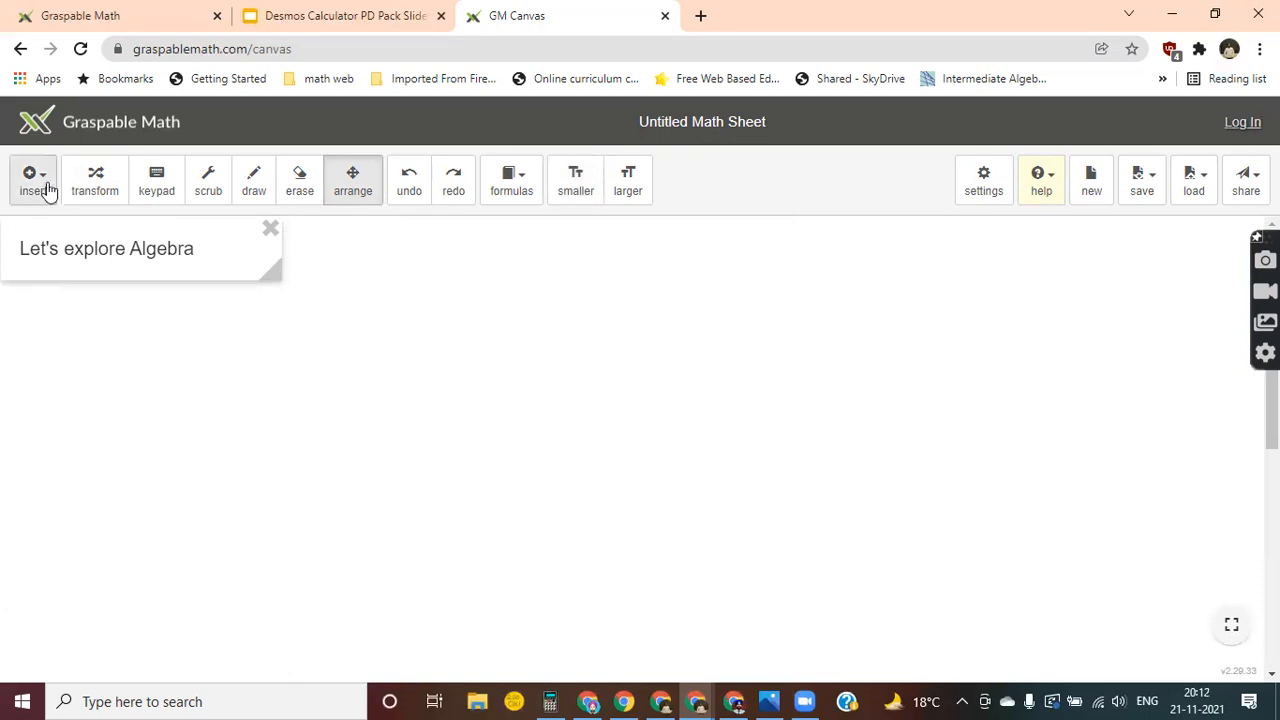
left_click(93, 185)
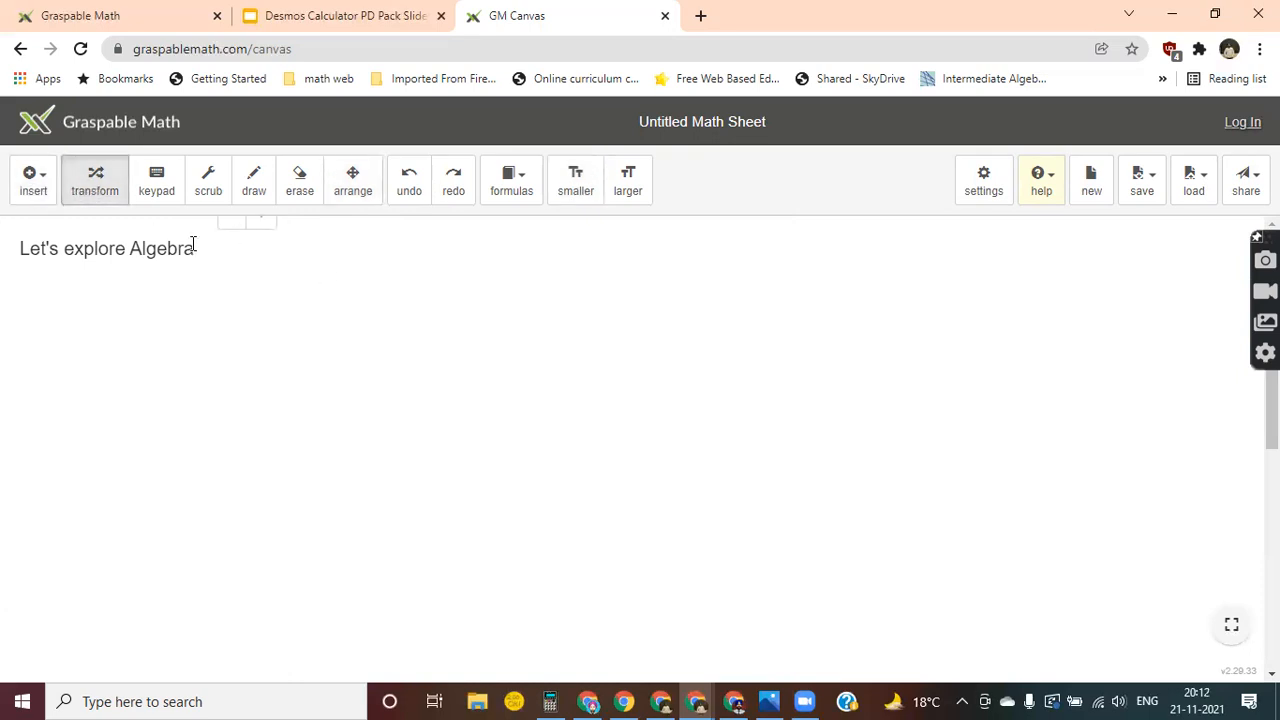
left_click(352, 185)
left_click_drag(206, 240, 204, 255)
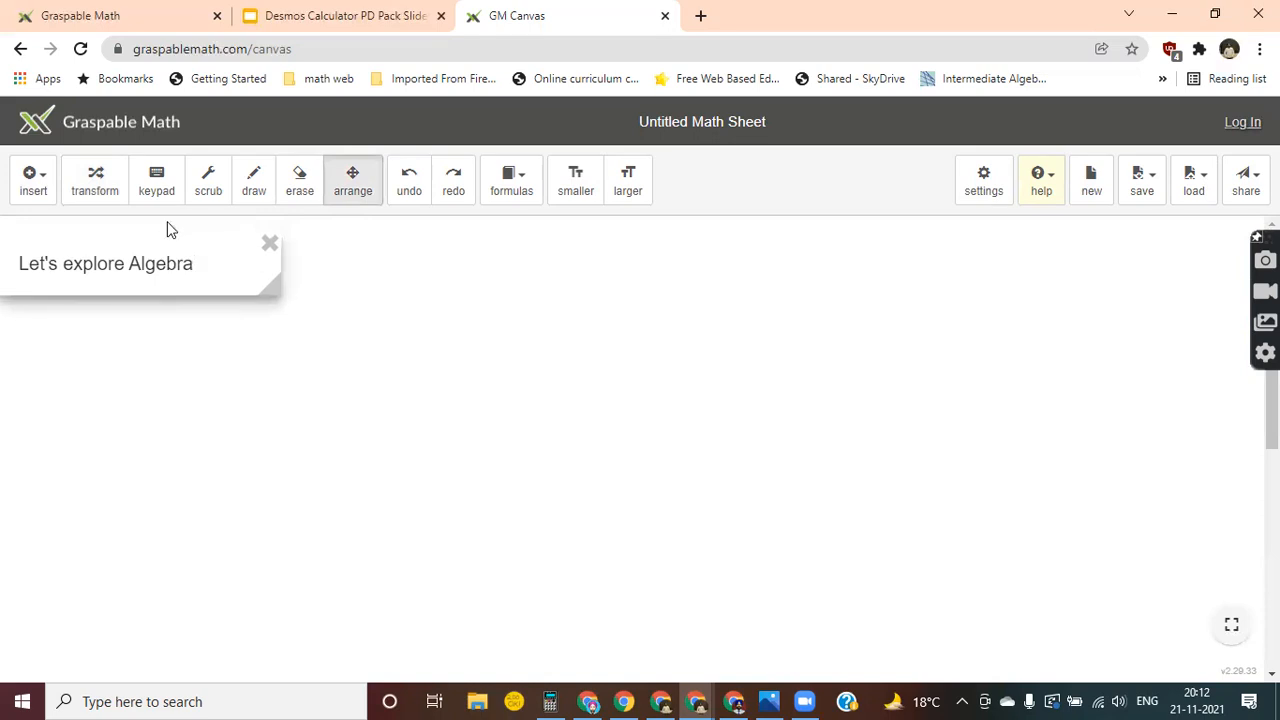
Try smaller and larger font sizes on the "Let's explore Algebra" text, leaving it one size smaller.
left_click(105, 199)
left_click(229, 237)
left_click(230, 236)
left_click(270, 235)
left_click(271, 234)
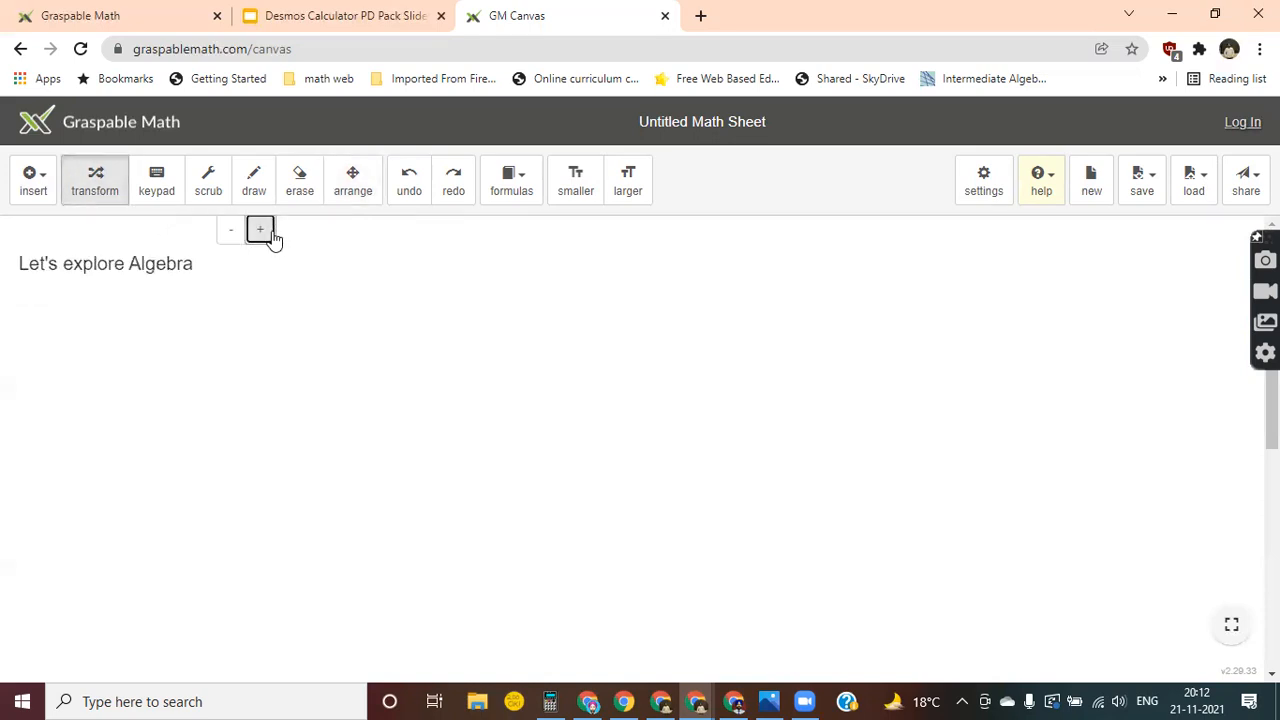
left_click(232, 233)
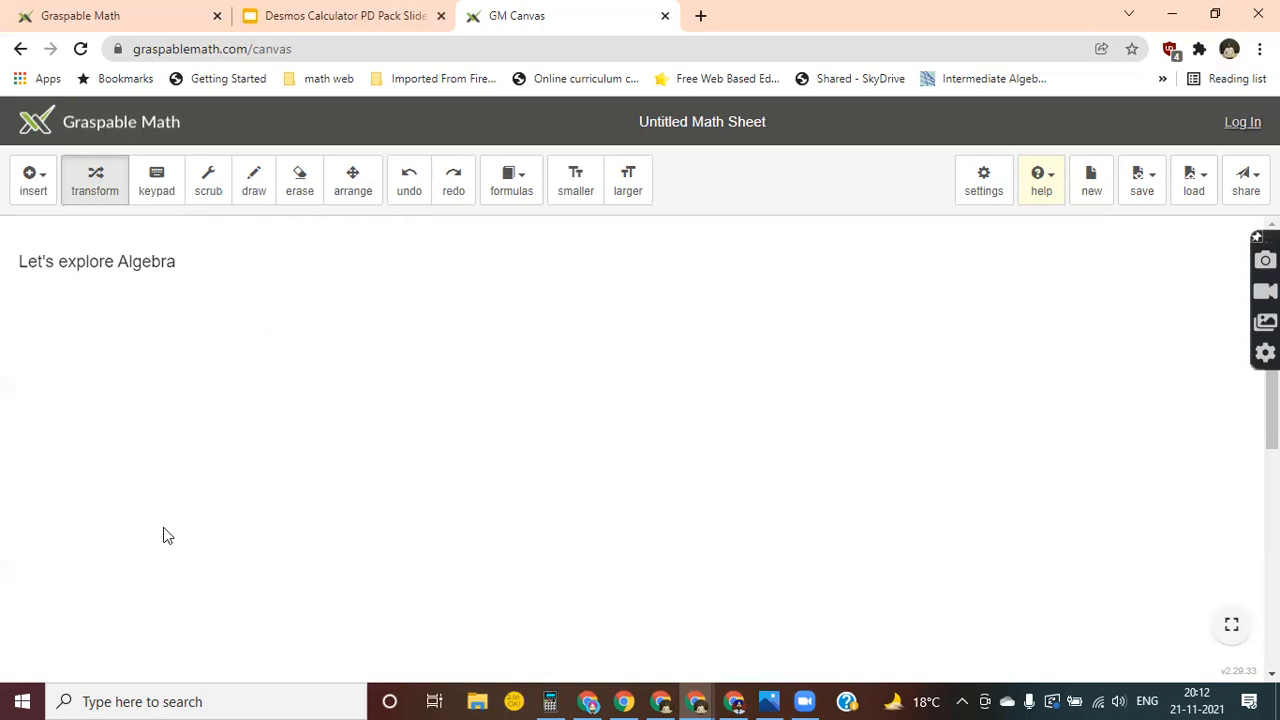
Draw a freehand U-shaped curve to the right of the "Let's explore Algebra" text and erase it.
left_click(254, 207)
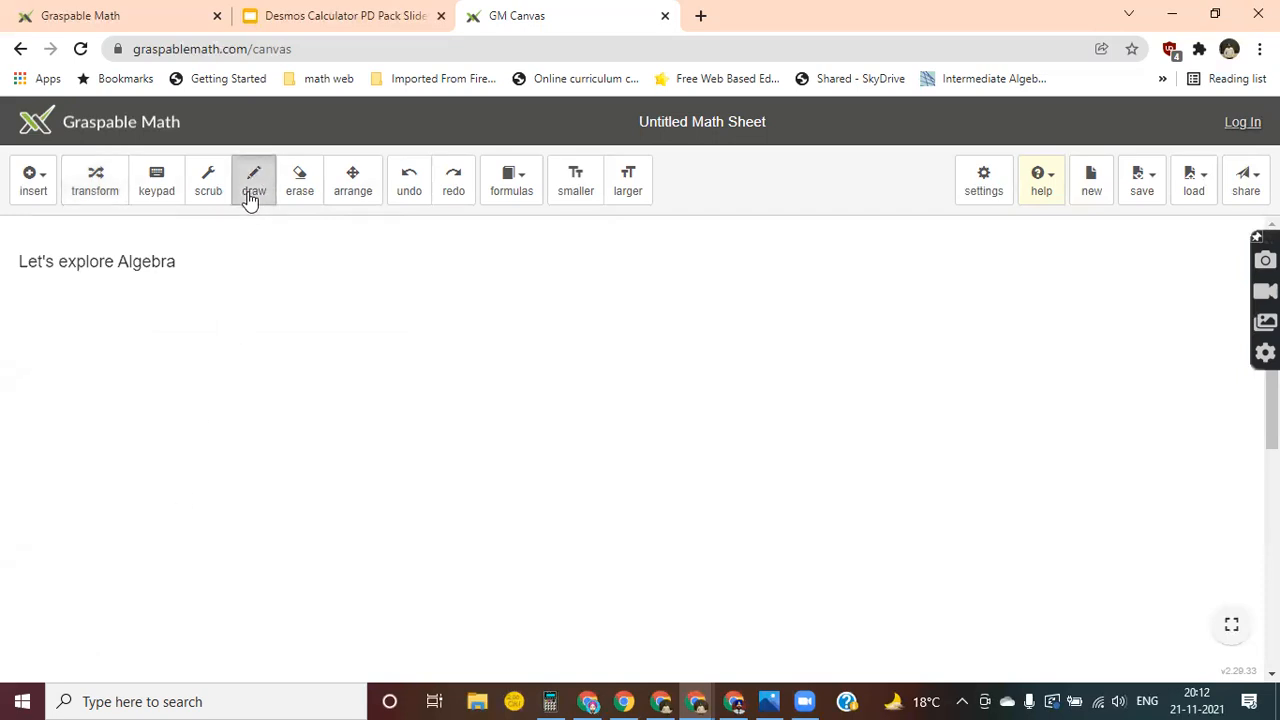
mouse_move(286, 258)
left_mouse_down()
mouse_move(316, 406)
mouse_move(418, 266)
left_mouse_up()
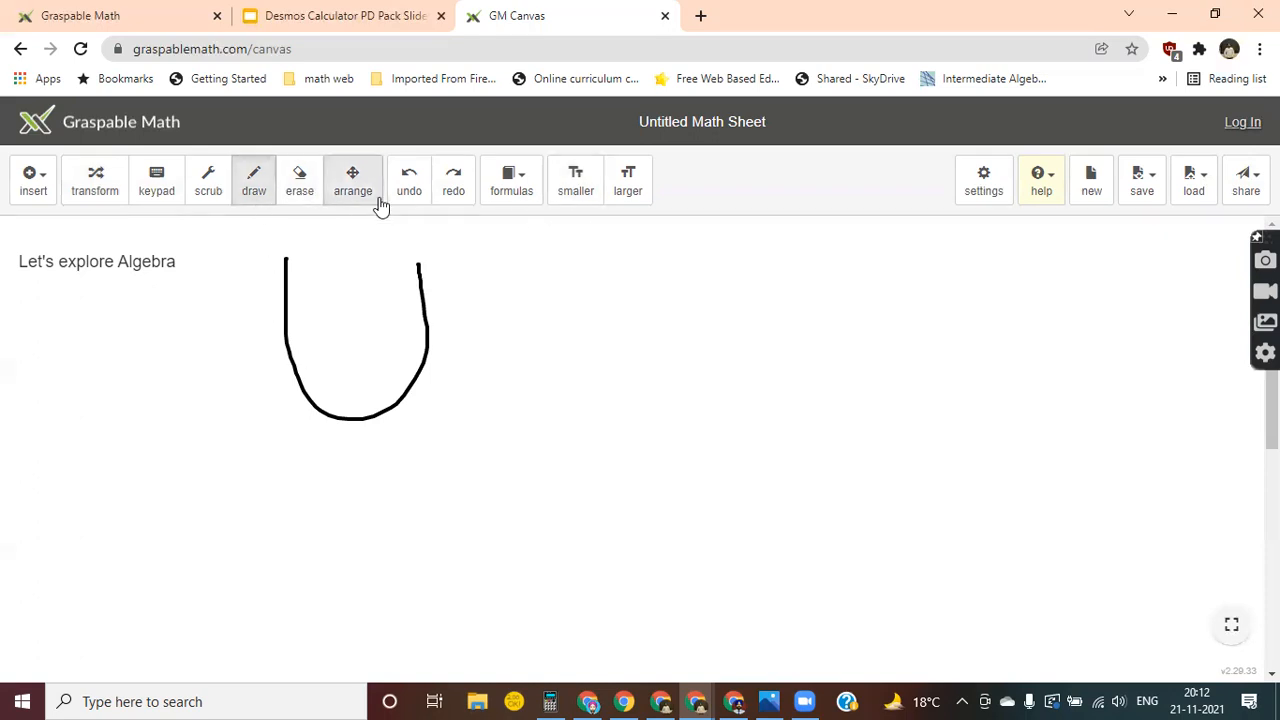
left_click(295, 197)
mouse_move(286, 257)
left_mouse_down()
mouse_move(297, 397)
mouse_move(401, 330)
mouse_move(408, 453)
mouse_move(470, 420)
left_mouse_up()
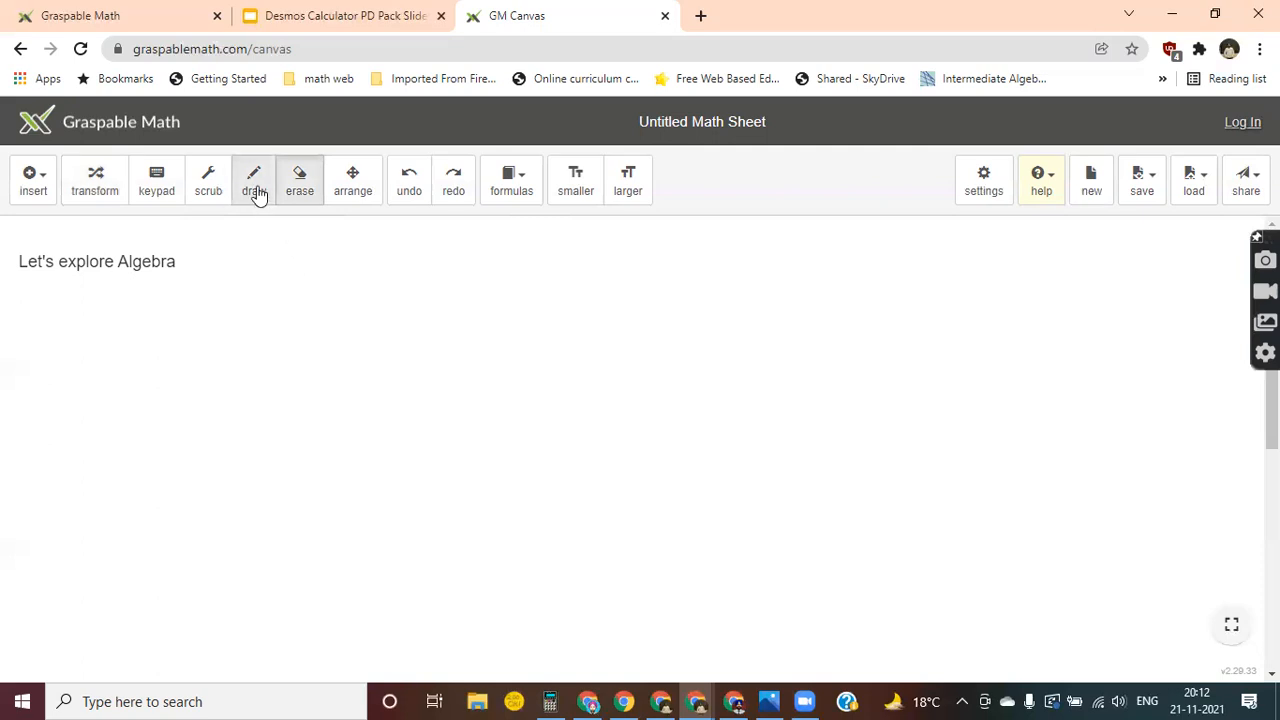
Insert the math expression 20 + (3^2 − 1) + 2 on the canvas.
left_click(35, 190)
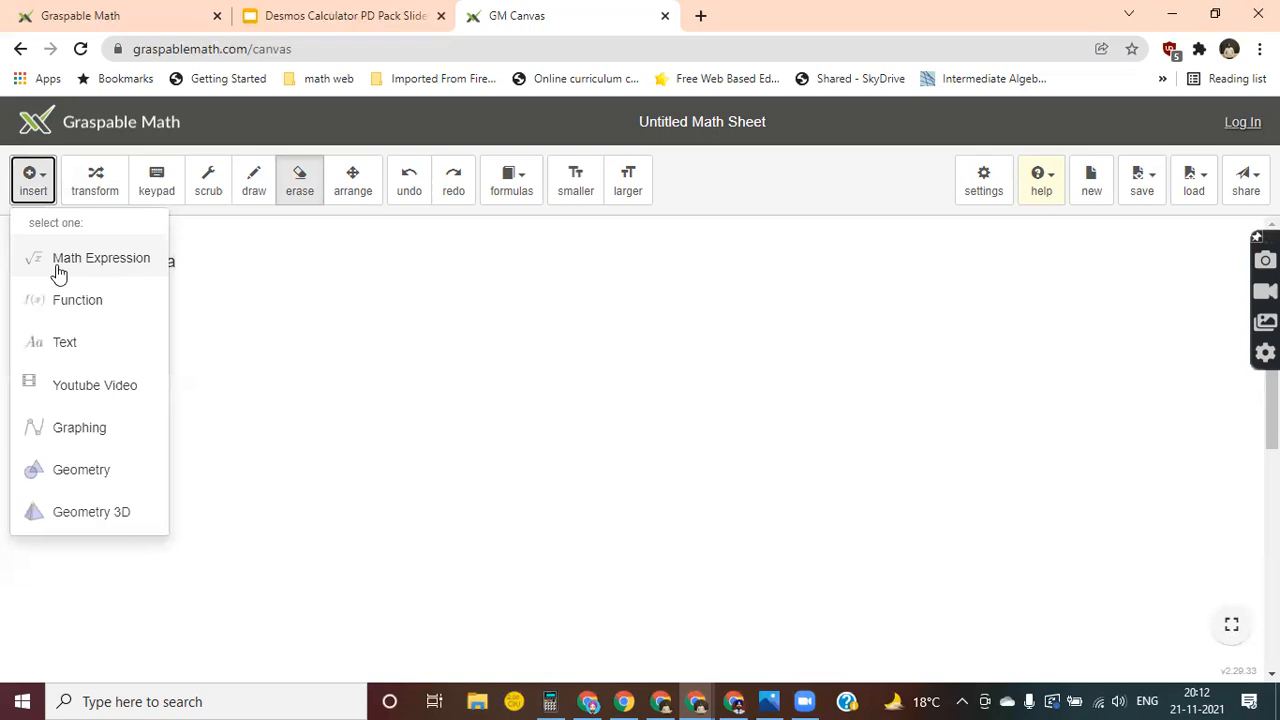
left_click(110, 262)
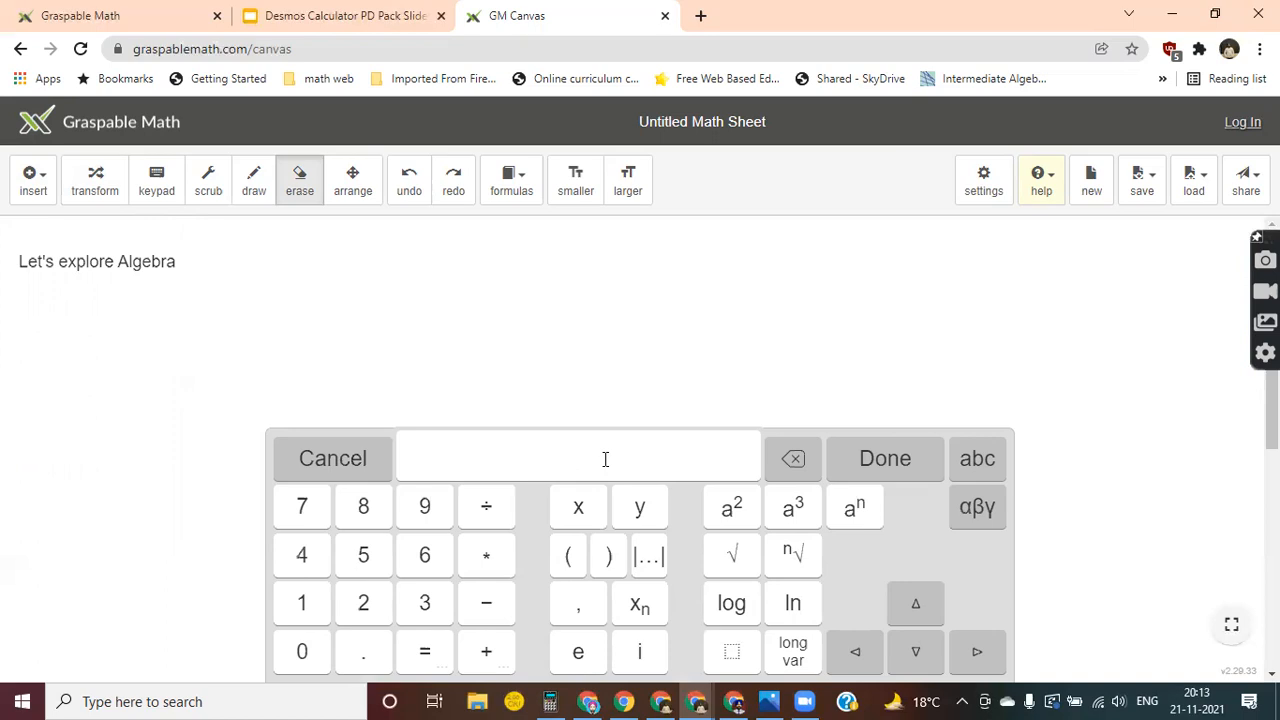
type("20 + (")
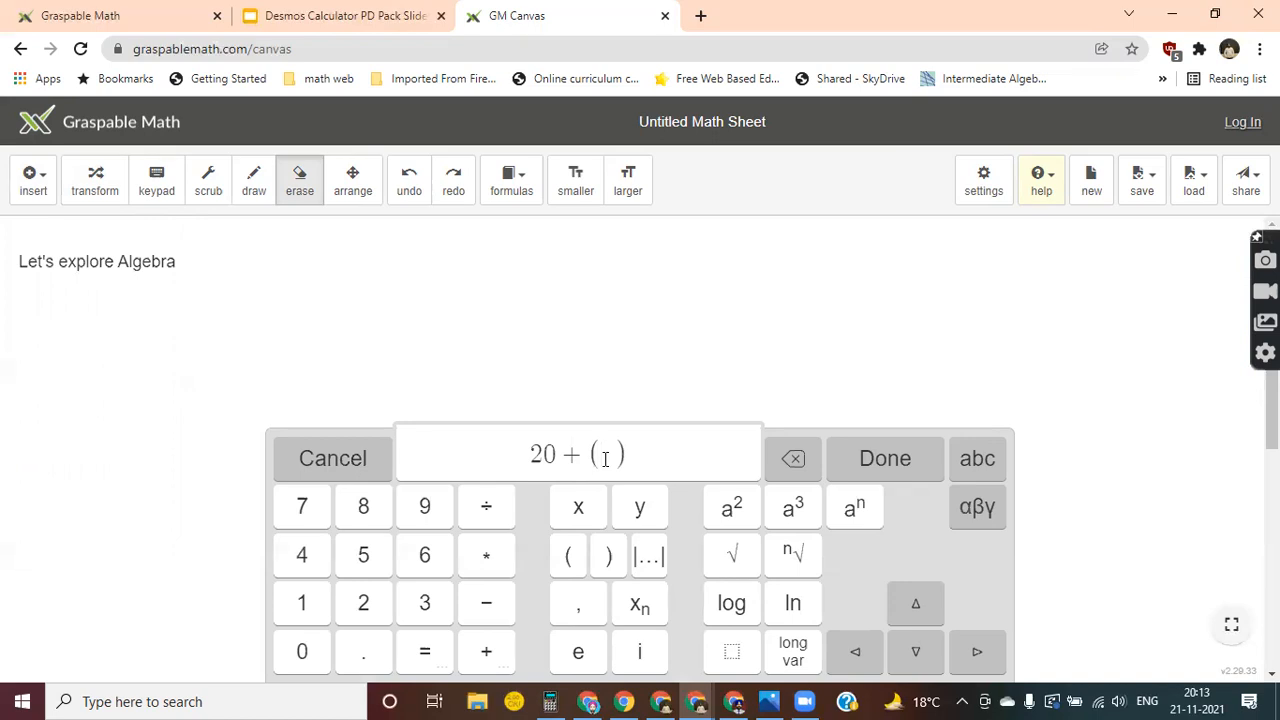
type("3x")
key("BackSpace")
type("^2")
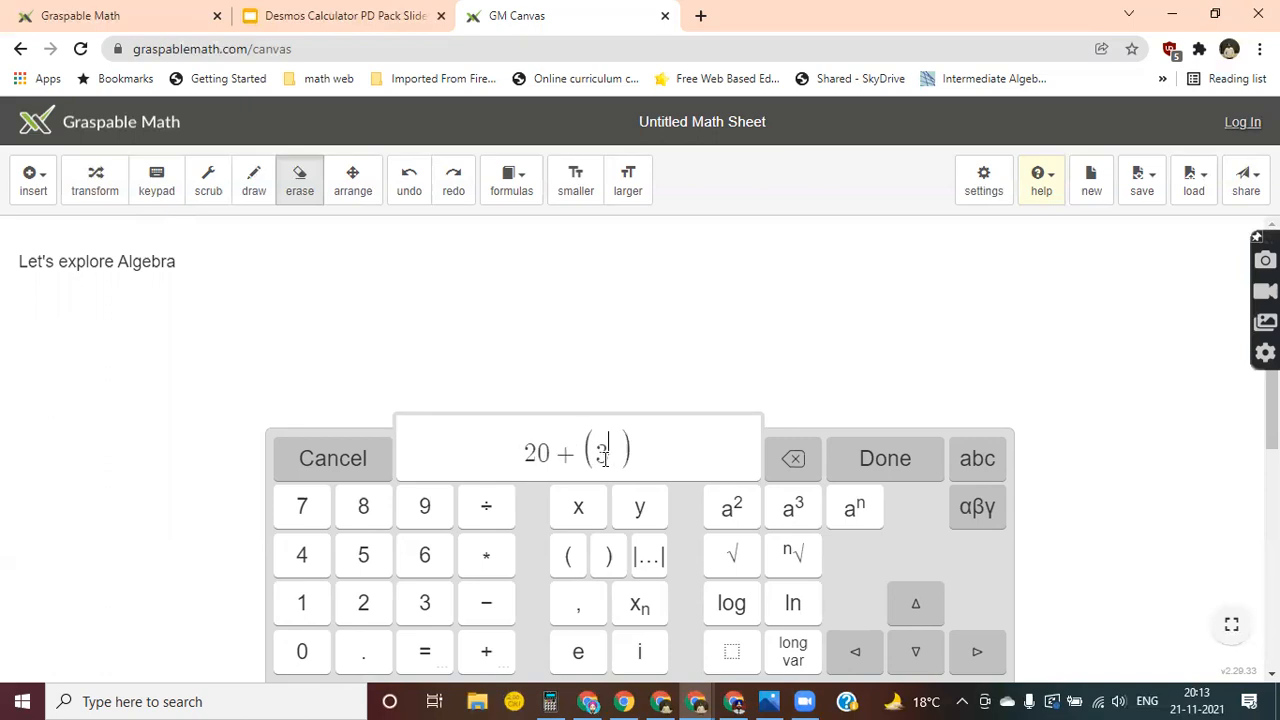
key("Right")
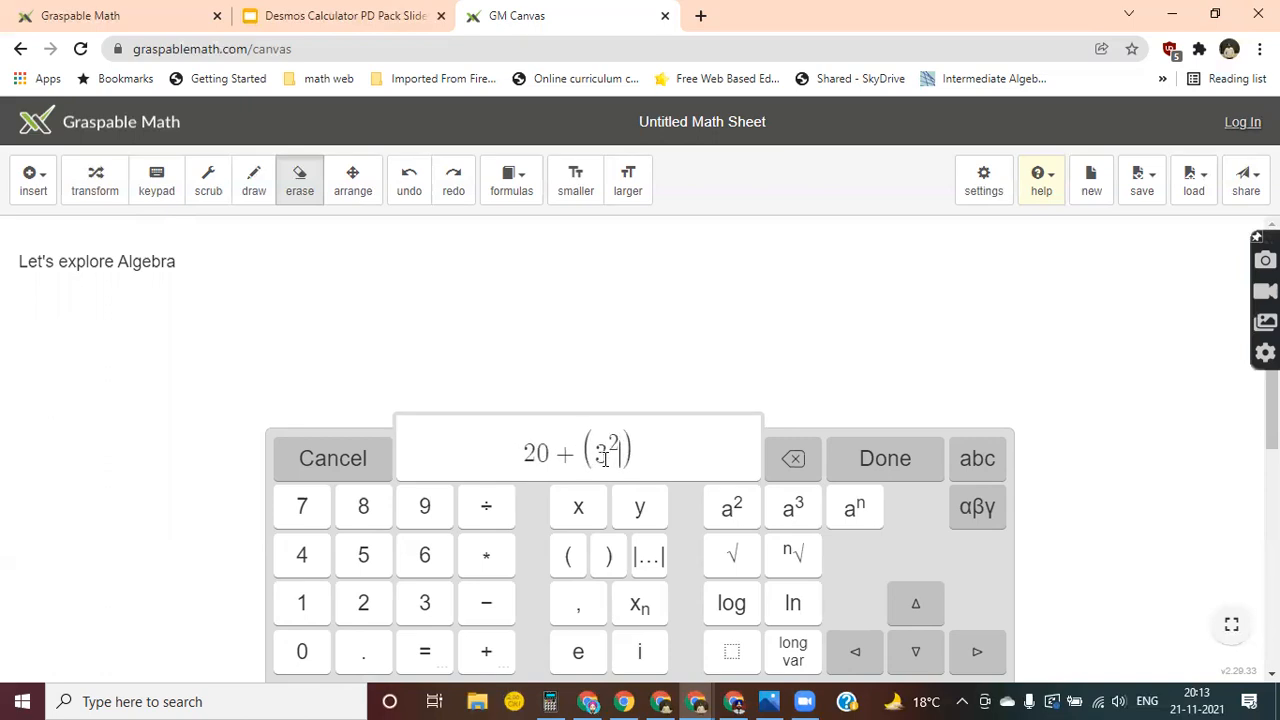
type("- 1) ")
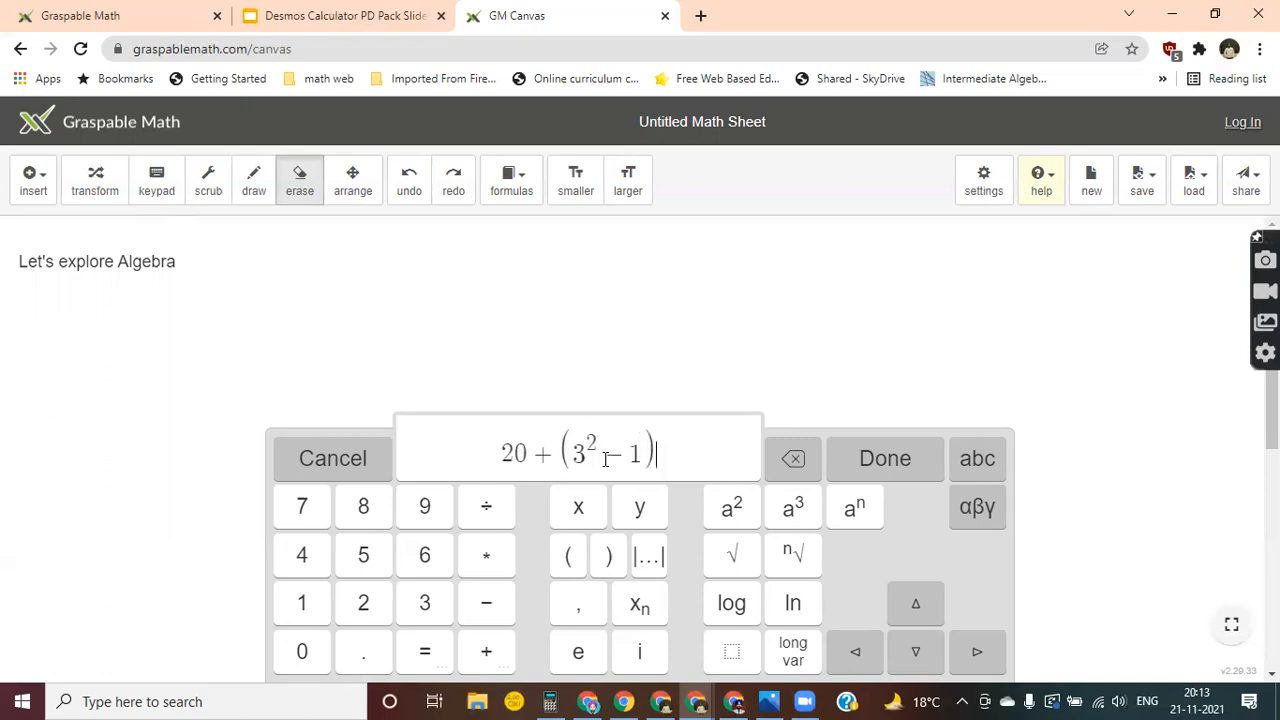
type("+ 2")
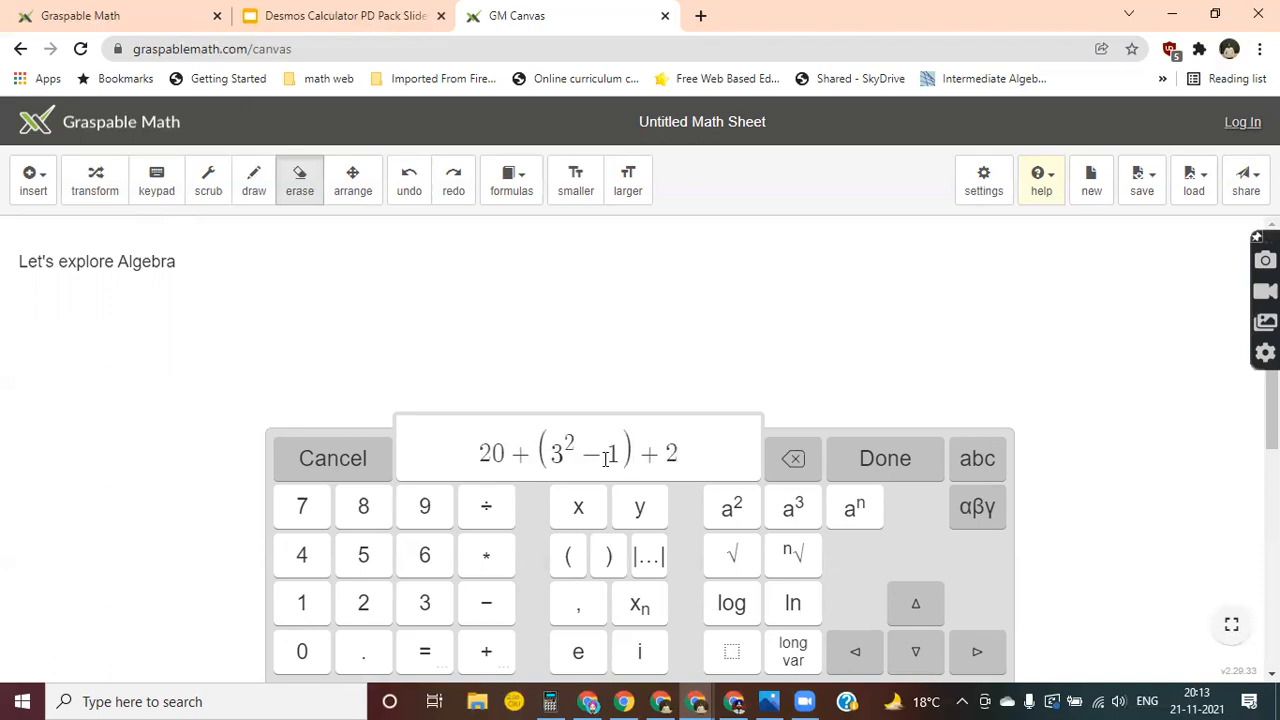
left_click(890, 458)
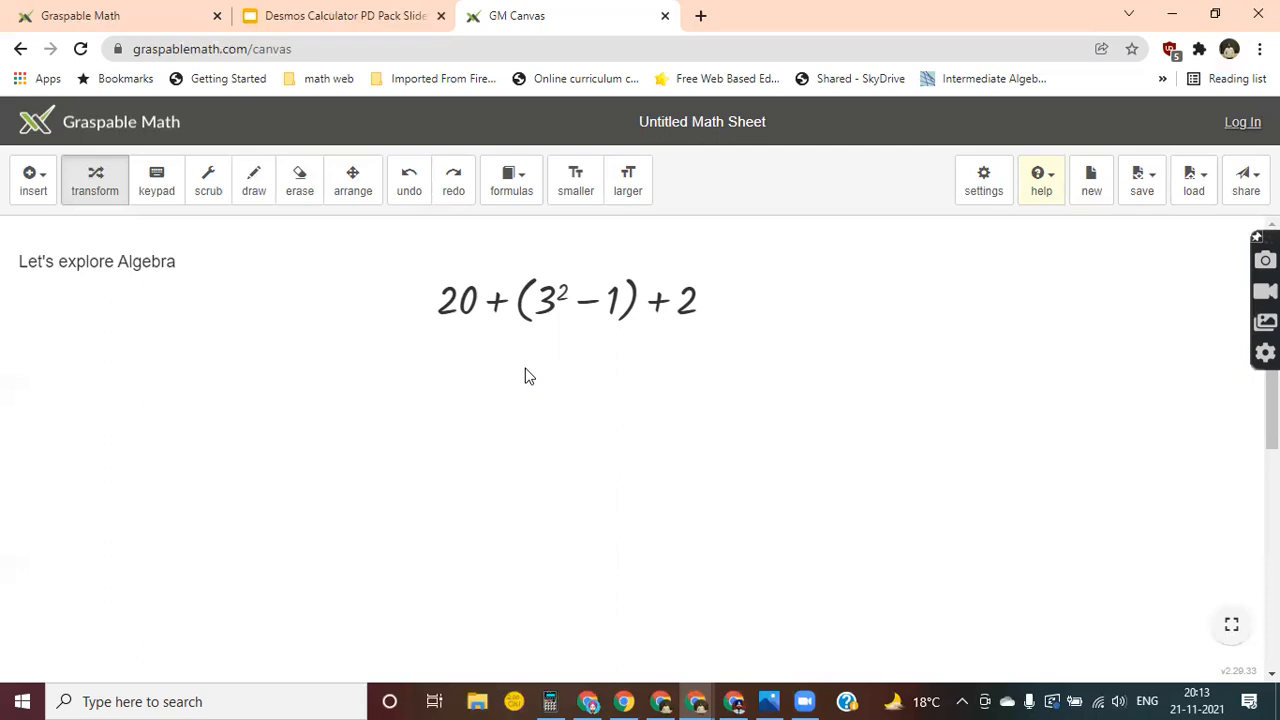
Simplify the expression line by line: evaluate 3², remove the parentheses, and combine the remaining terms from left to right into one number.
left_click(548, 316)
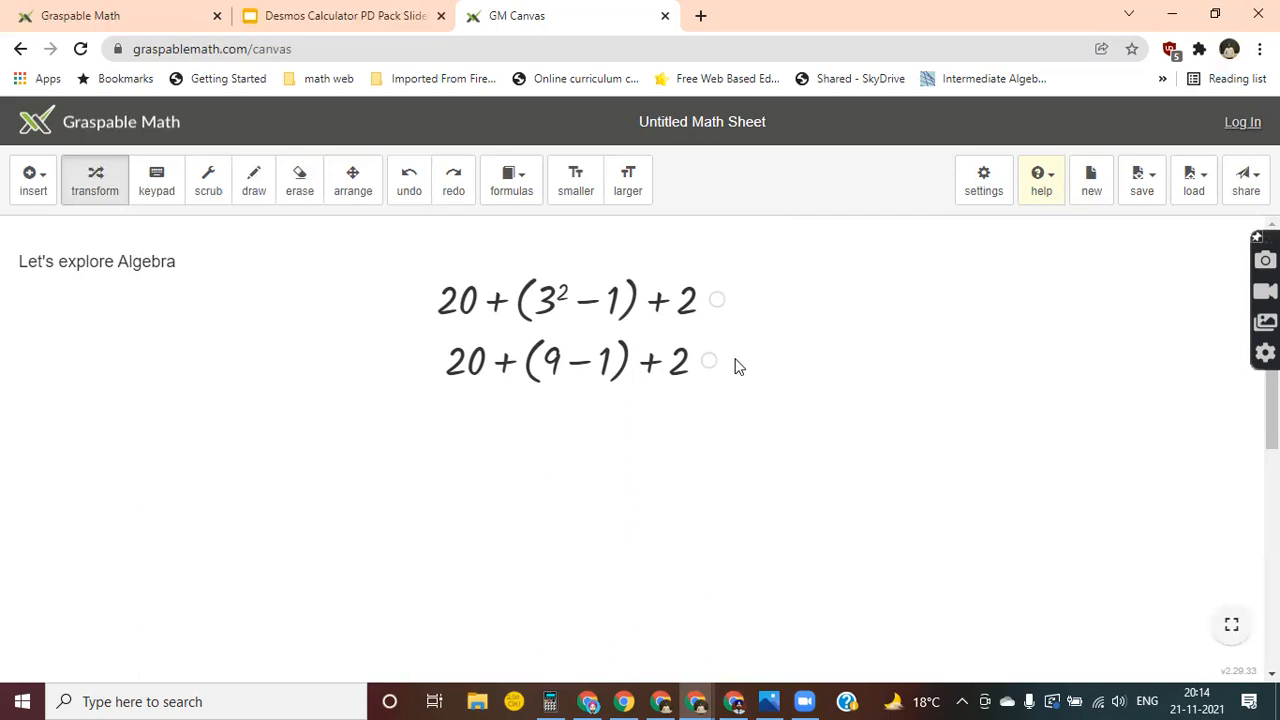
mouse_move(710, 366)
left_mouse_down()
mouse_move(712, 300)
mouse_move(700, 306)
mouse_move(705, 366)
left_mouse_up()
left_click(506, 362)
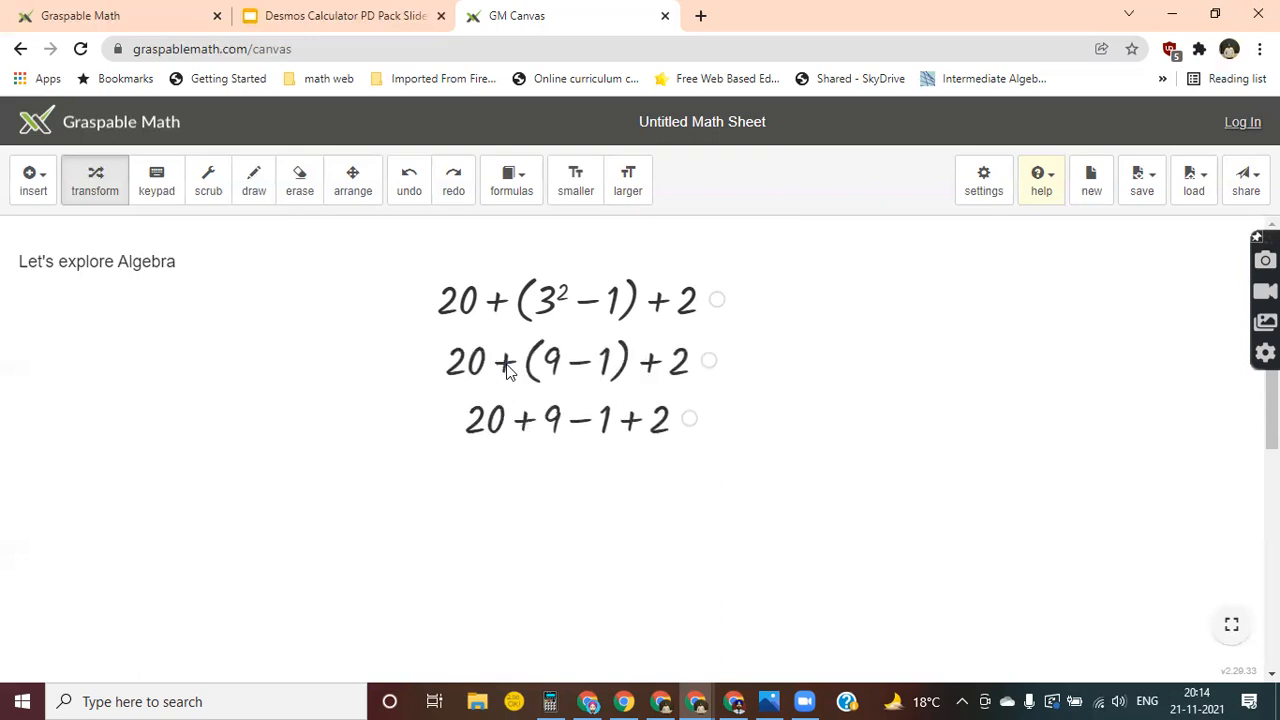
left_click(524, 421)
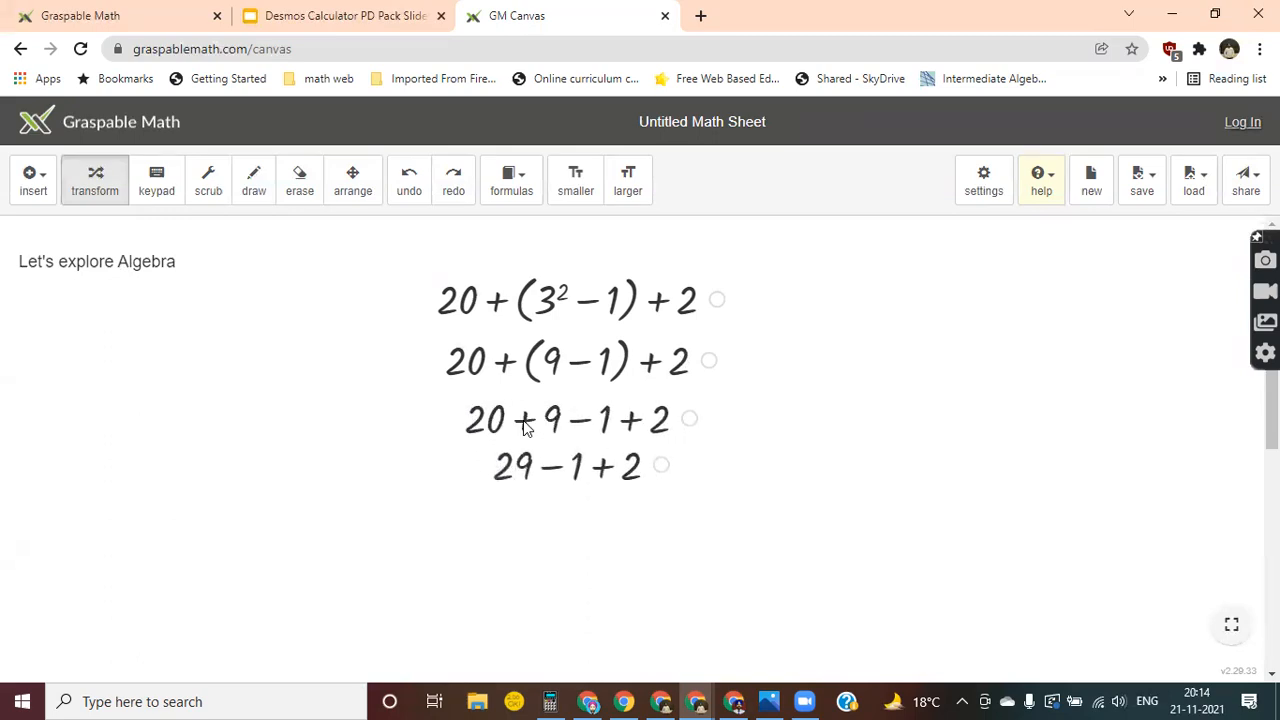
left_click(556, 479)
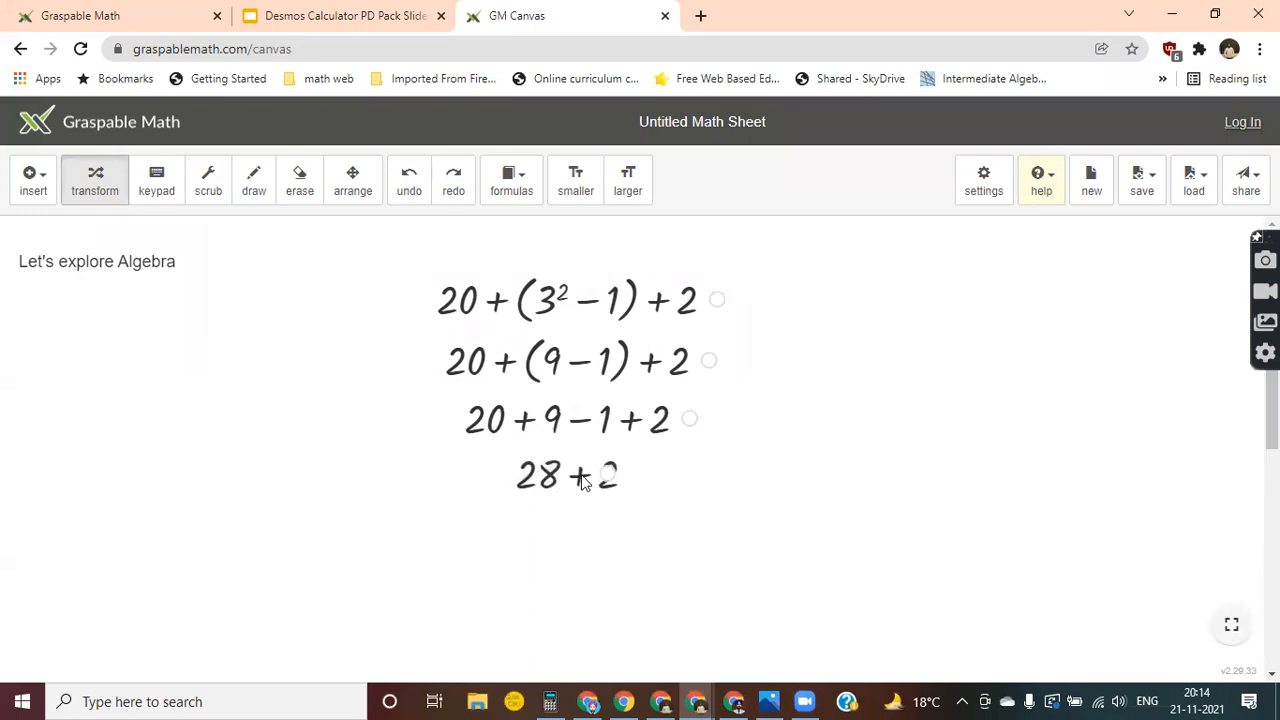
left_click(583, 481)
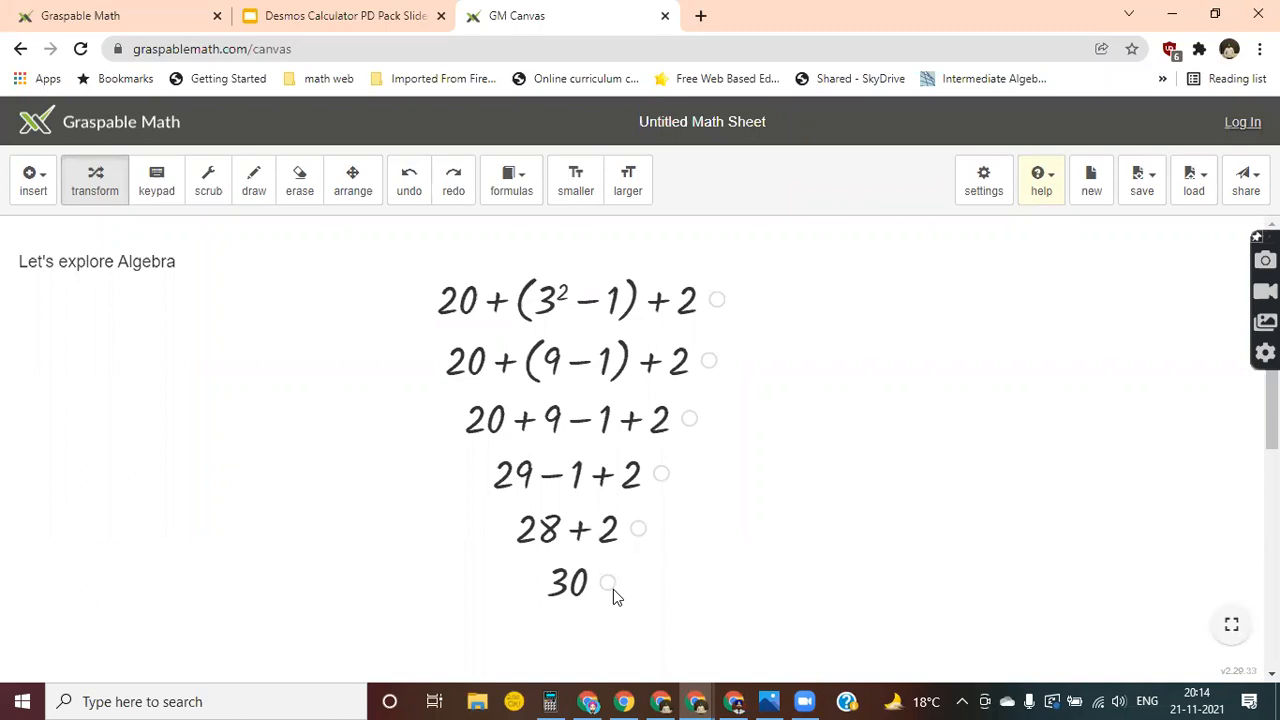
Collapse the intermediate lines of the derivation under the original expression and expand them again.
left_click_drag(613, 589, 650, 358)
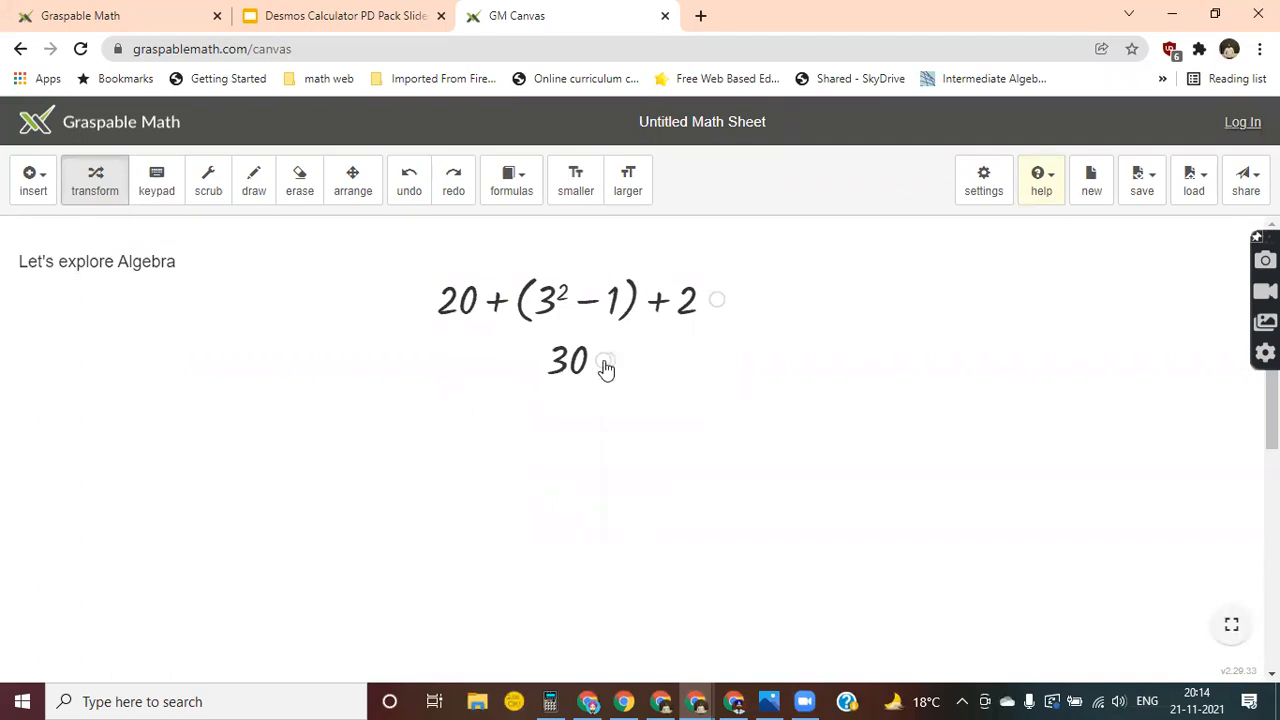
left_click_drag(605, 368, 592, 657)
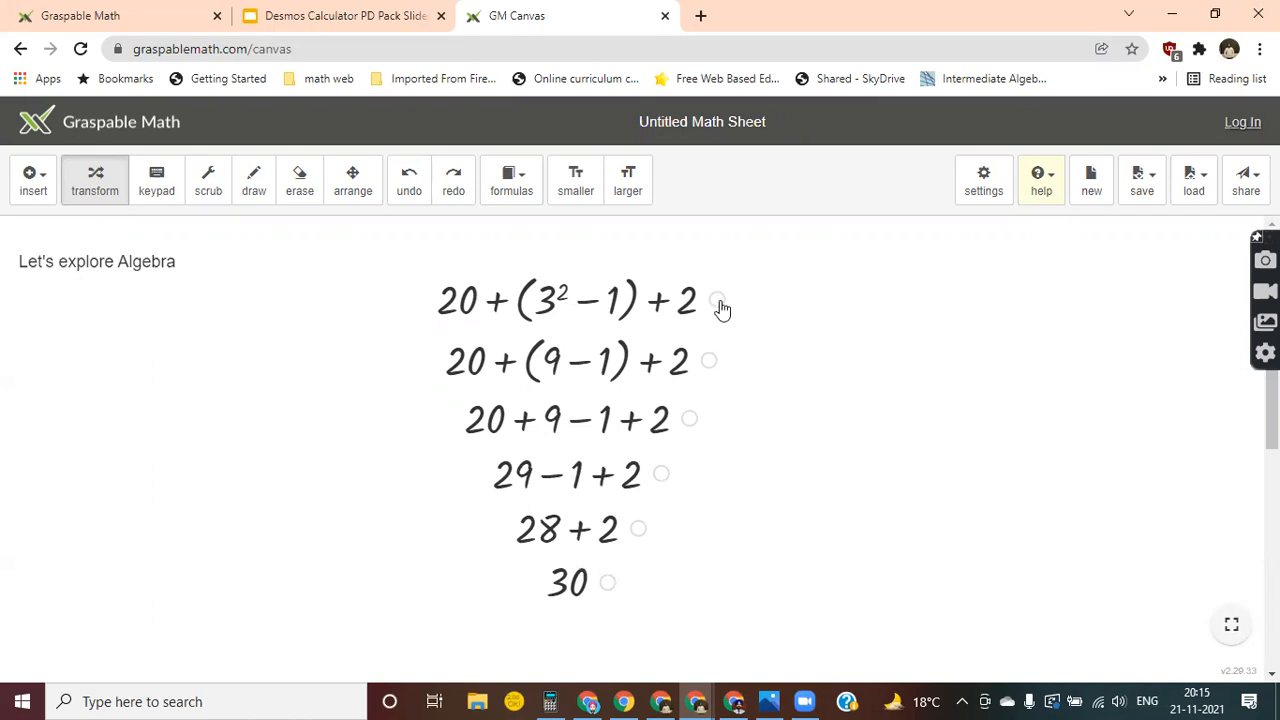
Make a copy of the original expression 20 + (3² − 1) + 2 and place it to the right of the derivation.
left_click_drag(718, 305, 937, 326)
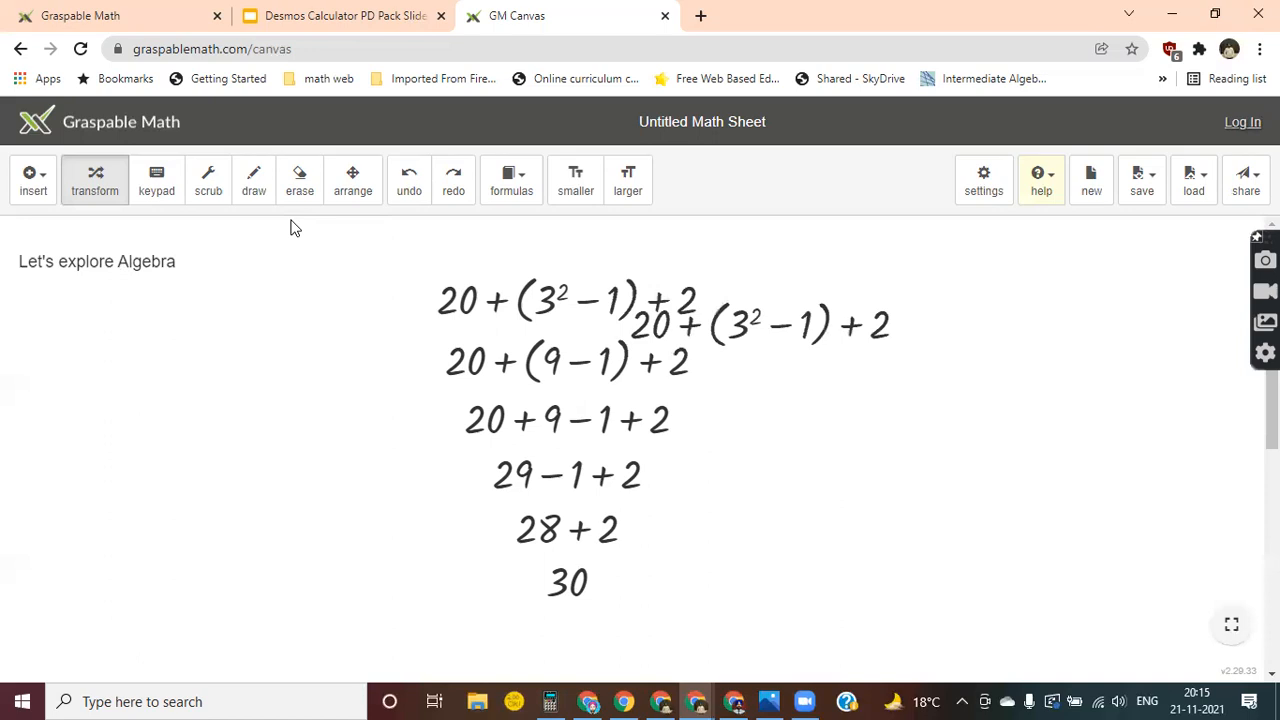
left_click(352, 182)
left_click_drag(771, 337, 969, 309)
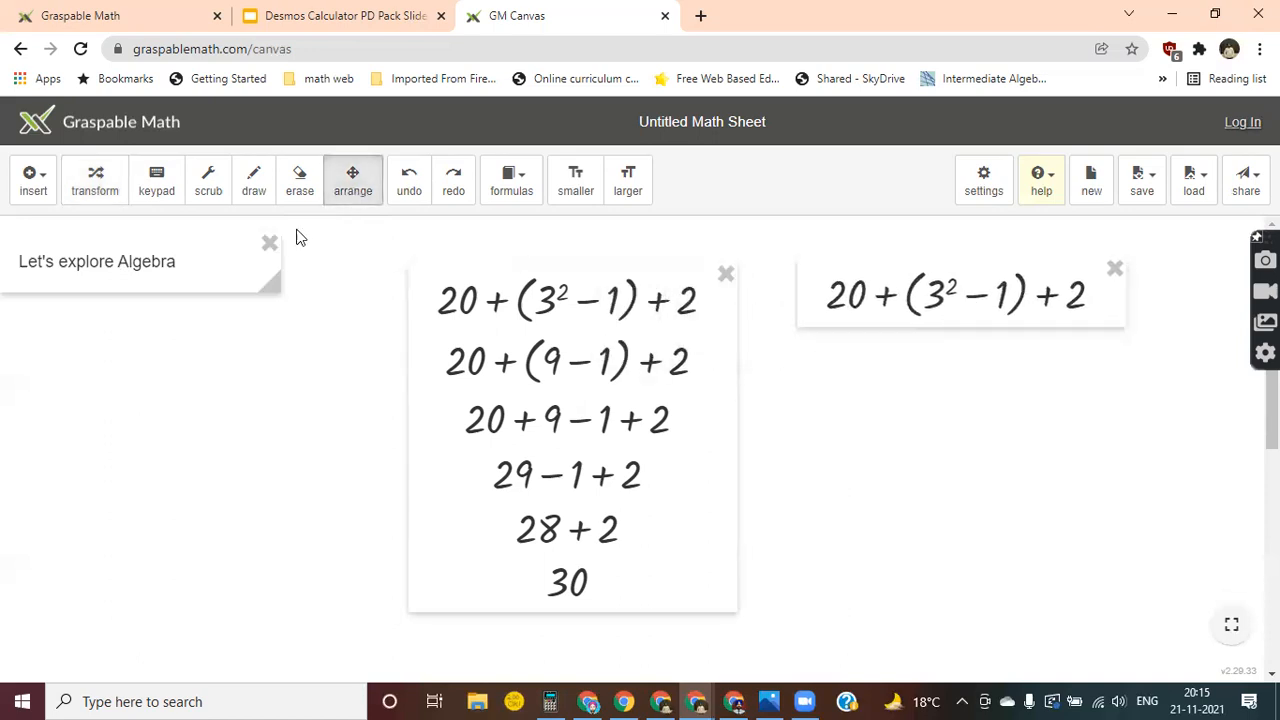
Simplify the copied expression by first adding its last 2 to the 20, then evaluating 3², the parentheses and the final sum.
left_click(88, 186)
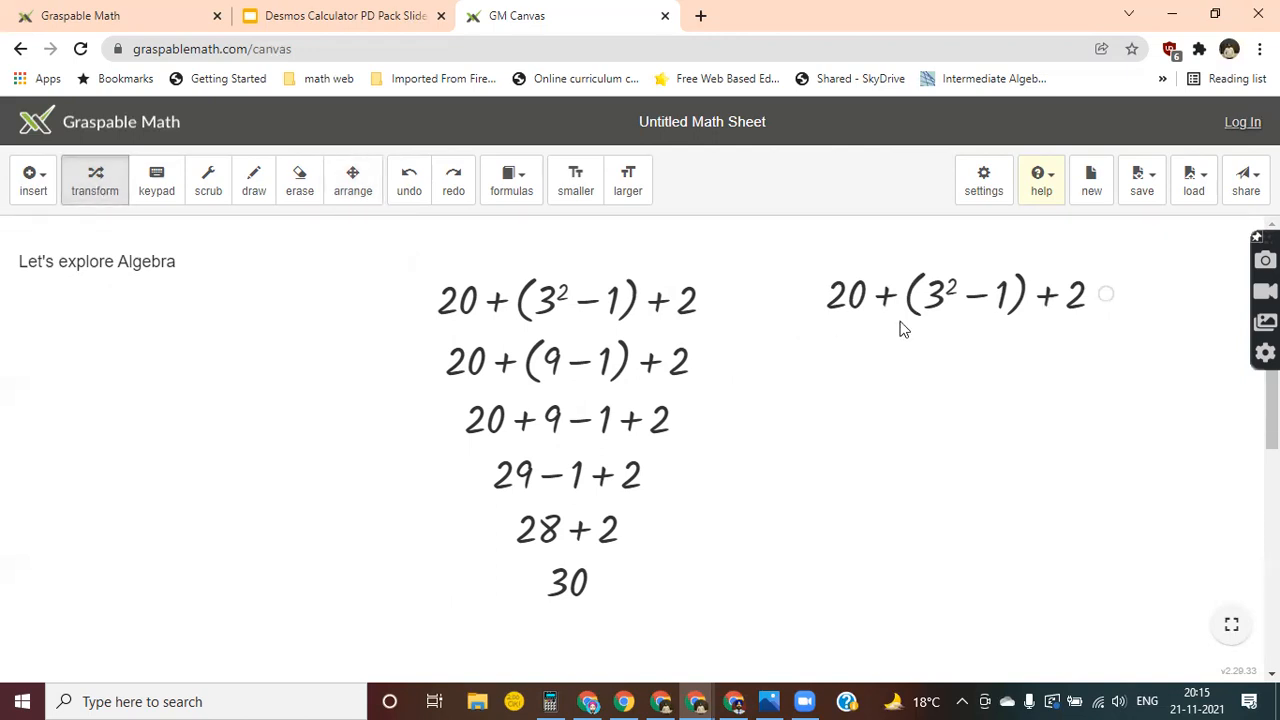
left_click_drag(1072, 312, 860, 312)
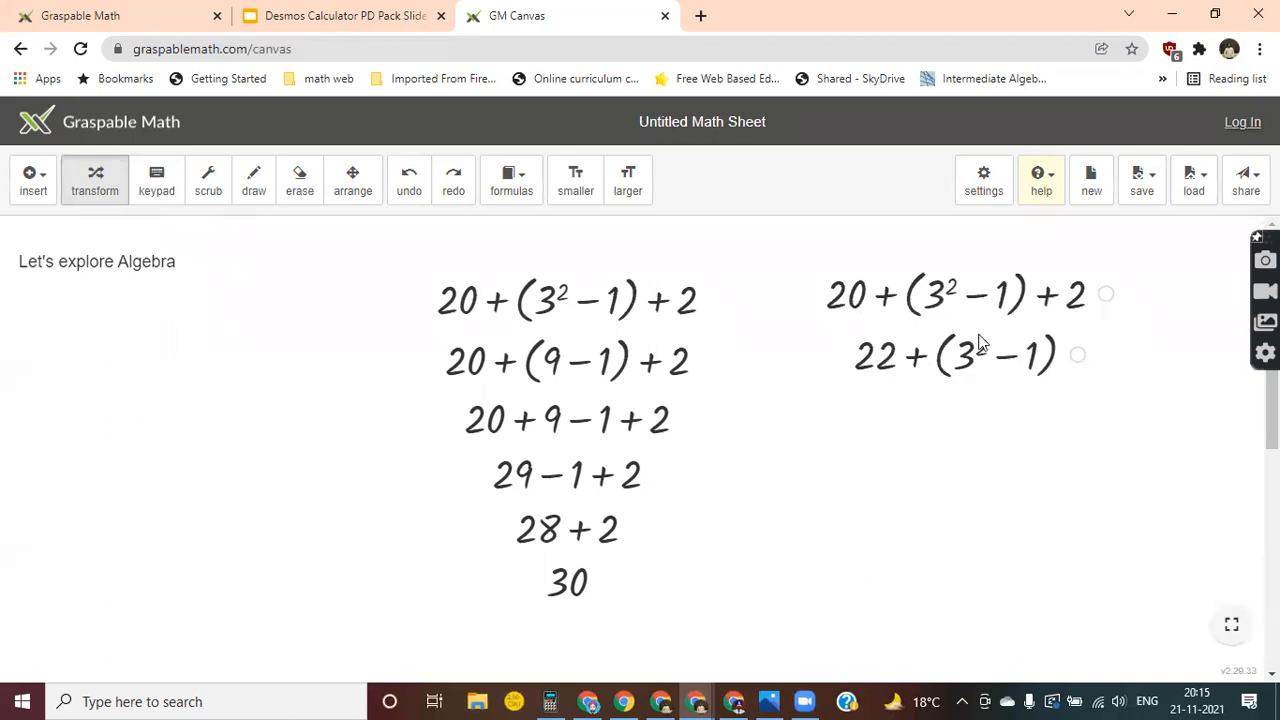
left_click(973, 366)
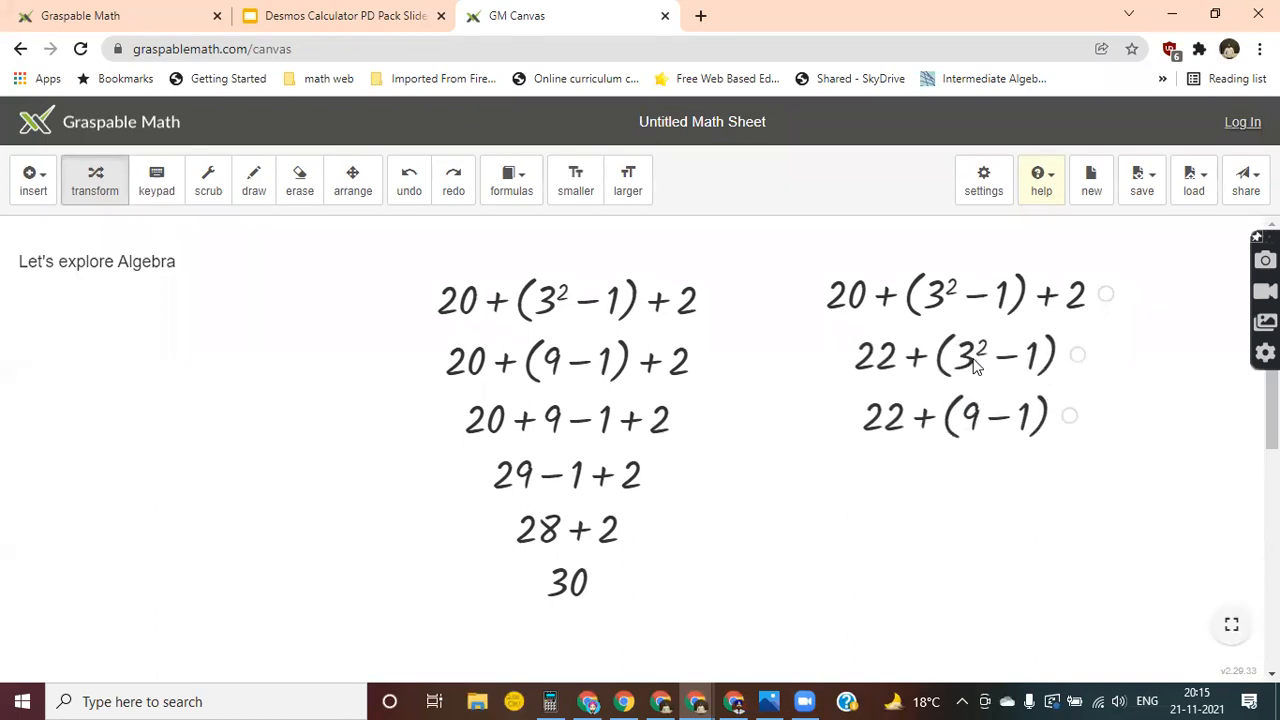
left_click(996, 423)
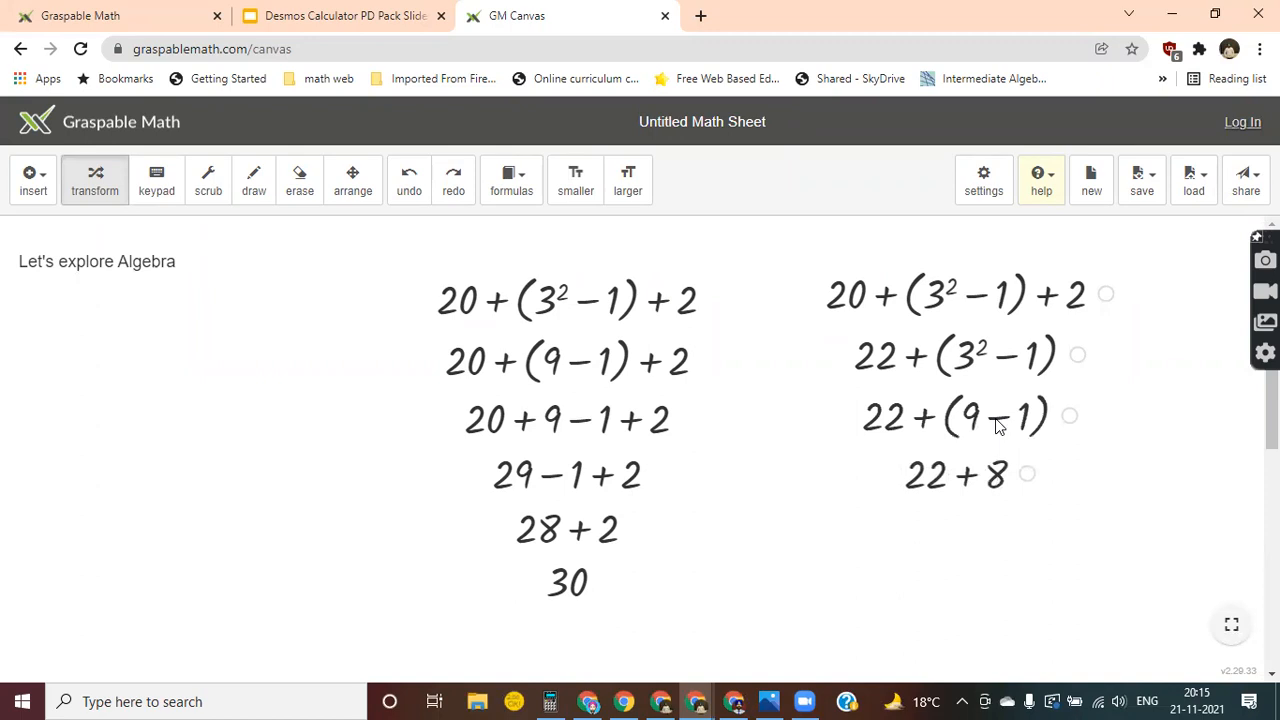
left_click(966, 480)
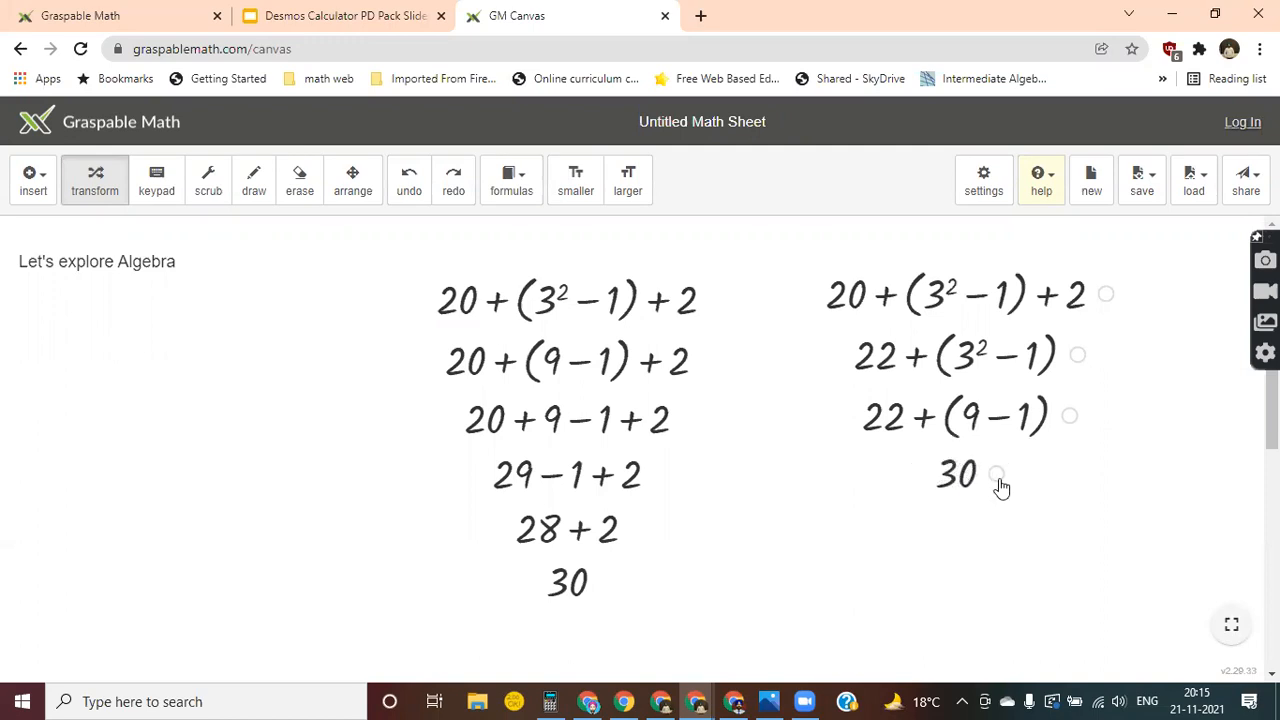
left_click(997, 476)
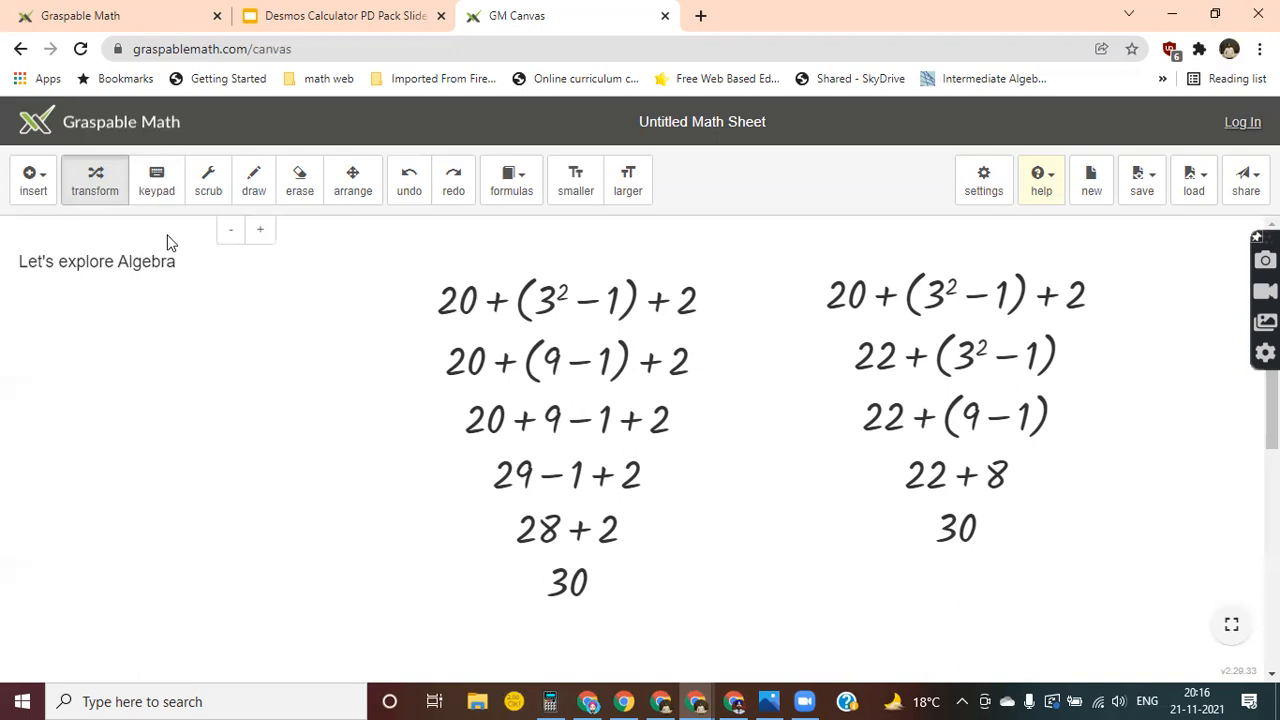
left_click(31, 180)
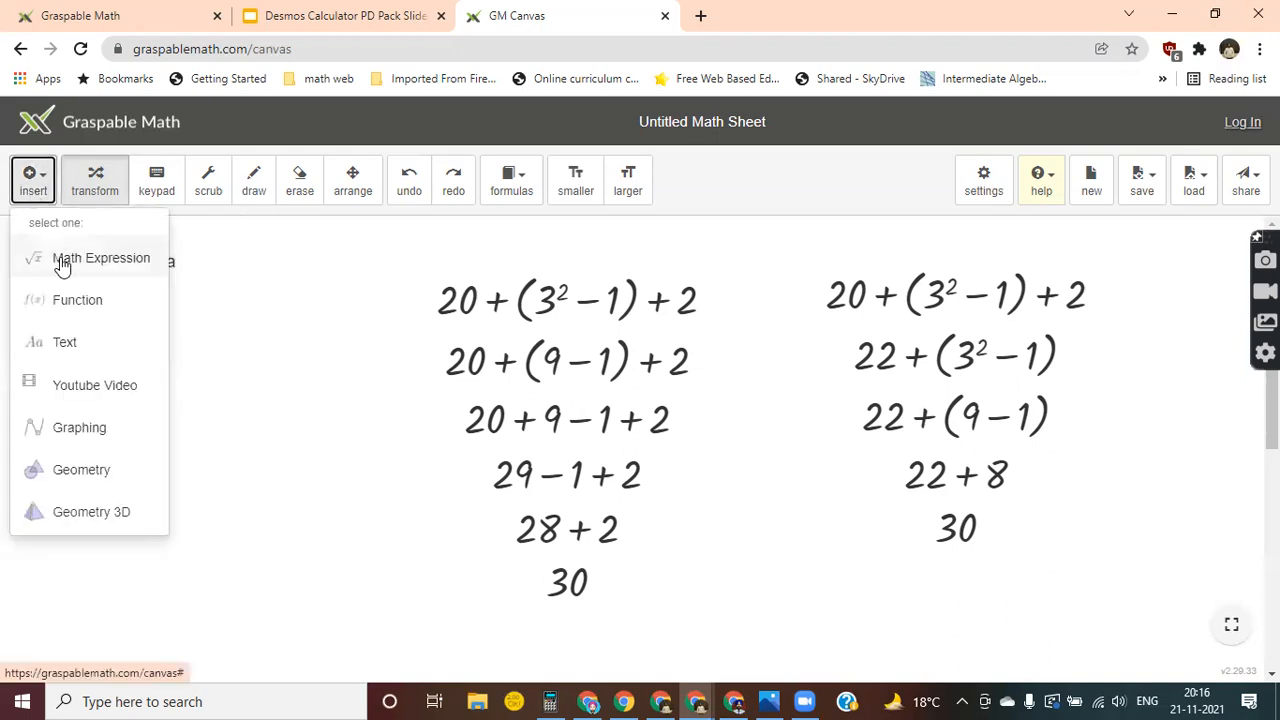
left_click(100, 178)
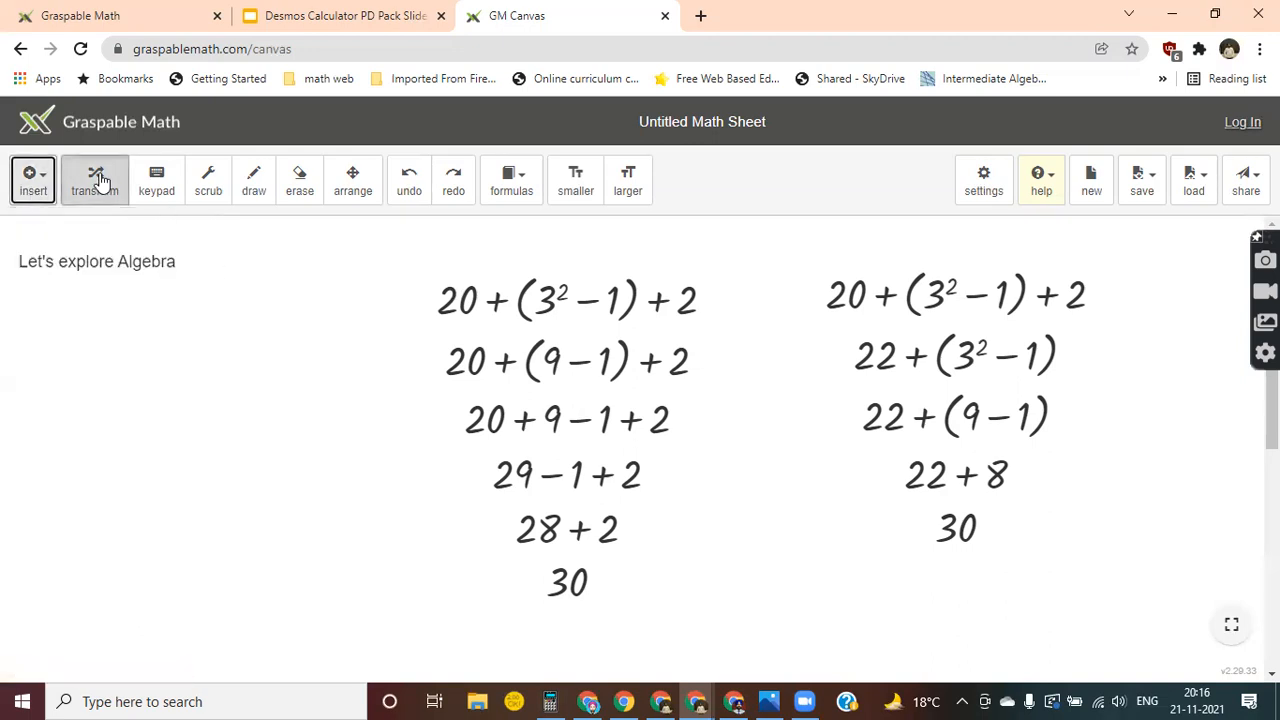
left_click(100, 178)
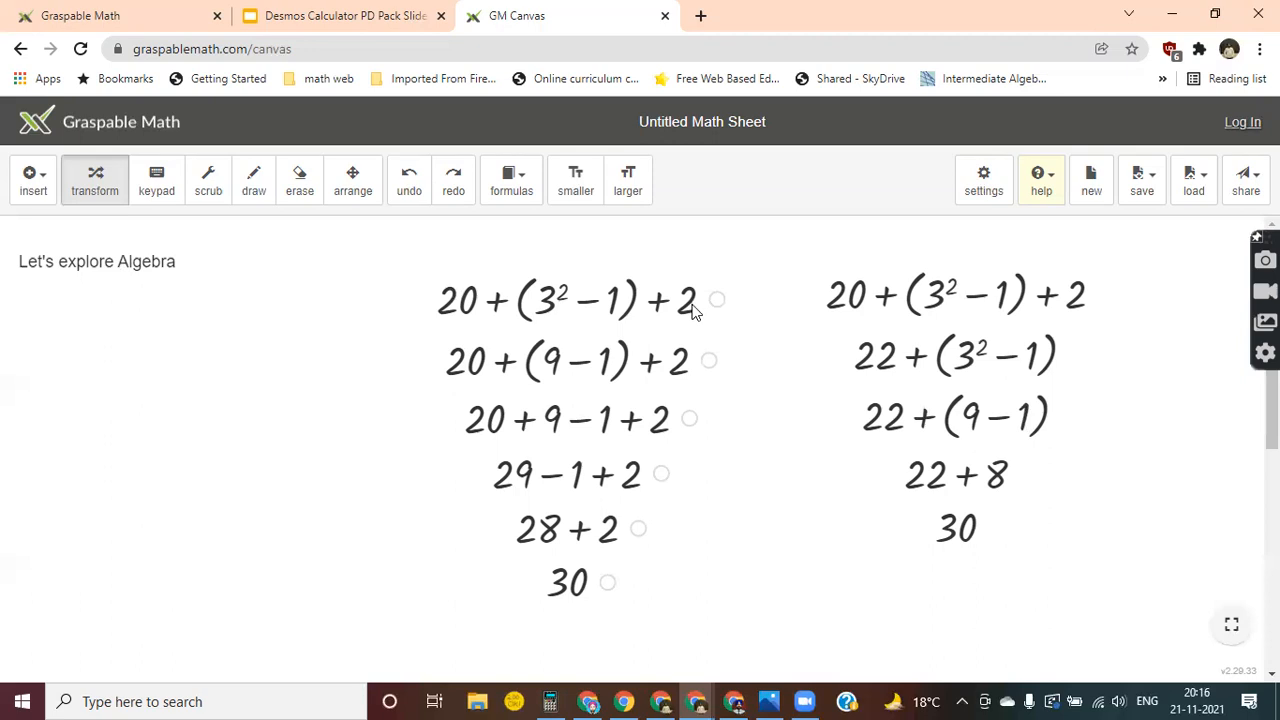
Scrub the 20 in the first derivation's top line up to 20.6 and bring it back to 20.
left_click(211, 191)
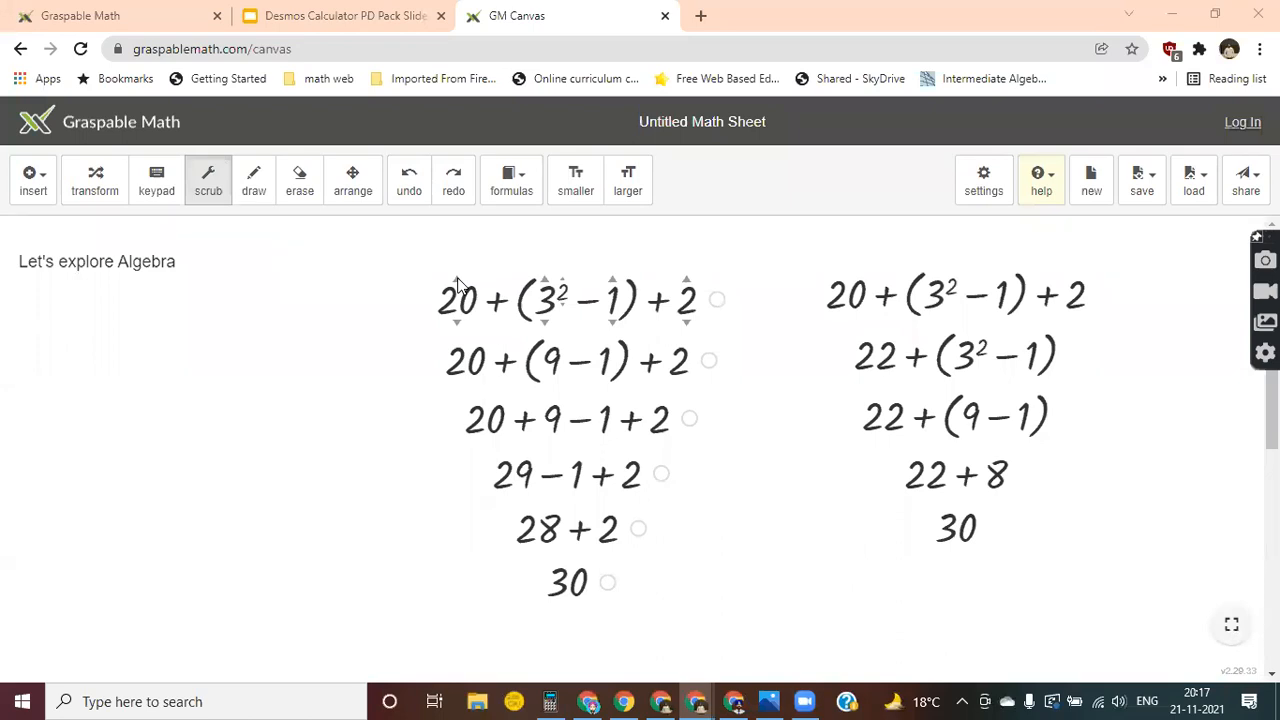
mouse_move(458, 283)
left_mouse_down()
mouse_move(457, 229)
mouse_move(455, 258)
left_mouse_up()
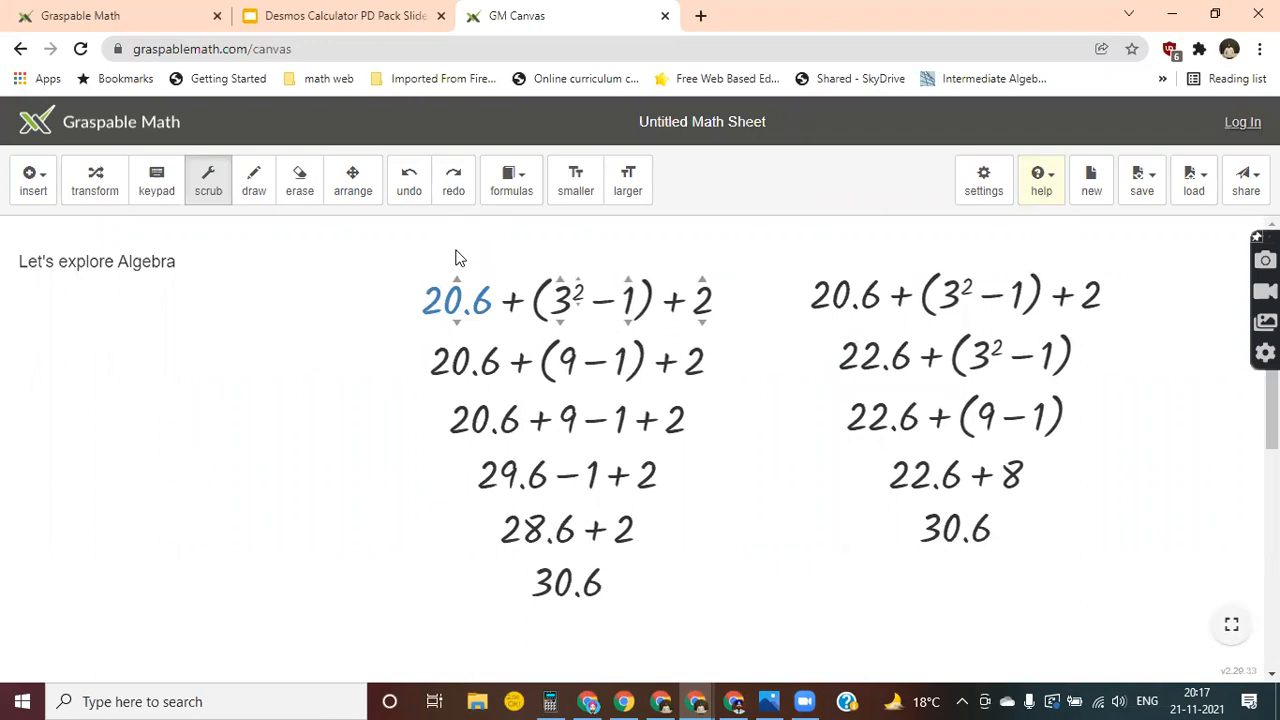
mouse_move(455, 258)
left_mouse_down()
mouse_move(457, 243)
mouse_move(455, 375)
mouse_move(456, 268)
left_mouse_up()
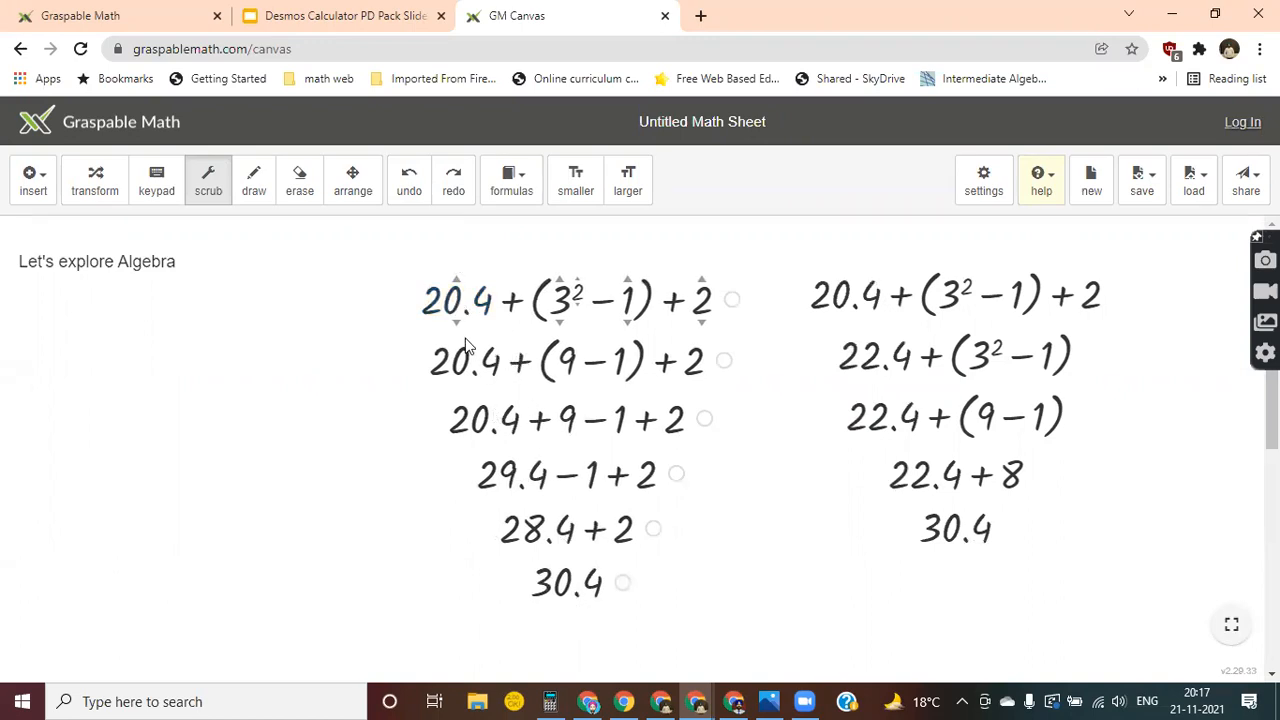
left_click_drag(457, 319, 457, 346)
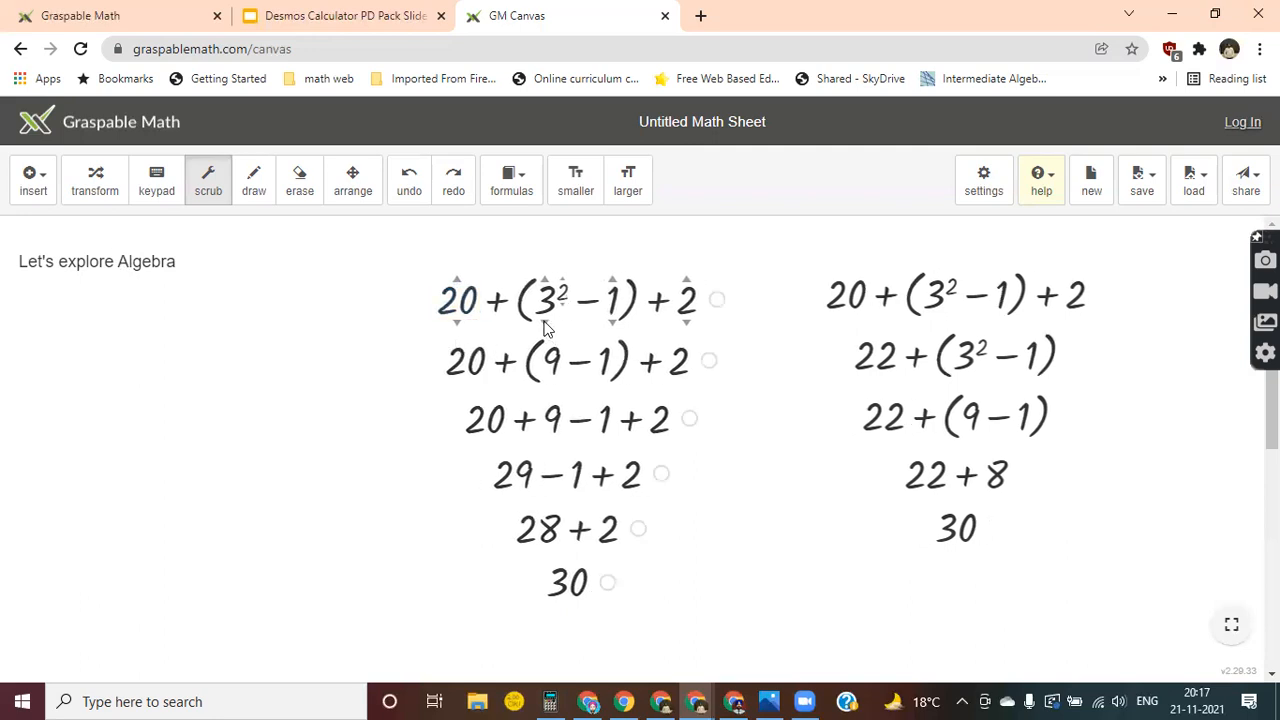
Scrub the squared 3 in the first derivation's top line down to 2.
left_click_drag(545, 330, 547, 370)
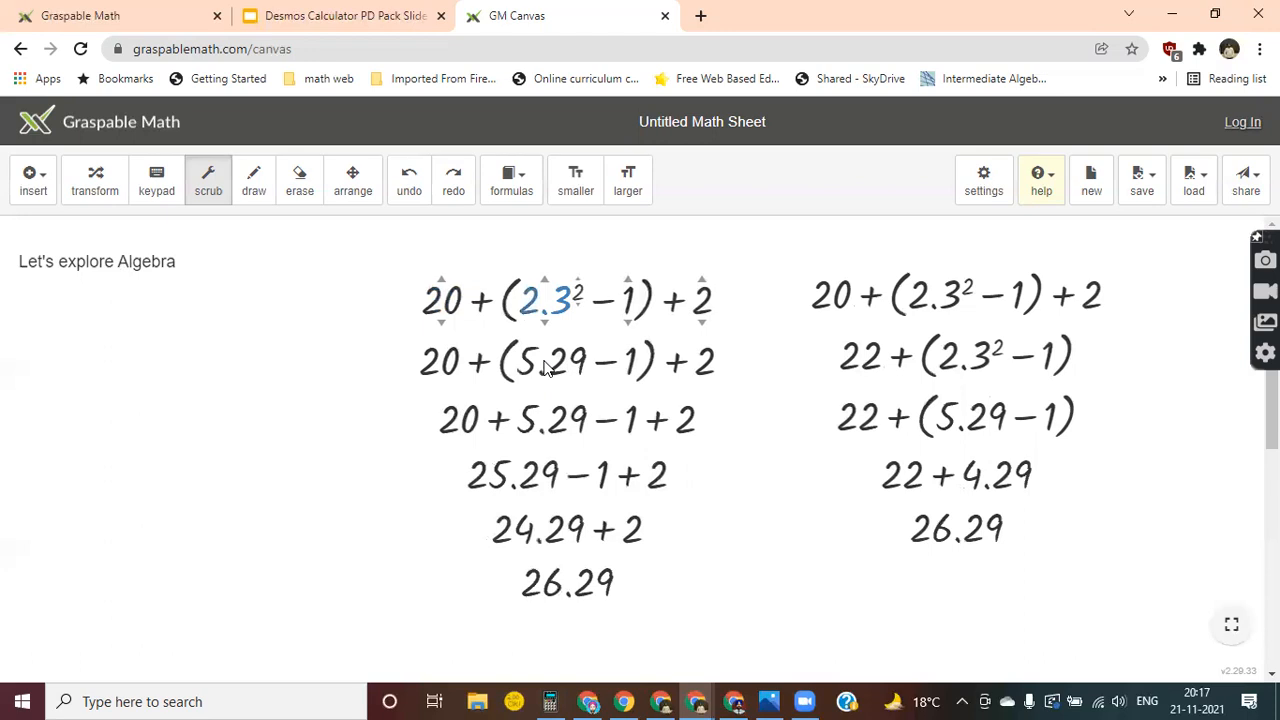
left_click_drag(545, 370, 545, 375)
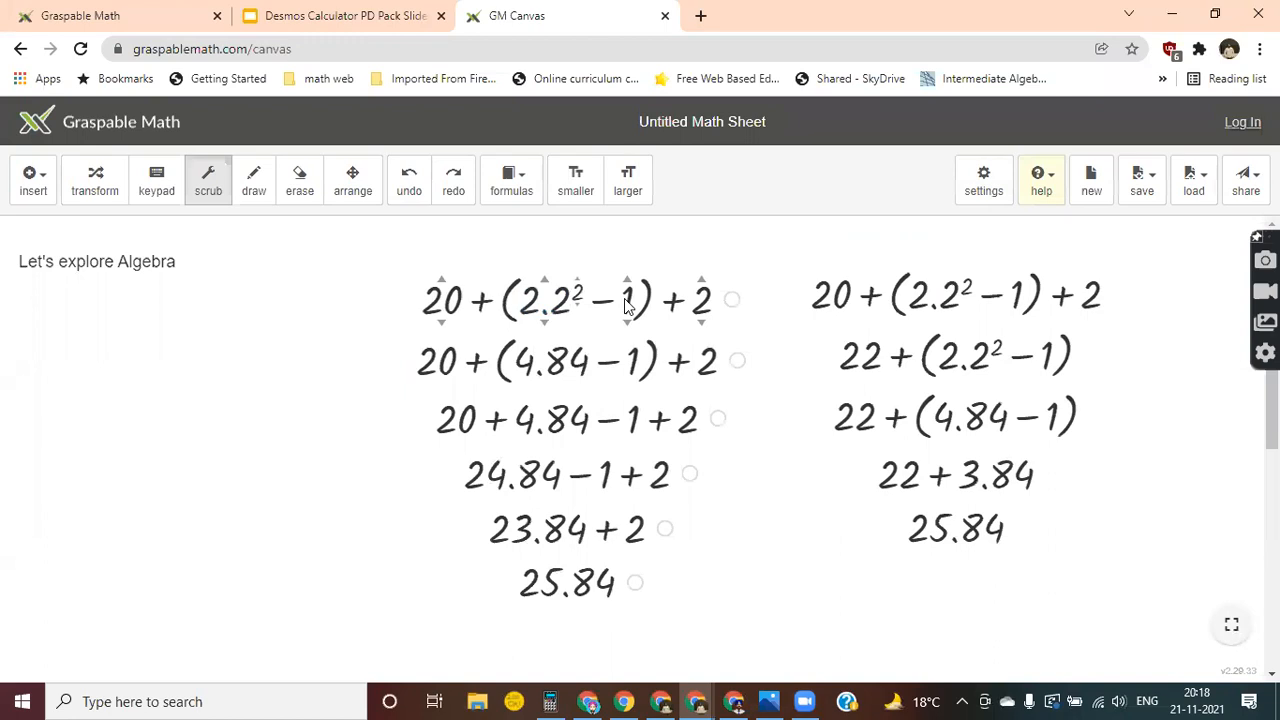
mouse_move(546, 329)
left_mouse_down()
mouse_move(545, 345)
mouse_move(545, 328)
left_mouse_up()
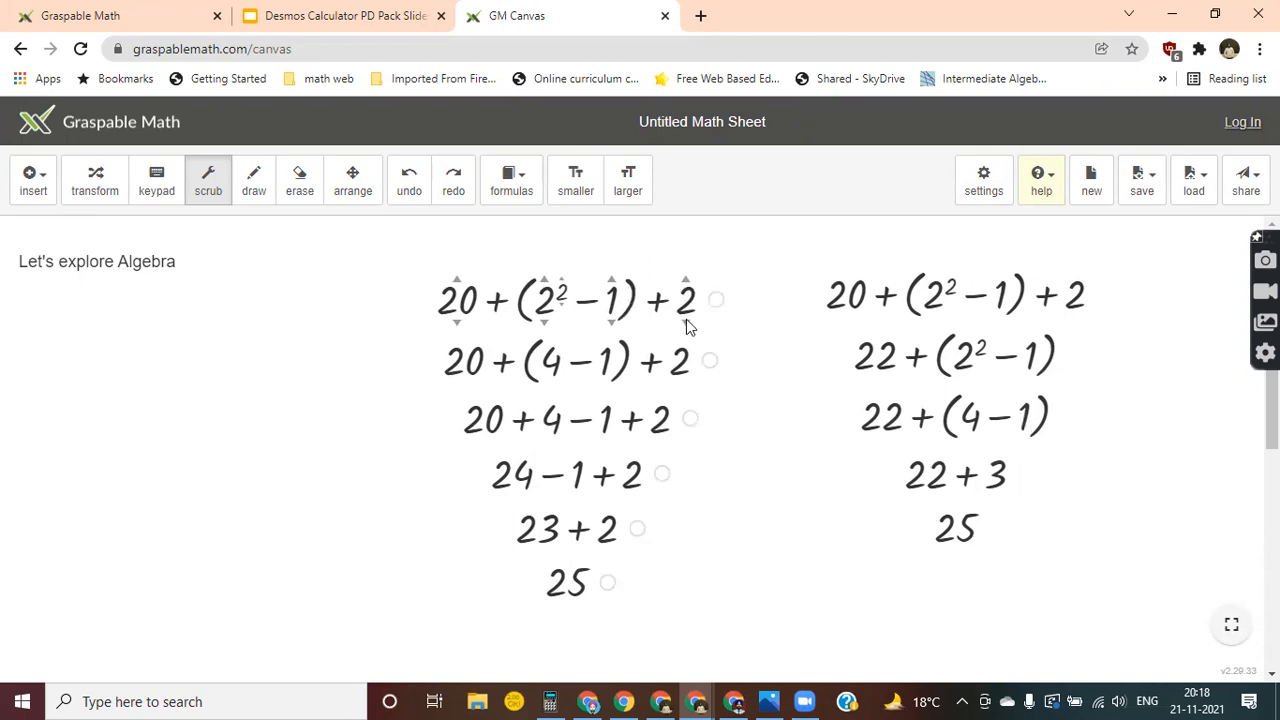
mouse_move(686, 330)
left_mouse_down()
mouse_move(687, 360)
mouse_move(685, 300)
mouse_move(683, 371)
mouse_move(686, 330)
left_mouse_up()
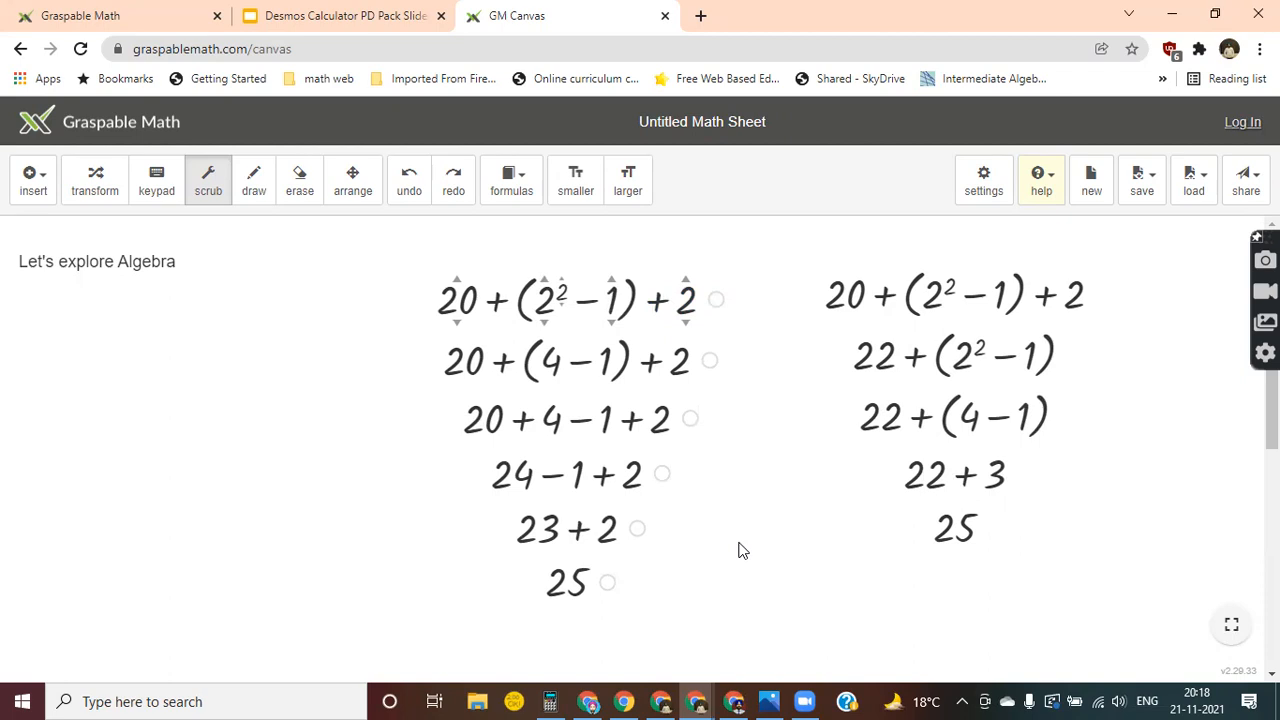
left_click(31, 180)
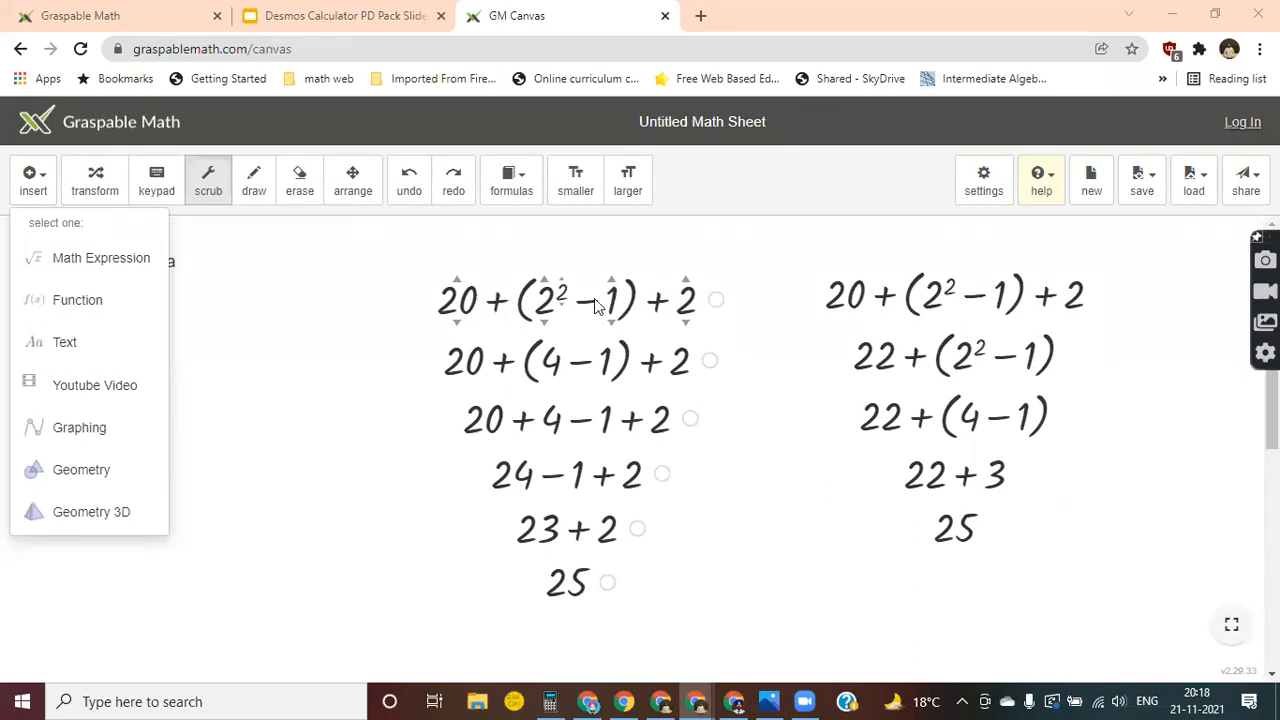
left_click(310, 285)
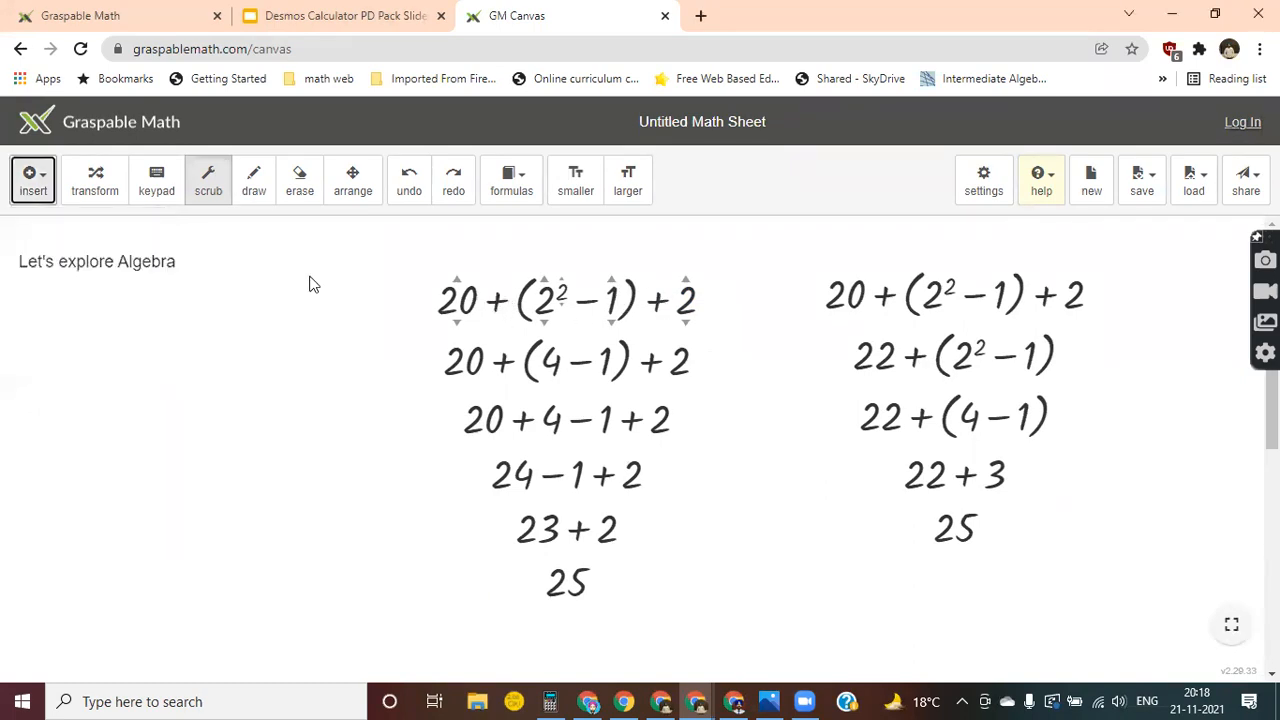
Switch to transform mode, then load the Beginner skill level preset in the document settings and save the changes.
left_click(92, 200)
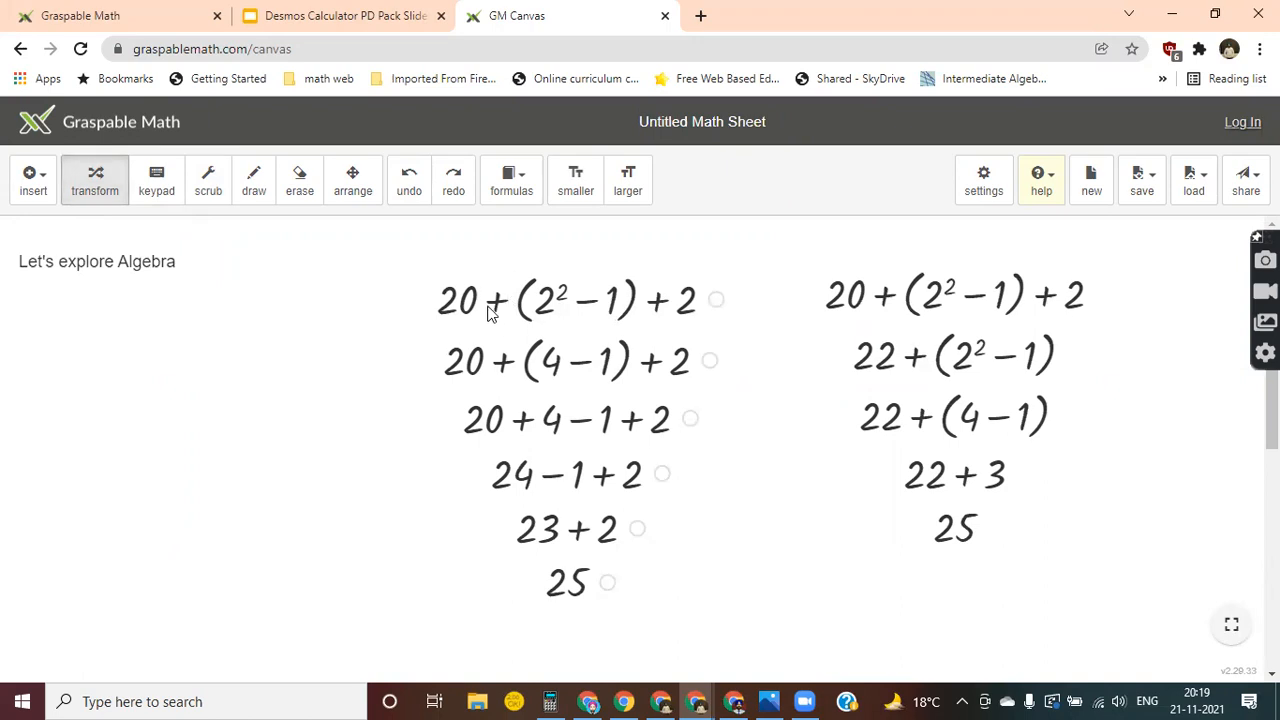
left_click(985, 188)
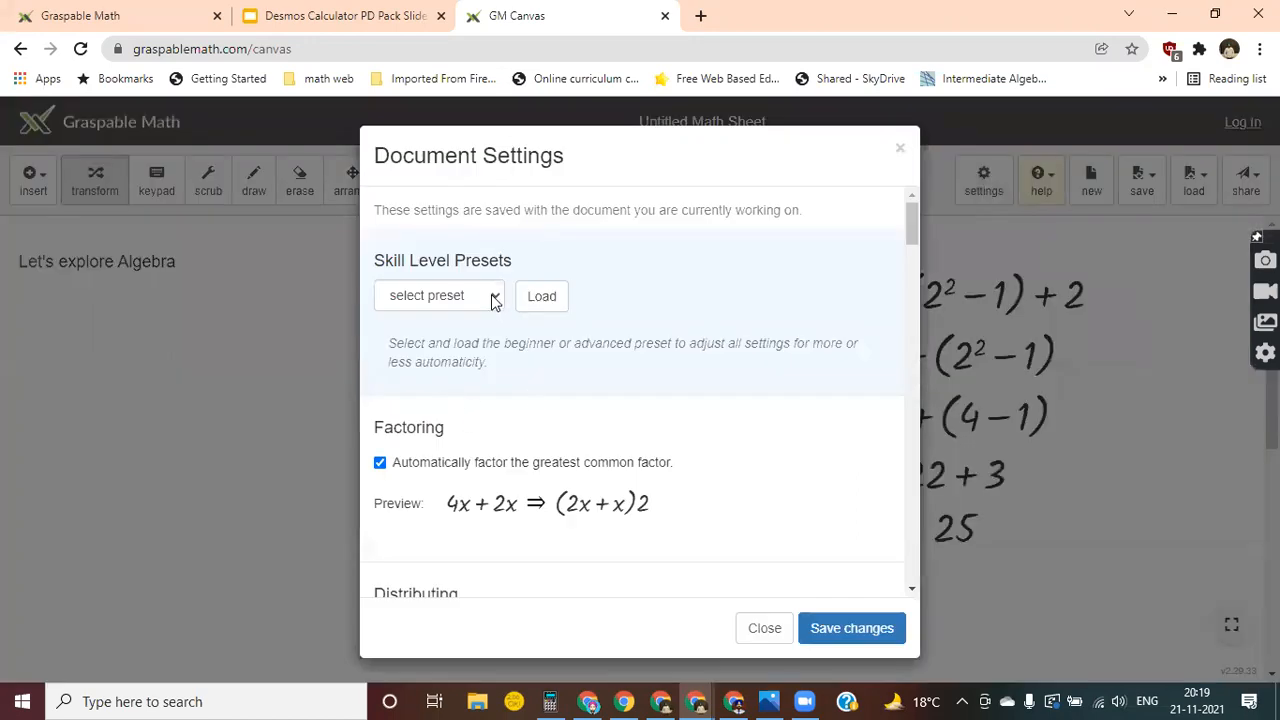
left_click(765, 628)
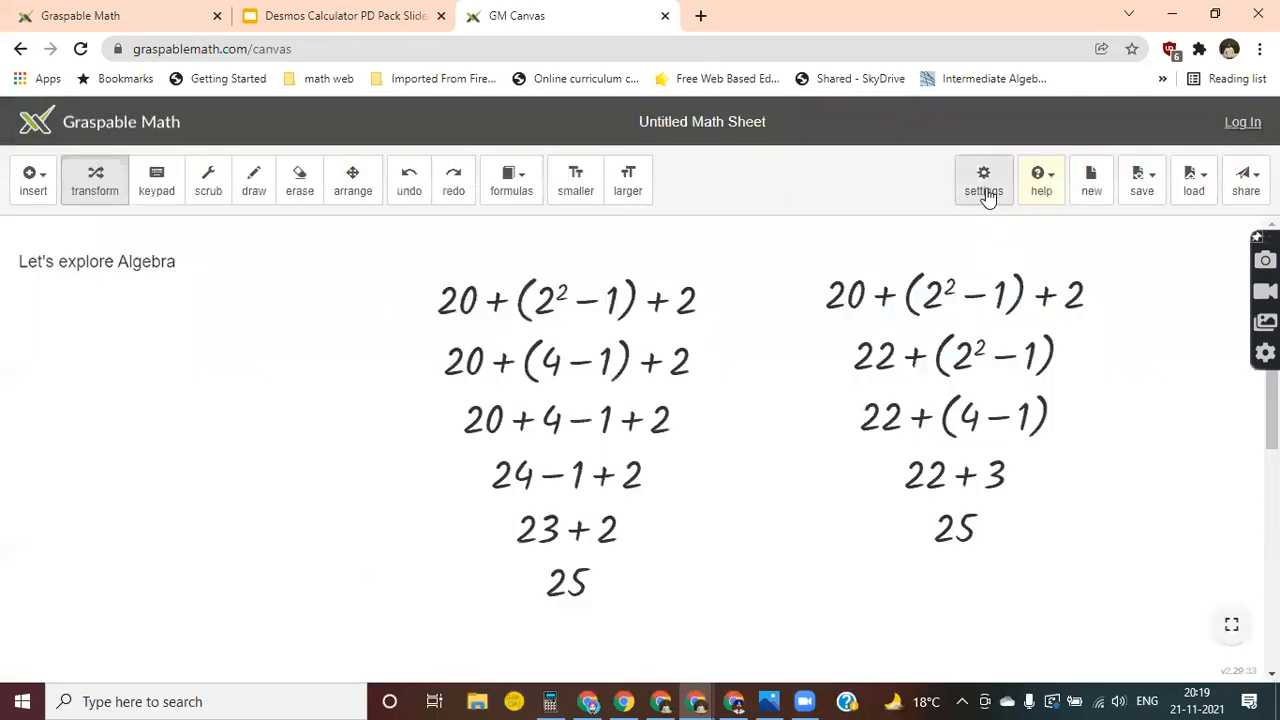
left_click(988, 190)
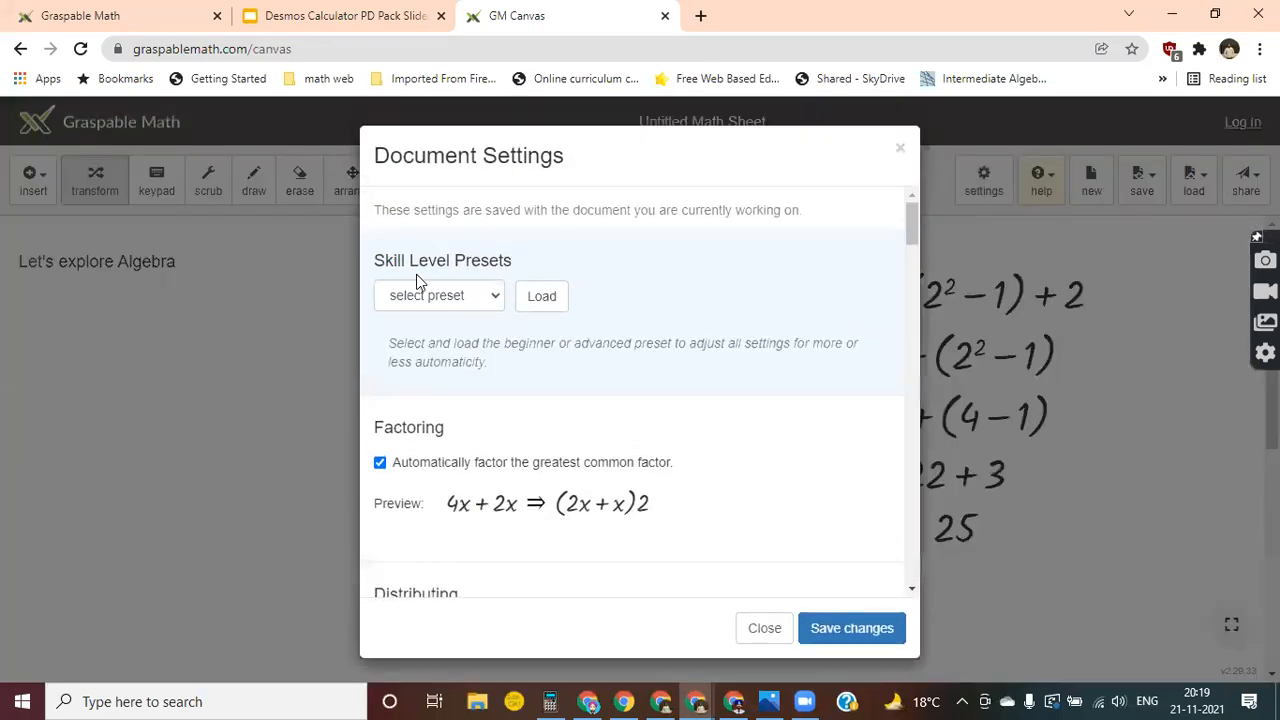
left_click(497, 300)
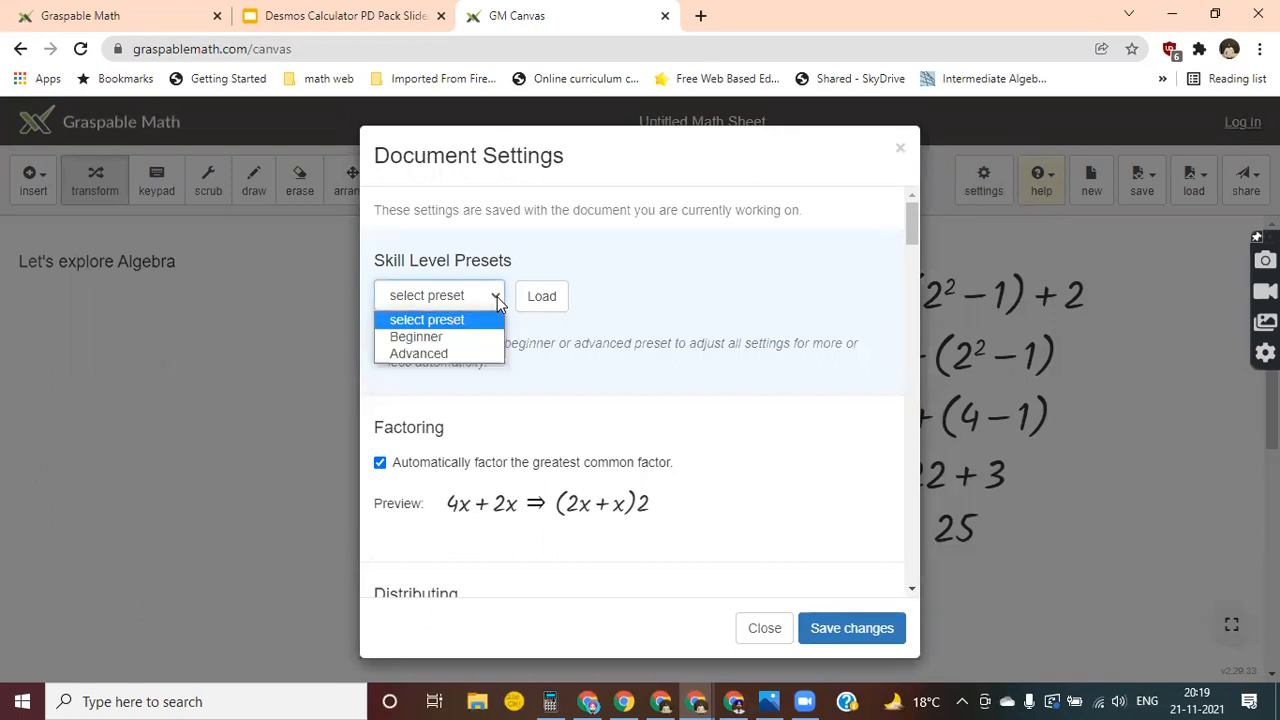
left_click(443, 340)
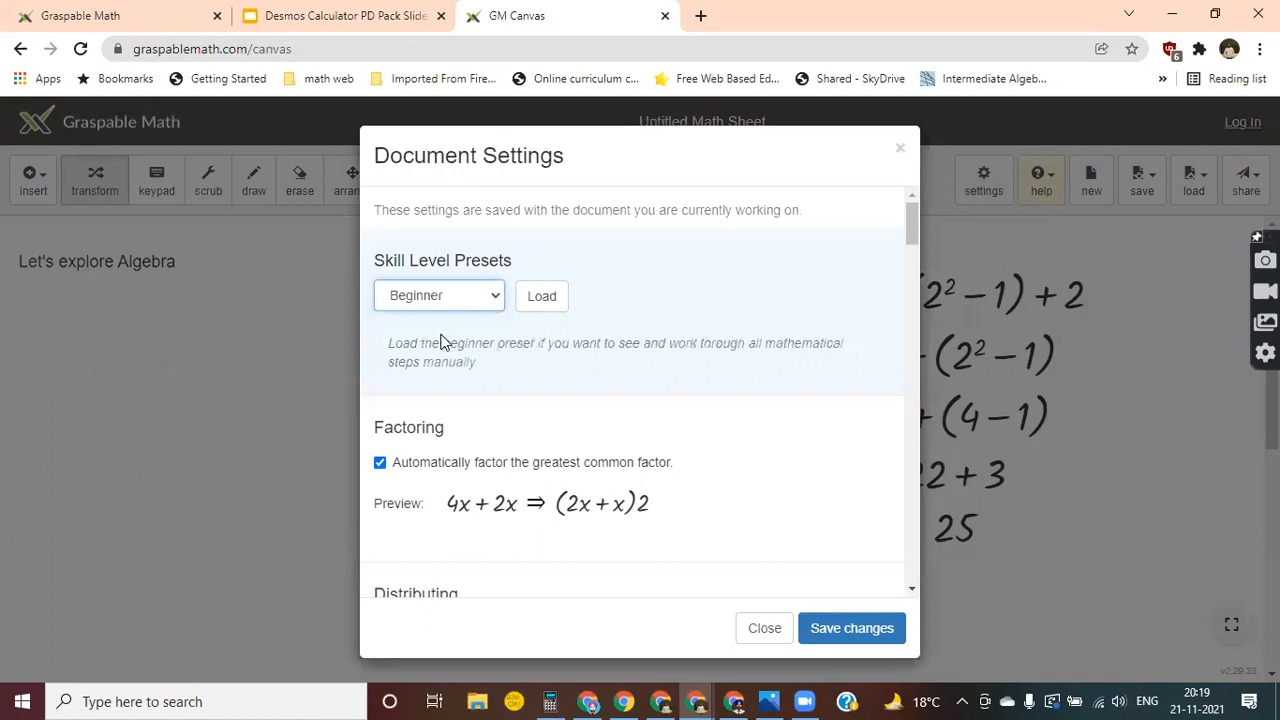
left_click(546, 300)
left_click(851, 630)
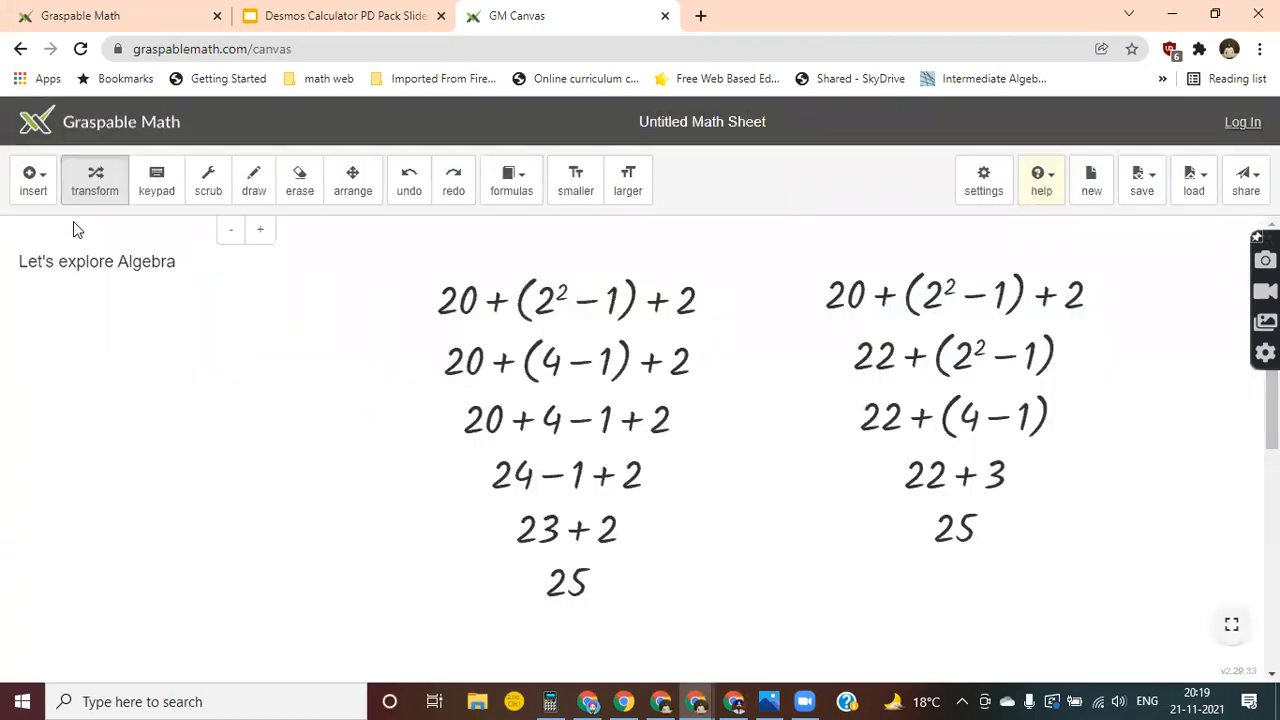
Insert the fraction 25/4 as a new math expression on the canvas.
left_click(40, 200)
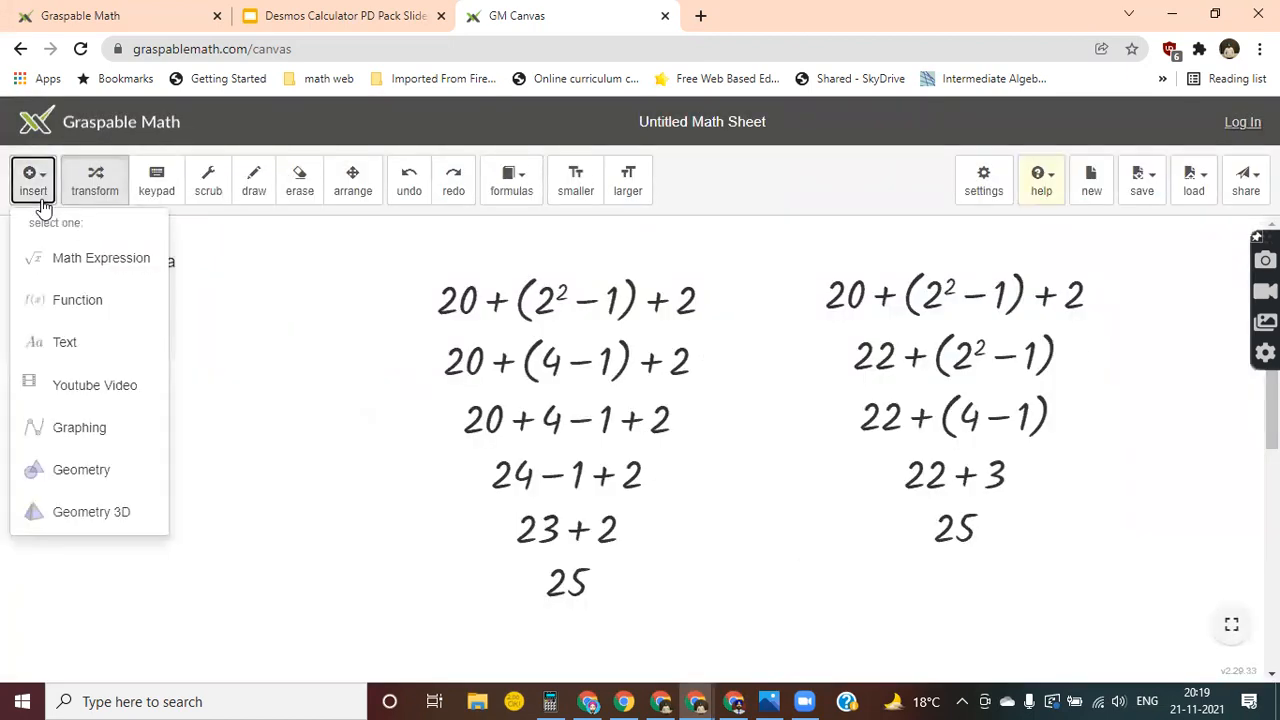
left_click(66, 258)
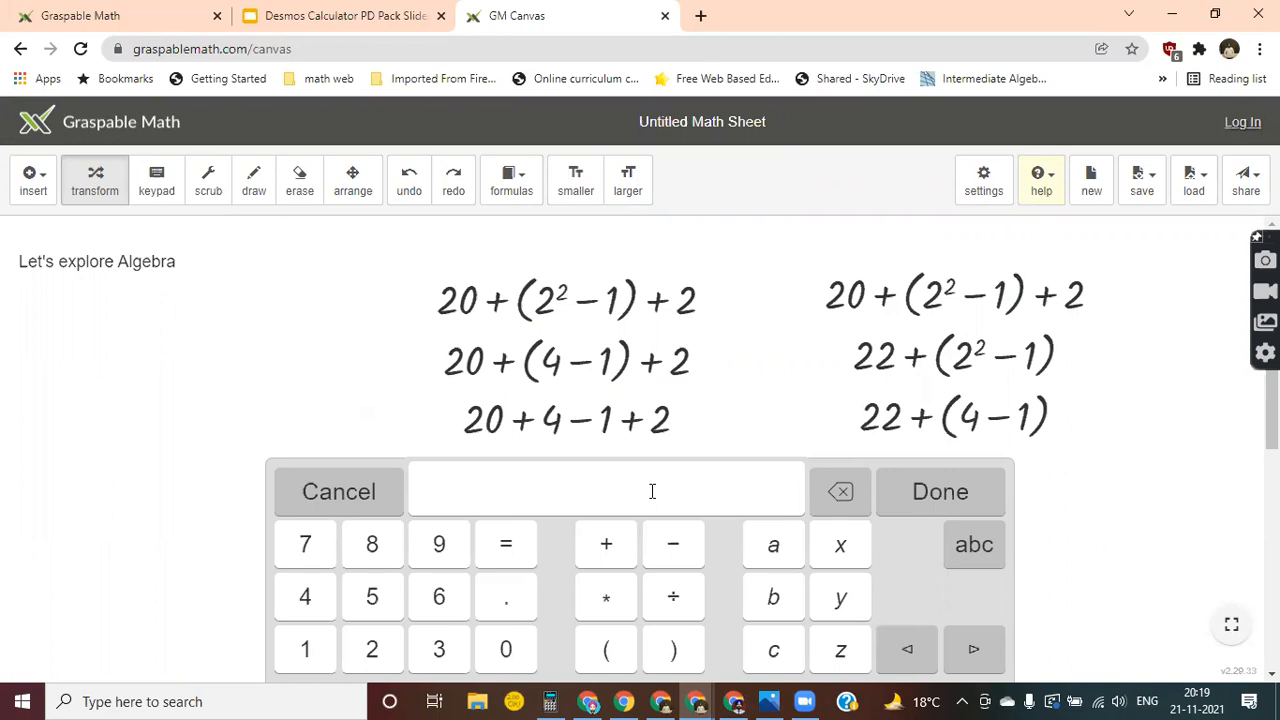
type("25/4")
left_click(926, 493)
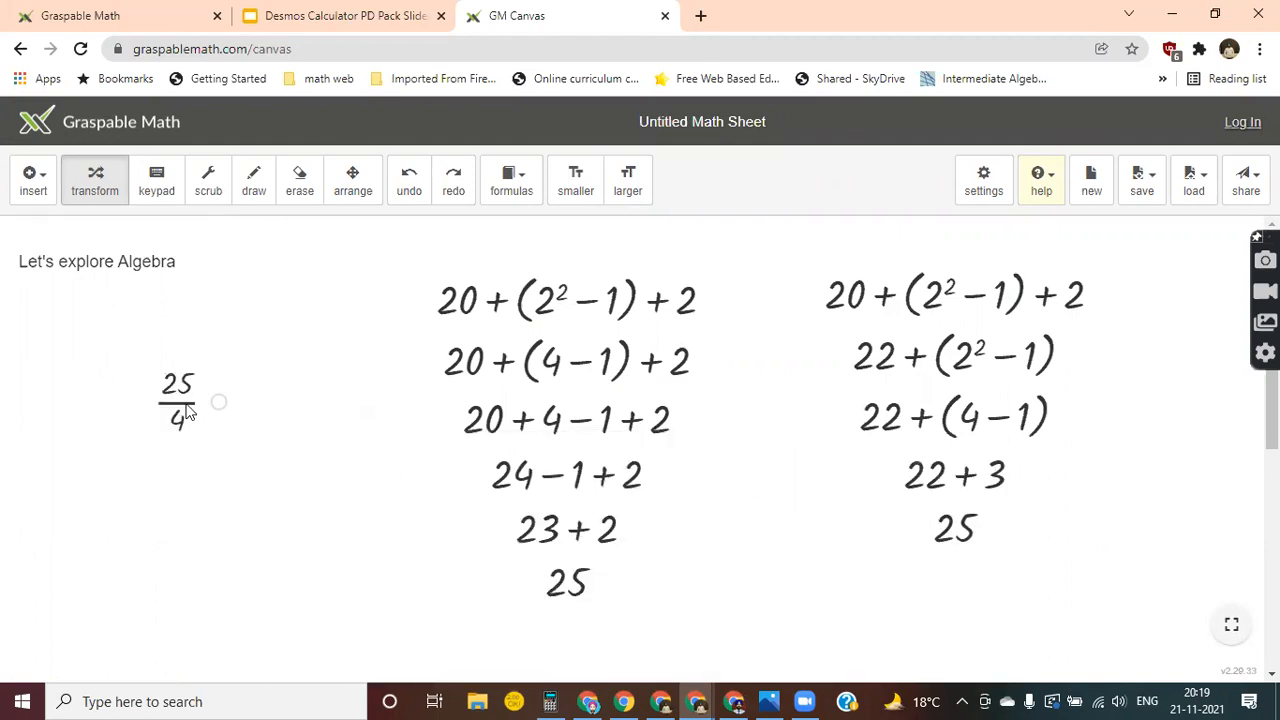
Place a copy of the fraction 25/4 to its right and evaluate the original fraction as a decimal.
left_click_drag(218, 406, 332, 417)
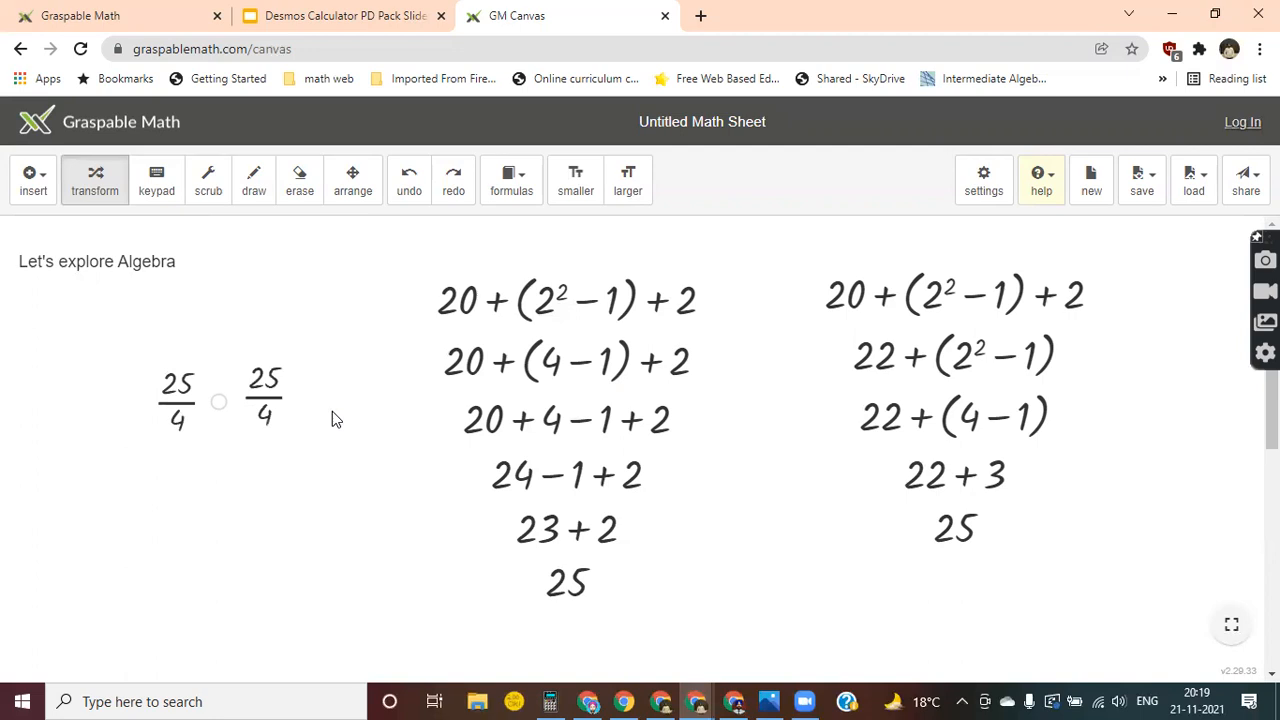
left_click(184, 412)
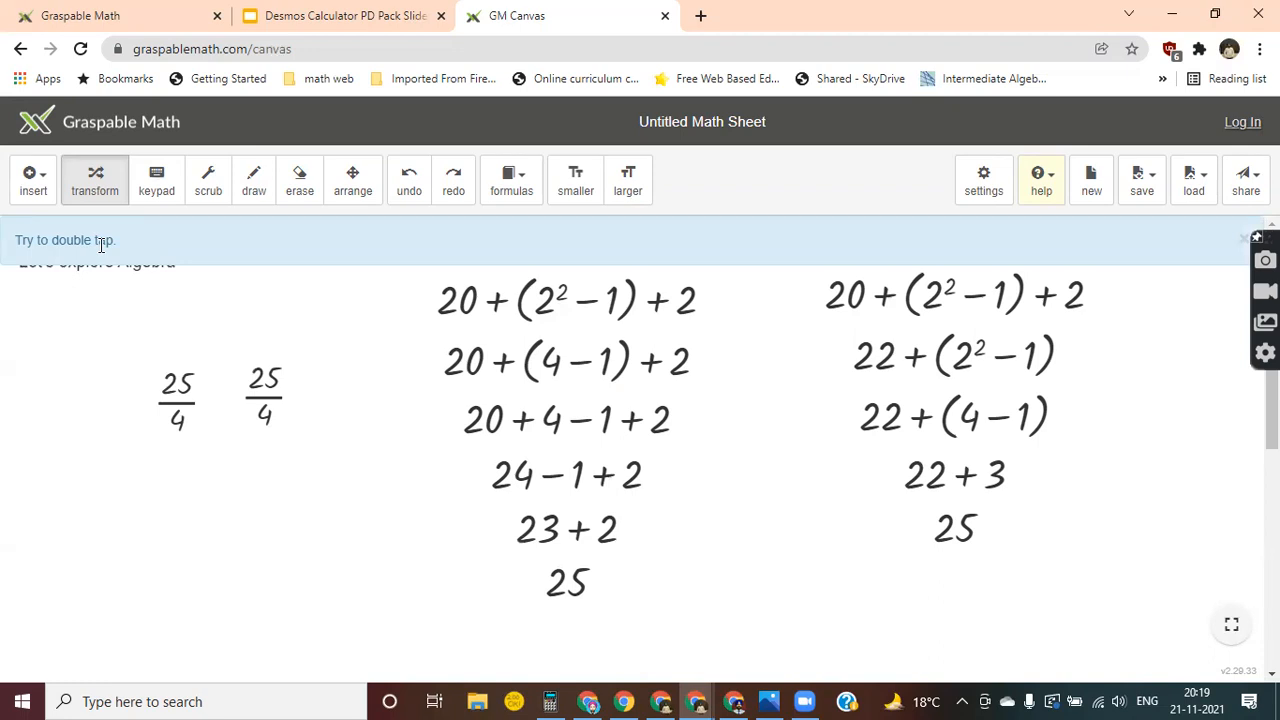
double_click(179, 405)
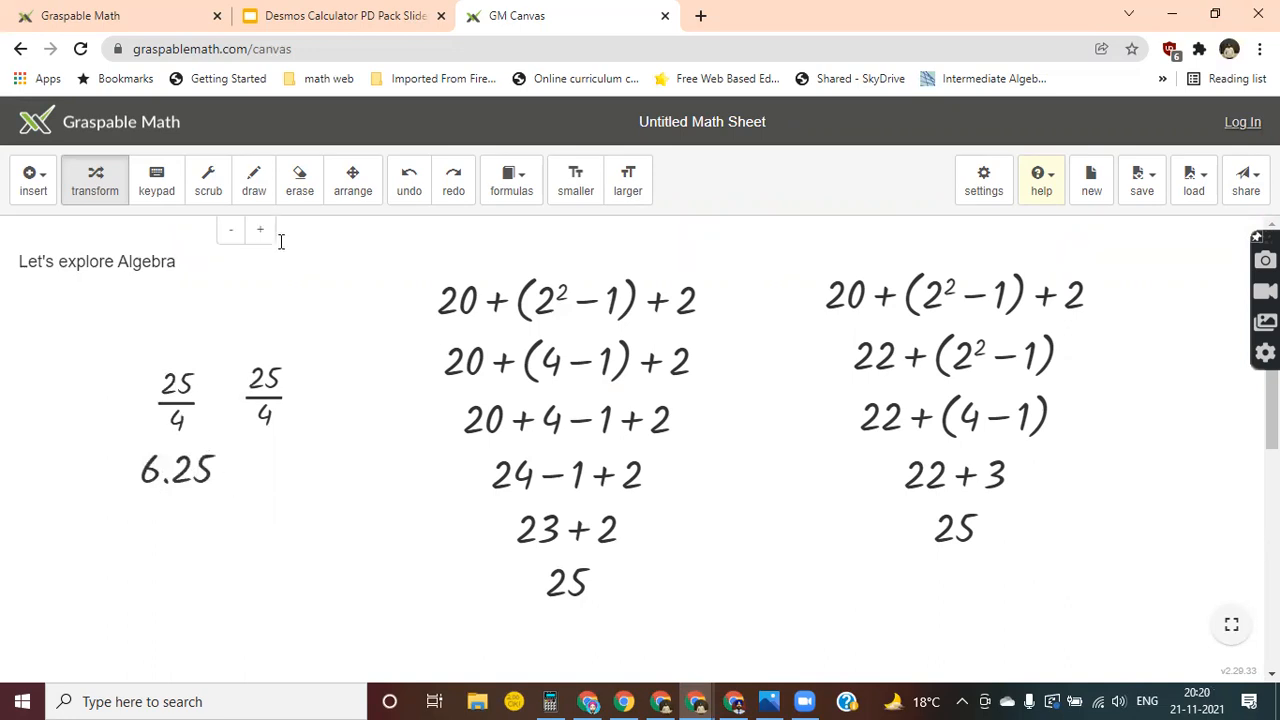
Scrub the original fraction's numerator up to 25.2 and try scrubbing its denominator.
left_click(208, 185)
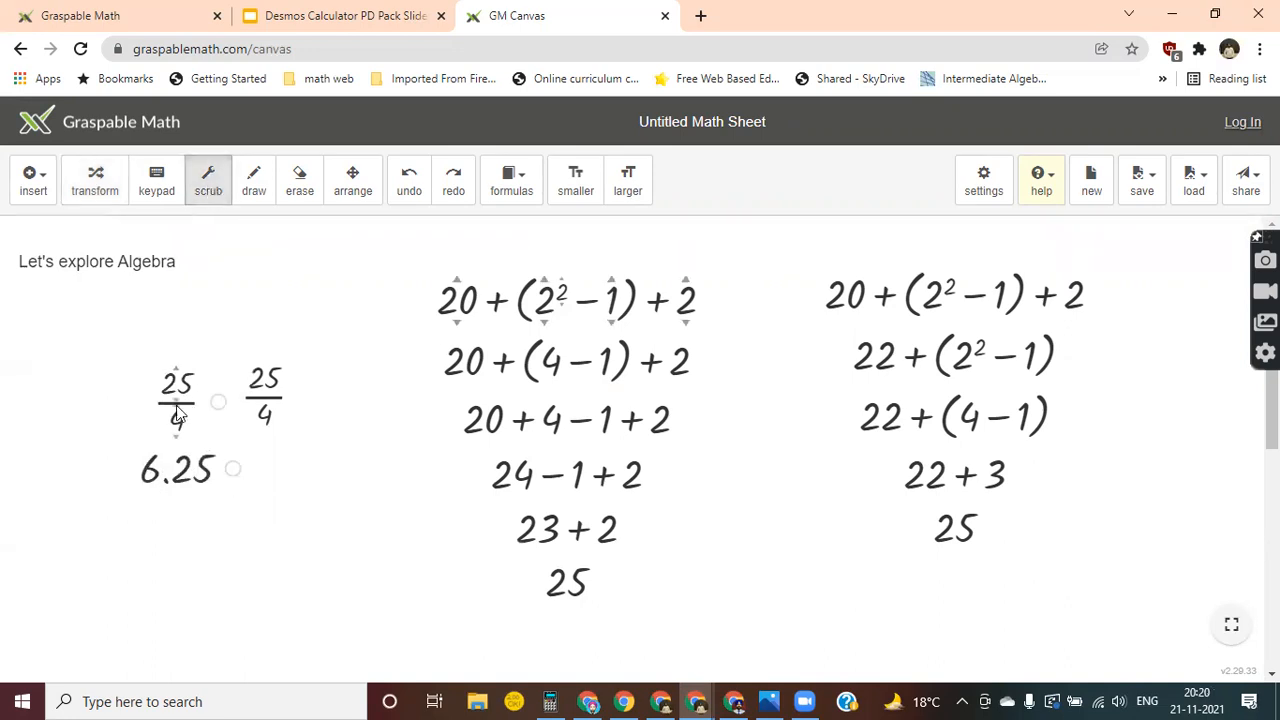
mouse_move(176, 366)
left_mouse_down()
mouse_move(180, 337)
mouse_move(183, 364)
left_mouse_up()
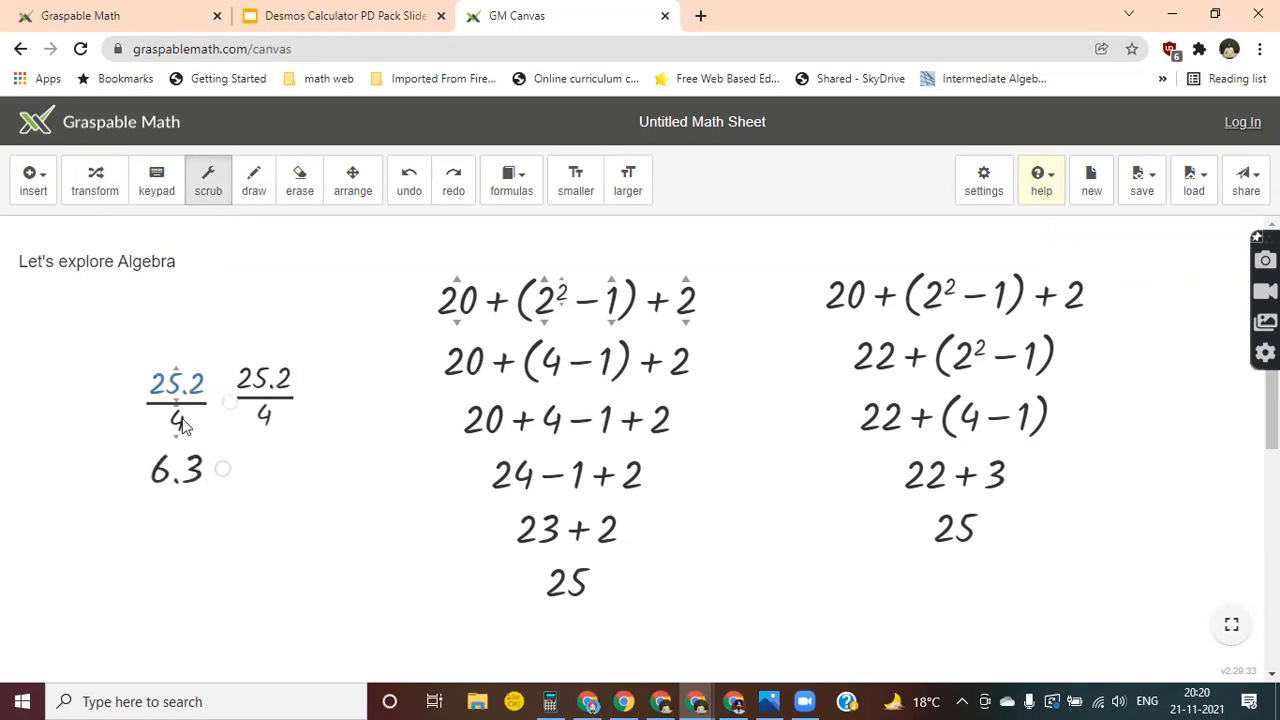
mouse_move(178, 445)
left_mouse_down()
mouse_move(177, 473)
mouse_move(183, 436)
left_mouse_up()
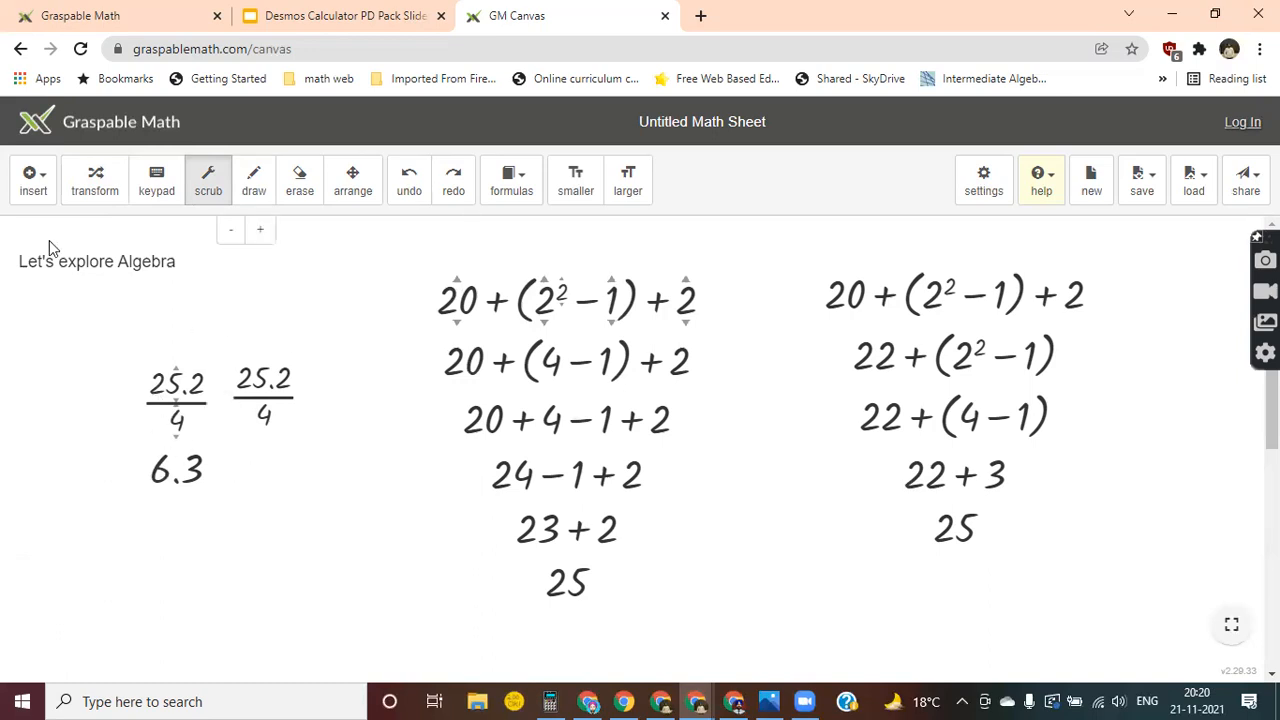
left_click(34, 190)
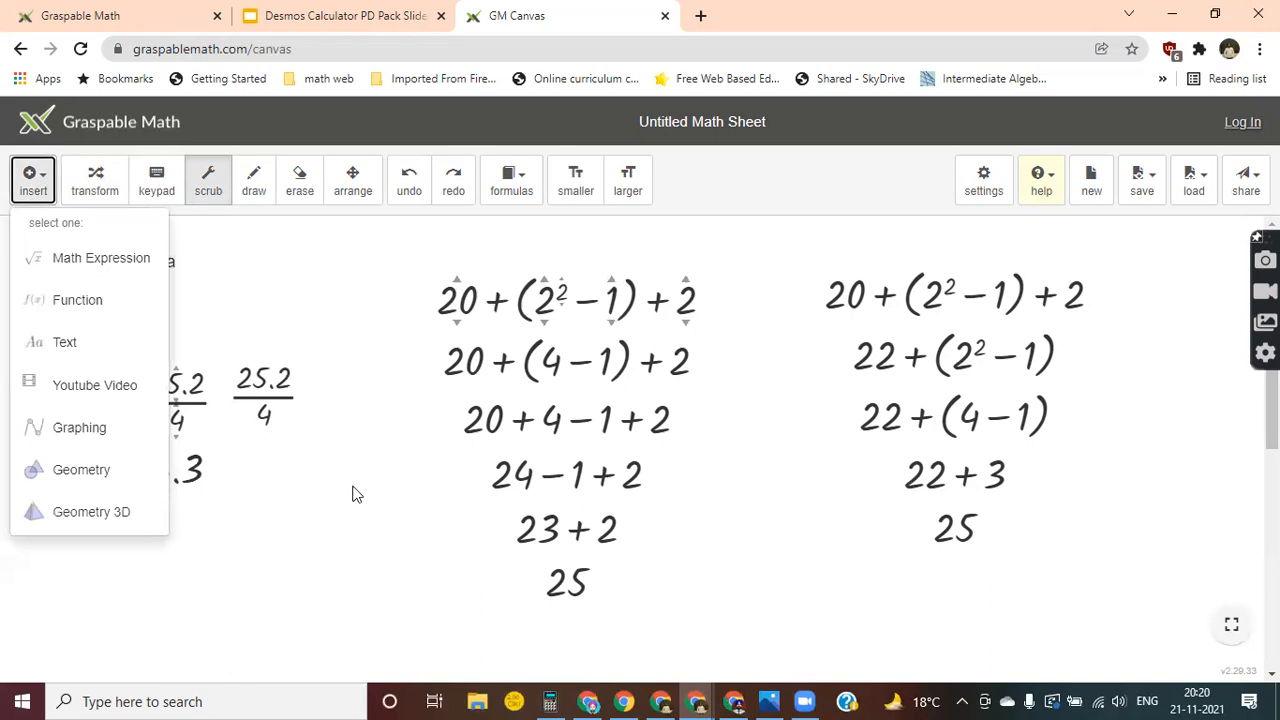
left_click(346, 541)
scroll(343, 545, "down", 2)
scroll(343, 545, "down", 2)
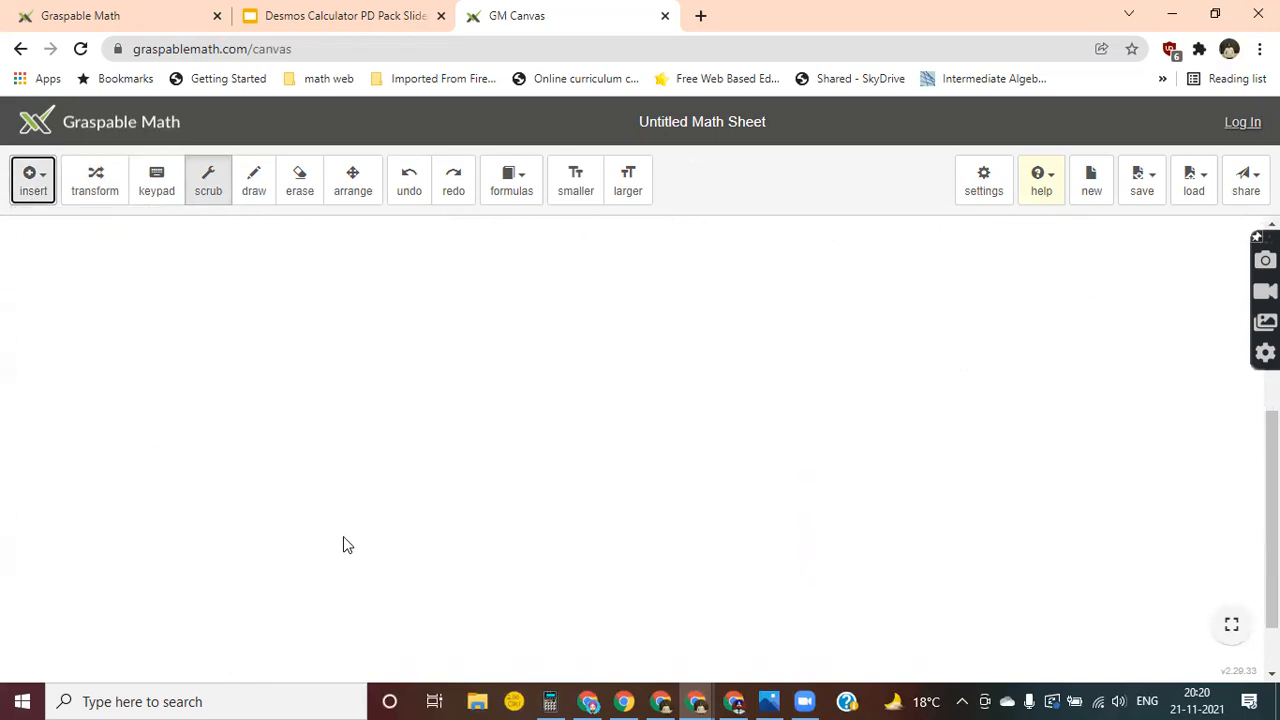
scroll(343, 545, "up", 4)
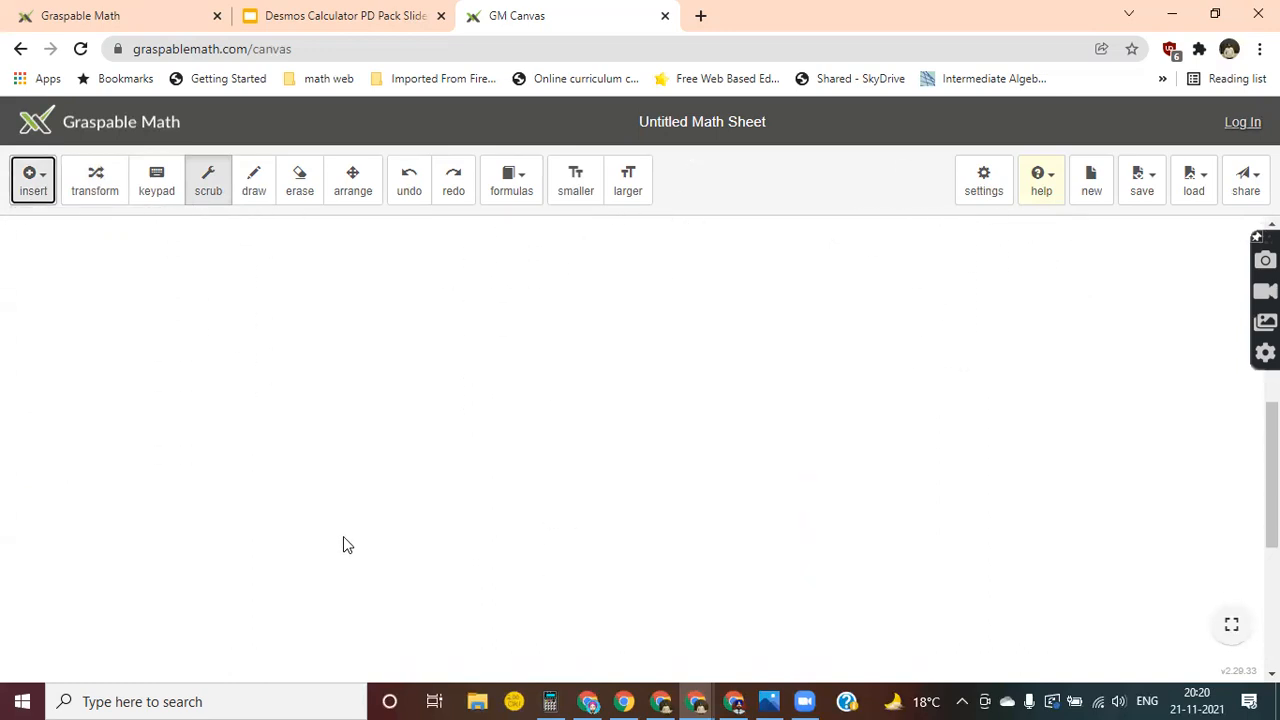
scroll(343, 537, "down", 4)
scroll(343, 537, "up", 2)
scroll(343, 537, "down", 1)
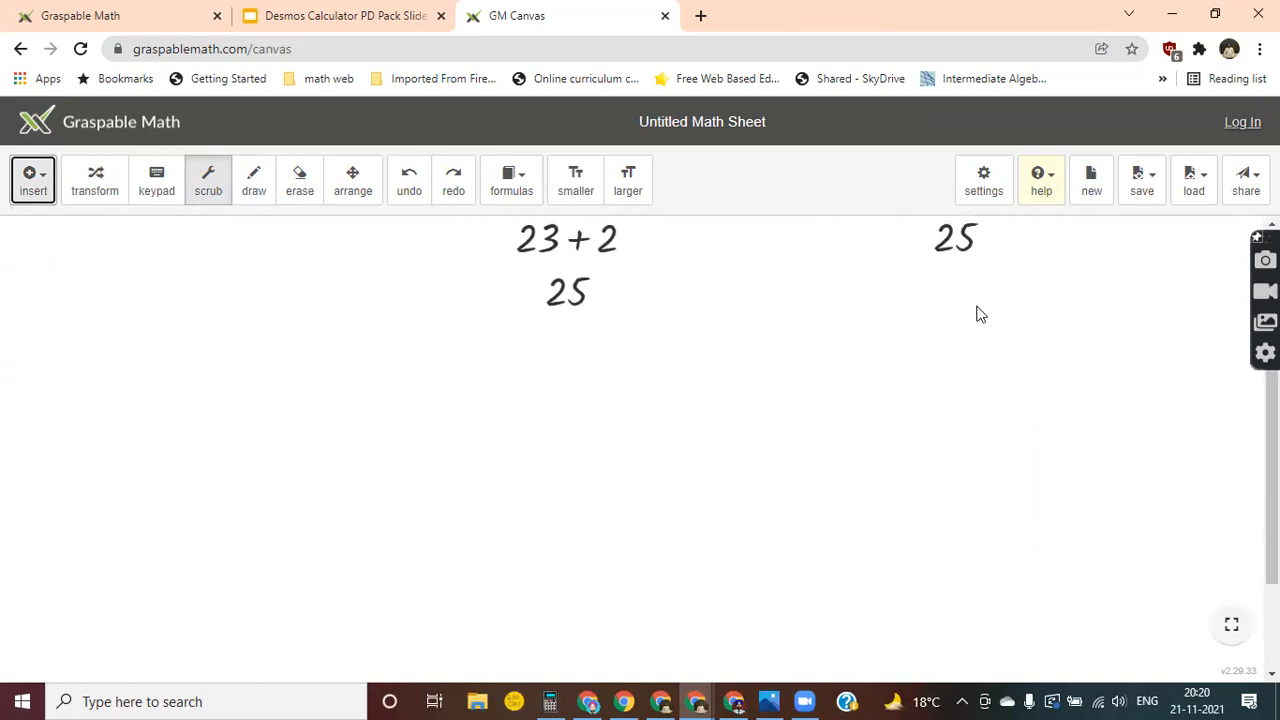
scroll(419, 511, "down", 2)
scroll(419, 511, "up", 5)
scroll(419, 511, "down", 3)
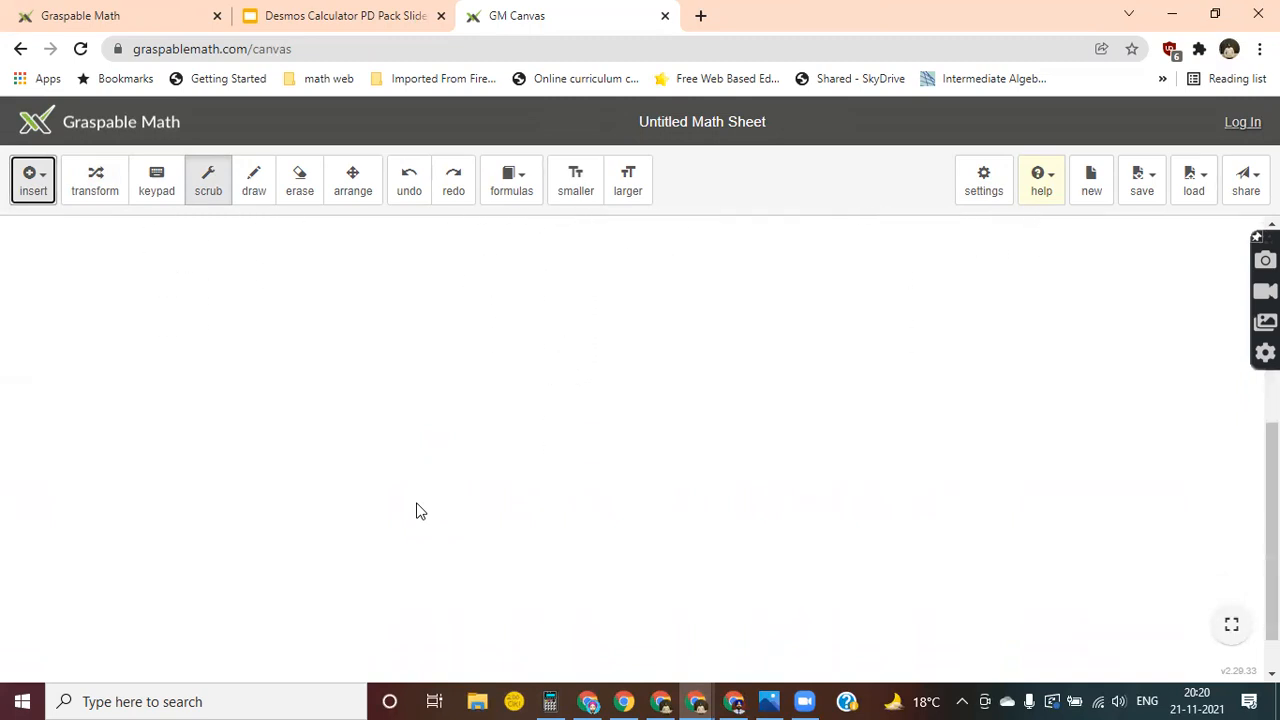
scroll(419, 511, "up", 2)
scroll(419, 511, "down", 1)
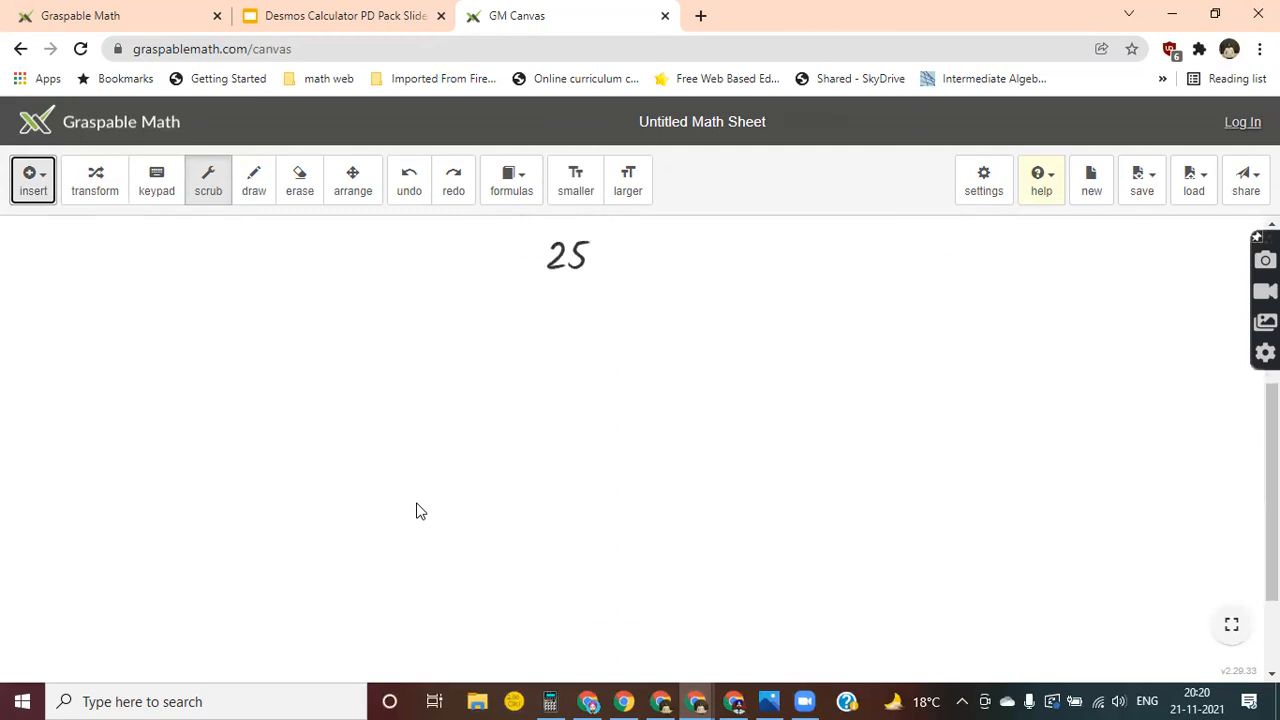
Insert the math expression (x + 3)(x − 5) + 6x² − 1 in an empty area below the existing derivations.
scroll(419, 511, "down", 1)
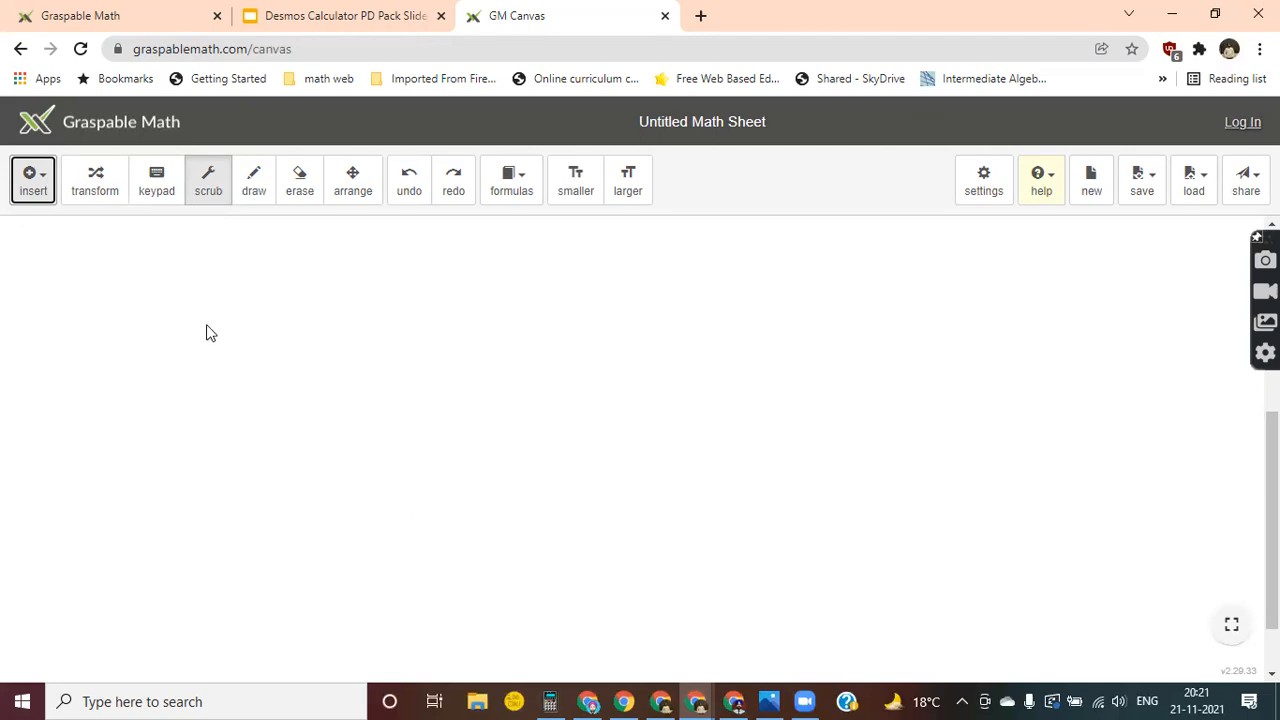
left_click(40, 198)
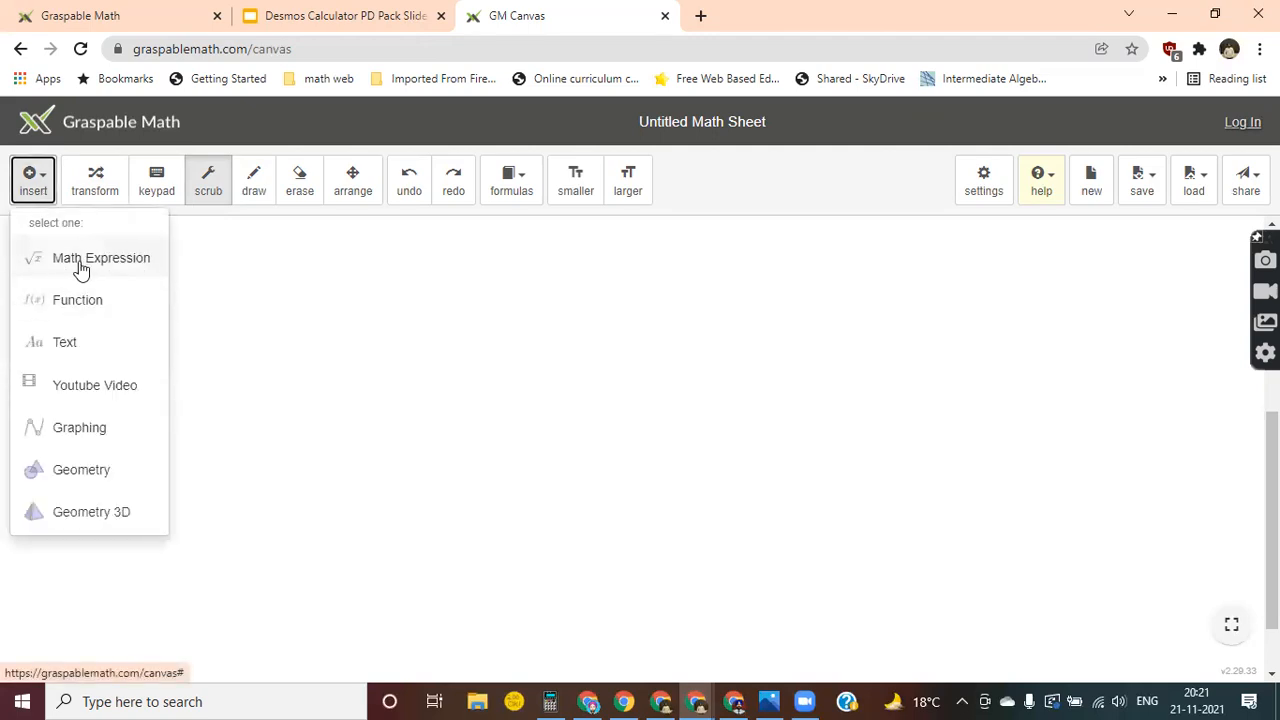
left_click(40, 264)
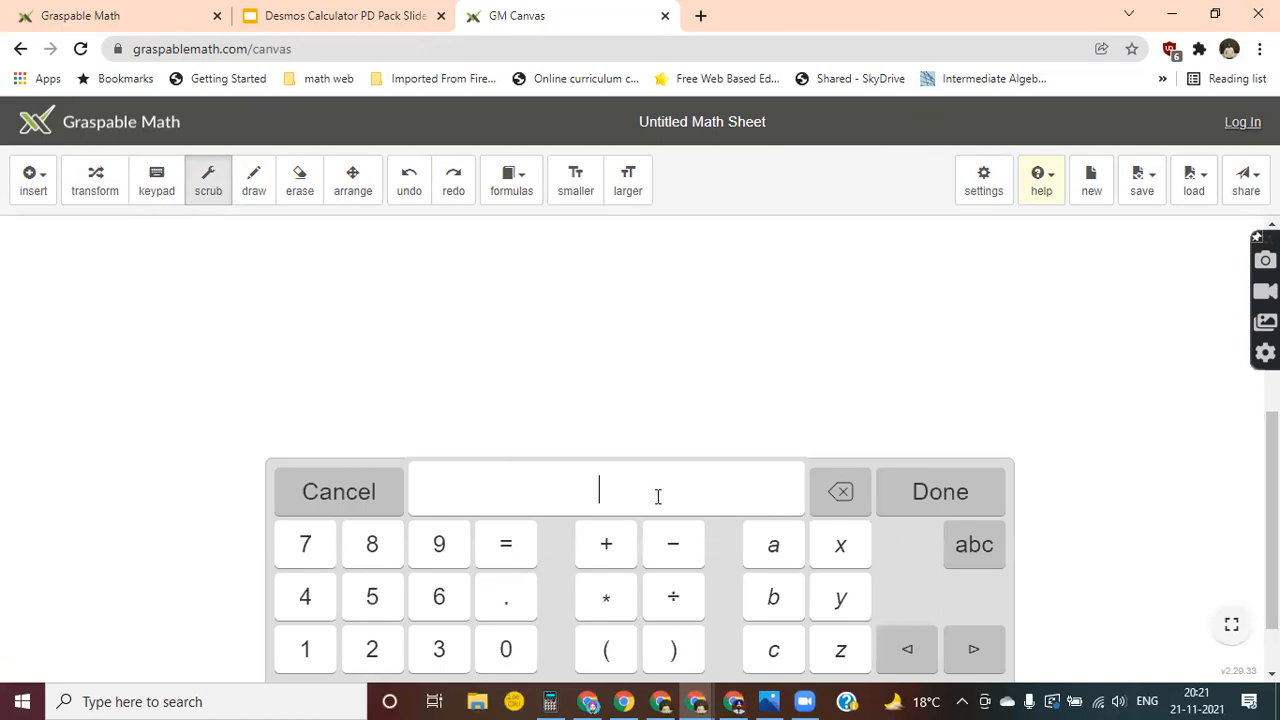
type("(")
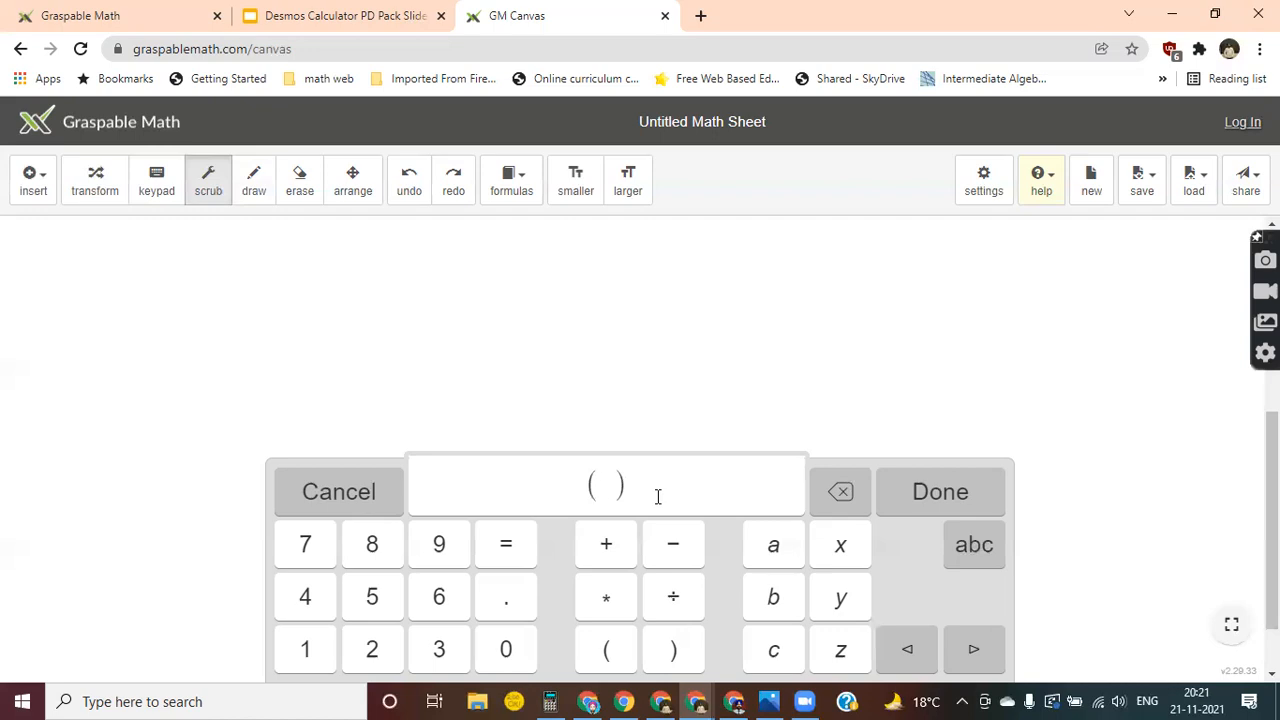
type("x+3)(")
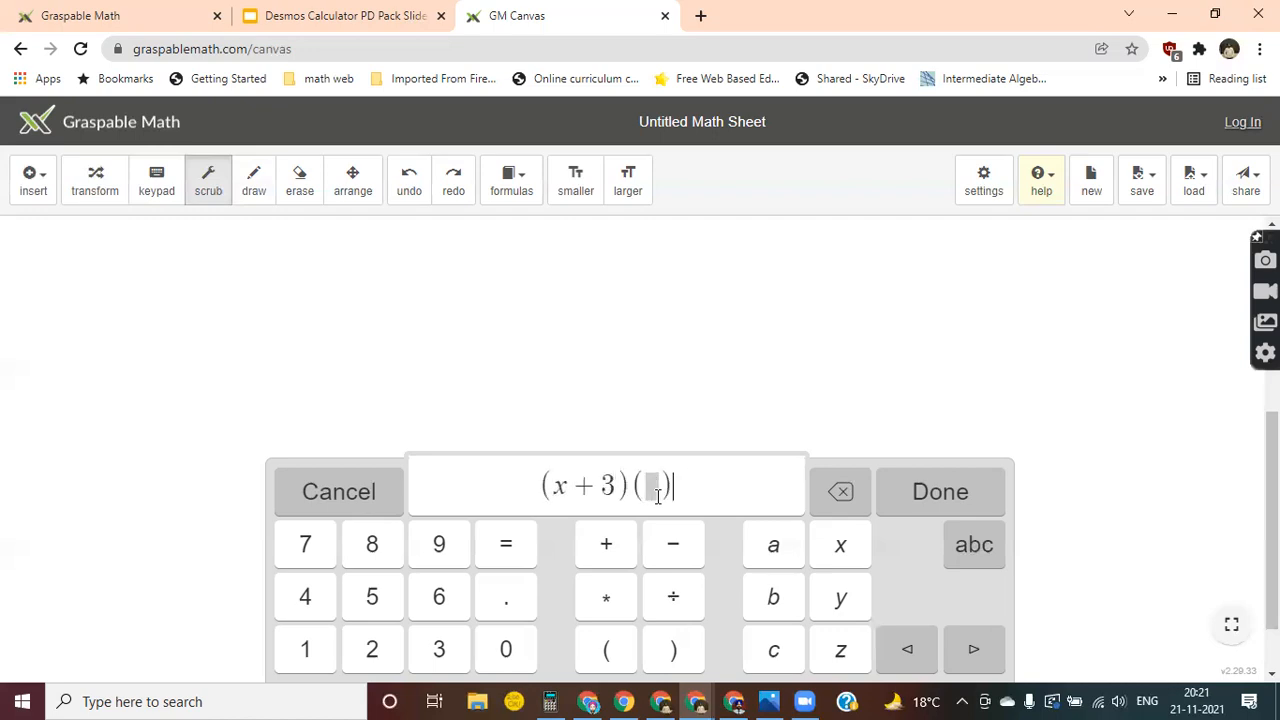
type("x-")
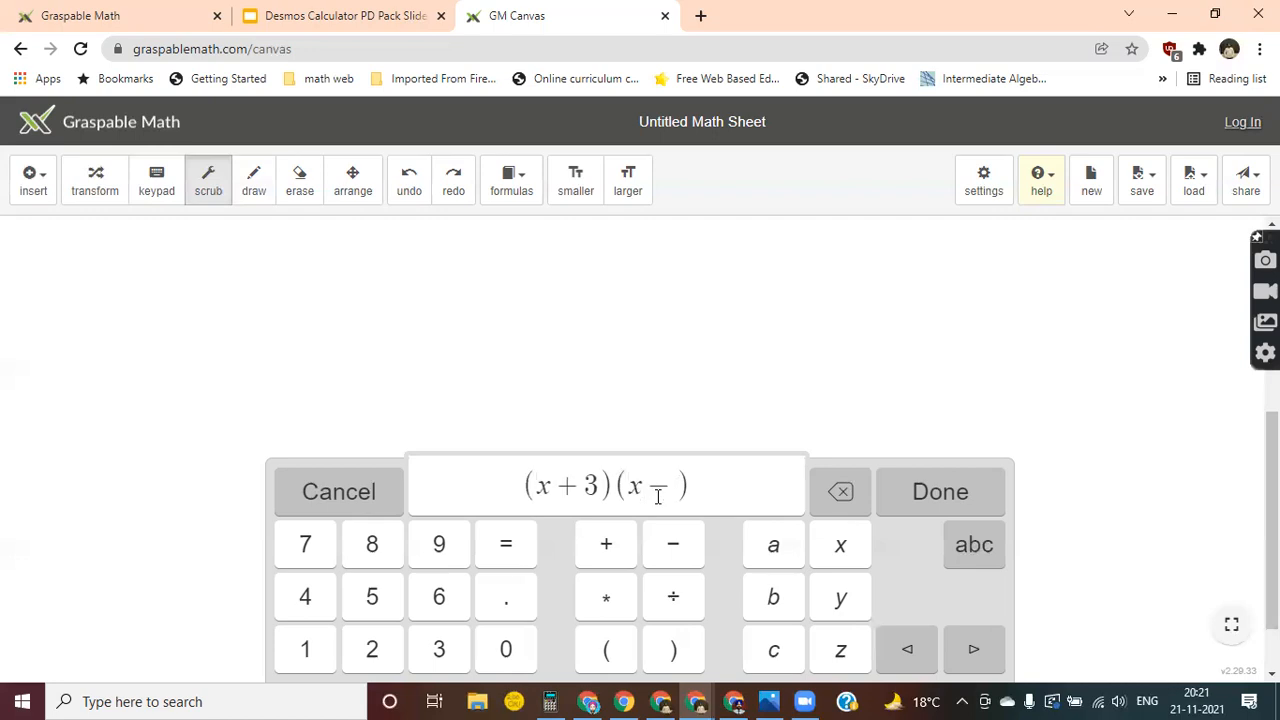
type("5)+6")
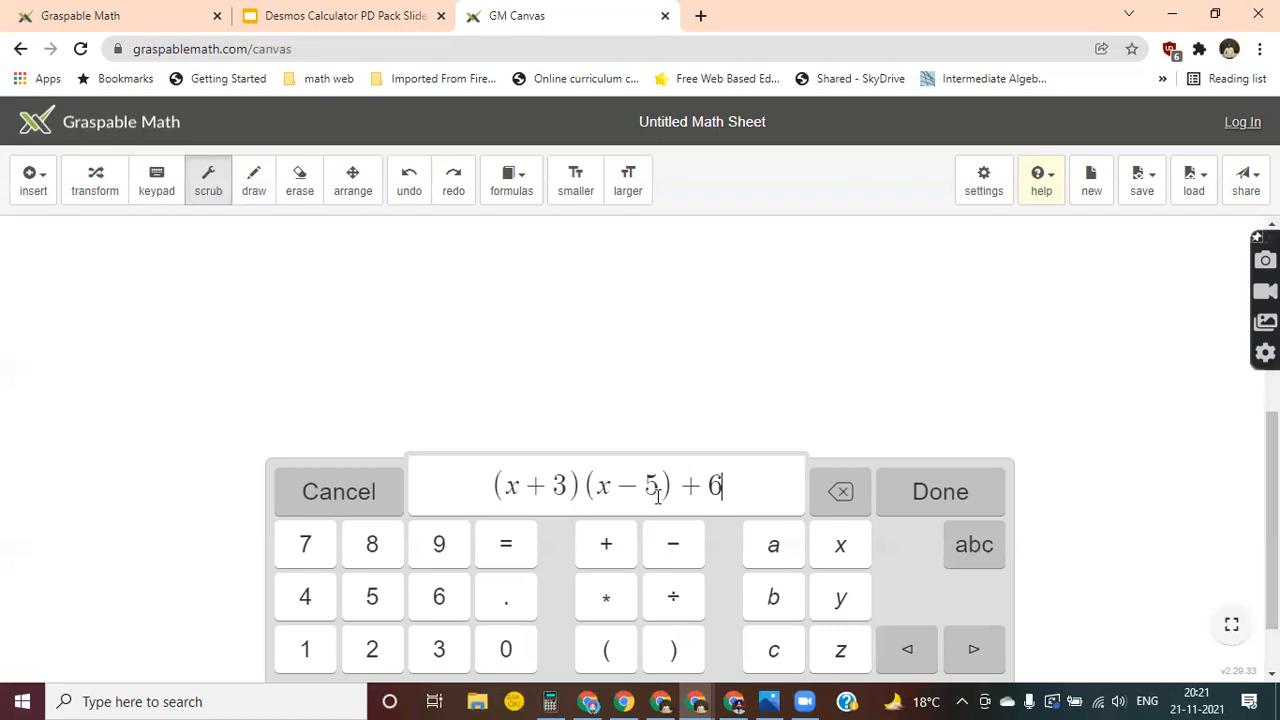
type("x^2")
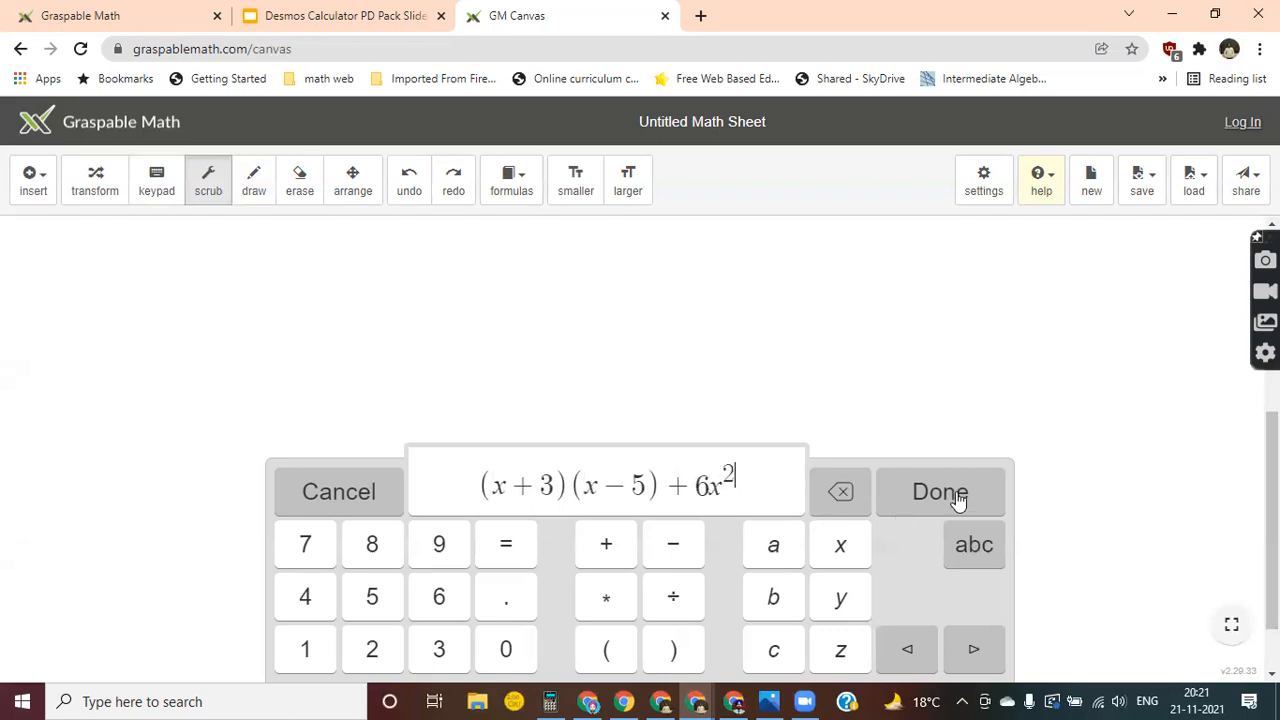
type("=")
key("BackSpace")
type("-1")
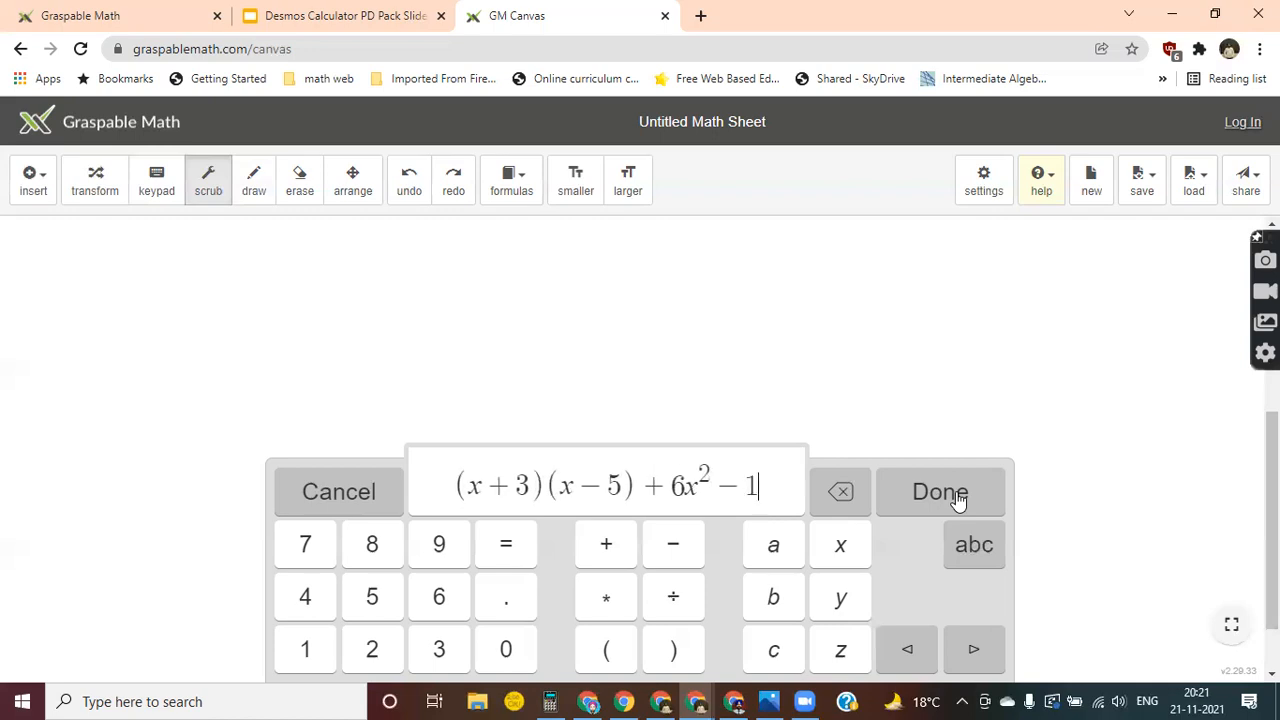
left_click(940, 492)
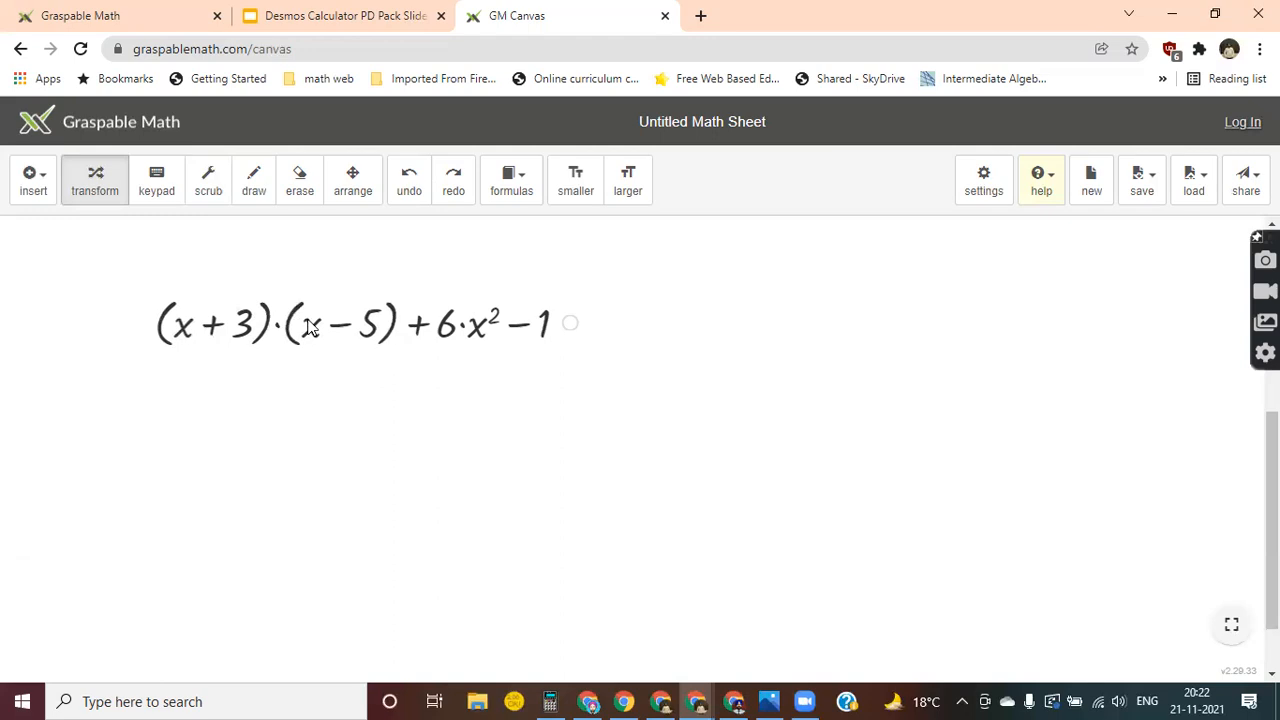
Try to multiply out the product by moving the factor (x − 5) and its terms onto (x + 3).
mouse_move(310, 328)
left_mouse_down()
mouse_move(314, 306)
mouse_move(277, 271)
mouse_move(229, 268)
mouse_move(307, 298)
mouse_move(312, 322)
mouse_move(318, 306)
left_mouse_up()
left_click_drag(305, 263, 149, 325)
left_click_drag(313, 331, 197, 338)
mouse_move(310, 333)
left_mouse_down()
mouse_move(200, 298)
mouse_move(179, 324)
mouse_move(182, 336)
mouse_move(218, 284)
mouse_move(320, 285)
mouse_move(318, 330)
mouse_move(330, 337)
left_mouse_up()
mouse_move(392, 333)
left_mouse_down()
mouse_move(392, 304)
mouse_move(398, 332)
left_mouse_up()
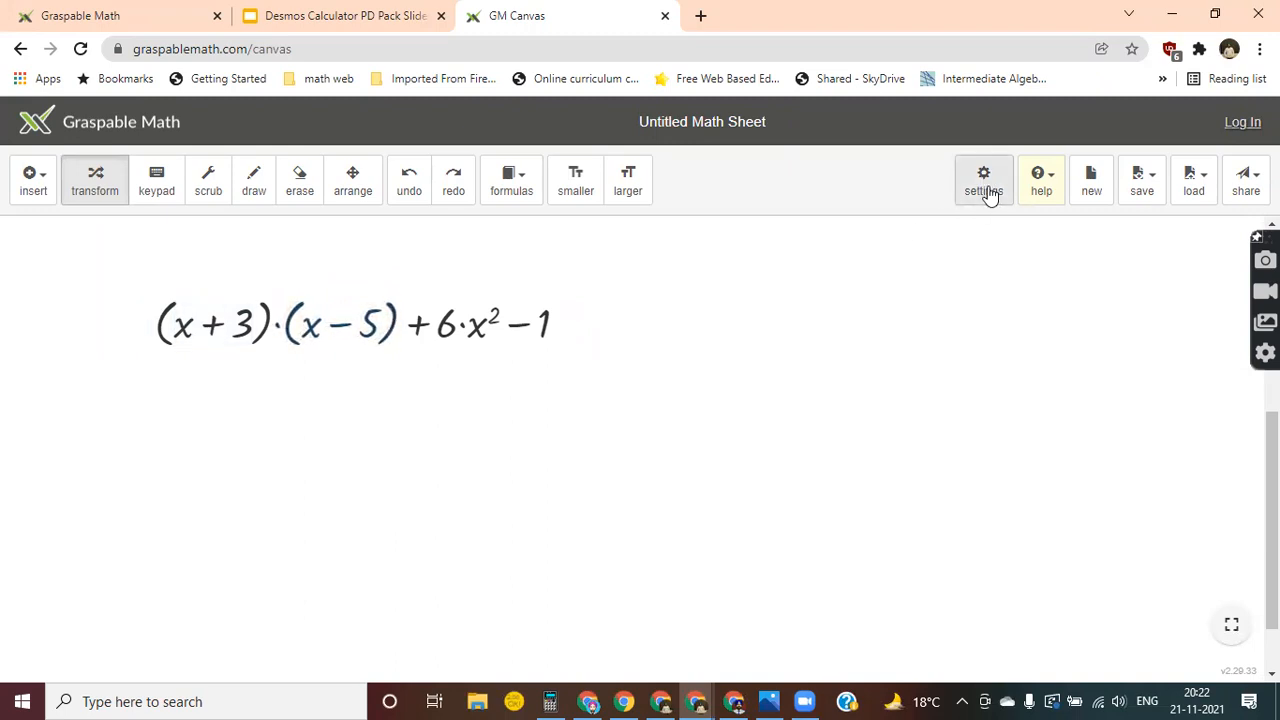
Try distributing the factor (x − 5) over (x + 3) and undo the expansion each time.
left_click(986, 188)
left_click(899, 150)
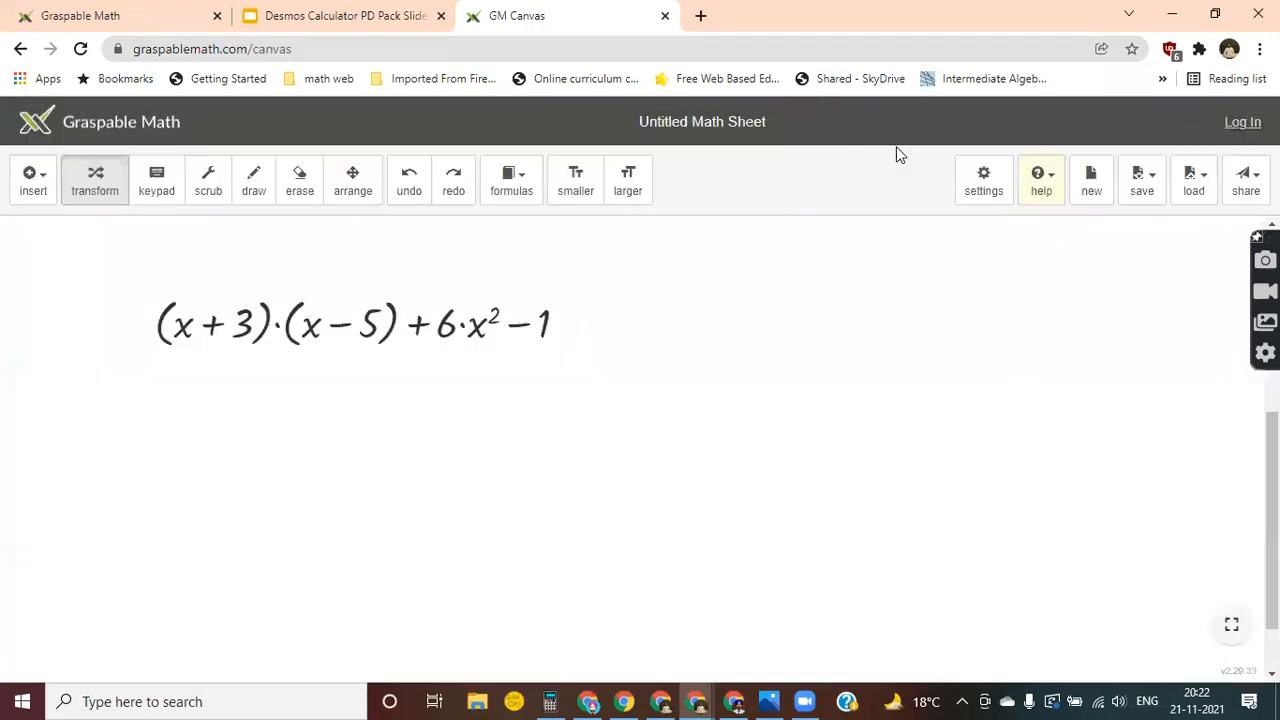
left_click_drag(392, 322, 266, 329)
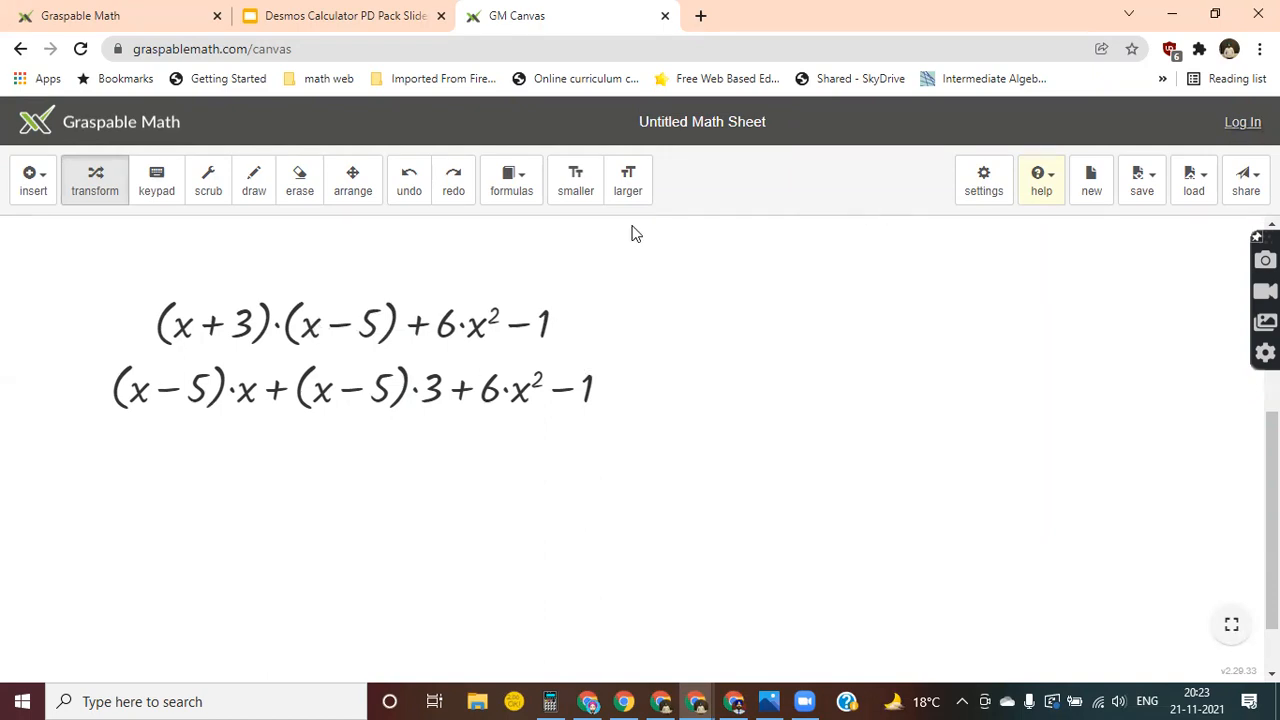
left_click(409, 190)
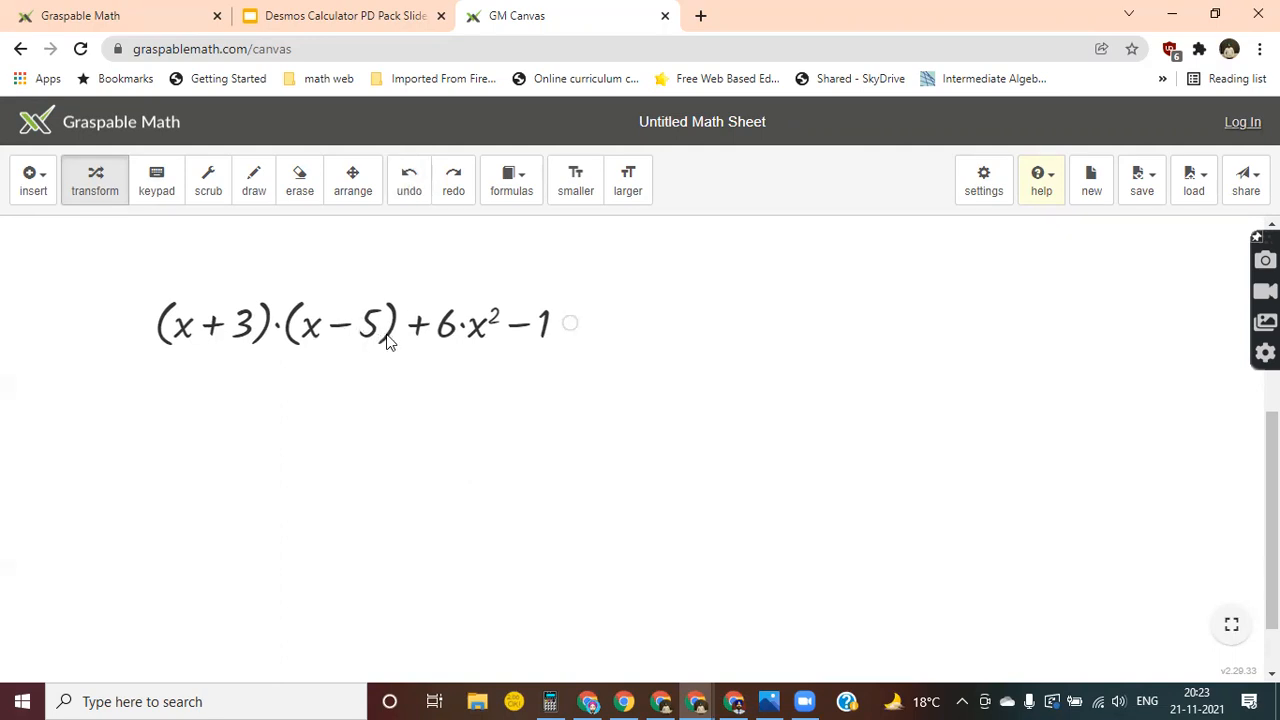
left_click_drag(389, 343, 257, 343)
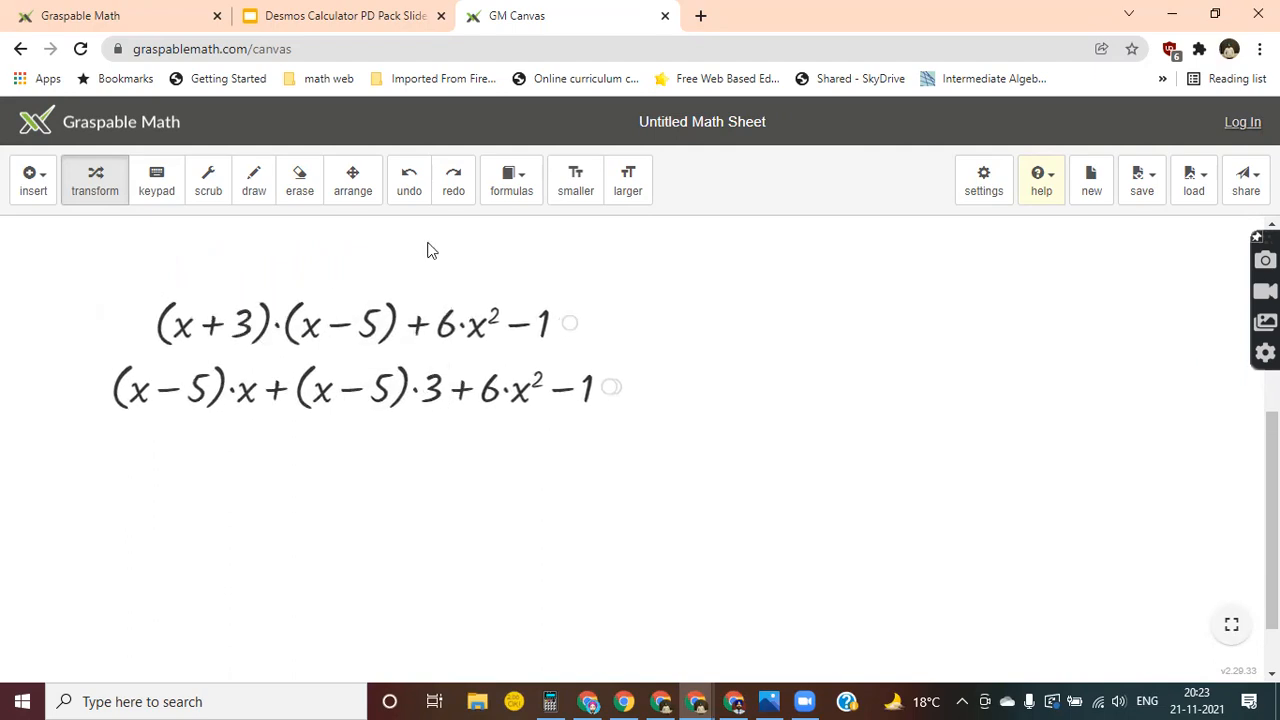
left_click(400, 188)
Distribute (x + 3) over (x − 5), expand x·(x + 3) into x² + 3x, and collapse the intermediate lines of that expansion.
left_click_drag(255, 340, 386, 338)
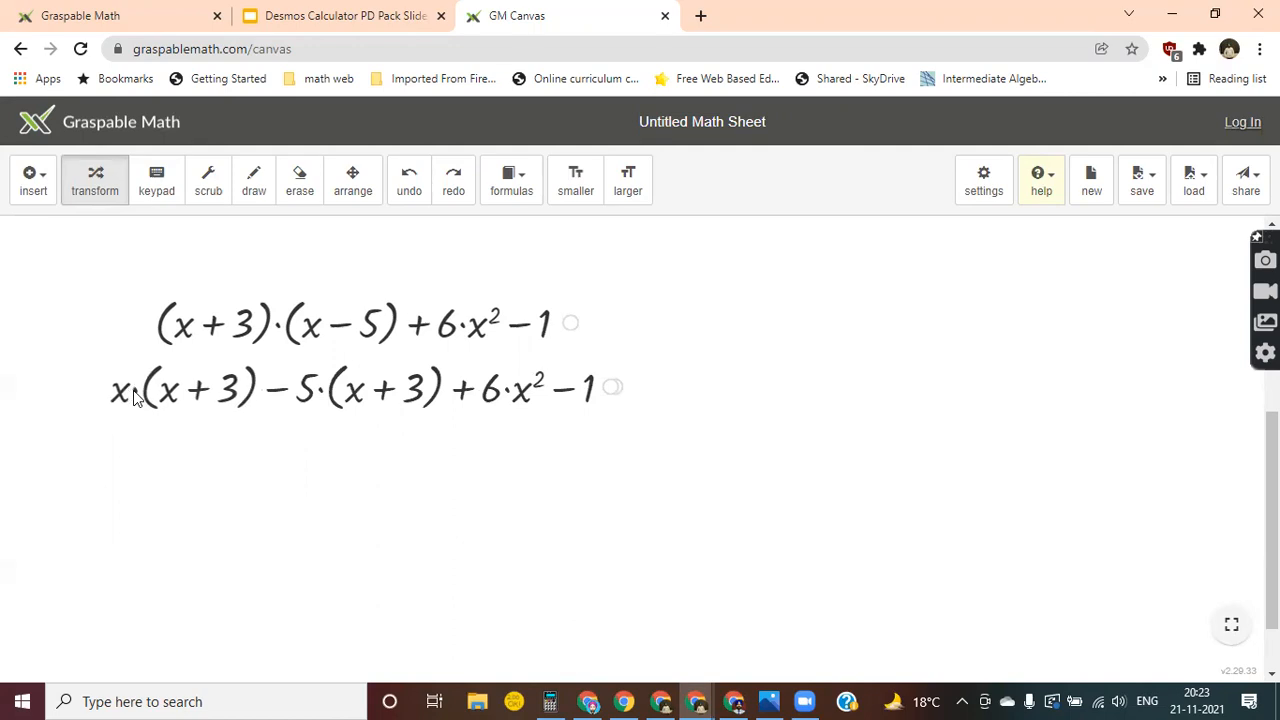
left_click_drag(118, 397, 172, 393)
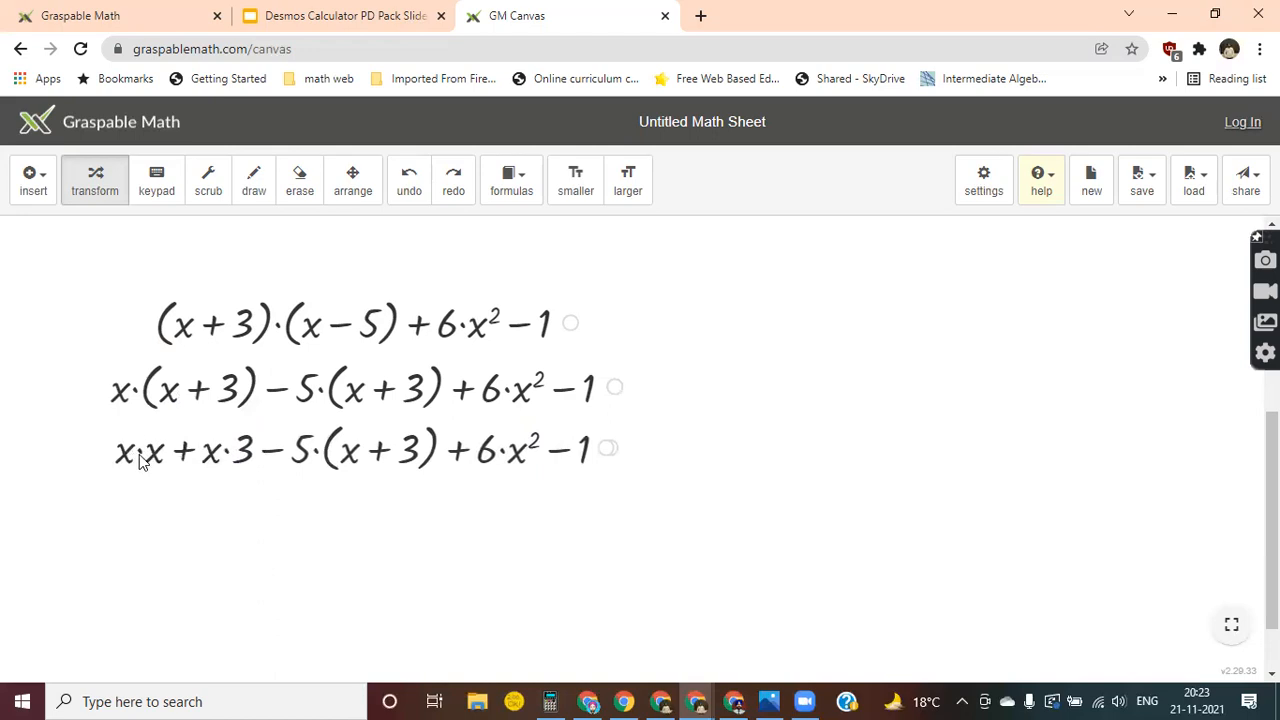
left_click(140, 453)
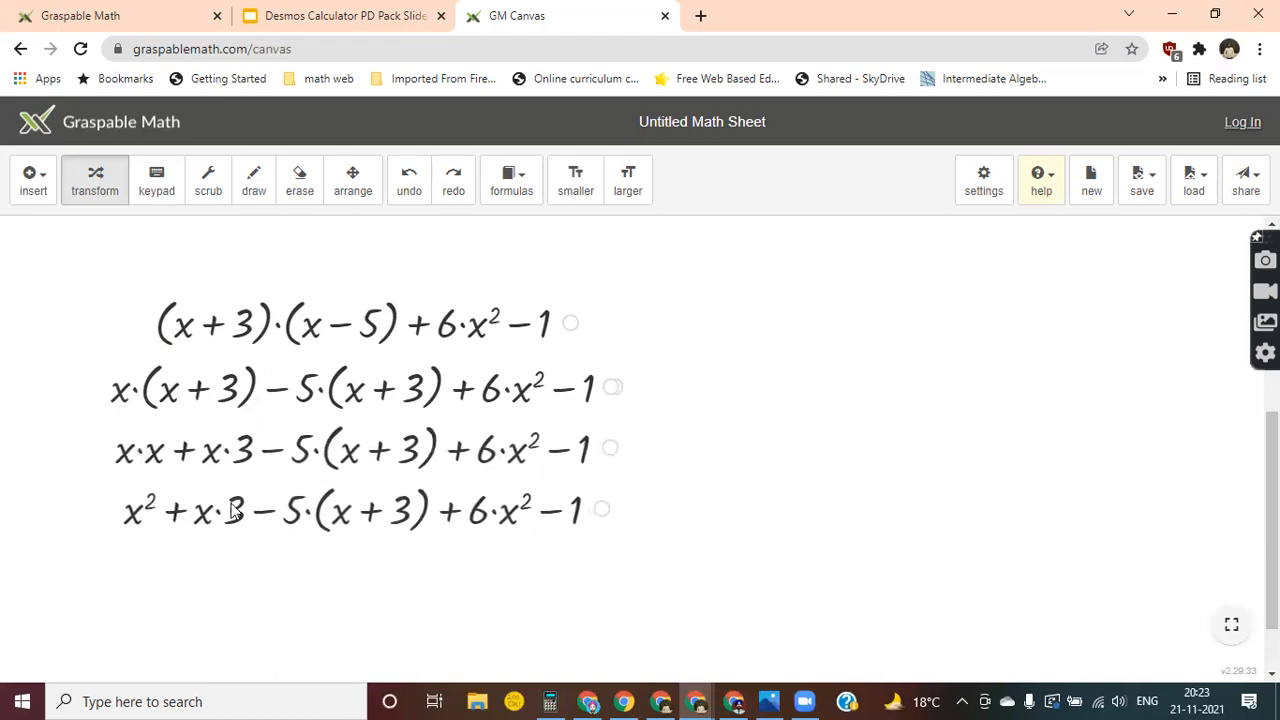
left_click_drag(232, 511, 197, 509)
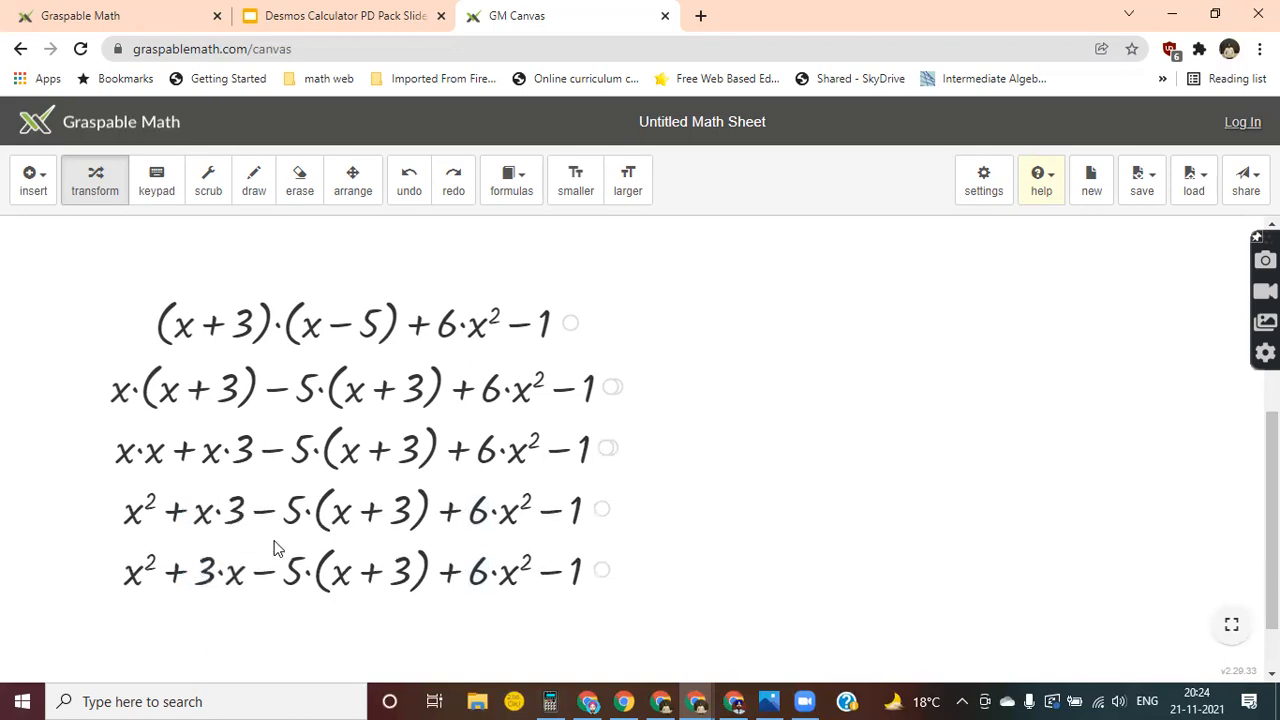
left_click(601, 577)
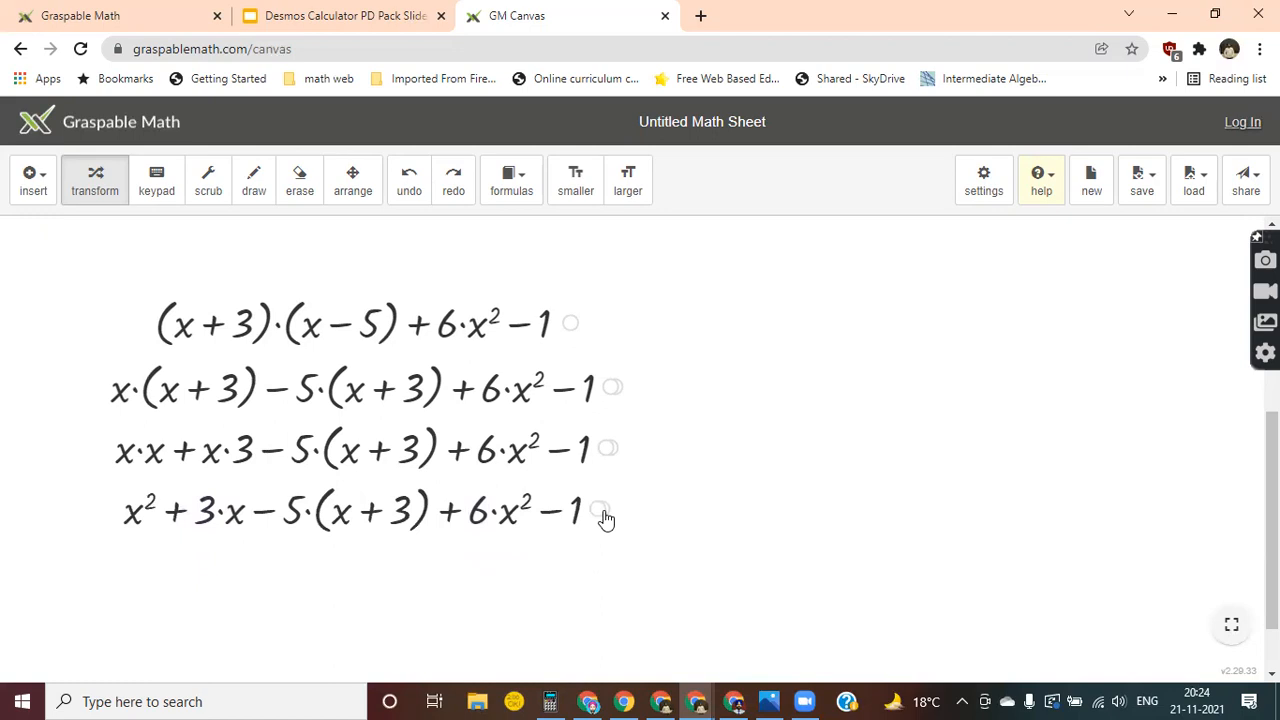
left_click(602, 512)
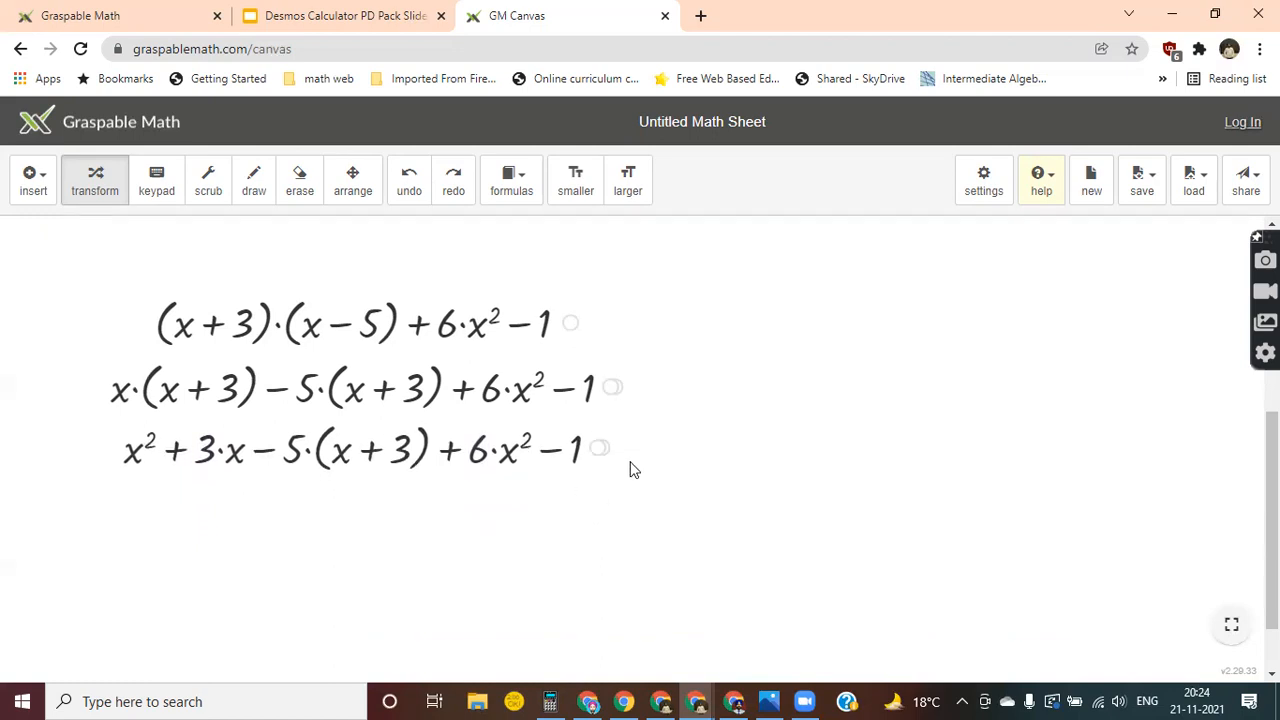
Expand −5·(x + 3) into −5x − 15 and collapse the line containing −(5x + 15).
left_click_drag(295, 457, 338, 450)
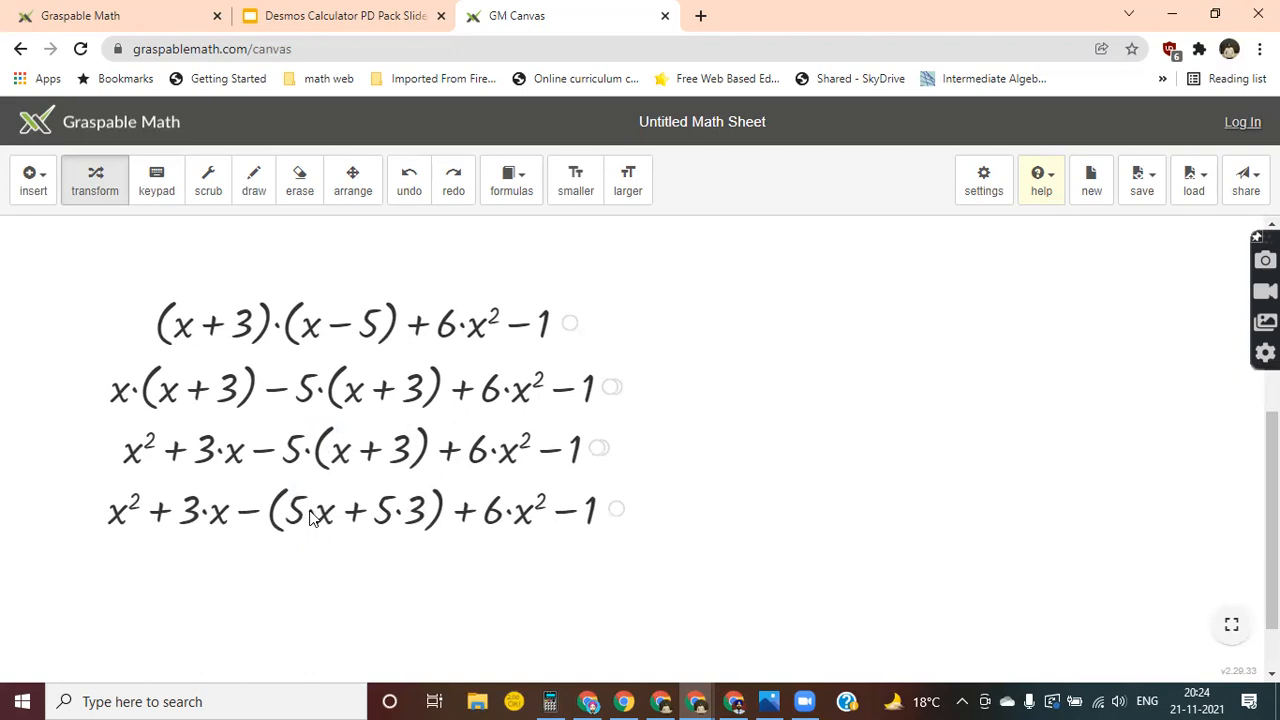
left_click(396, 512)
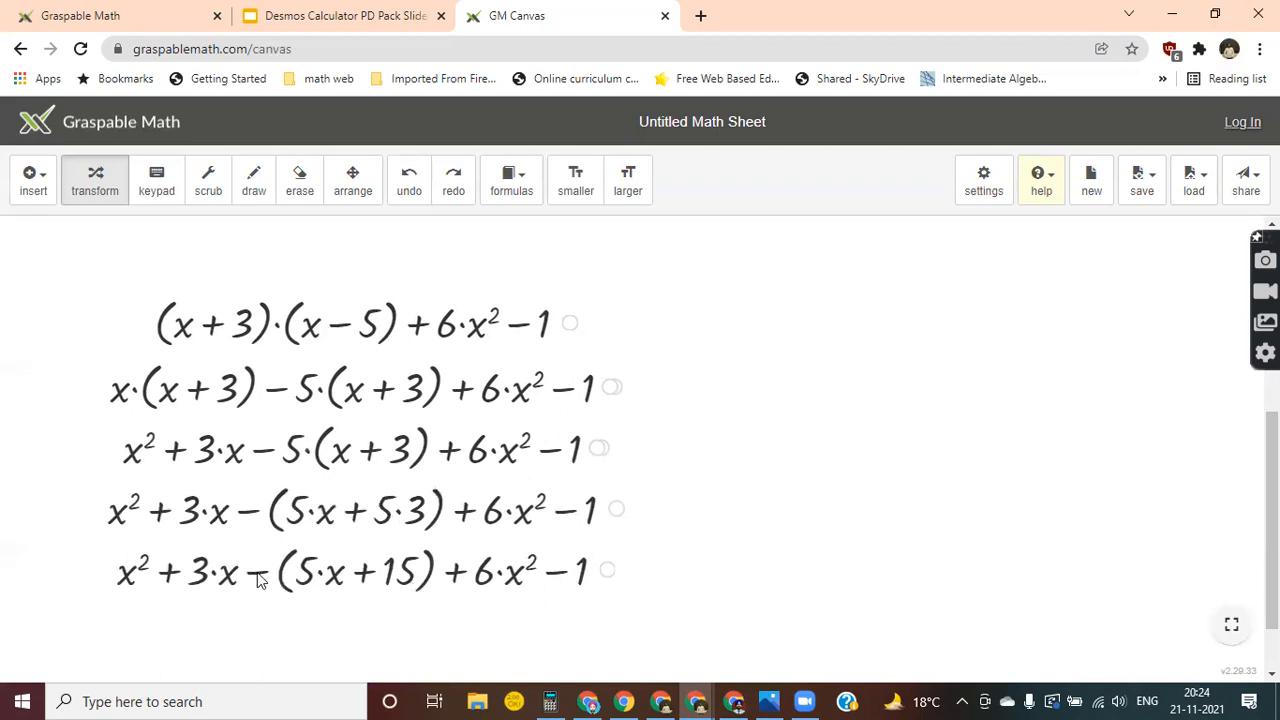
left_click(257, 576)
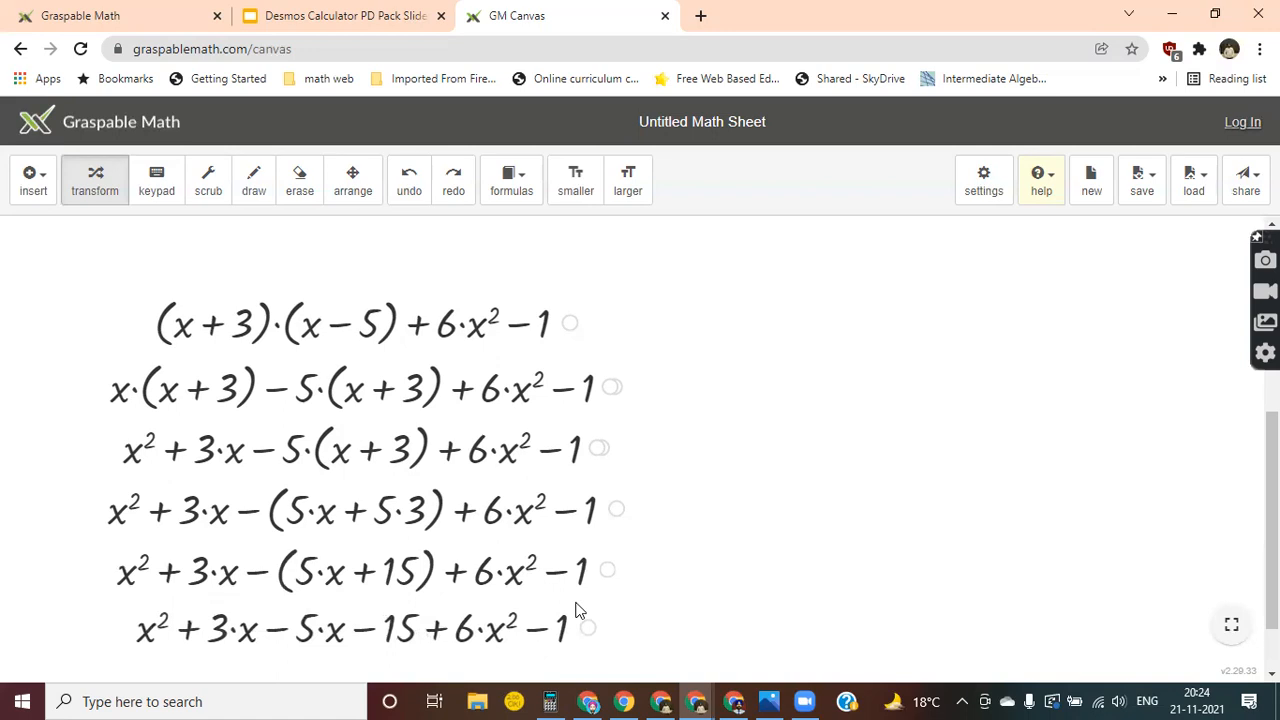
left_click_drag(588, 627, 600, 572)
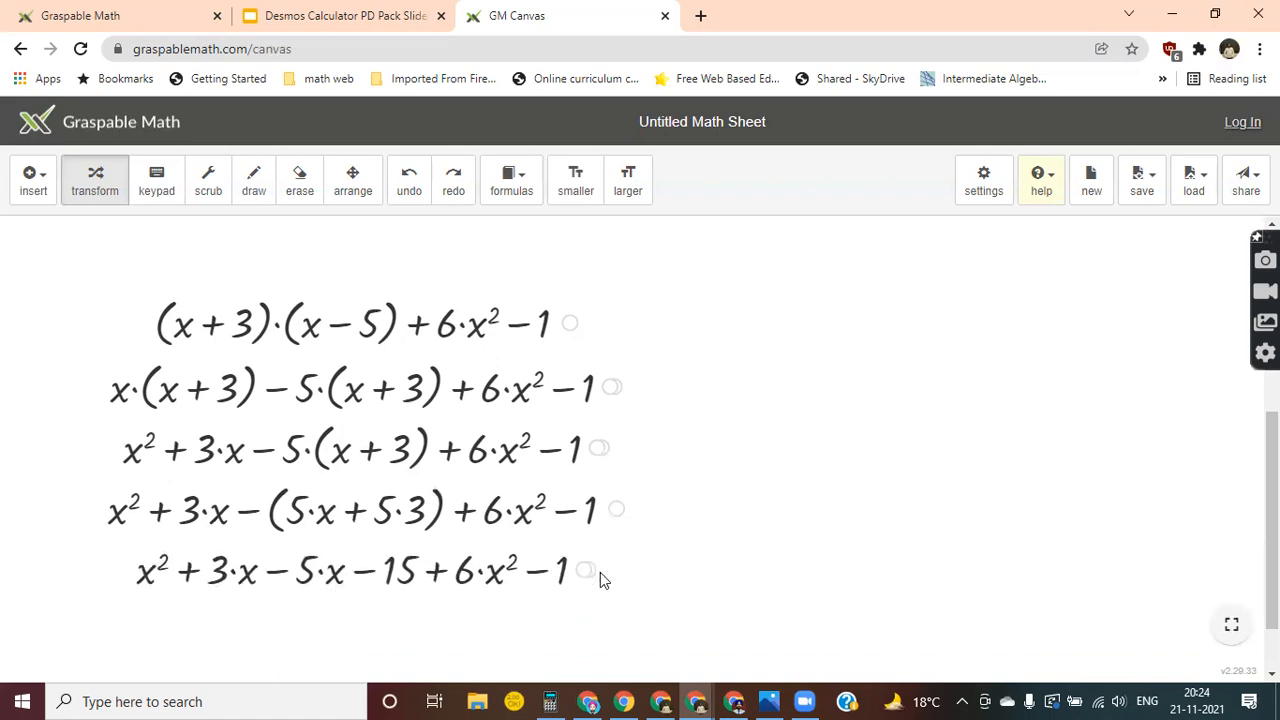
Make the derivation two sizes smaller.
scroll(600, 572, "down", 2)
scroll(600, 580, "up", 1)
left_click(586, 183)
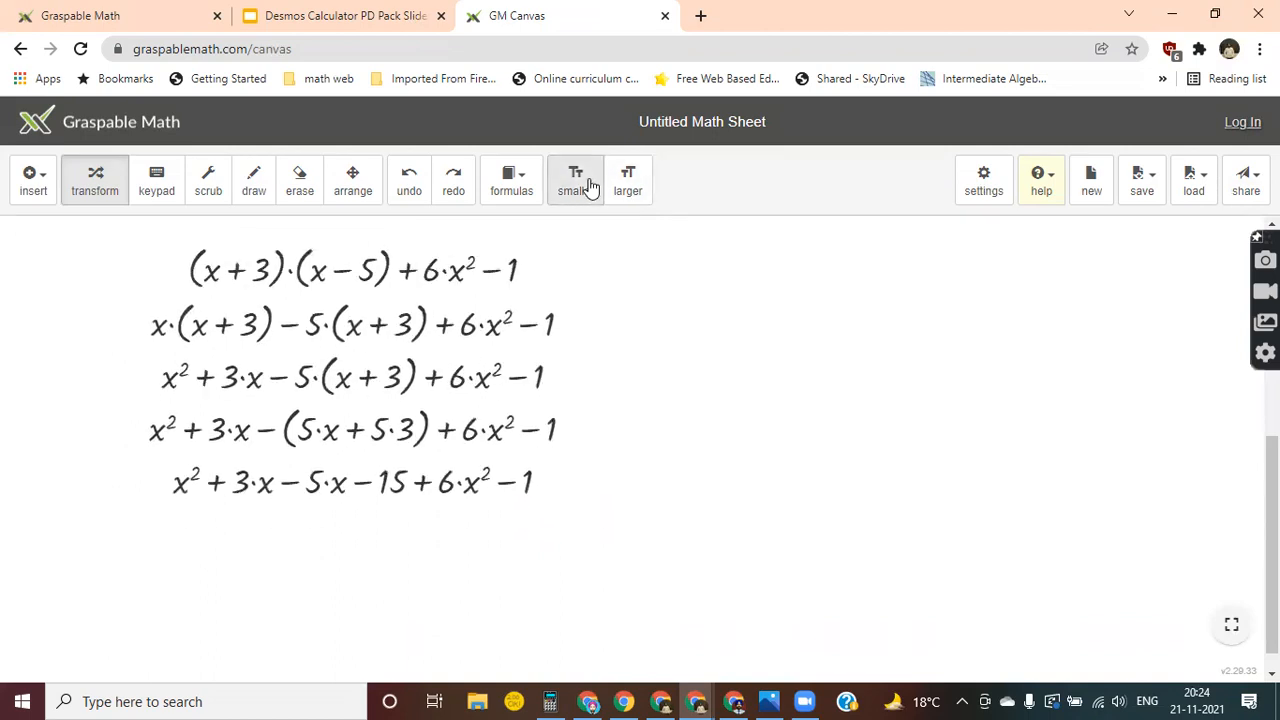
left_click(588, 184)
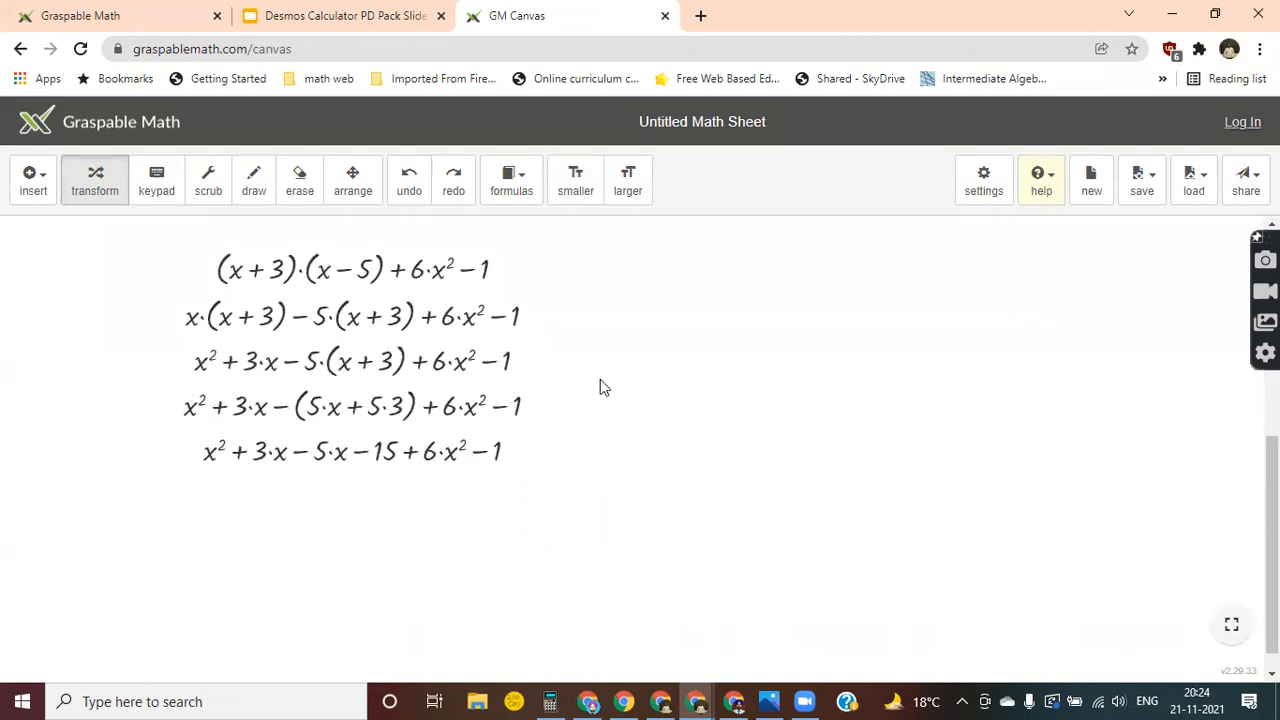
Combine the like terms into −2x + 7x² − 16 and rewrite the 16 as 2·8.
left_click(300, 454)
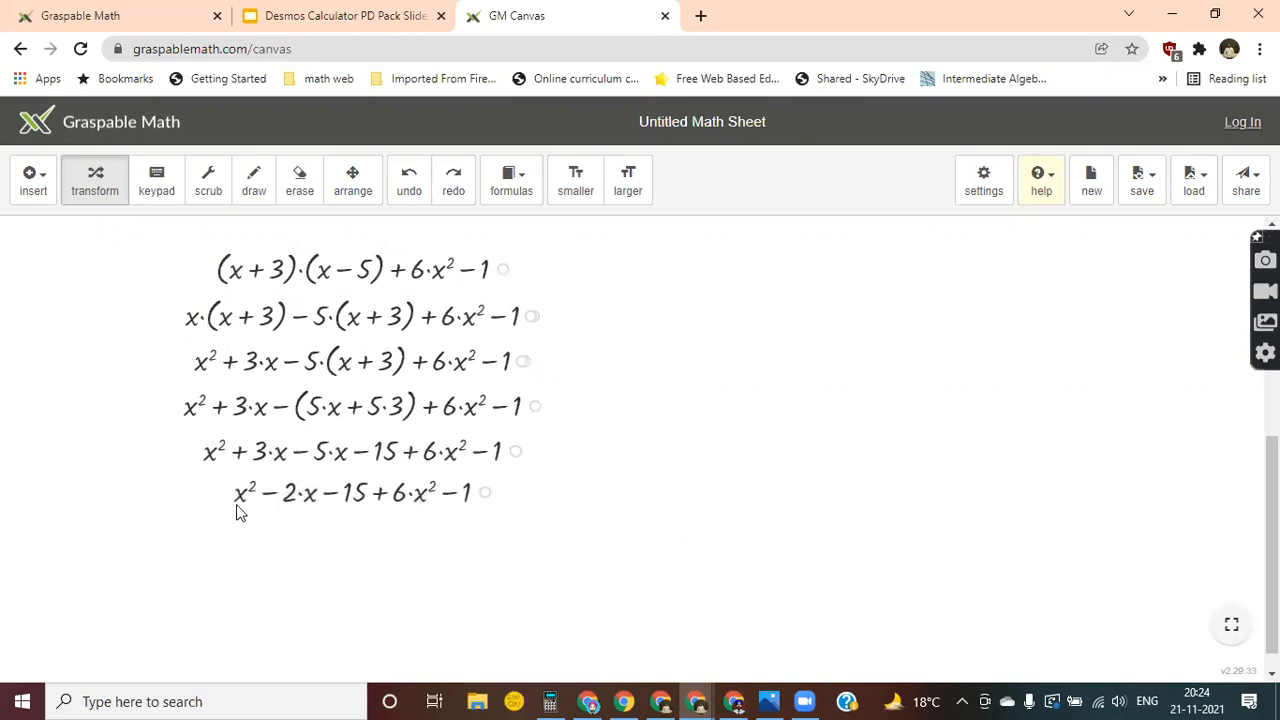
left_click_drag(237, 503, 417, 492)
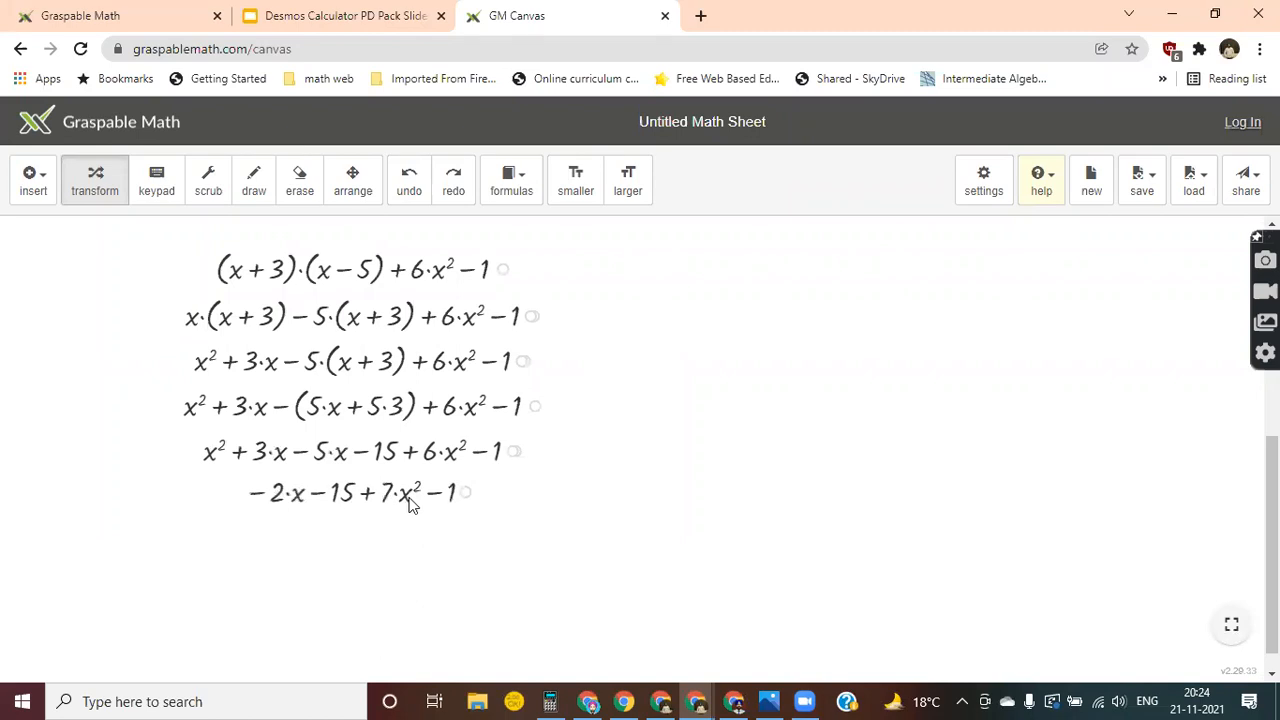
left_click_drag(336, 502, 455, 500)
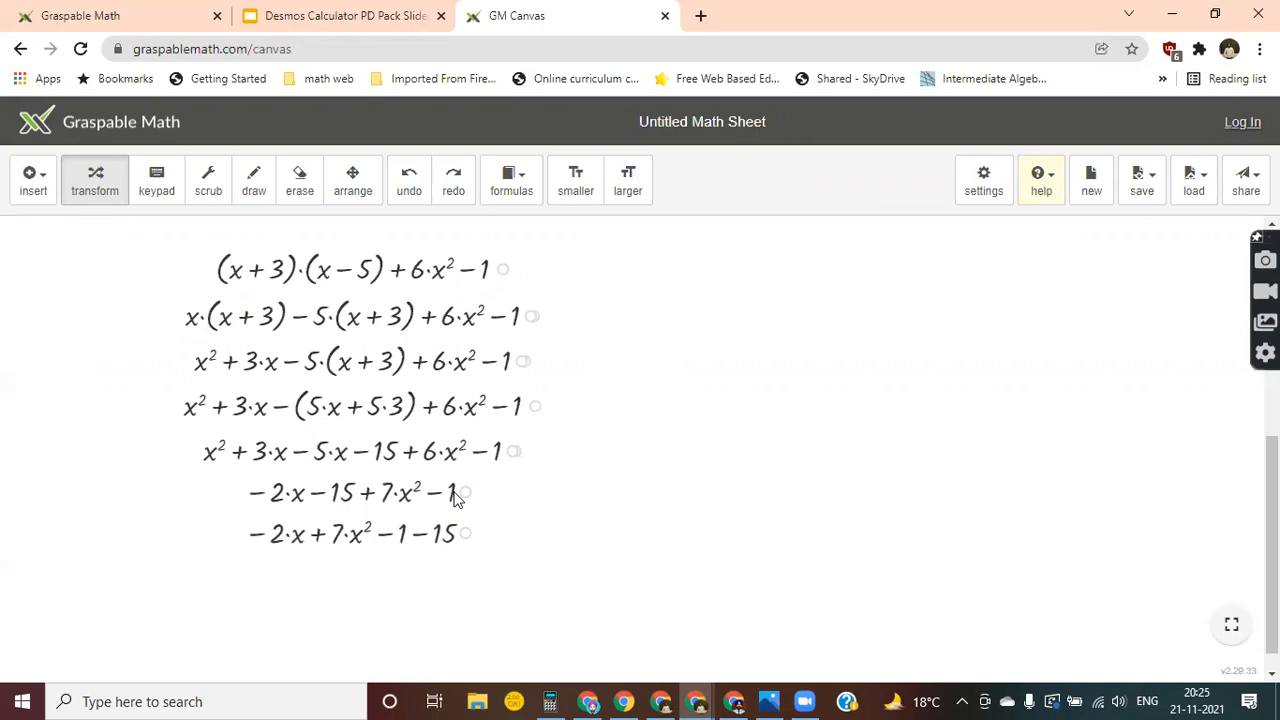
left_click(423, 534)
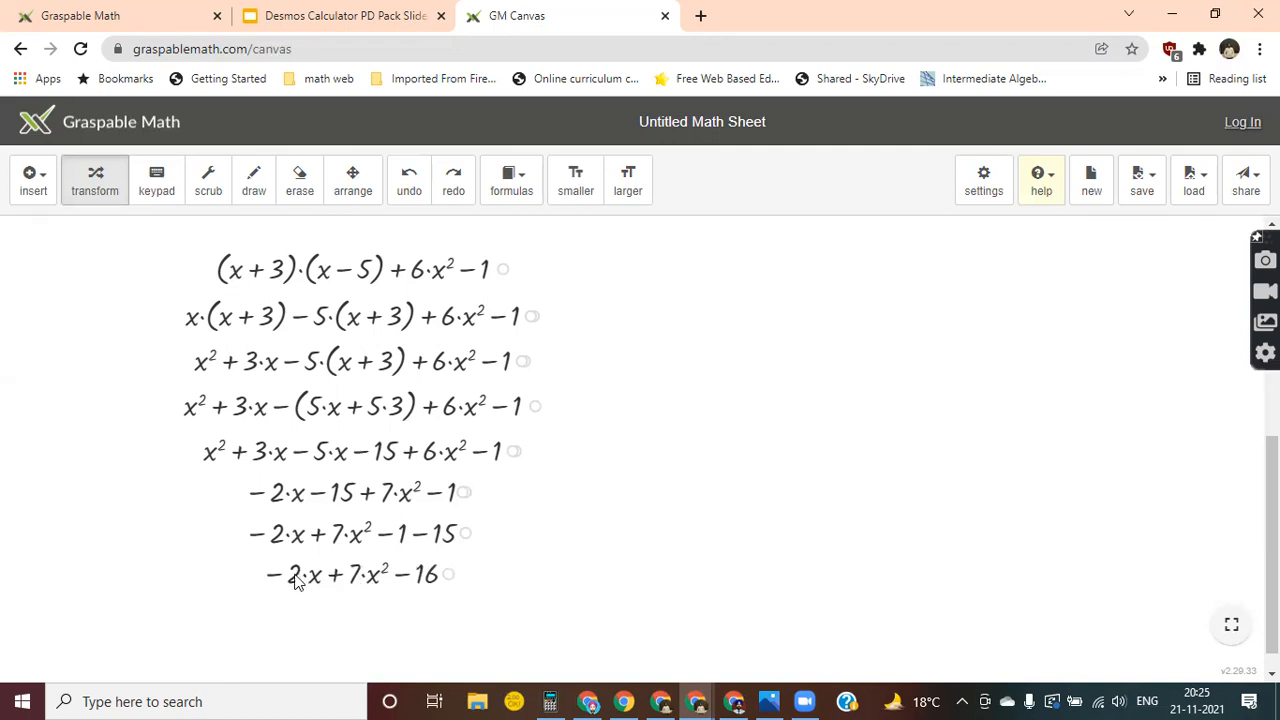
left_click_drag(293, 580, 430, 588)
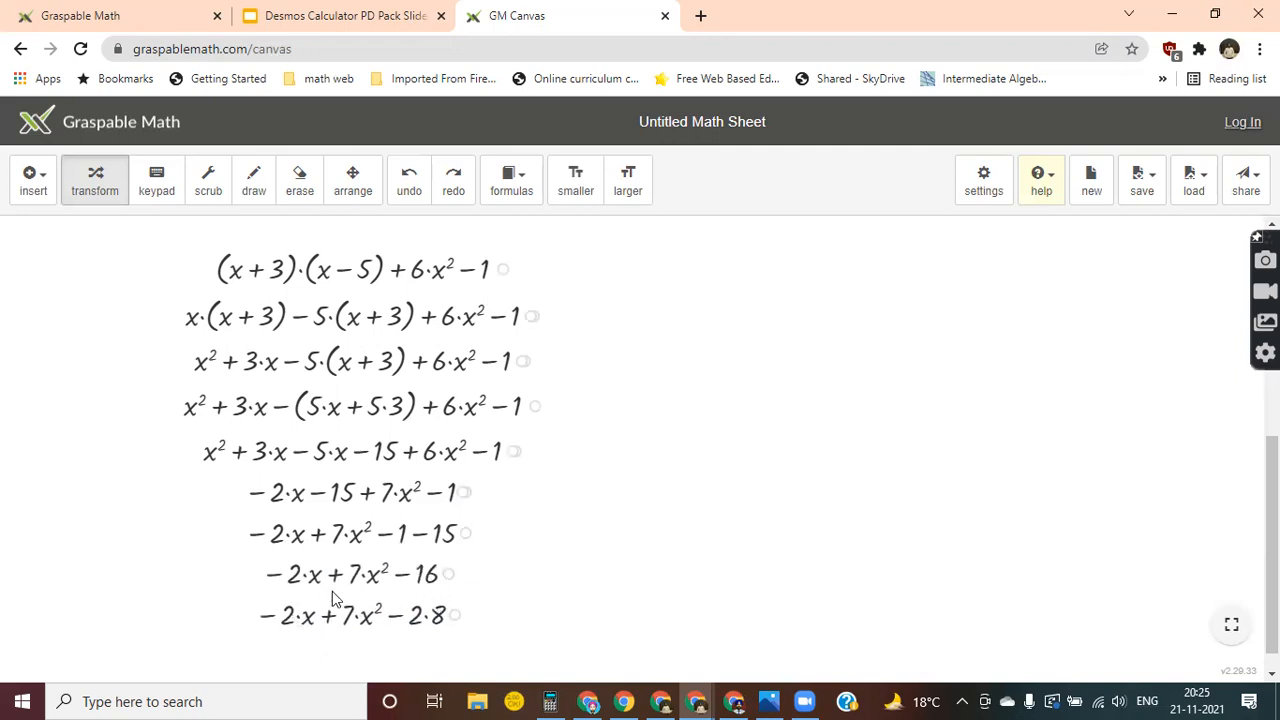
Reorder the last line so 7x² leads and multiply out 2·8 to reach 7x² − 2x − 16.
scroll(430, 625, "down", 2)
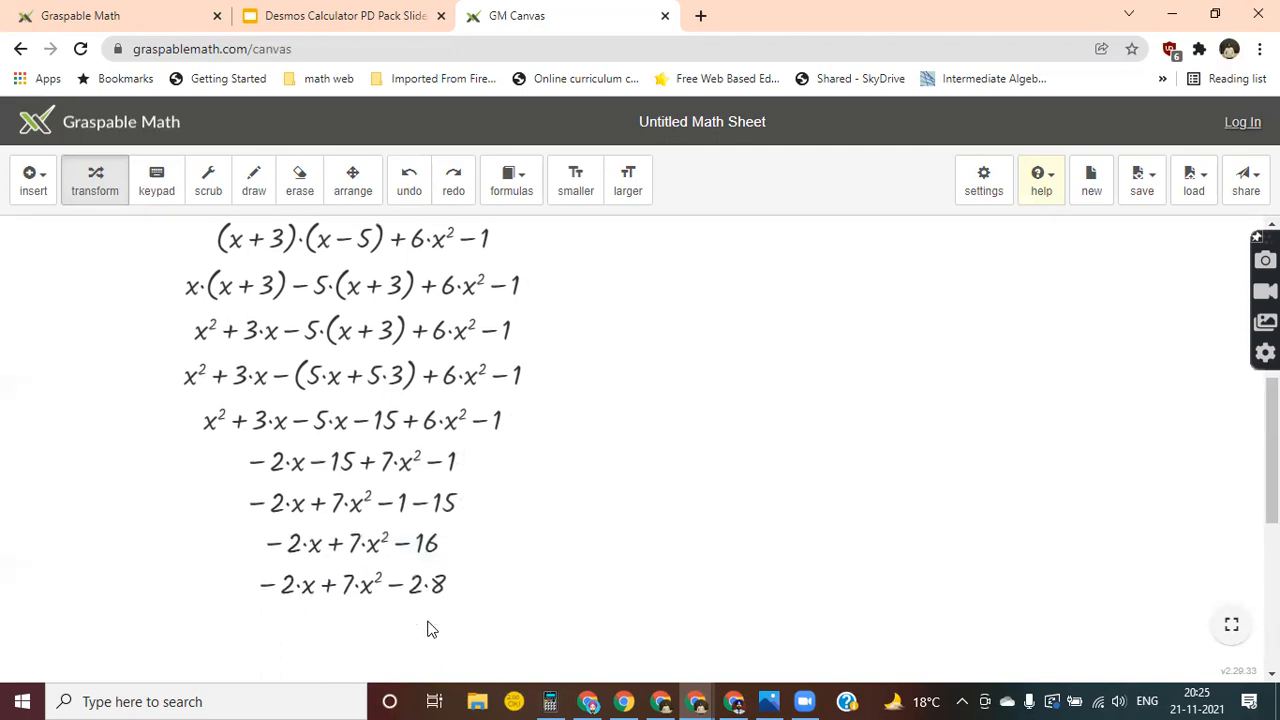
left_click_drag(328, 498, 195, 493)
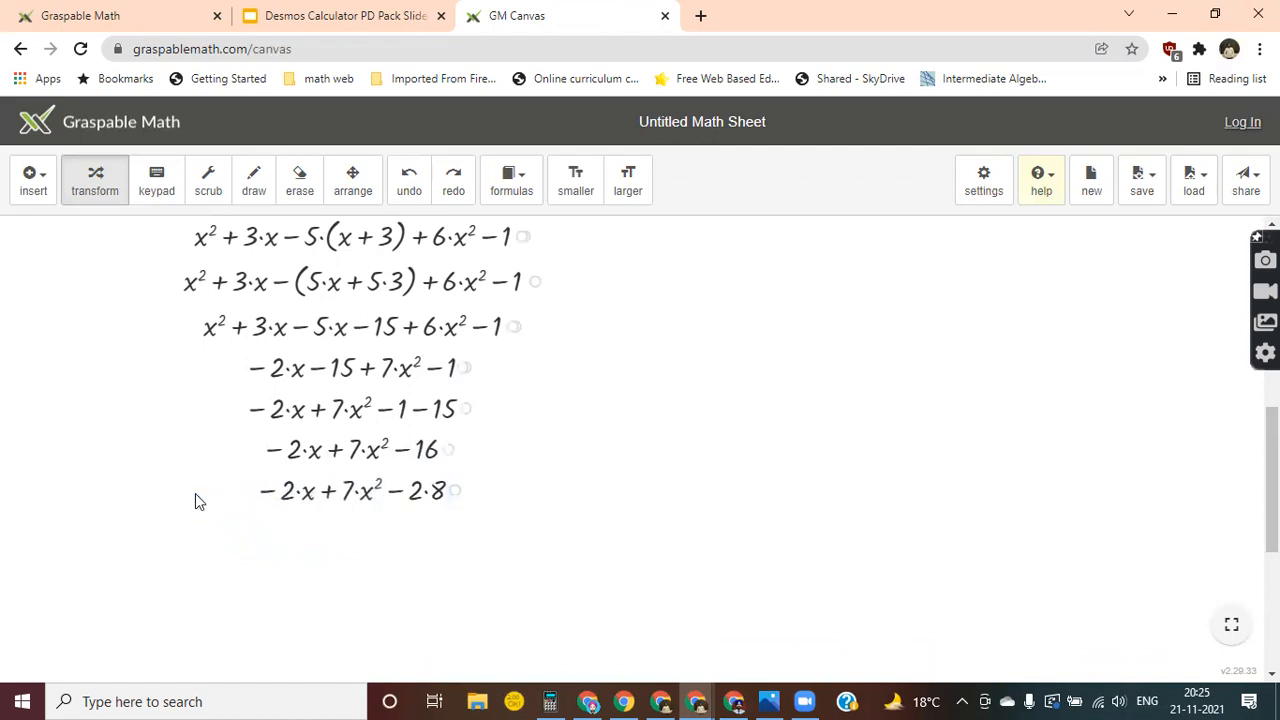
left_click_drag(329, 497, 383, 497)
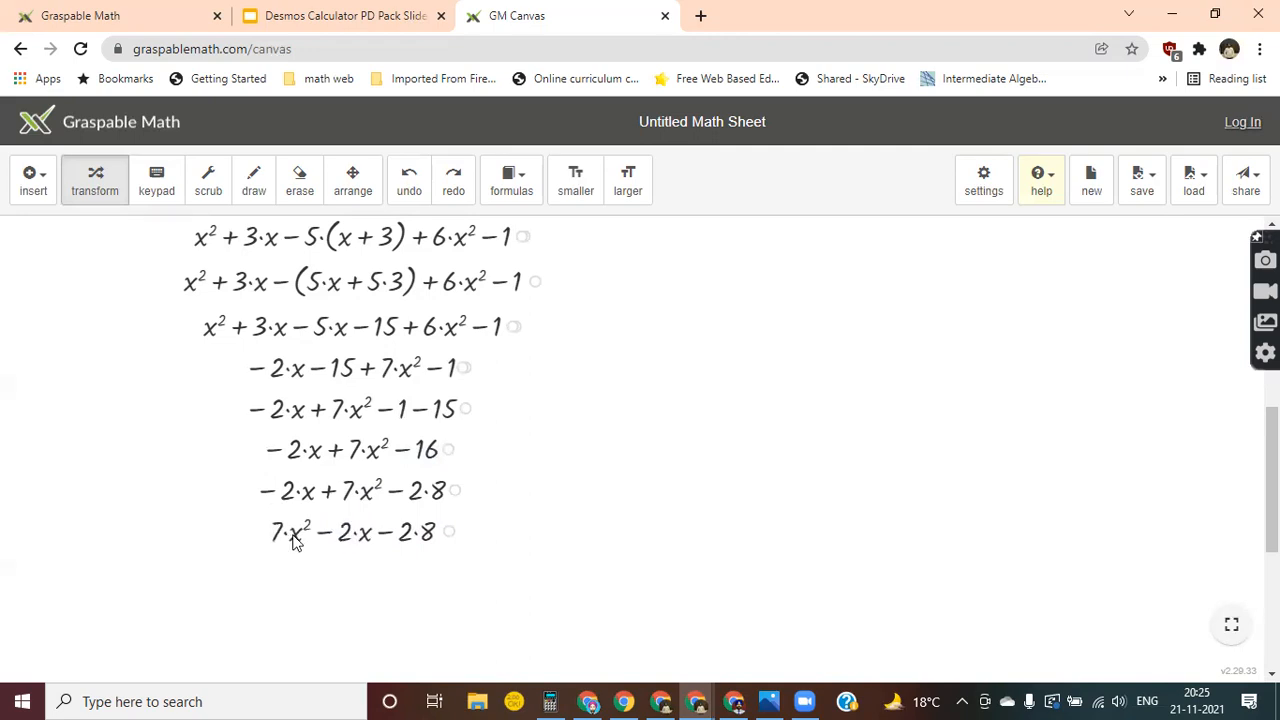
left_click(419, 533)
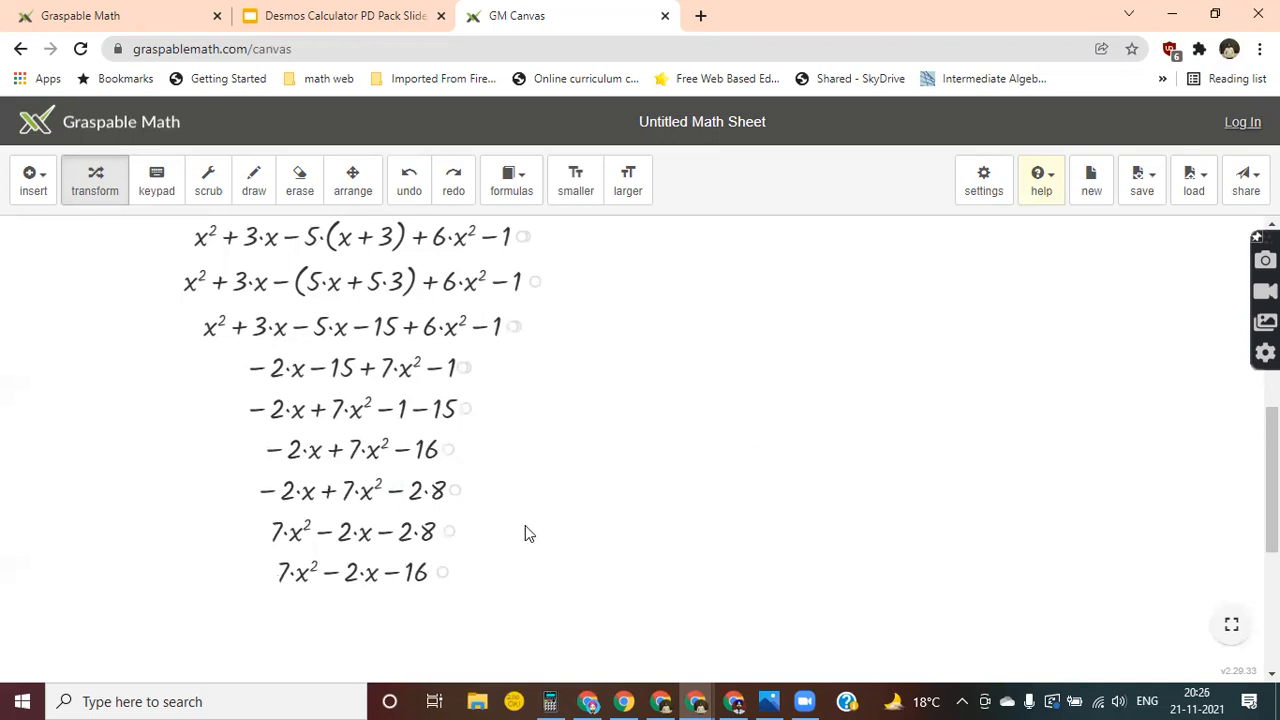
Make the derivation one size smaller and collapse the intermediate lines around x² + 3x − 5x − 15 + 6x² − 1.
scroll(525, 527, "up", 1)
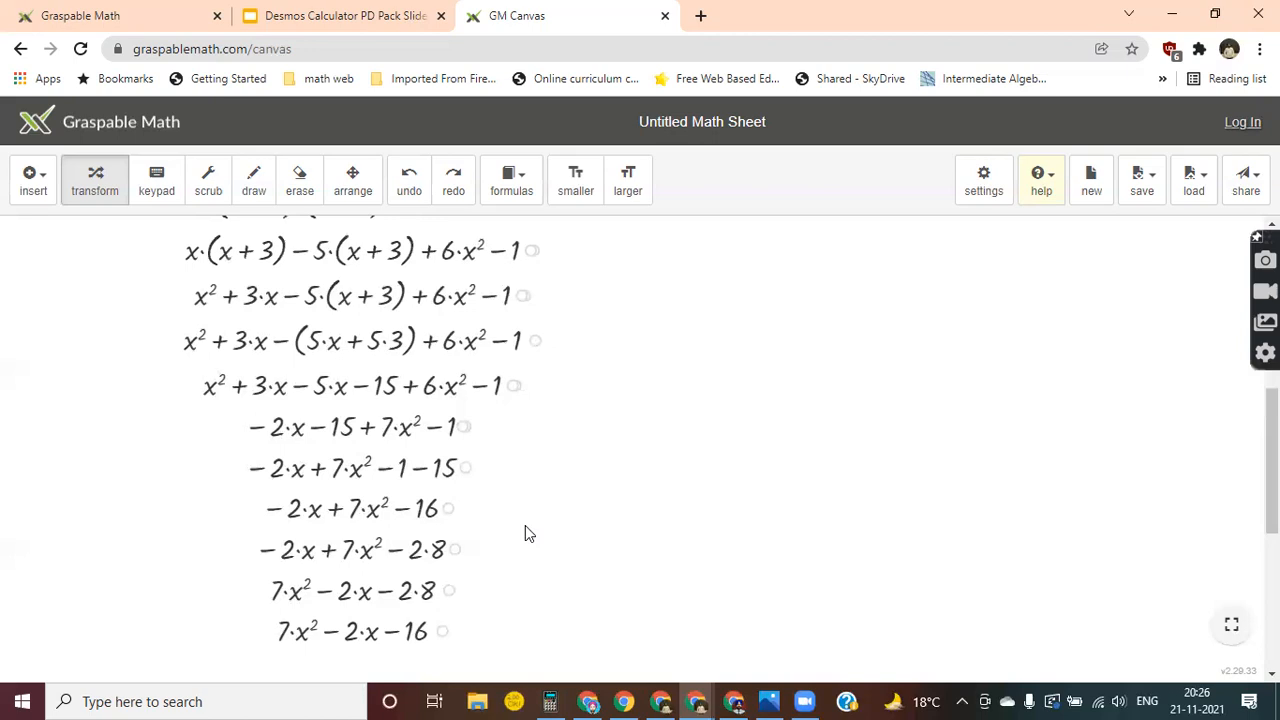
scroll(528, 533, "up", 2)
scroll(525, 533, "down", 1)
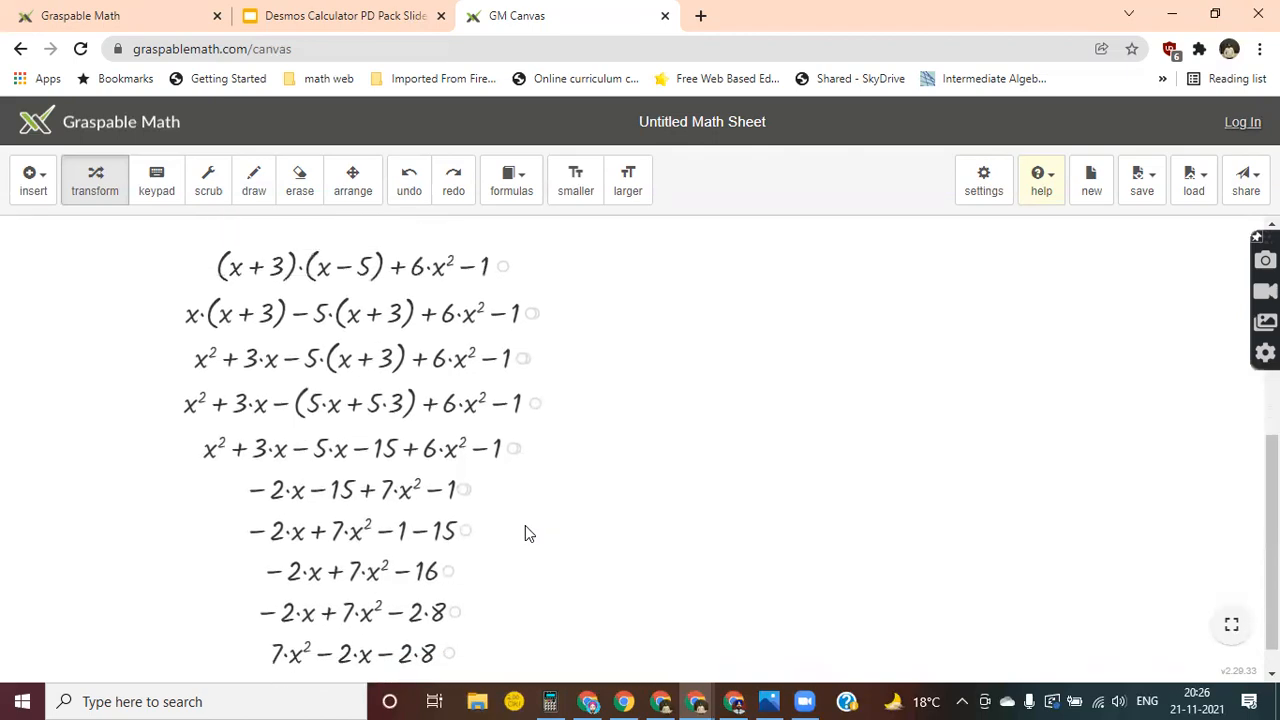
left_click(575, 193)
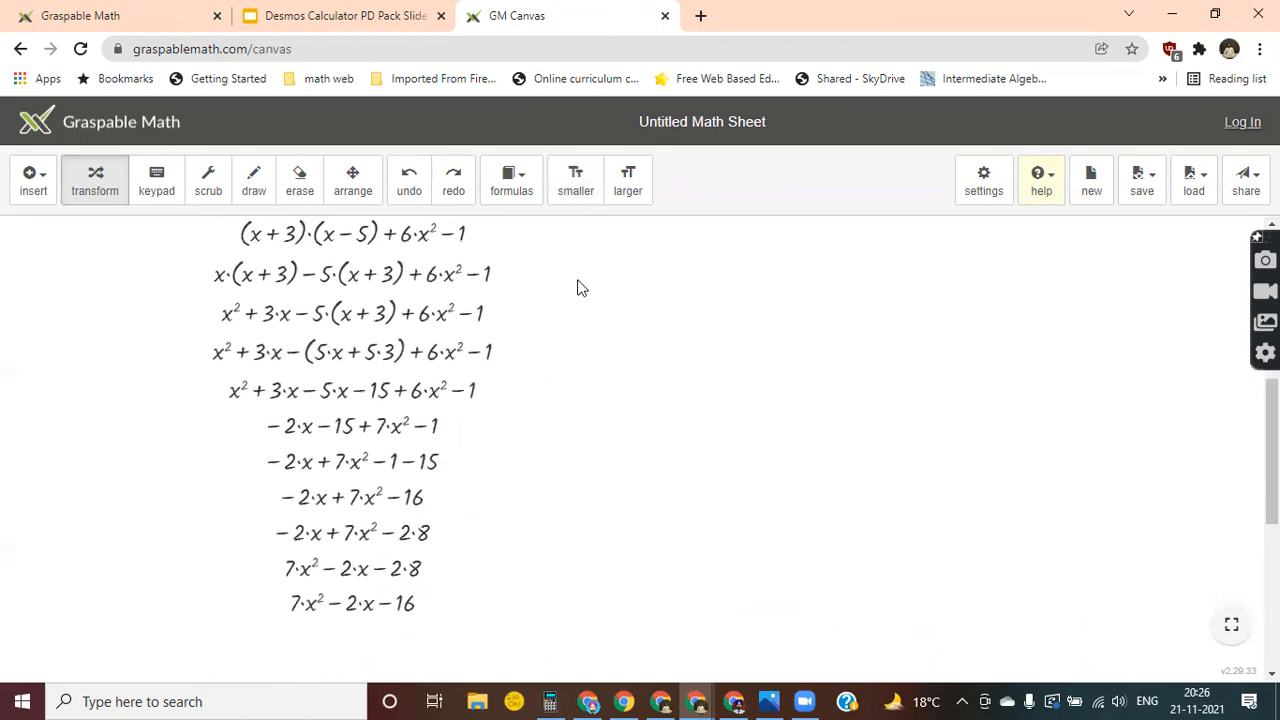
scroll(577, 286, "up", 1)
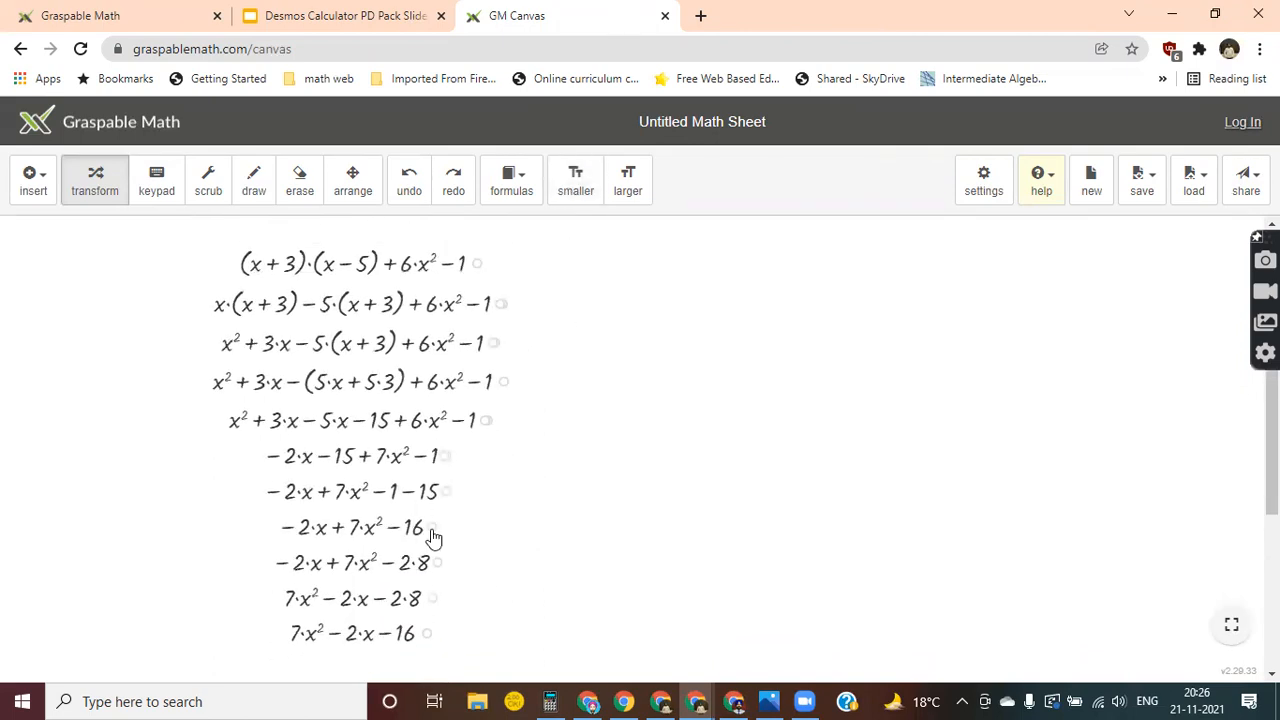
left_click_drag(432, 530, 443, 463)
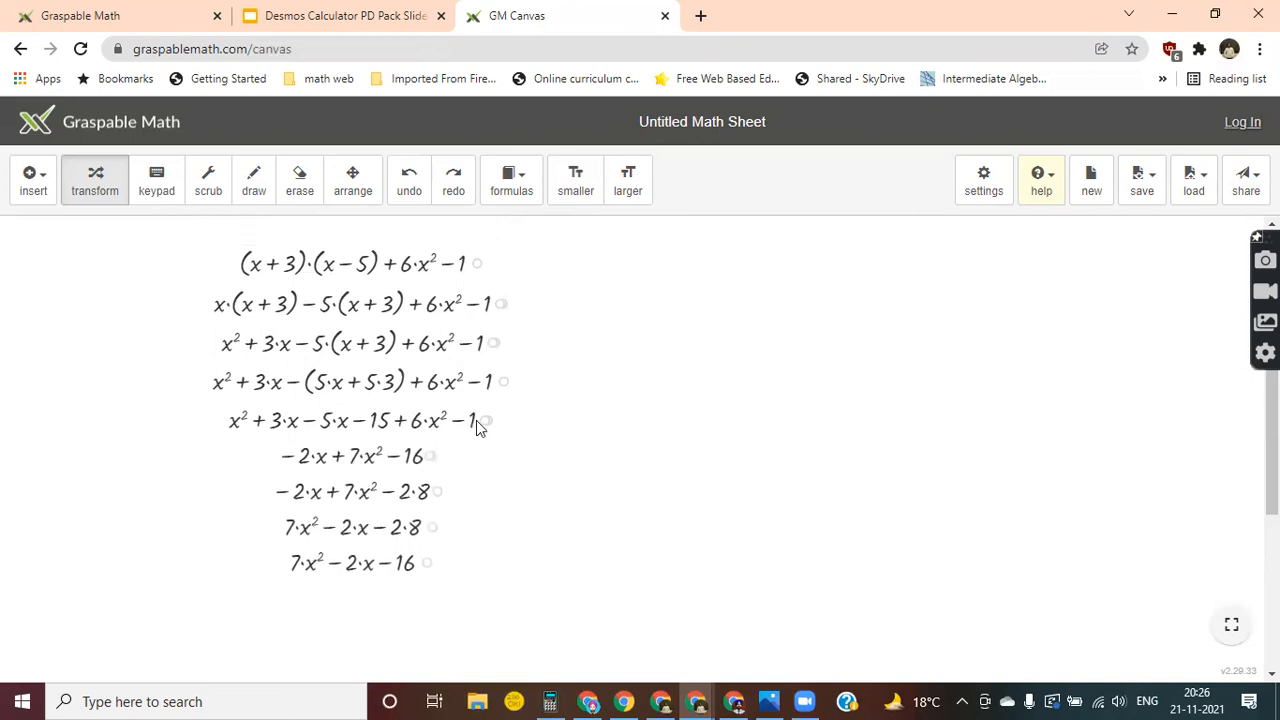
left_click_drag(490, 391, 495, 345)
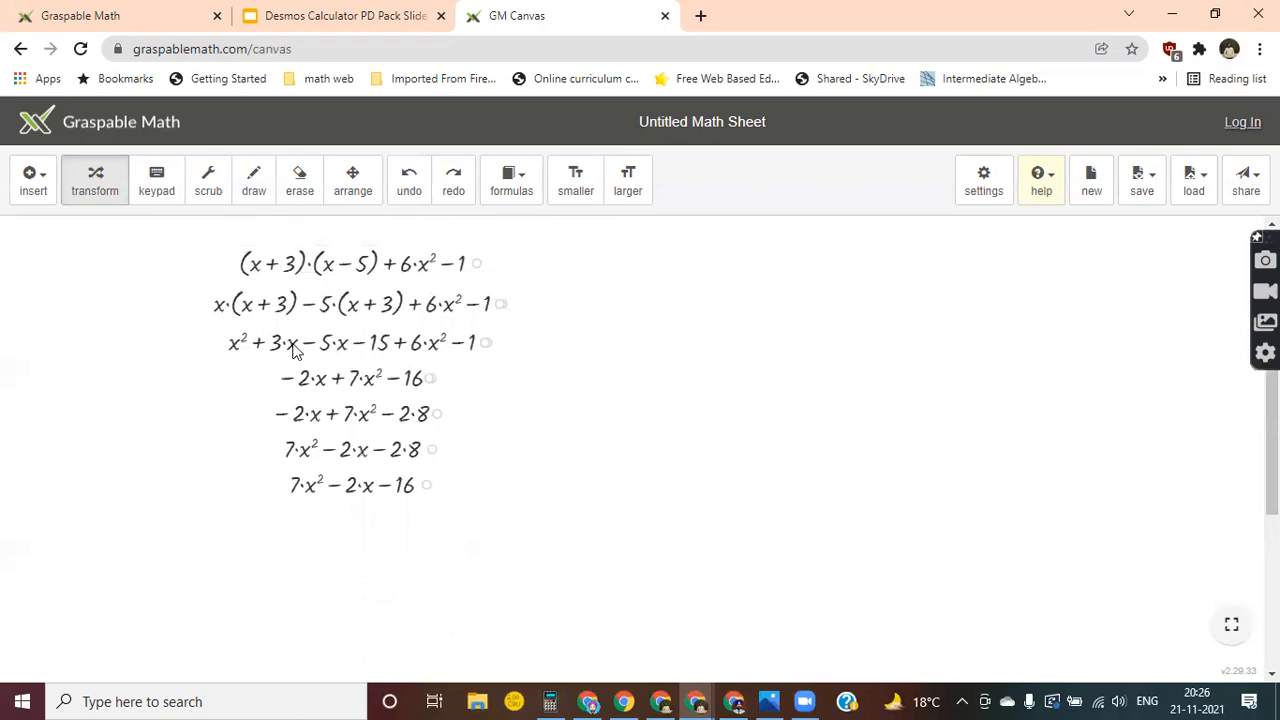
Scrub the constants 3, 5 and 1 in the original expression (x + 3)(x − 5) + 6x² − 1.
left_click(210, 190)
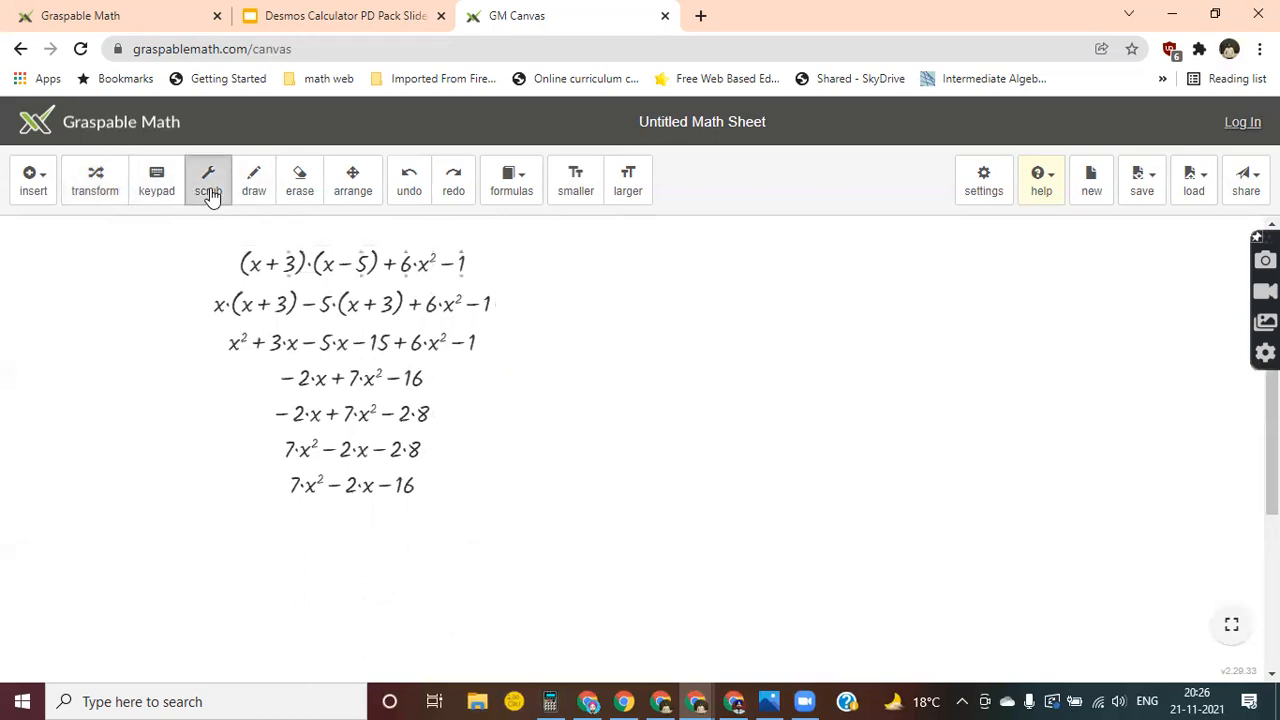
mouse_move(290, 283)
left_mouse_down()
mouse_move(291, 323)
mouse_move(296, 283)
left_mouse_up()
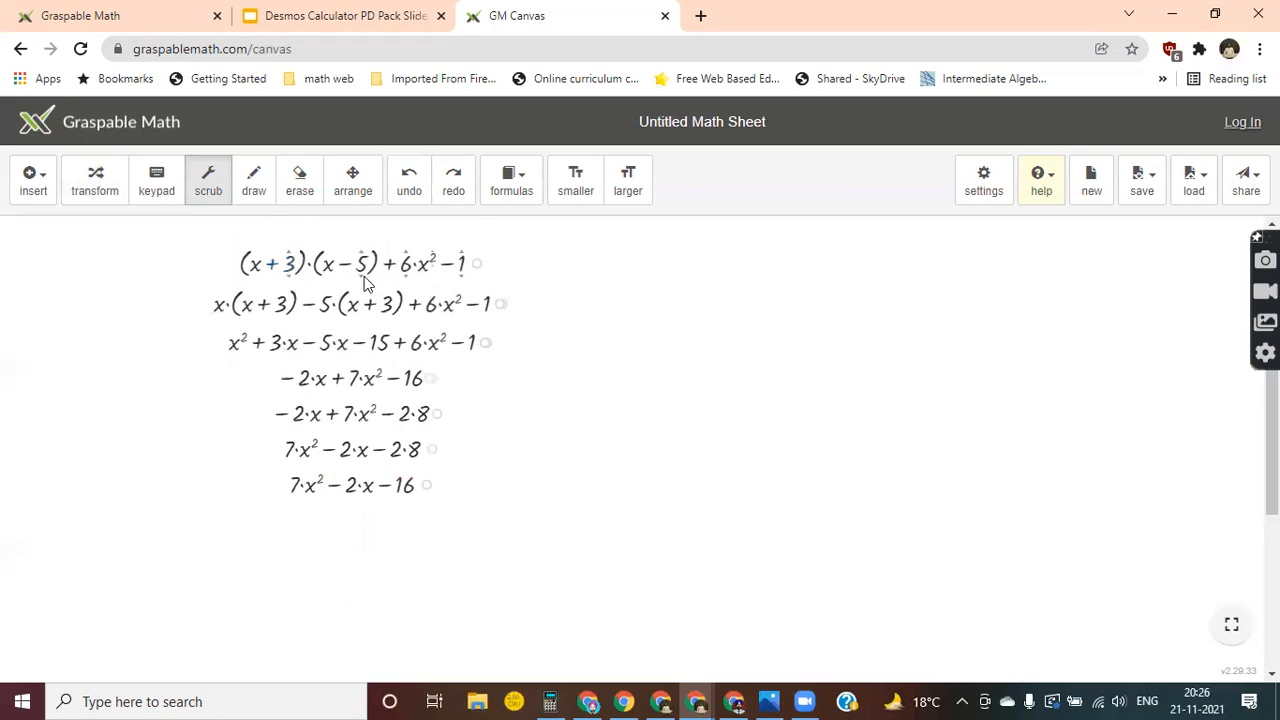
mouse_move(362, 282)
left_mouse_down()
mouse_move(361, 310)
mouse_move(366, 279)
left_mouse_up()
mouse_move(460, 277)
left_mouse_down()
mouse_move(449, 366)
mouse_move(440, 302)
mouse_move(460, 290)
left_mouse_up()
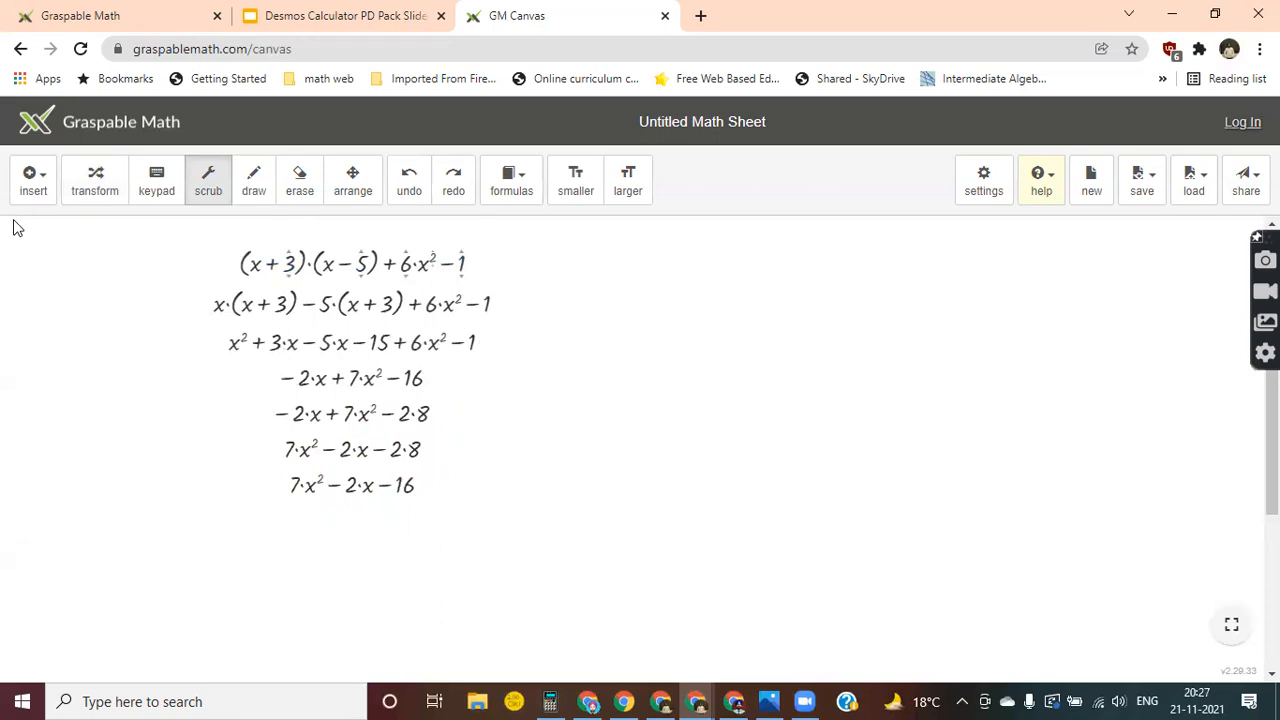
Insert the equation x/2 + 3x = 5 as a new math expression and make the canvas expressions one size larger.
left_click(38, 194)
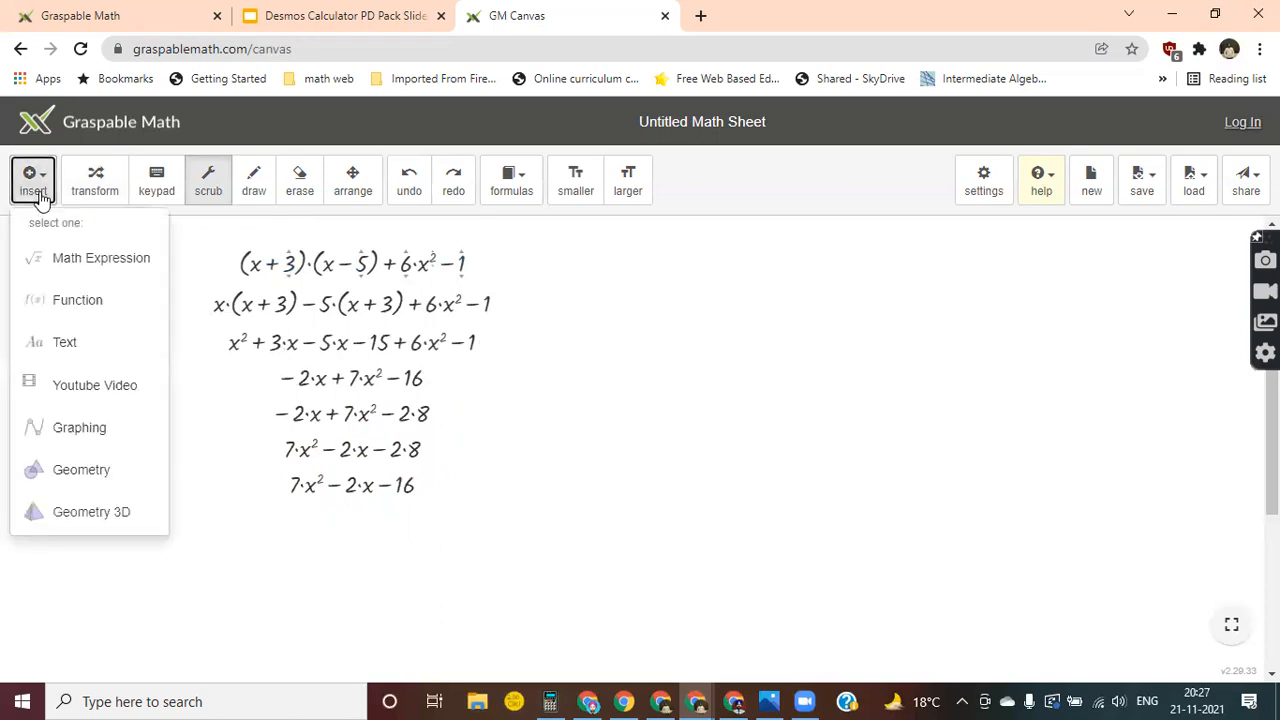
left_click(103, 262)
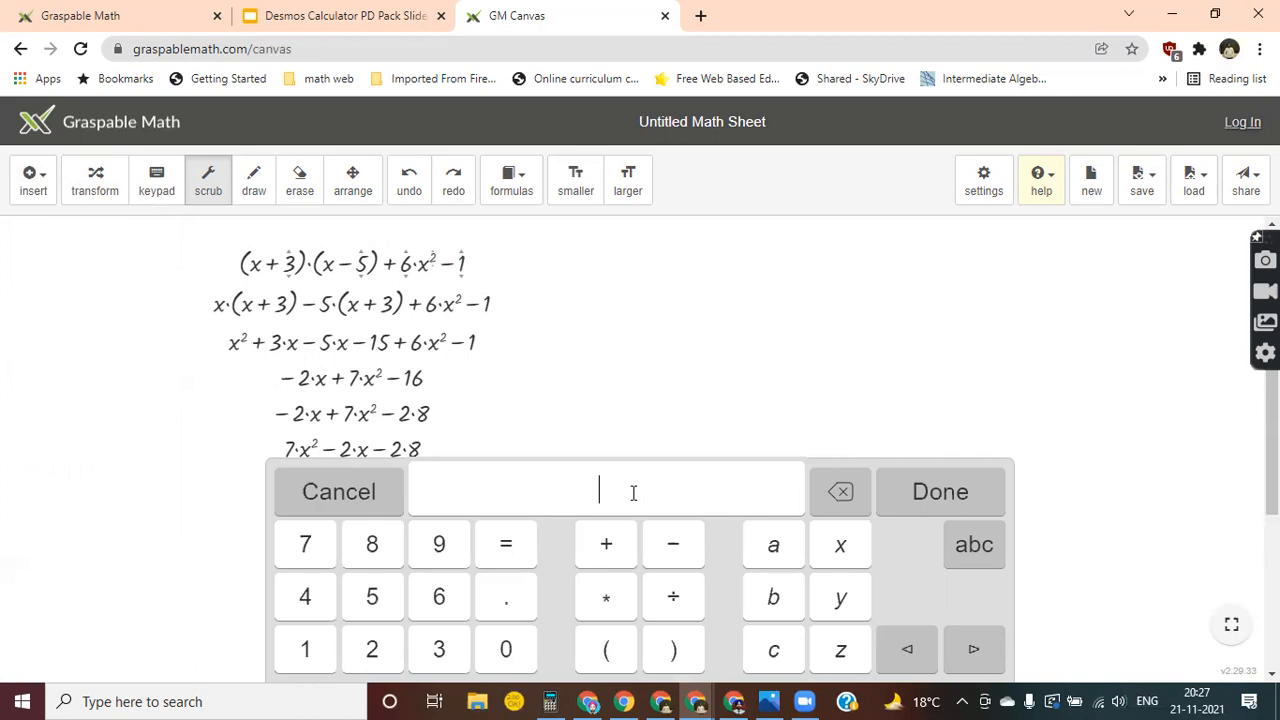
type("x/2+3")
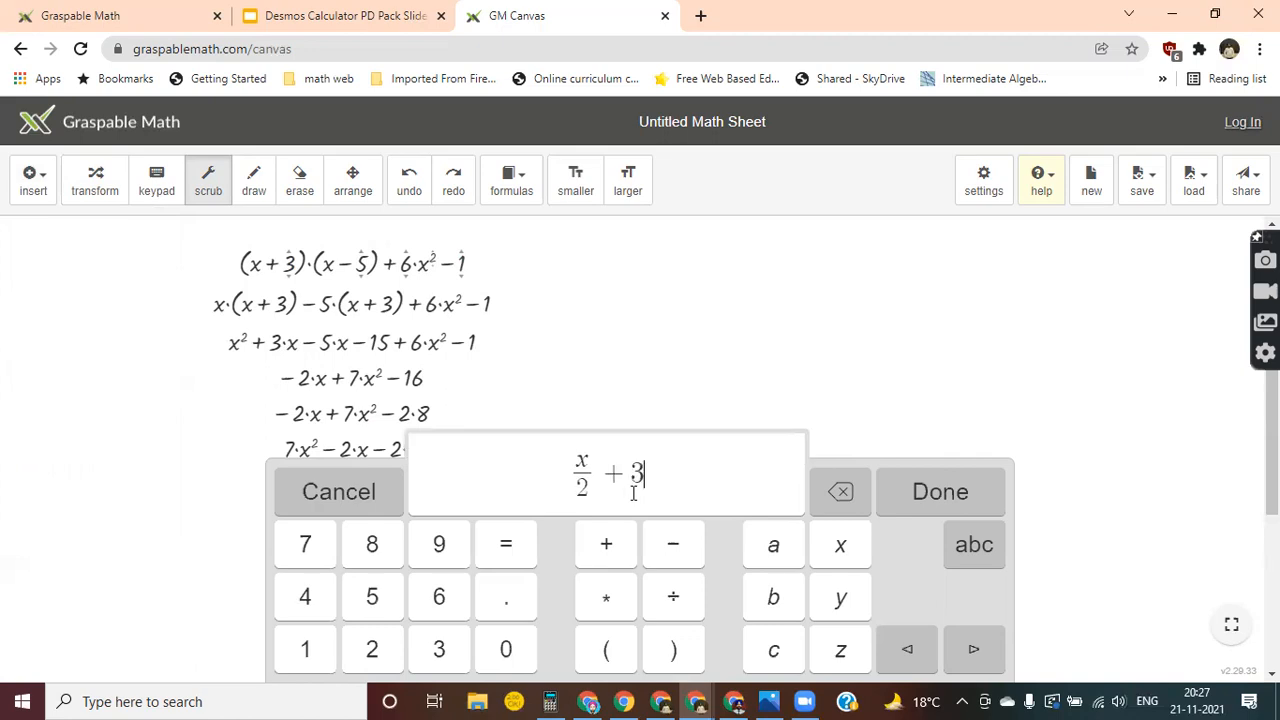
type("x")
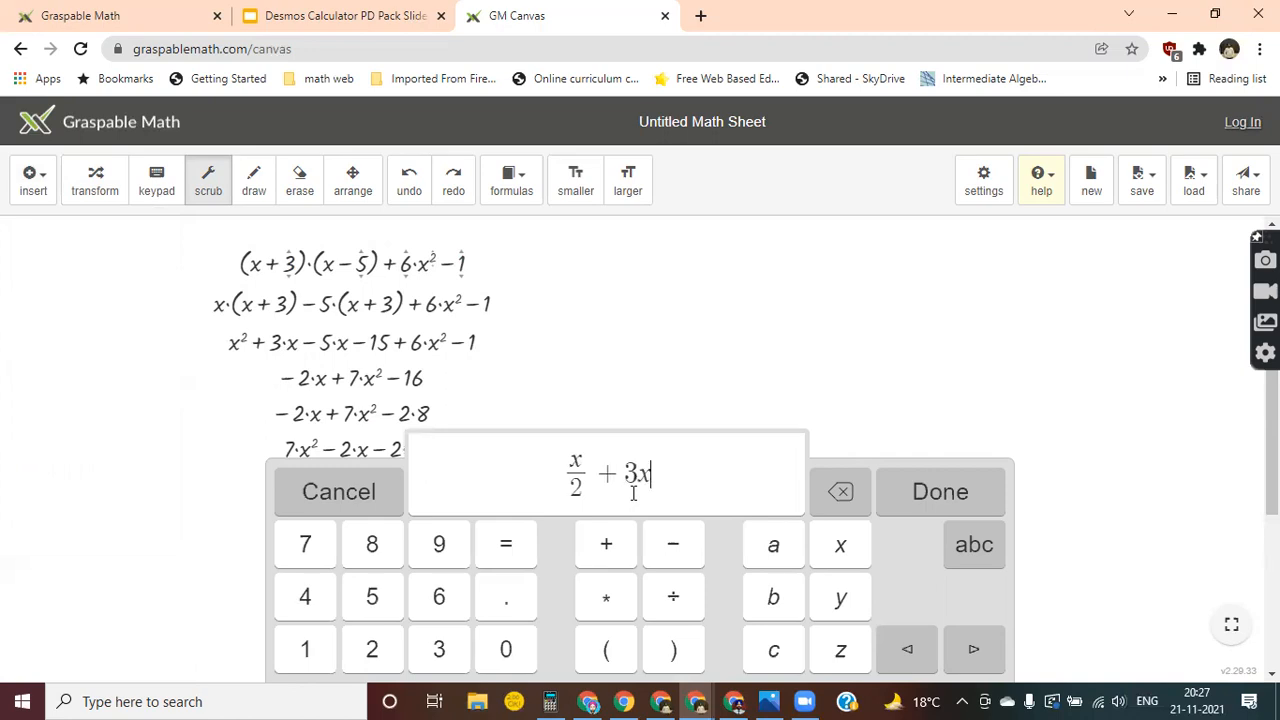
type("=5")
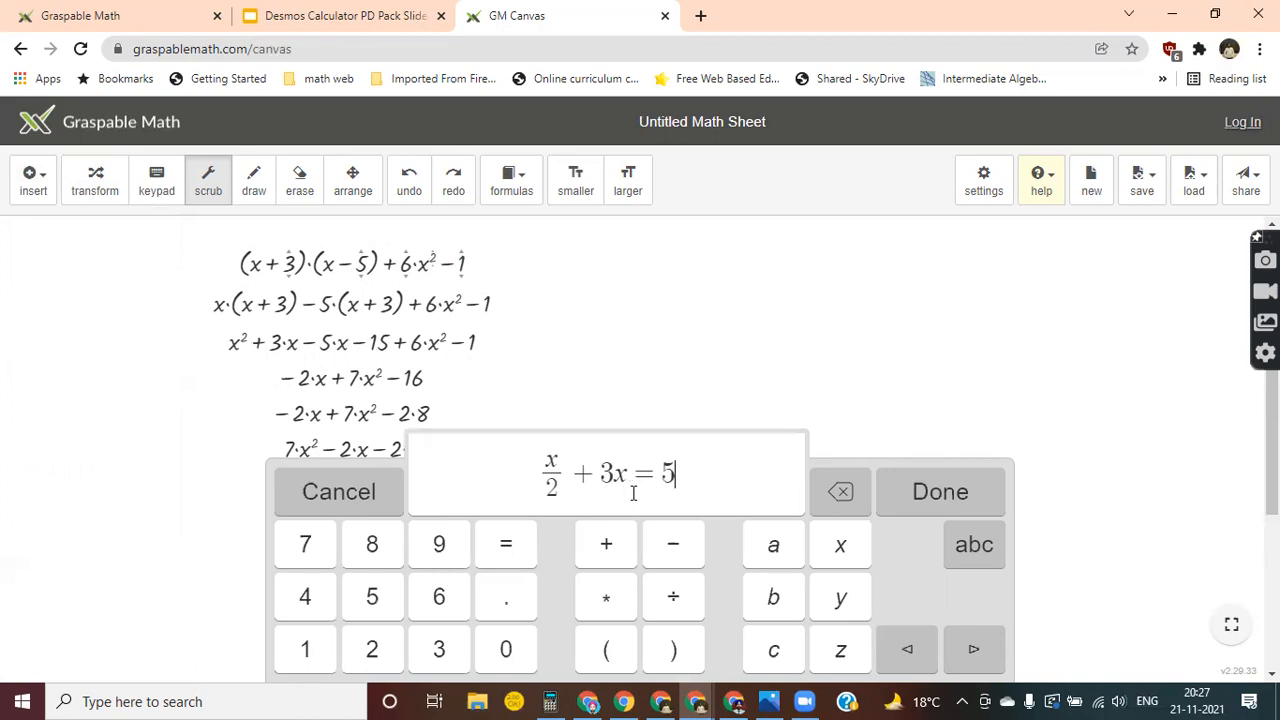
key("Return")
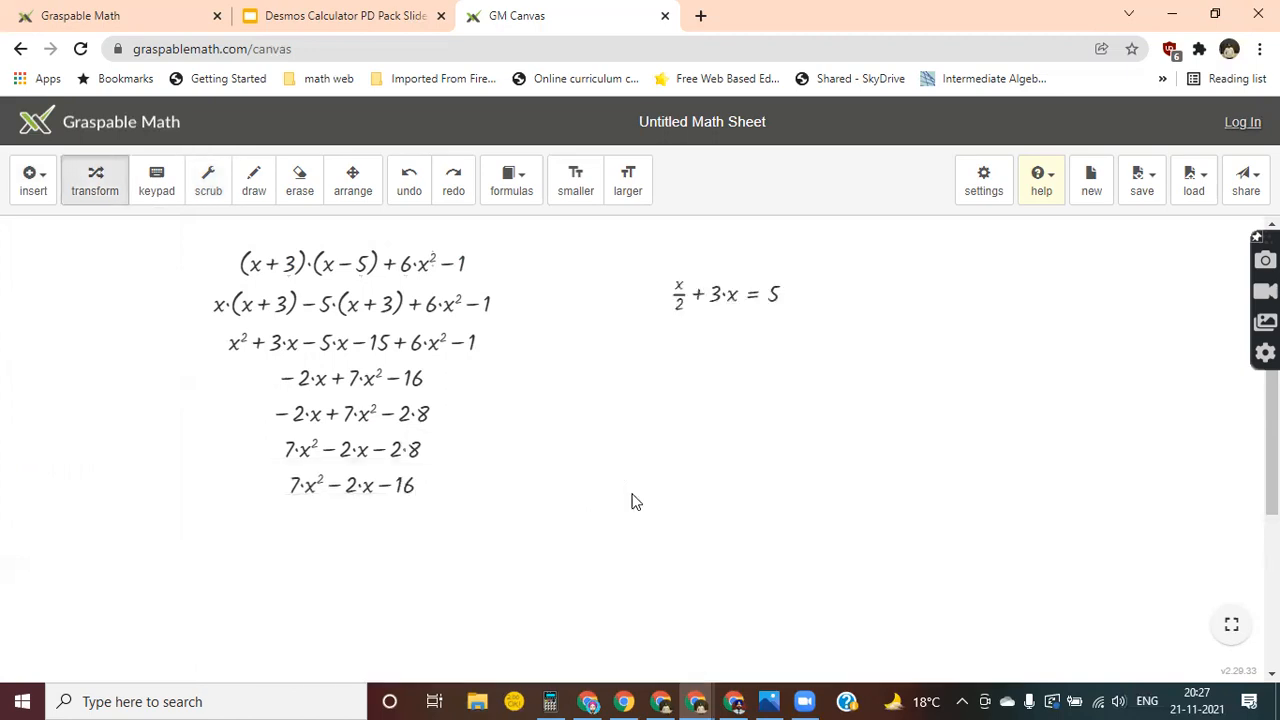
left_click(628, 185)
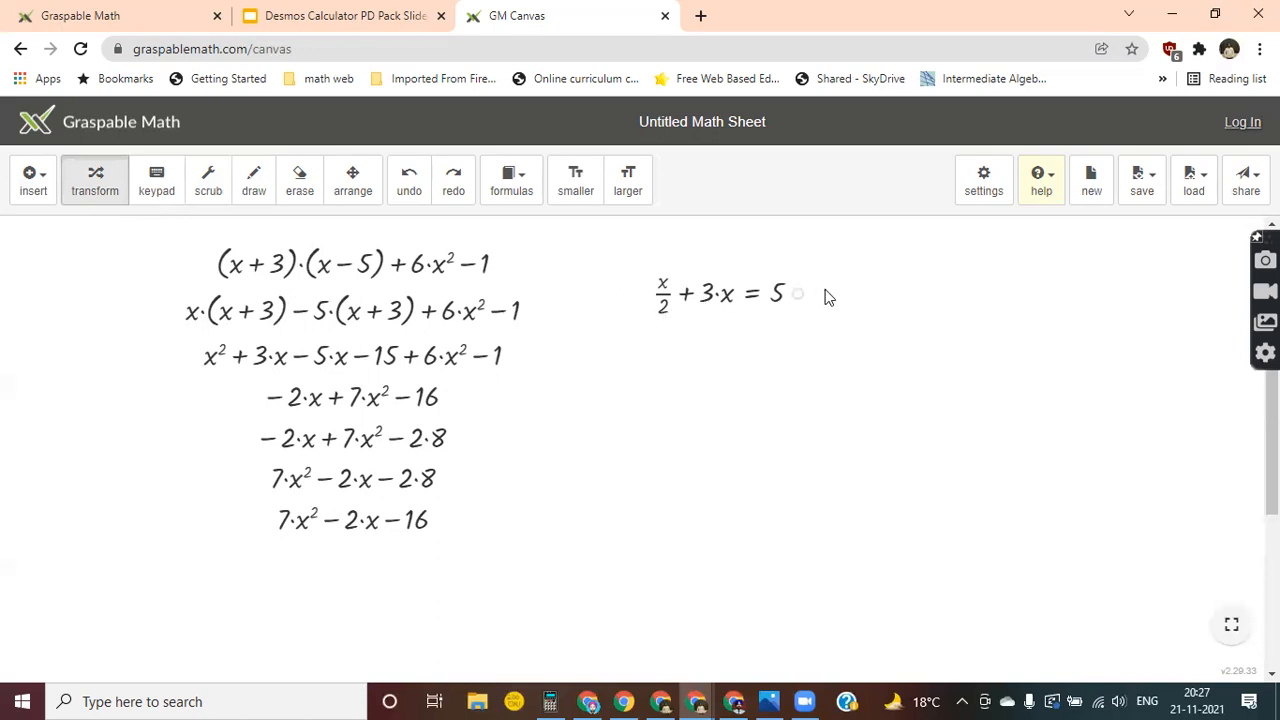
Multiply both sides of x/2 + 3x = 5 by 2 and simplify the equation to x + 6x = 10.
mouse_move(662, 316)
left_mouse_down()
mouse_move(677, 326)
mouse_move(720, 314)
mouse_move(714, 292)
mouse_move(777, 291)
mouse_move(785, 303)
left_mouse_up()
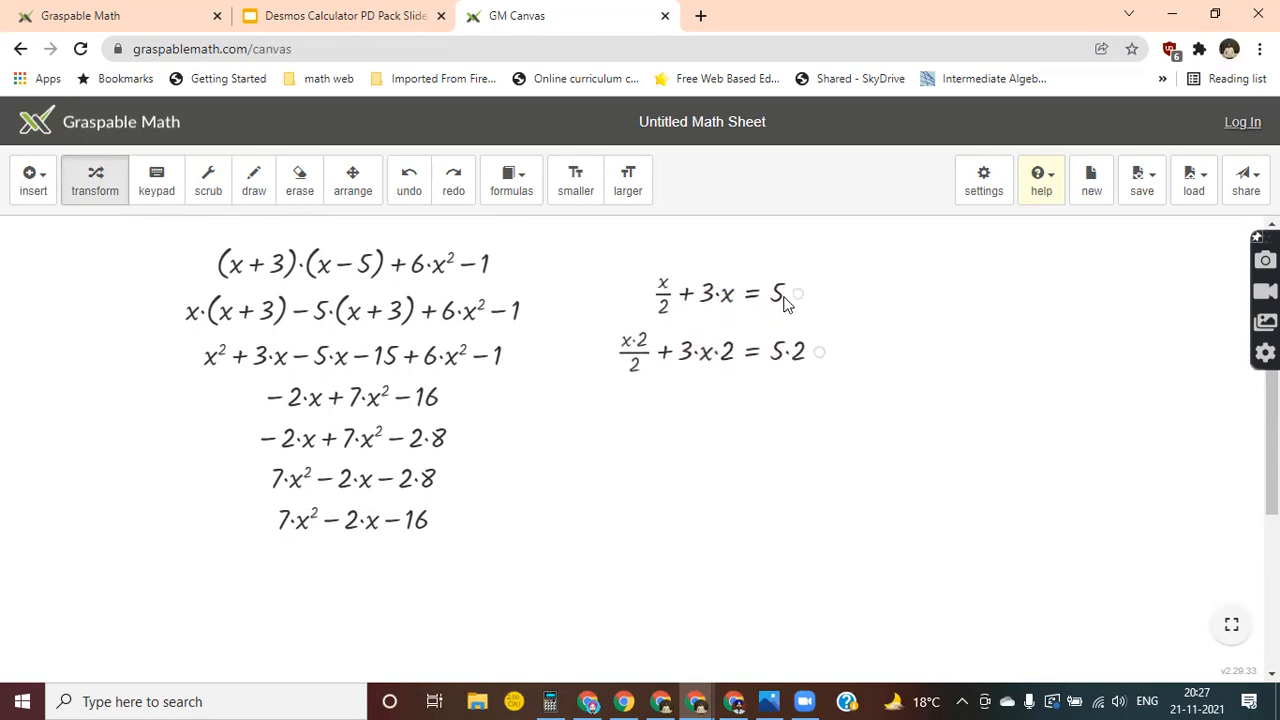
left_click(638, 354)
left_click(638, 354)
left_click_drag(637, 360, 638, 344)
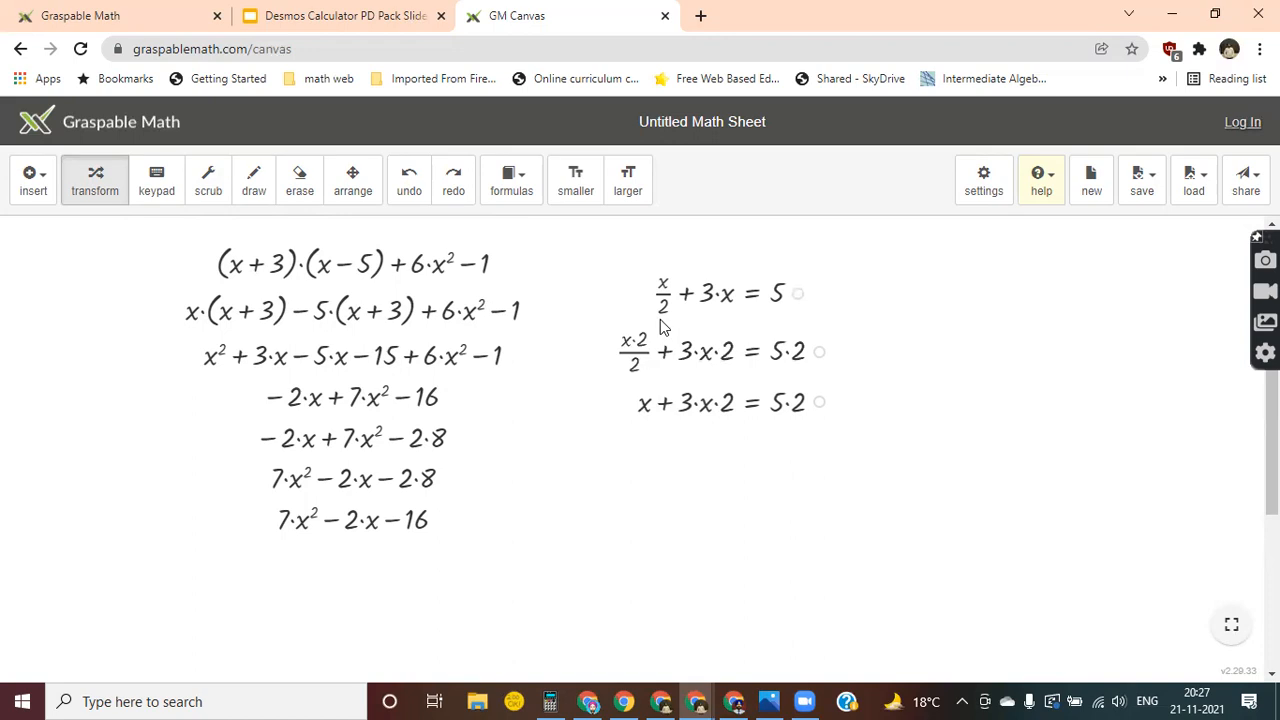
left_click_drag(727, 403, 686, 410)
left_click(791, 444)
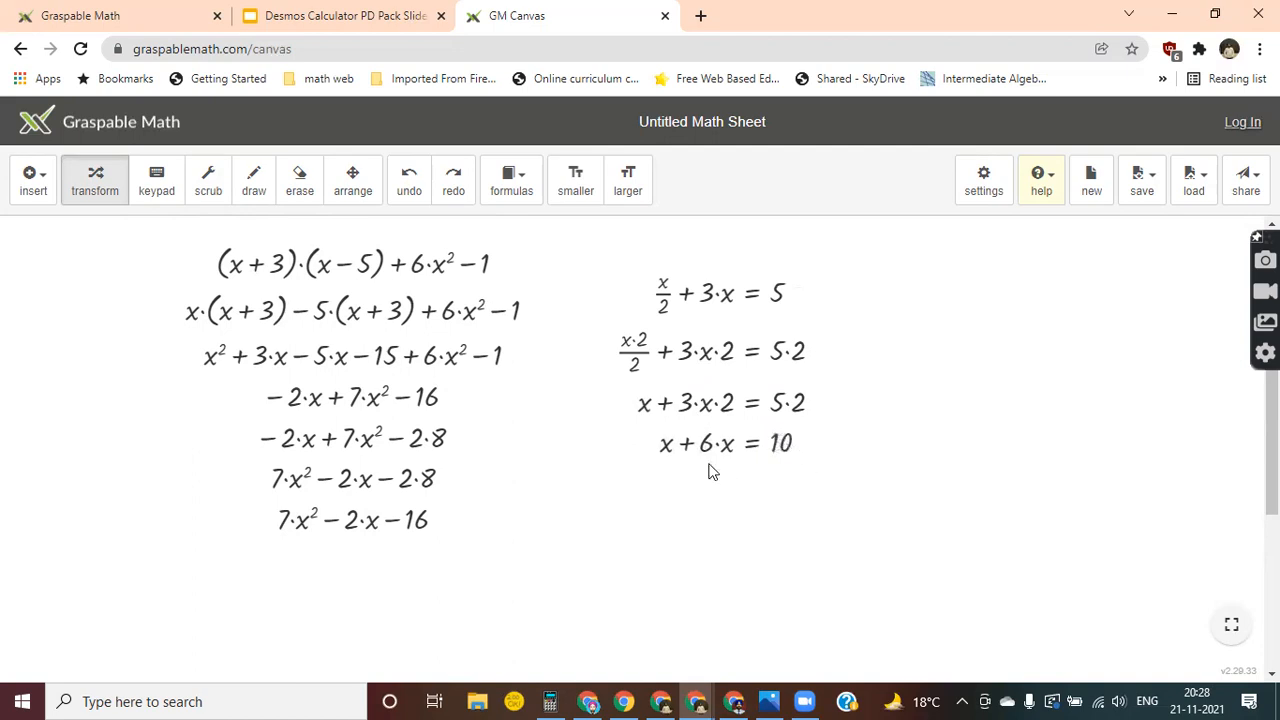
Solve x + 6x = 10 for x by combining like terms and dividing by 7, and convert 10/7 to a decimal.
left_click(686, 444)
left_click_drag(709, 484, 782, 486)
left_click_drag(782, 486, 785, 490)
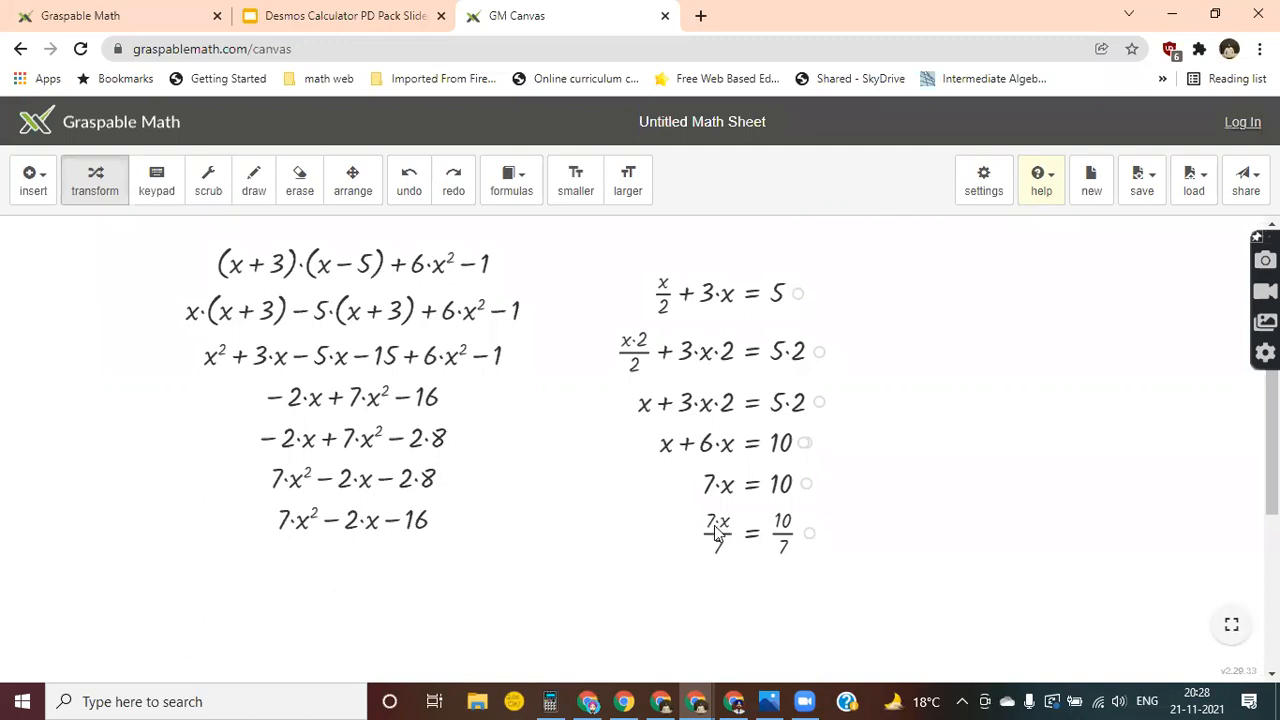
left_click_drag(712, 528, 714, 551)
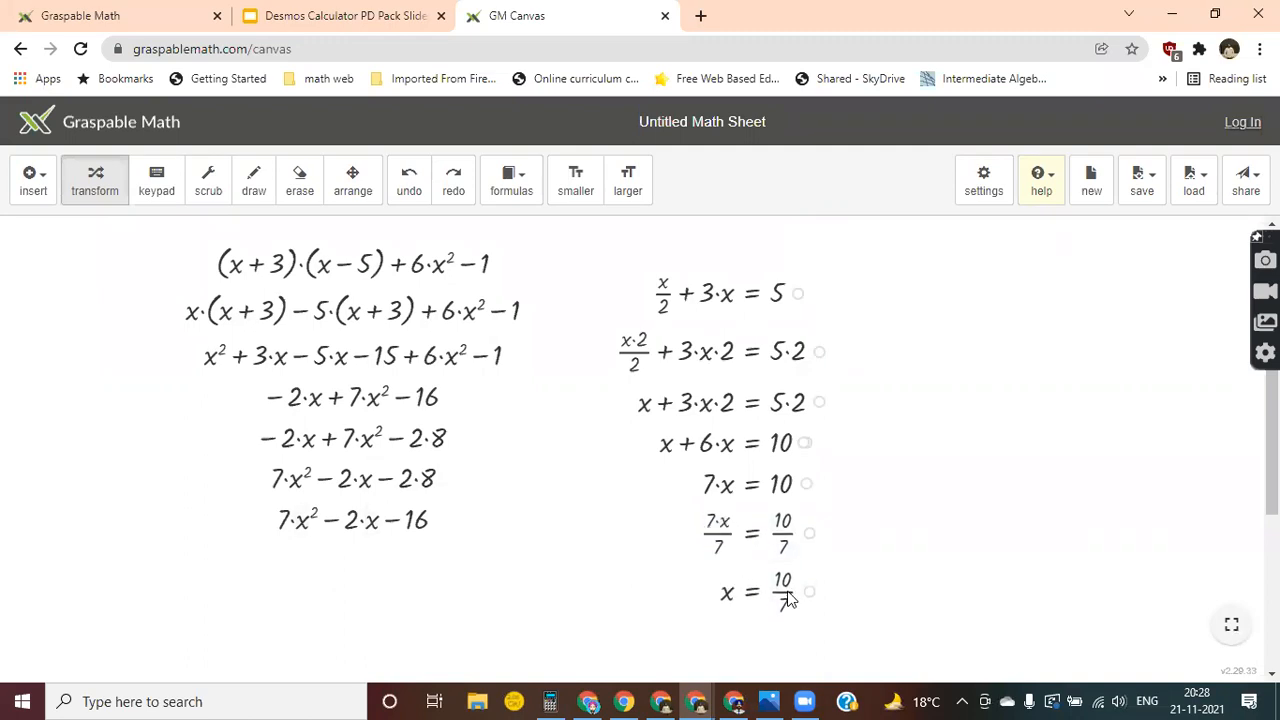
left_click(785, 597)
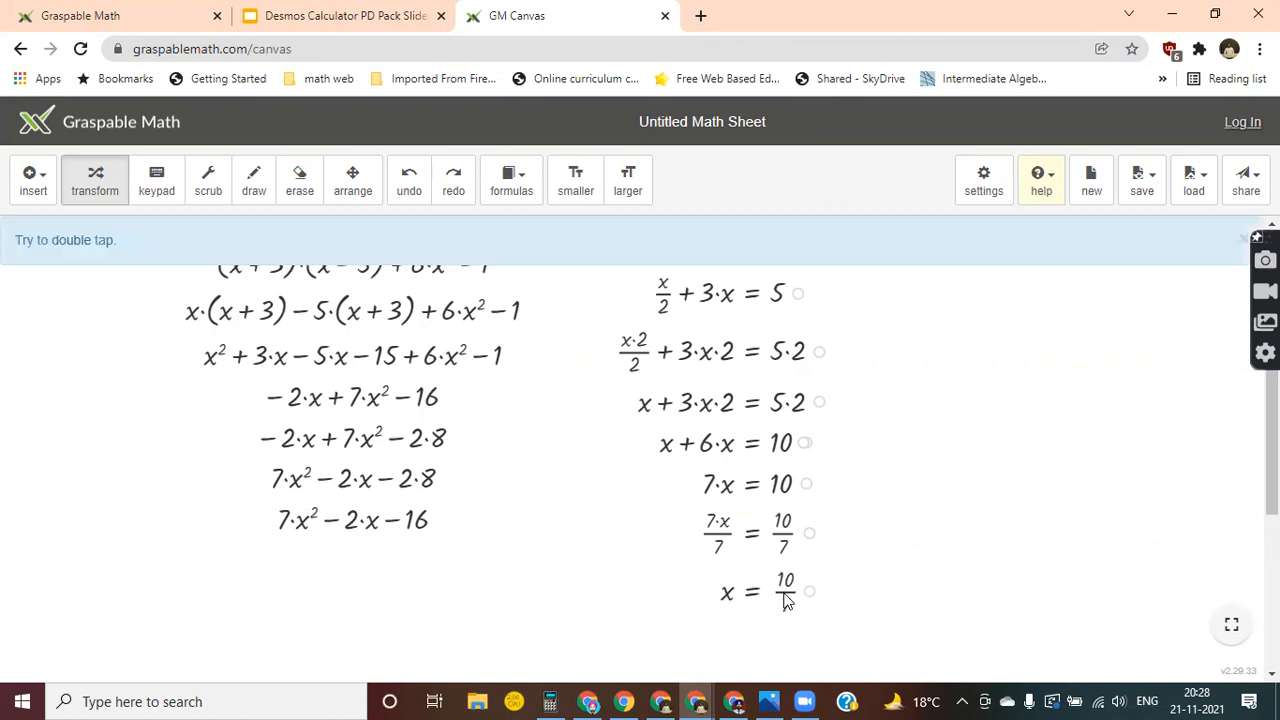
double_click(785, 597)
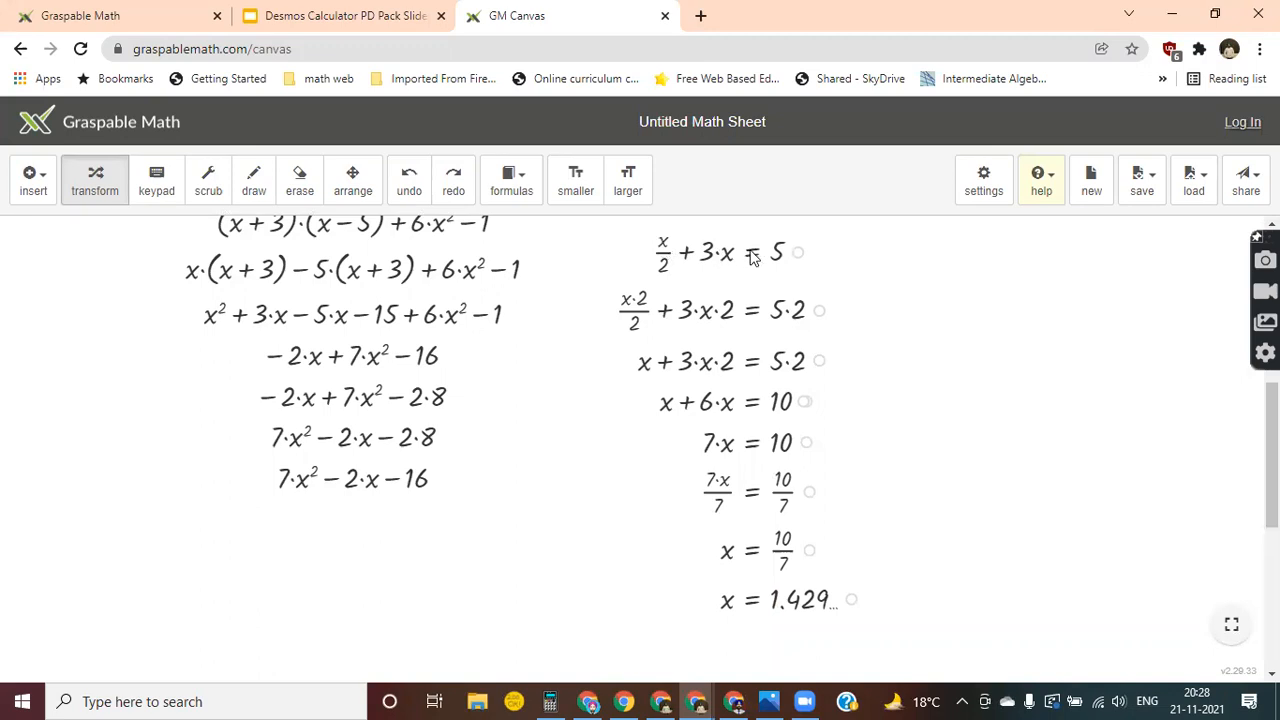
Review the document settings from division and automatic simplification through dragging, scrubbing, number precision, multiplication symbols and trigonometric units, leaving them unchanged.
left_click(978, 190)
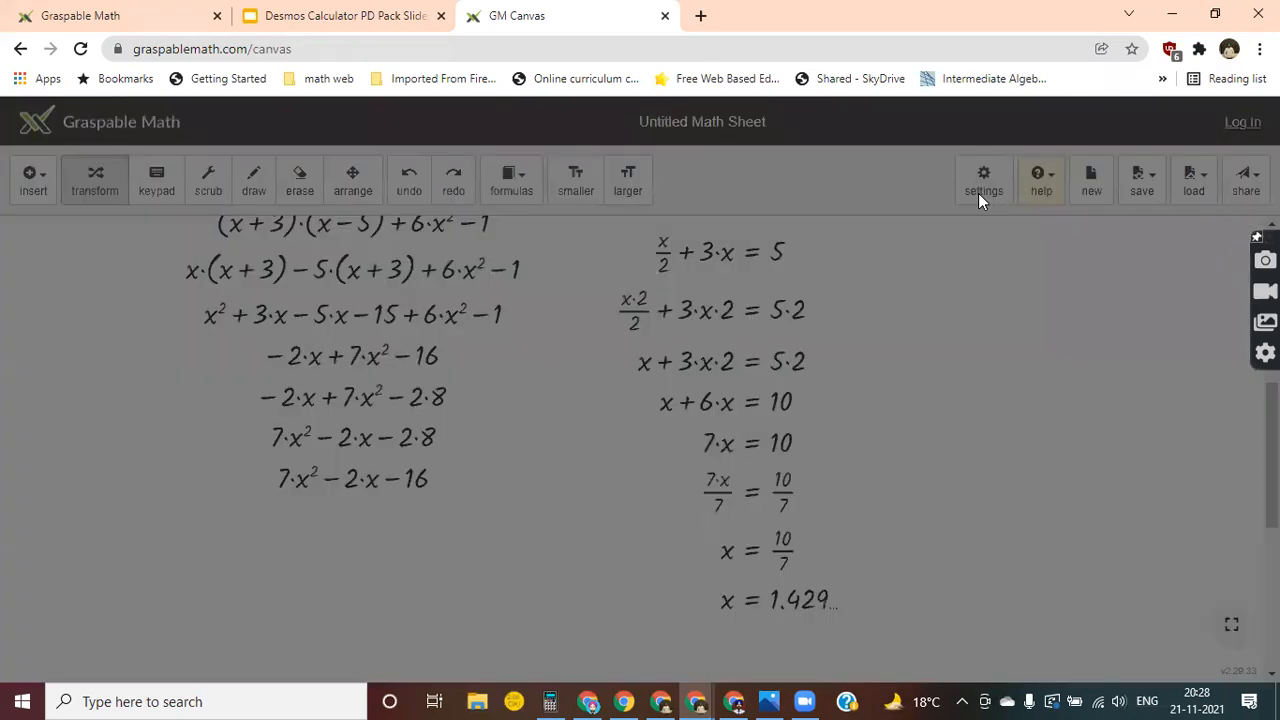
scroll(604, 525, "down", 10)
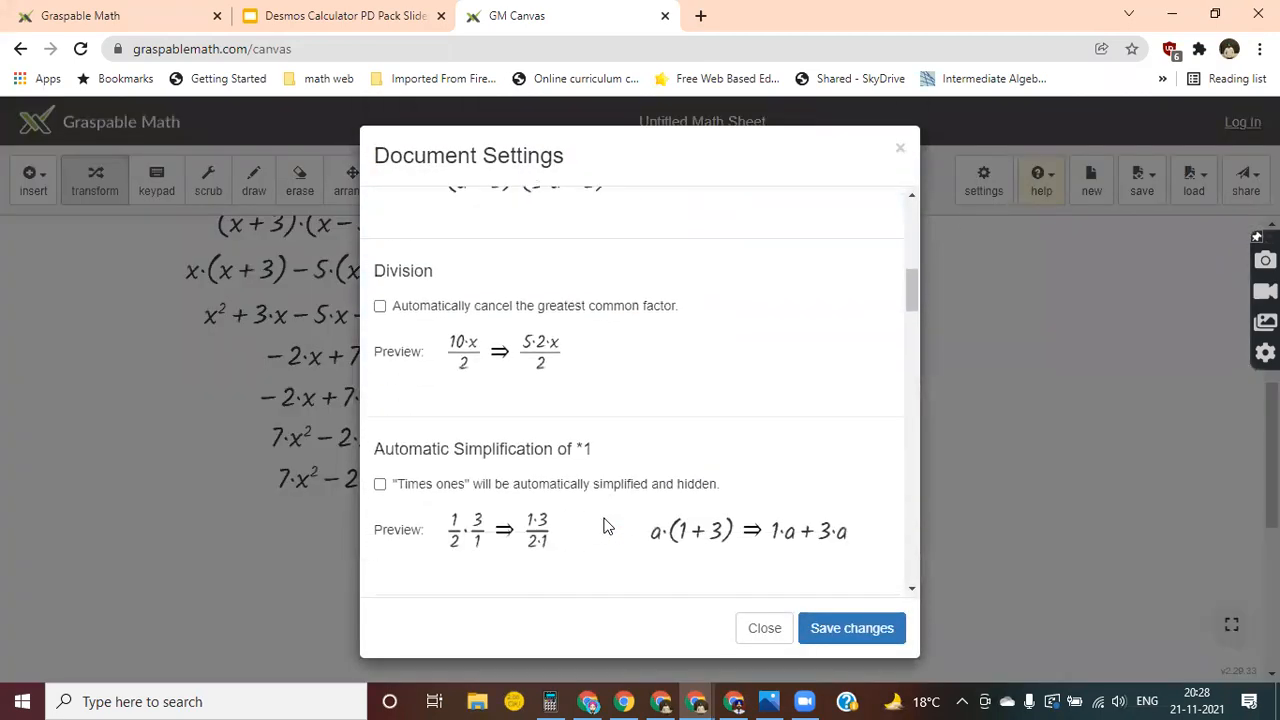
scroll(604, 525, "down", 5)
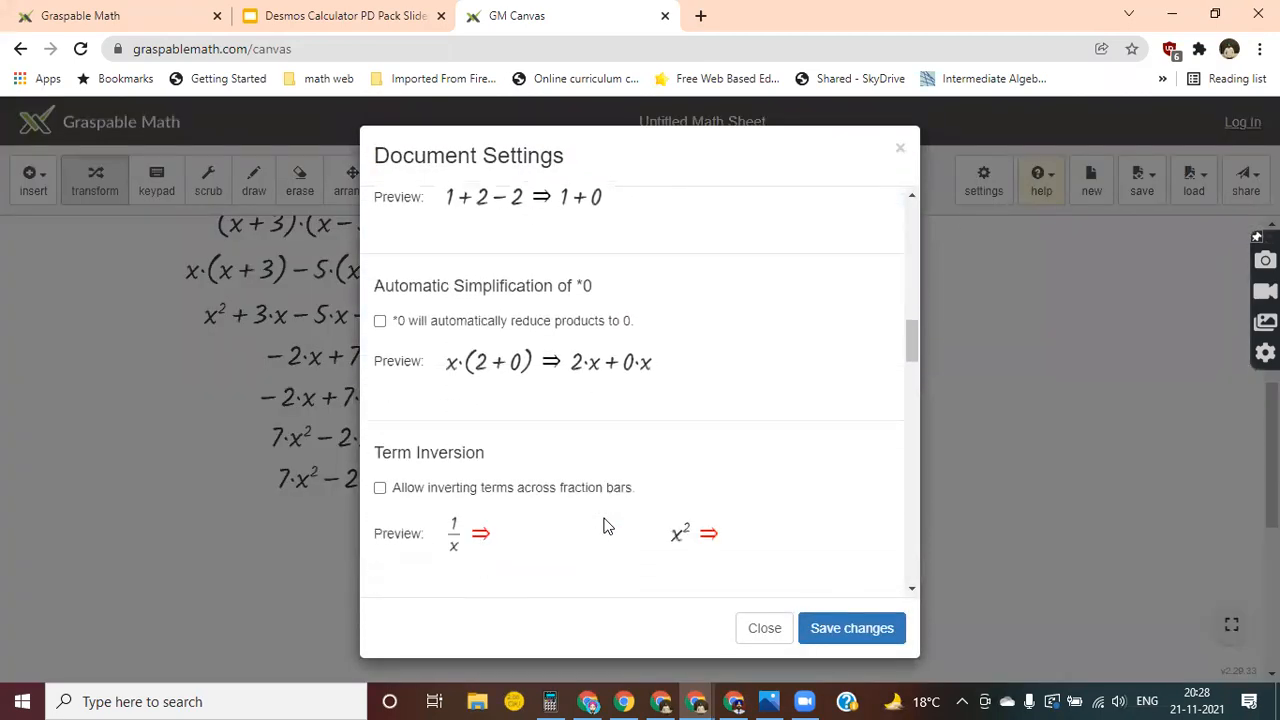
scroll(604, 525, "down", 6)
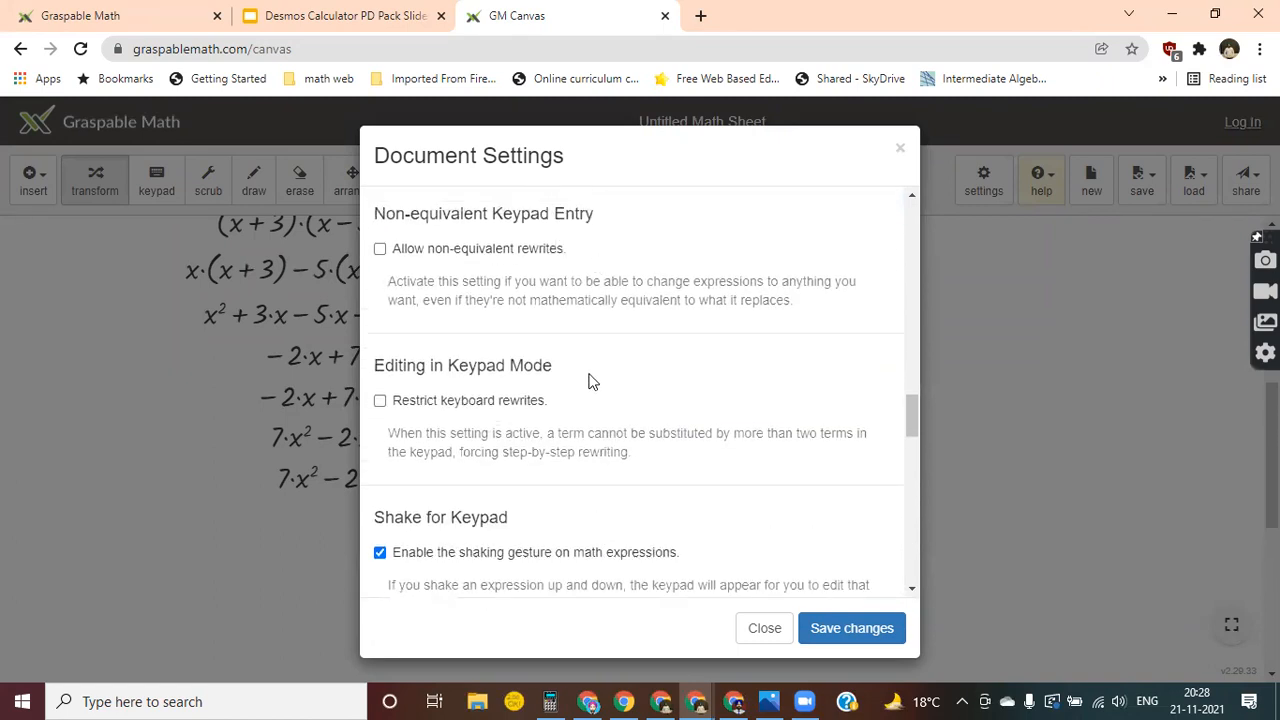
scroll(500, 385, "down", 1)
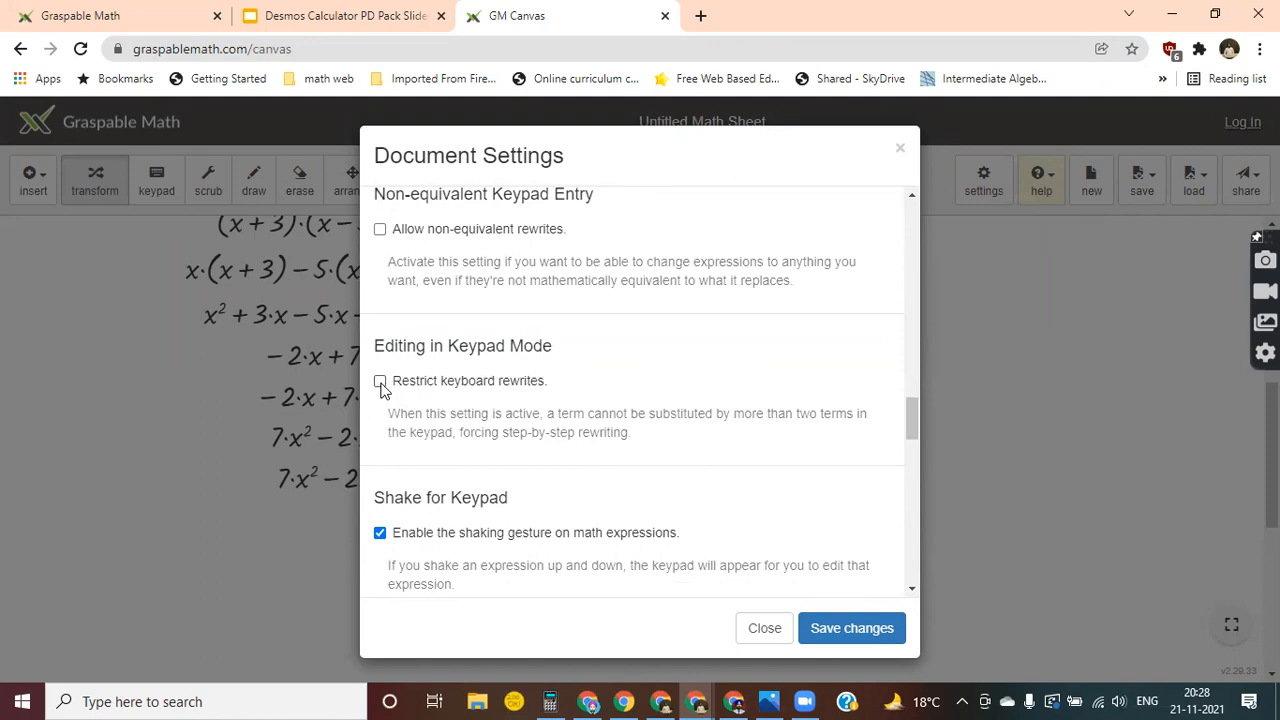
scroll(612, 458, "down", 3)
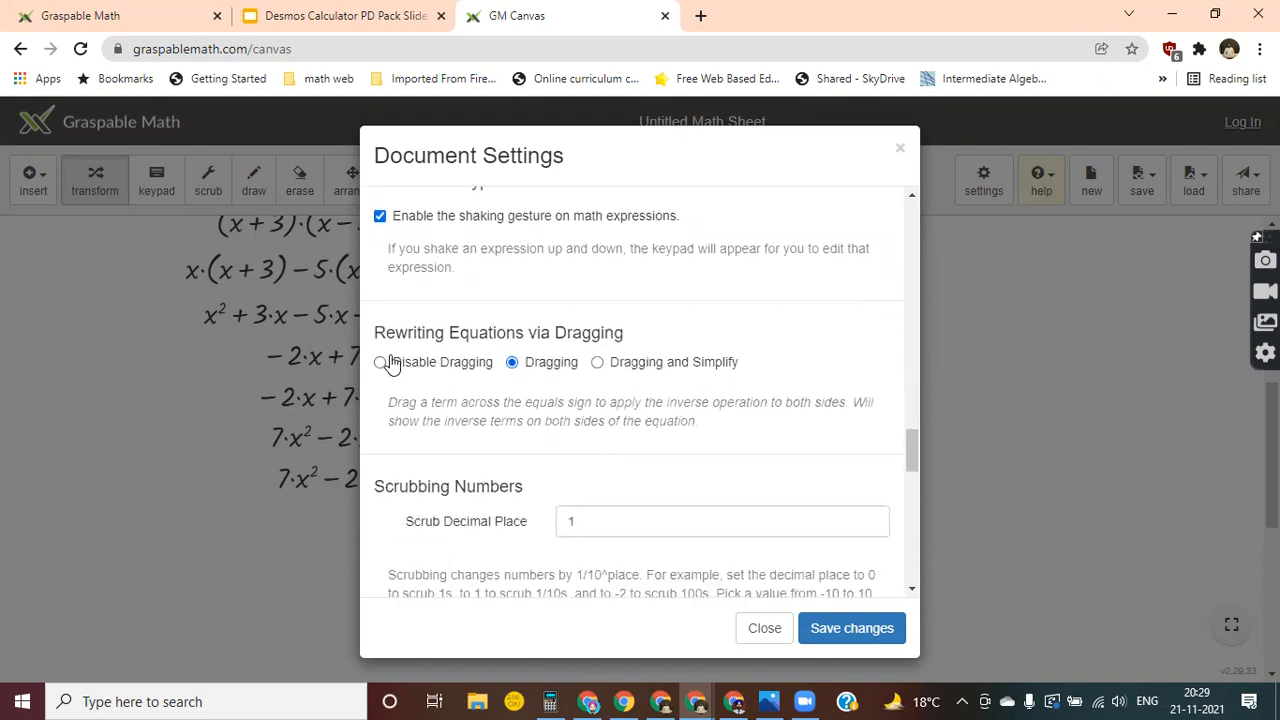
scroll(606, 457, "down", 2)
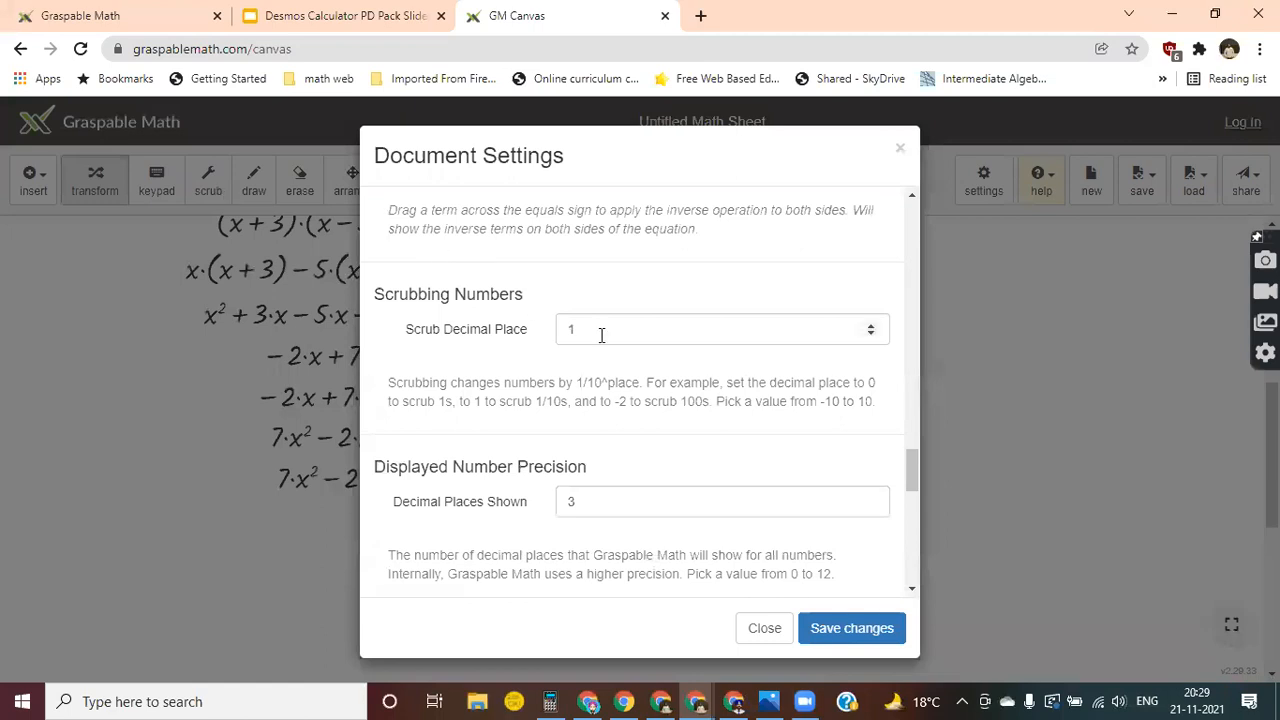
scroll(594, 423, "down", 3)
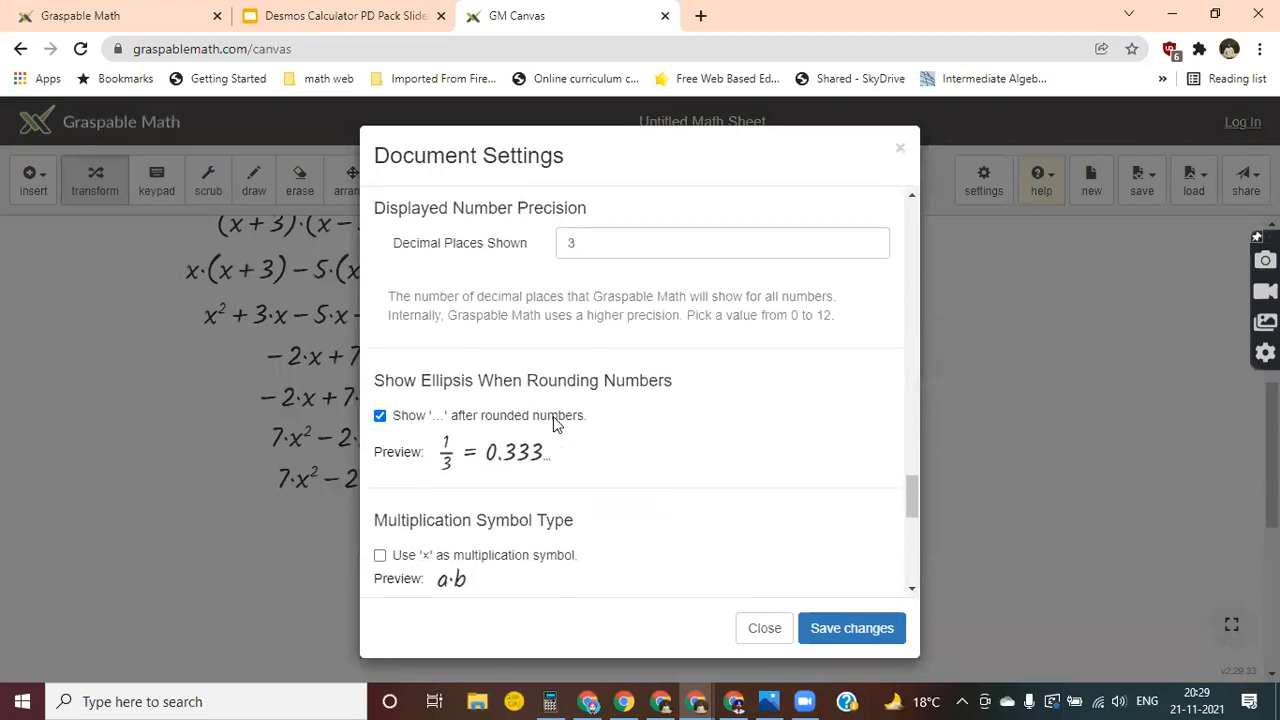
scroll(475, 332, "down", 1)
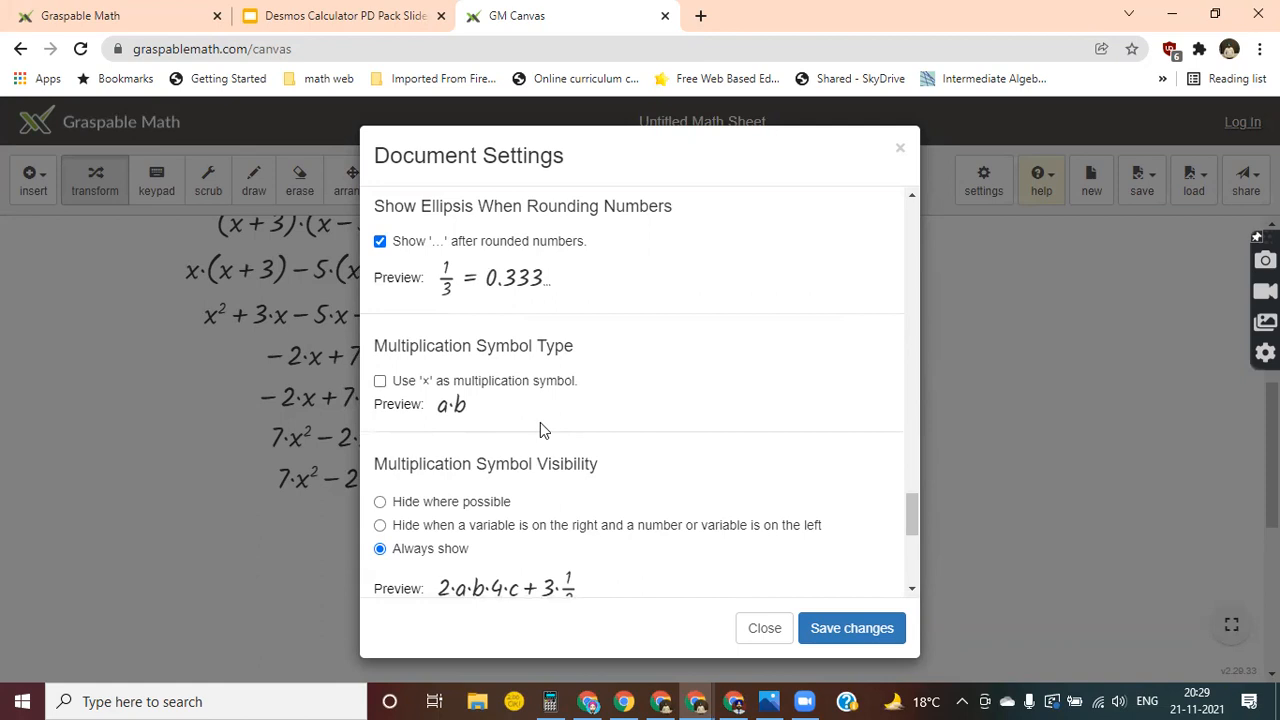
scroll(540, 425, "down", 2)
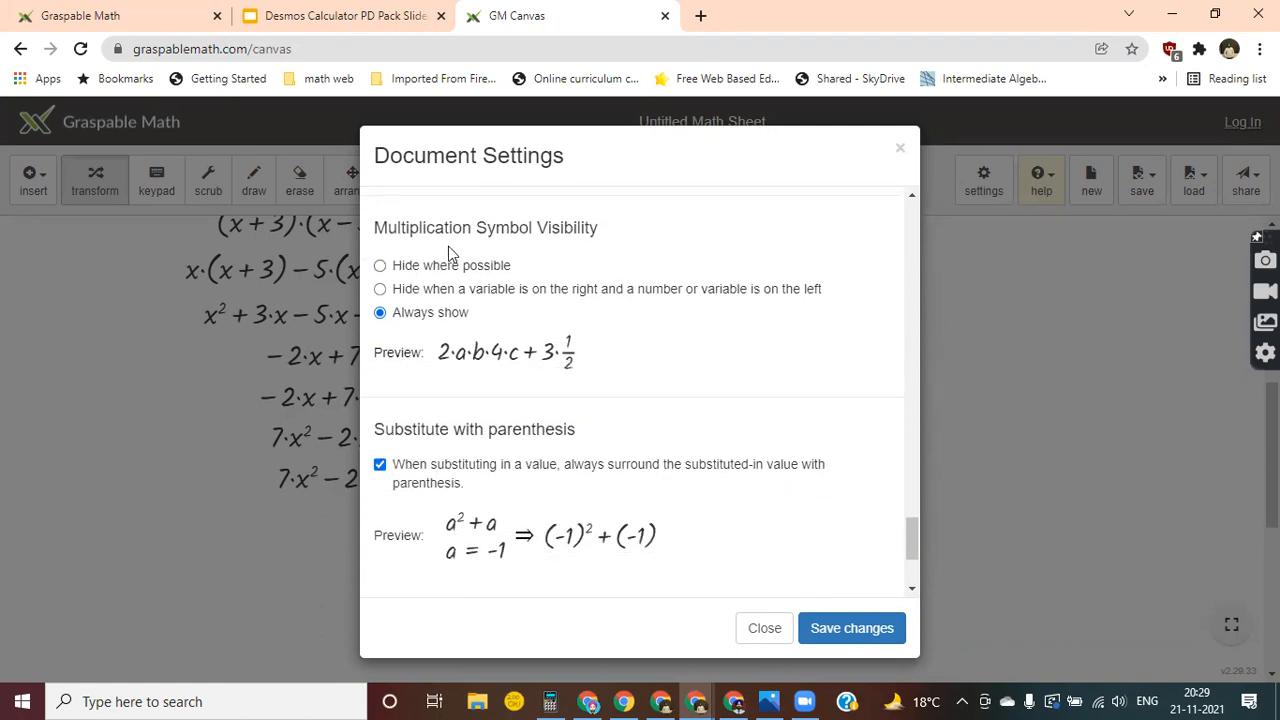
scroll(483, 422, "down", 2)
scroll(483, 422, "down", 1)
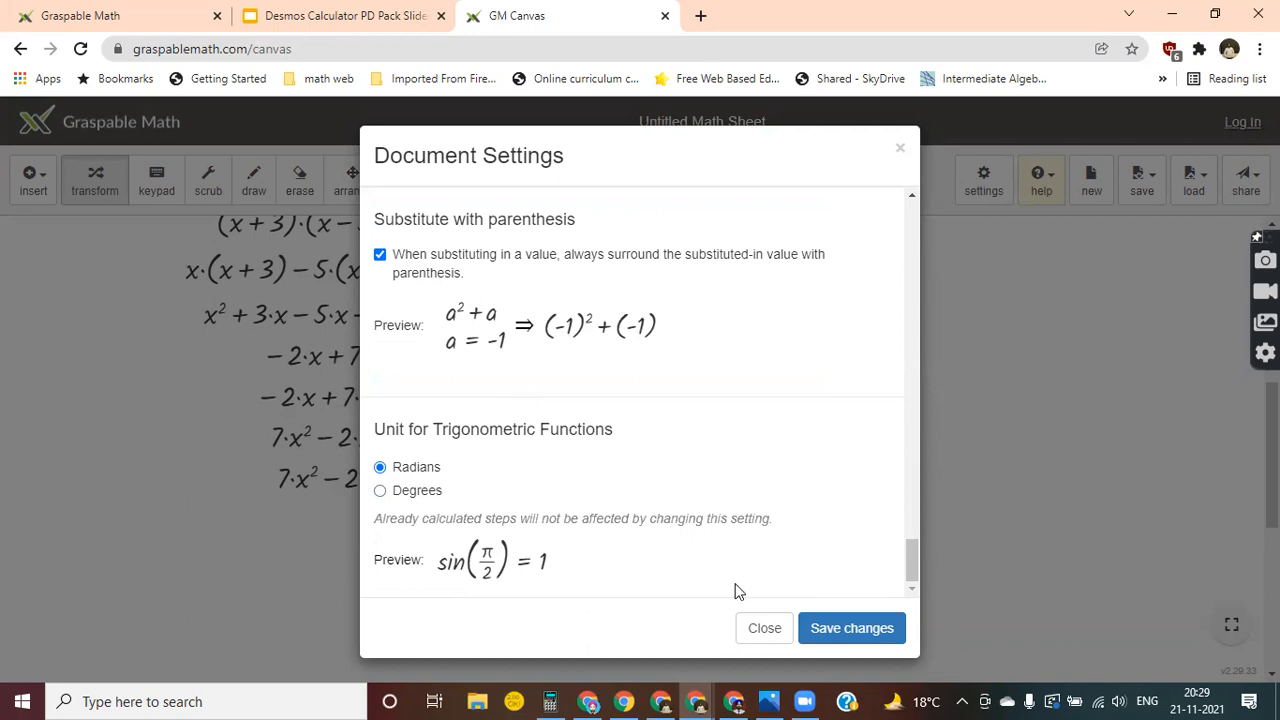
left_click(762, 630)
Close the document settings and bring an empty area of the canvas below the solved equation into view.
scroll(866, 442, "up", 1)
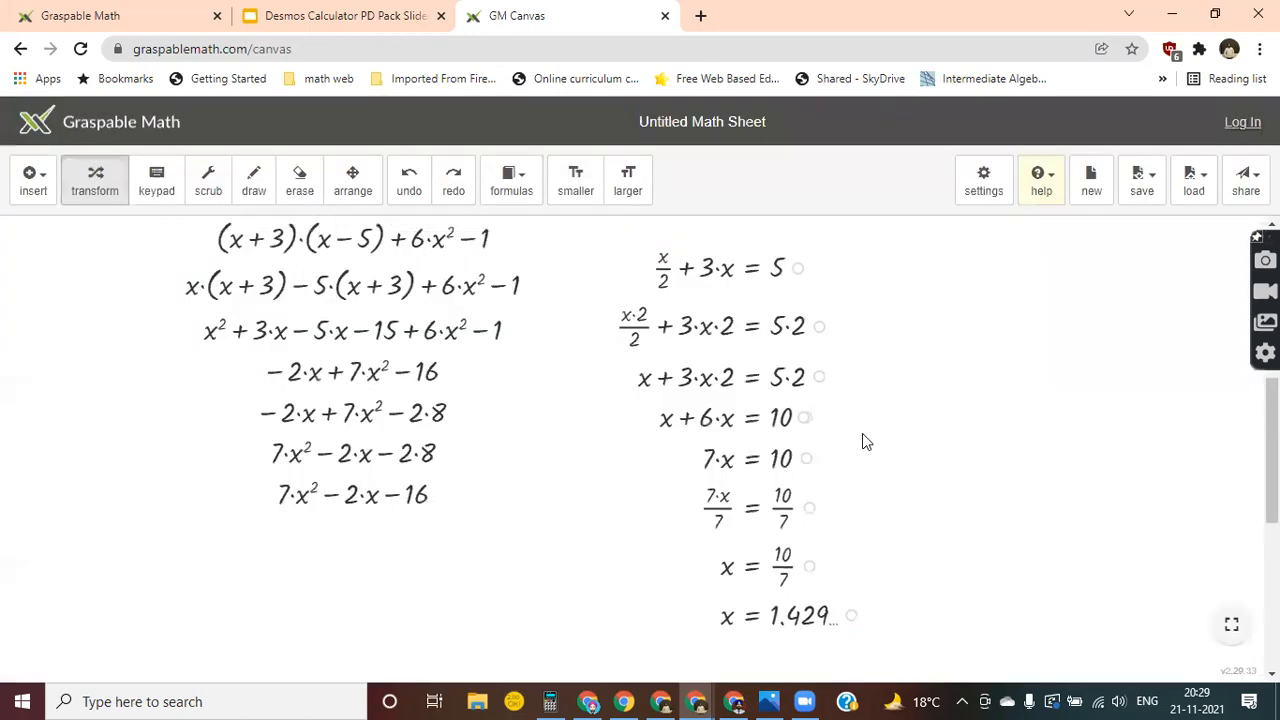
scroll(866, 442, "down", 5)
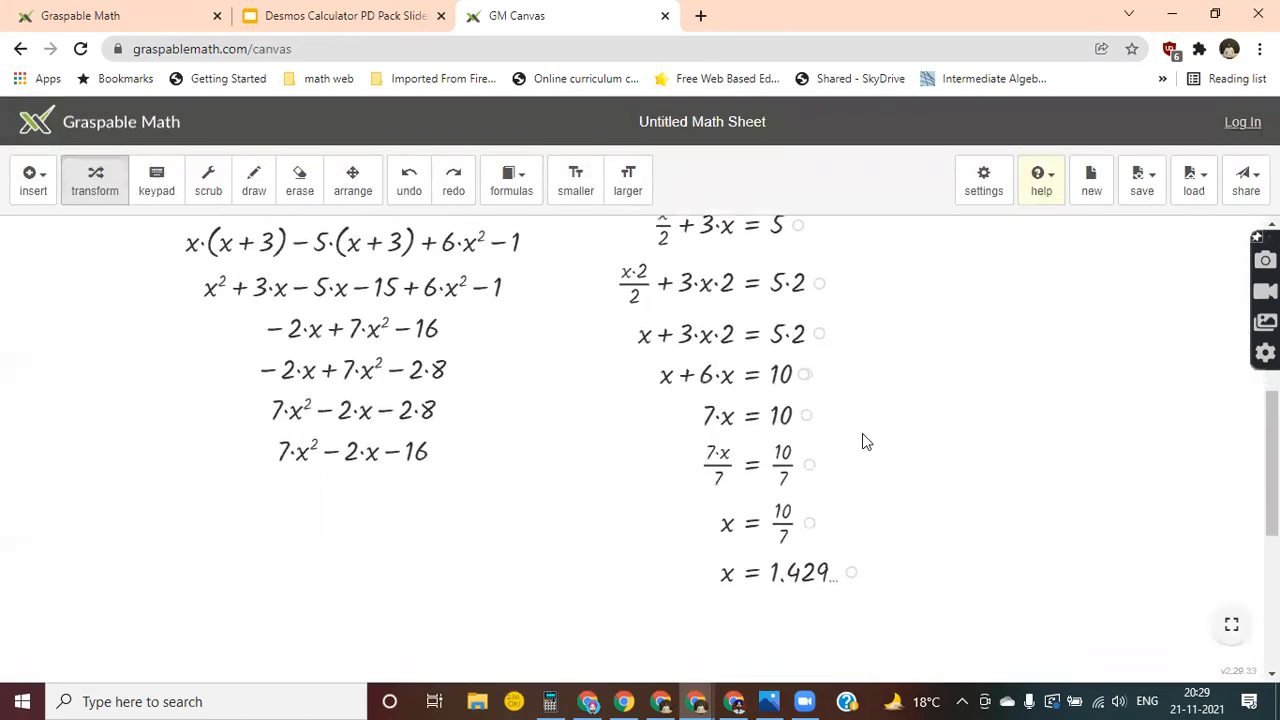
scroll(866, 442, "down", 2)
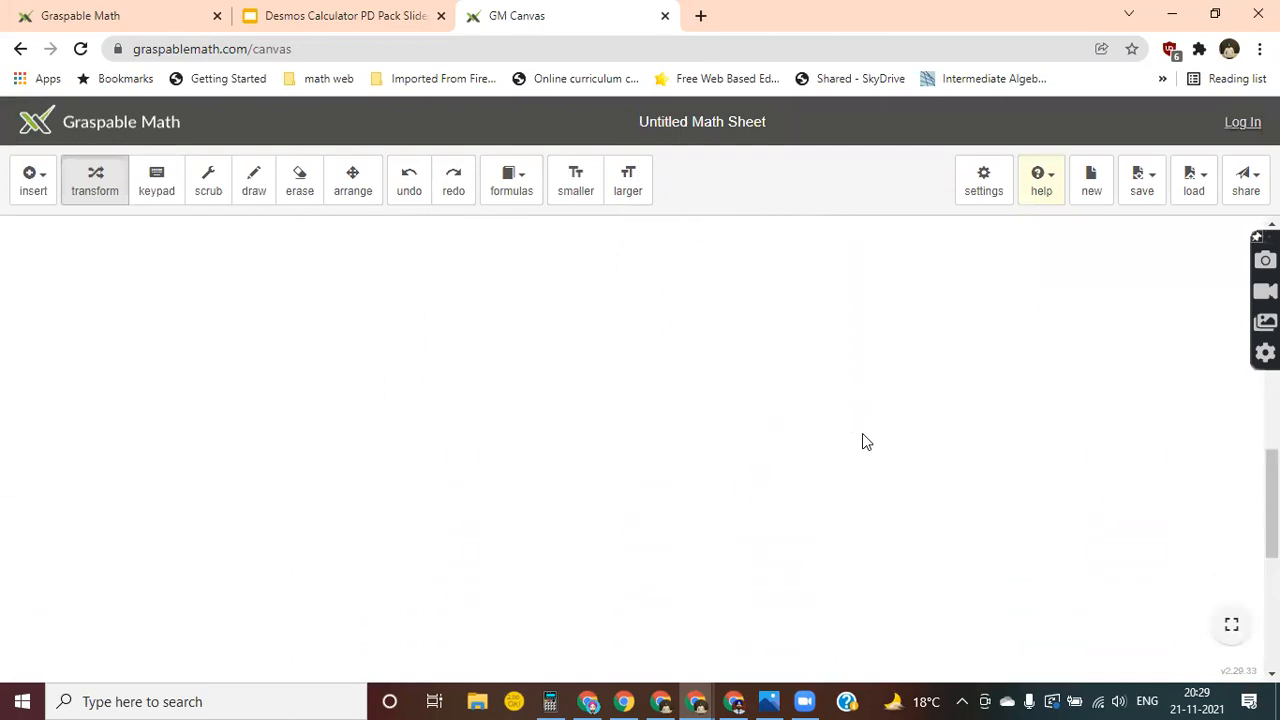
left_click(25, 195)
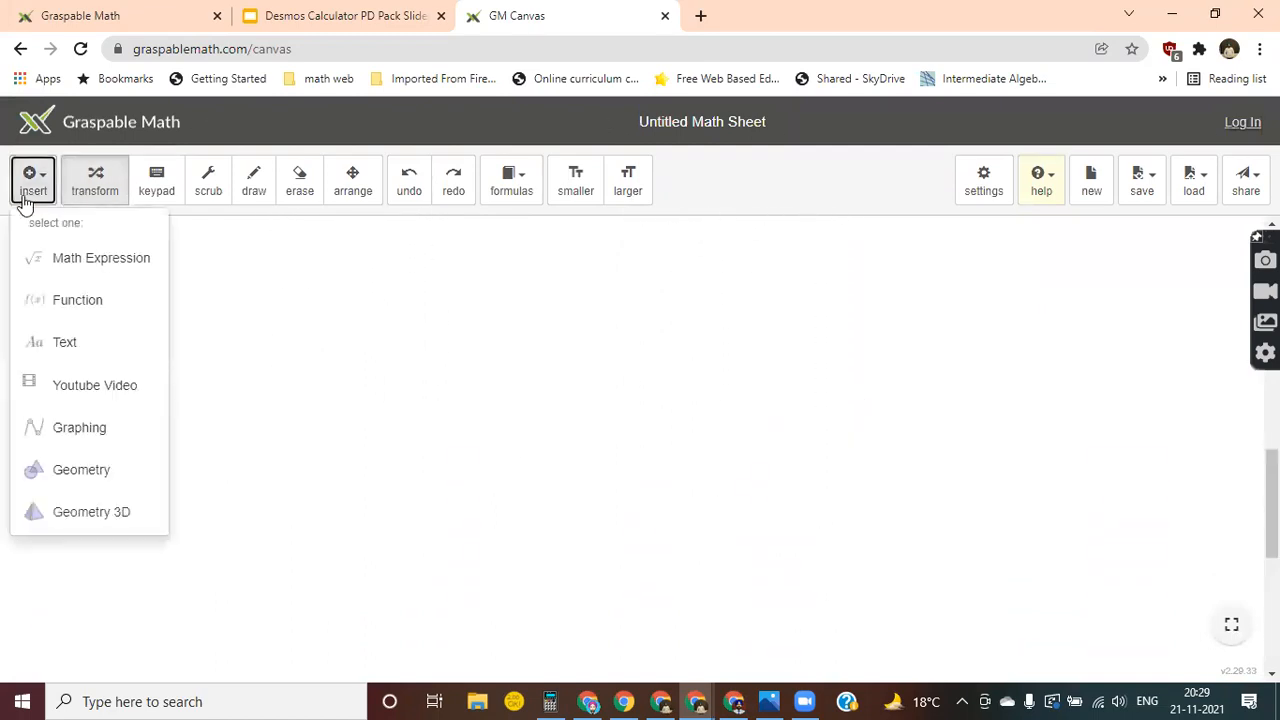
left_click(80, 262)
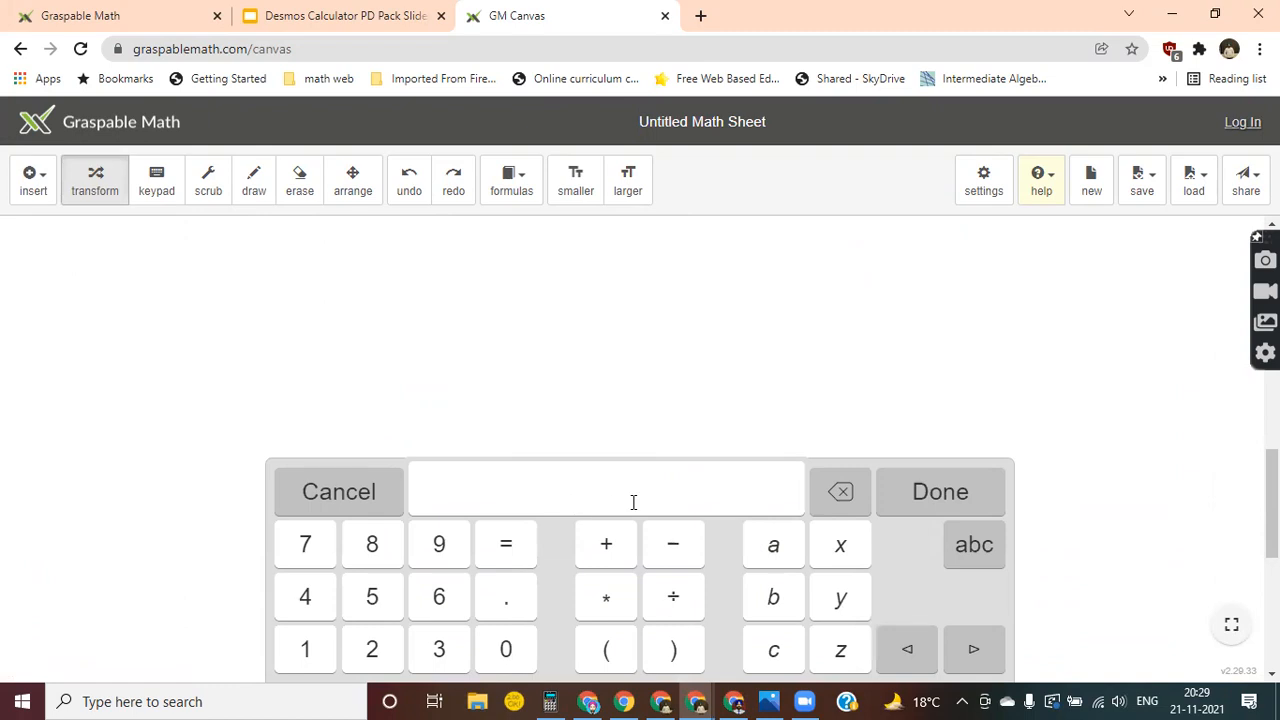
type("V=")
left_click(974, 545)
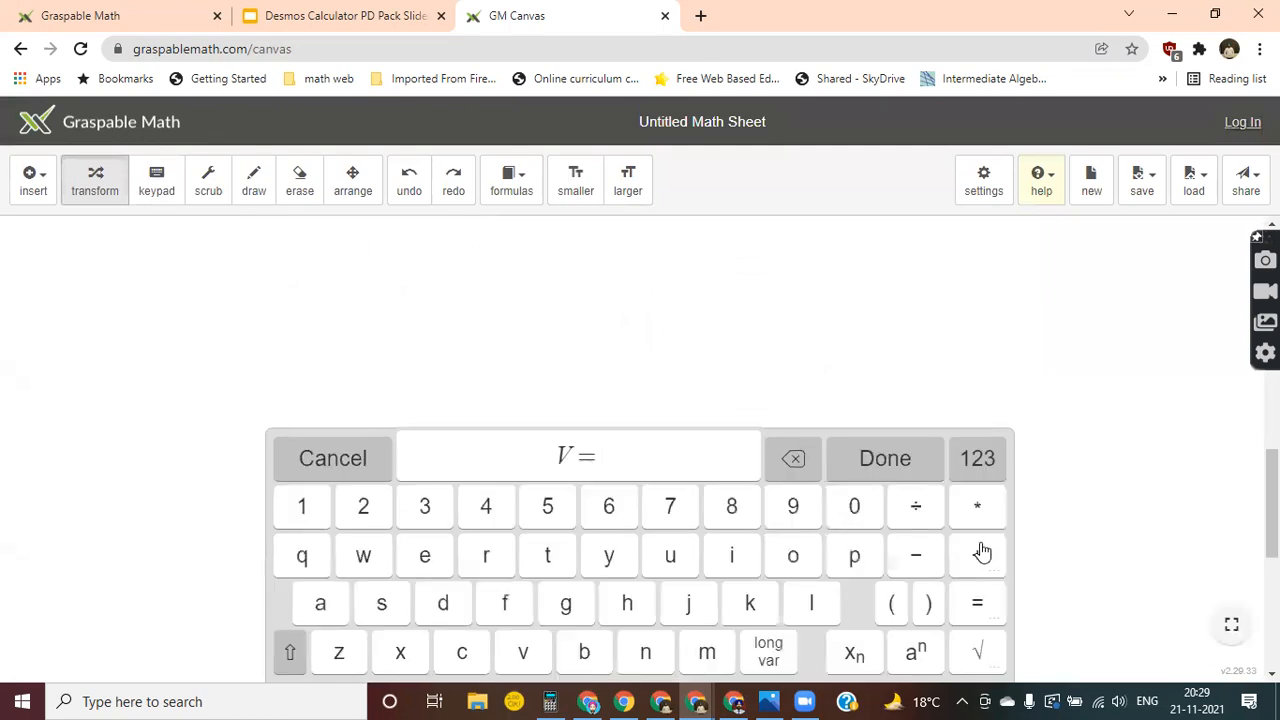
left_click(980, 463)
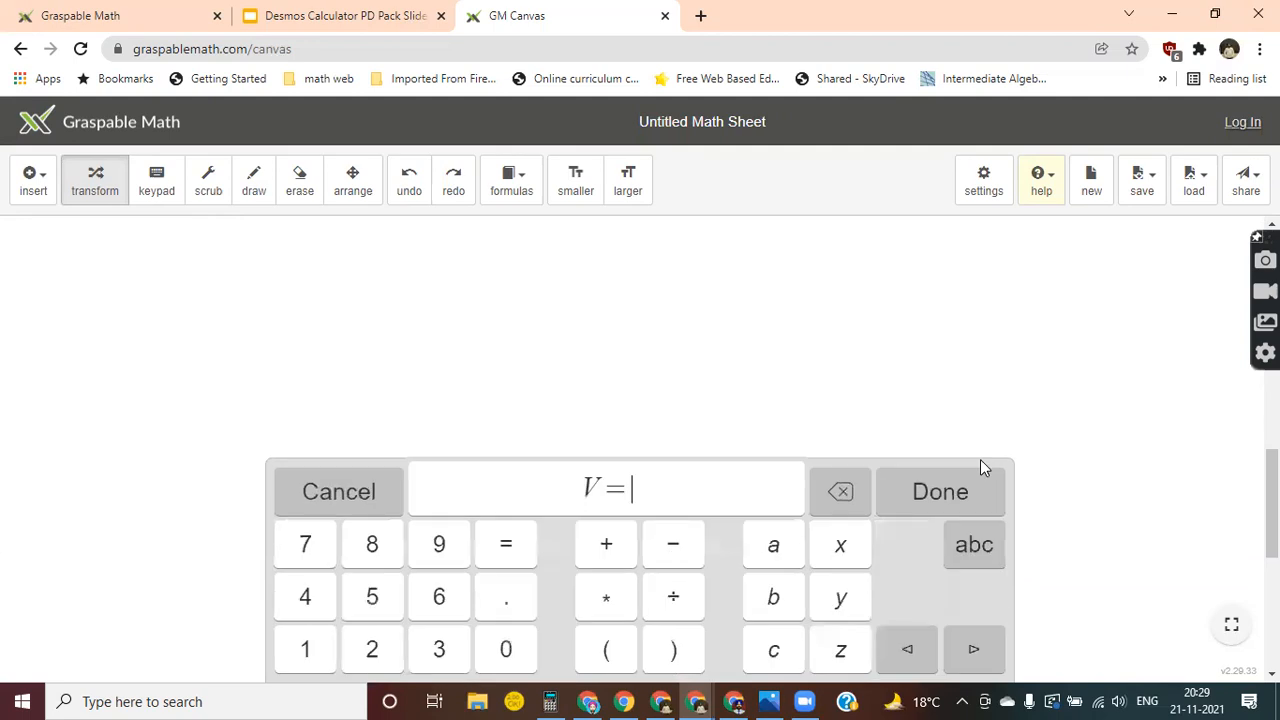
left_click(967, 549)
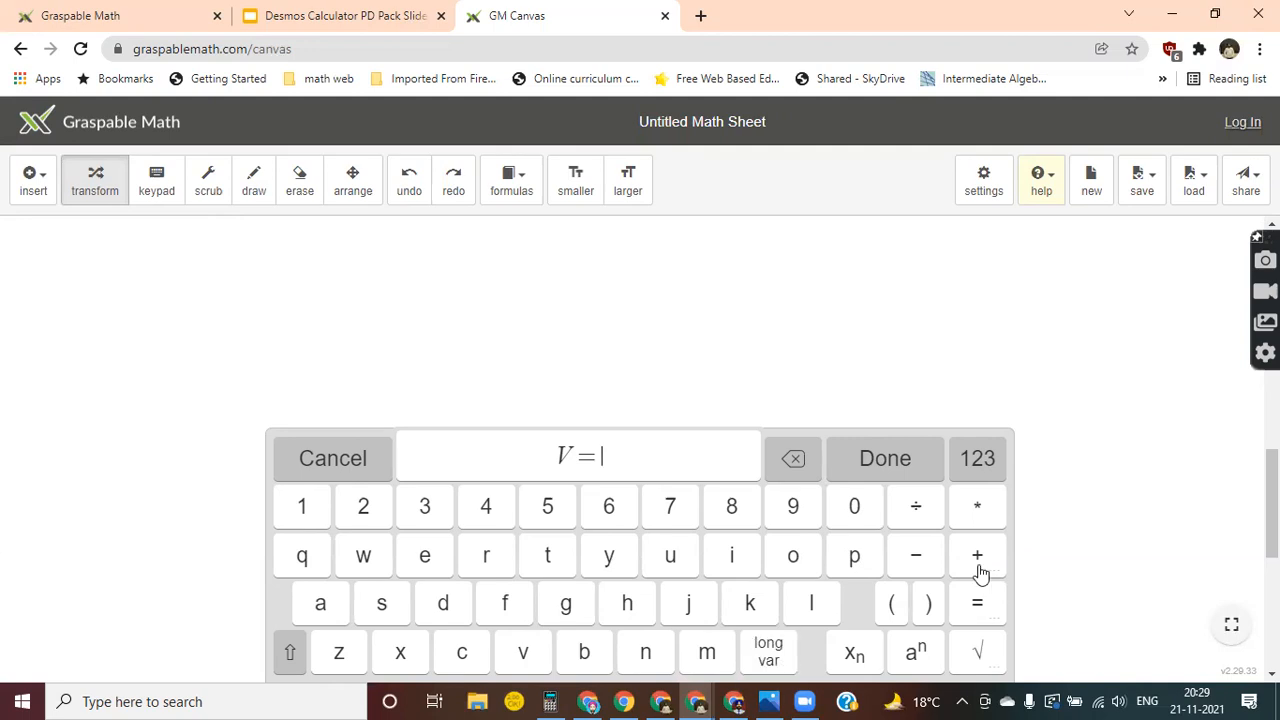
left_click(290, 652)
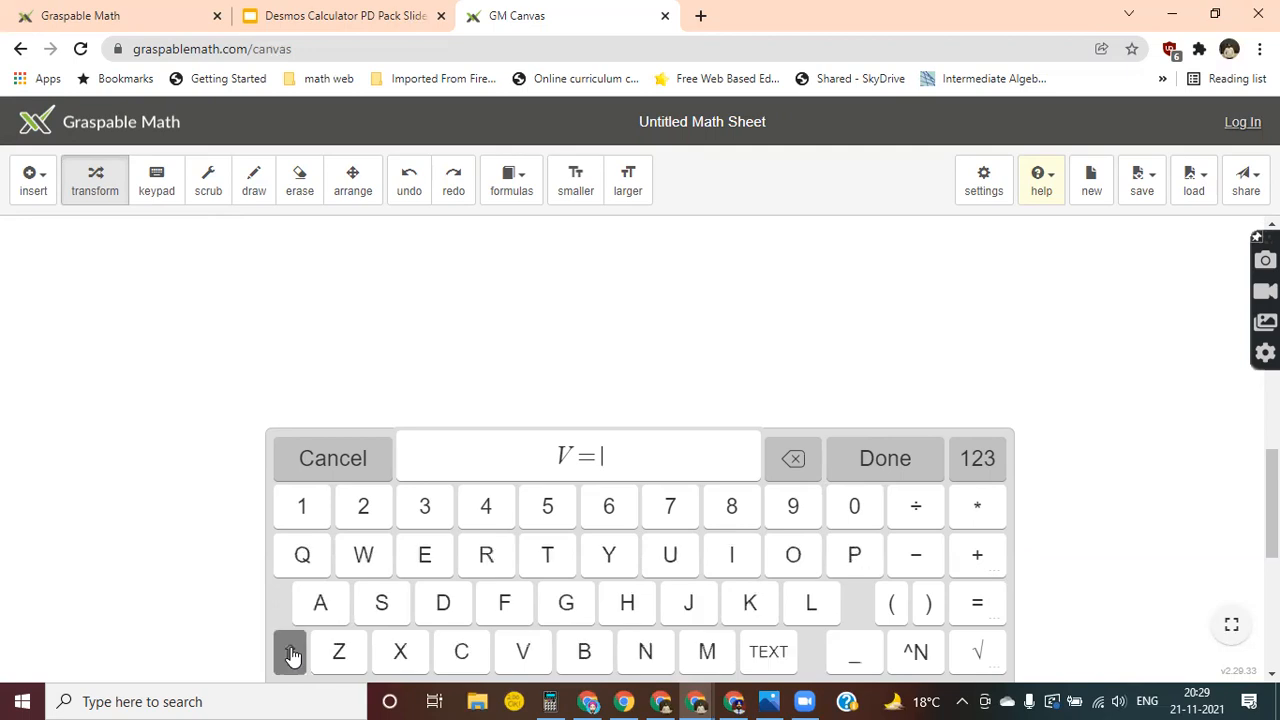
left_click(291, 654)
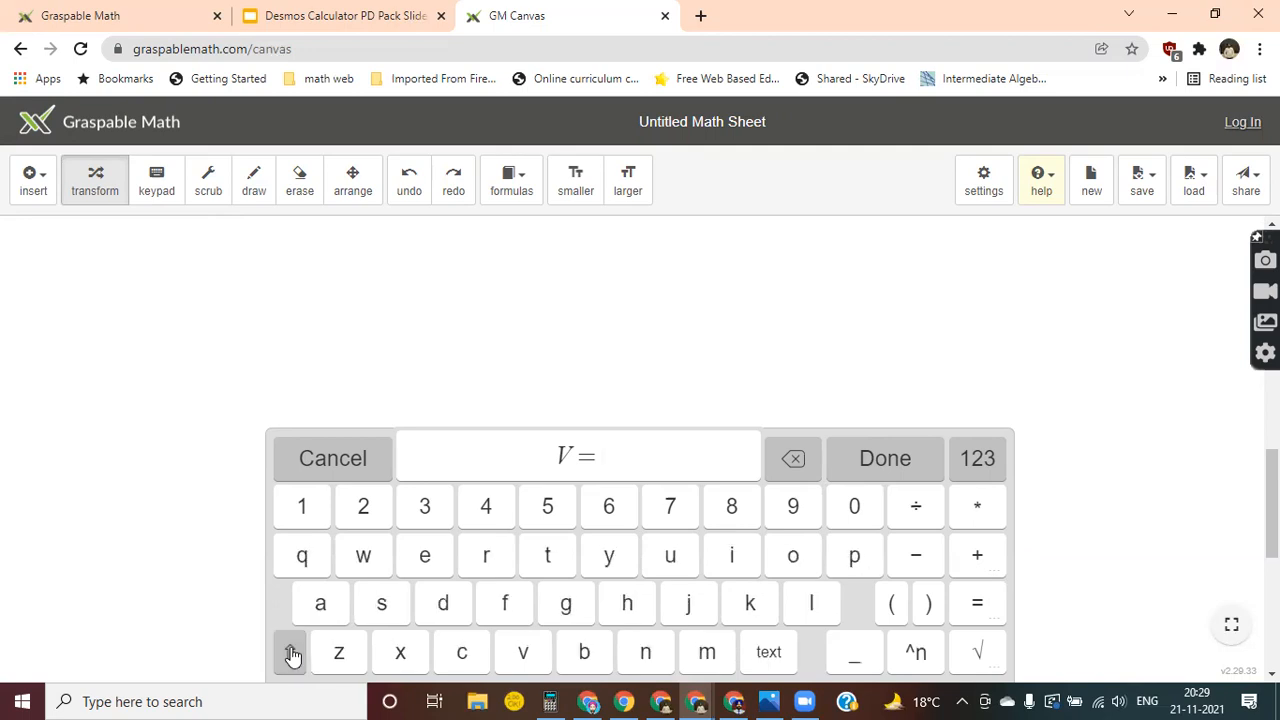
left_click(793, 466)
left_click(793, 466)
double_click(793, 466)
left_click(327, 464)
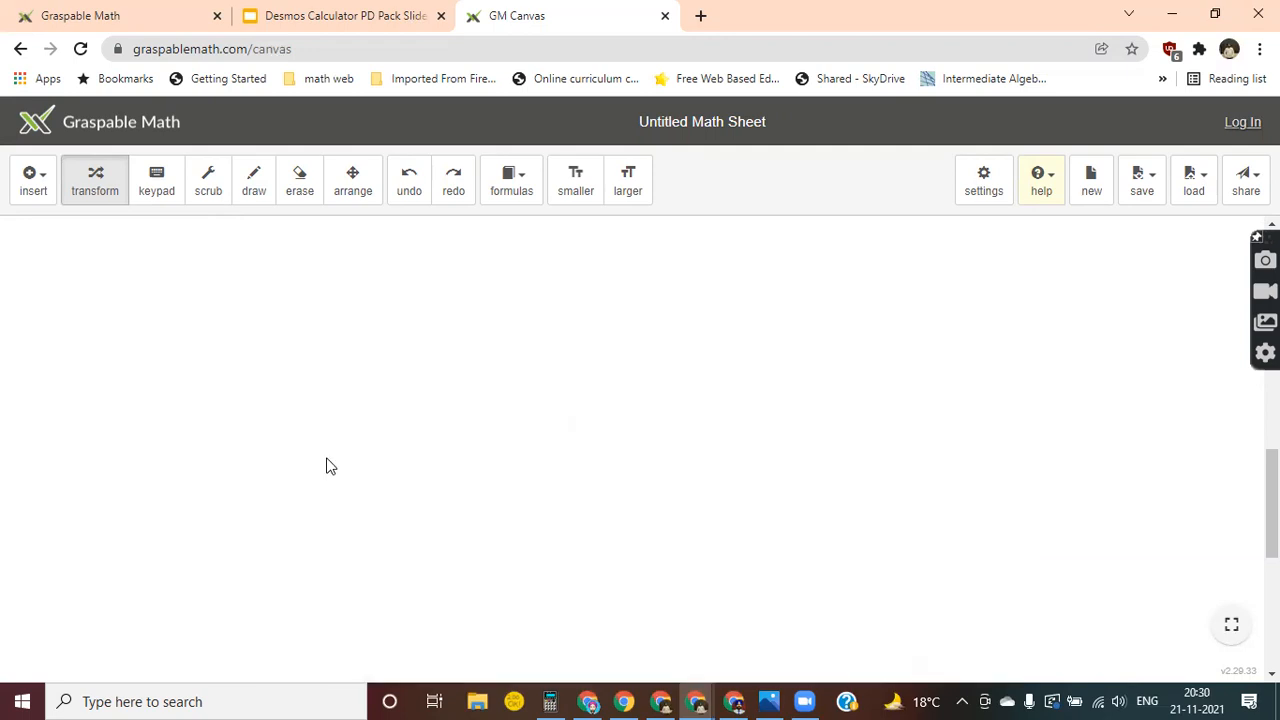
left_click(30, 182)
left_click(85, 309)
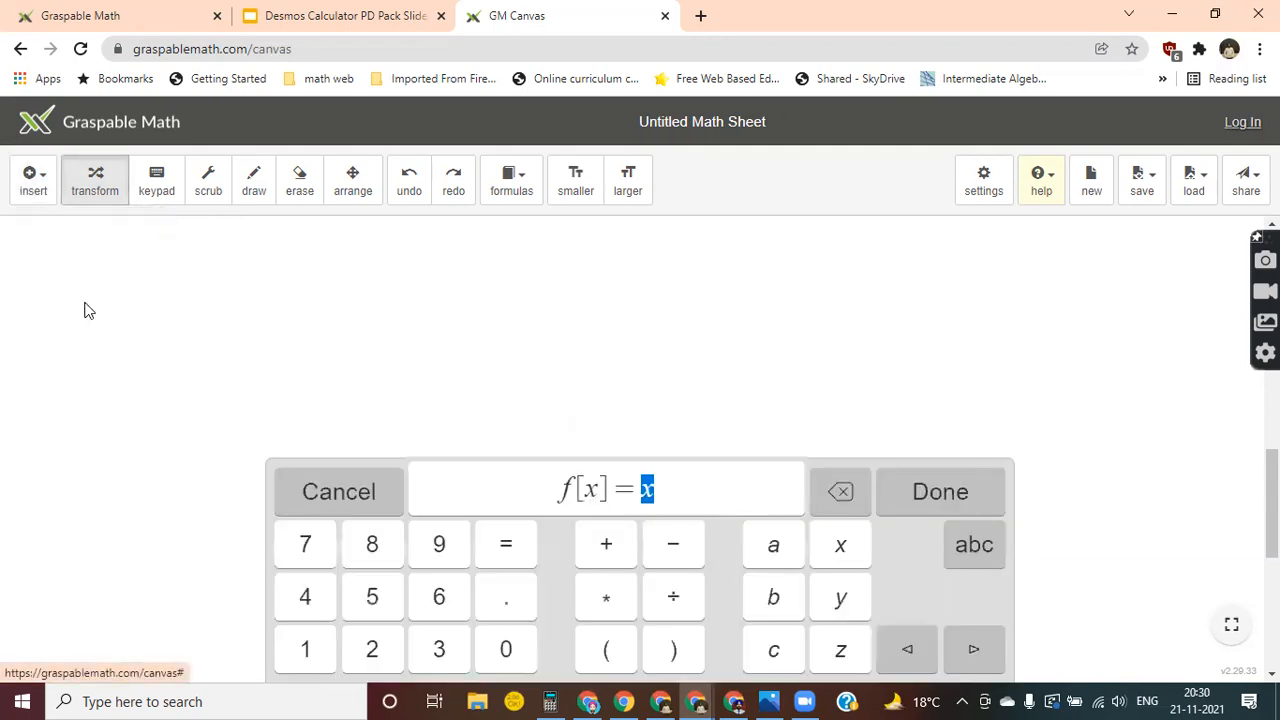
left_click(973, 545)
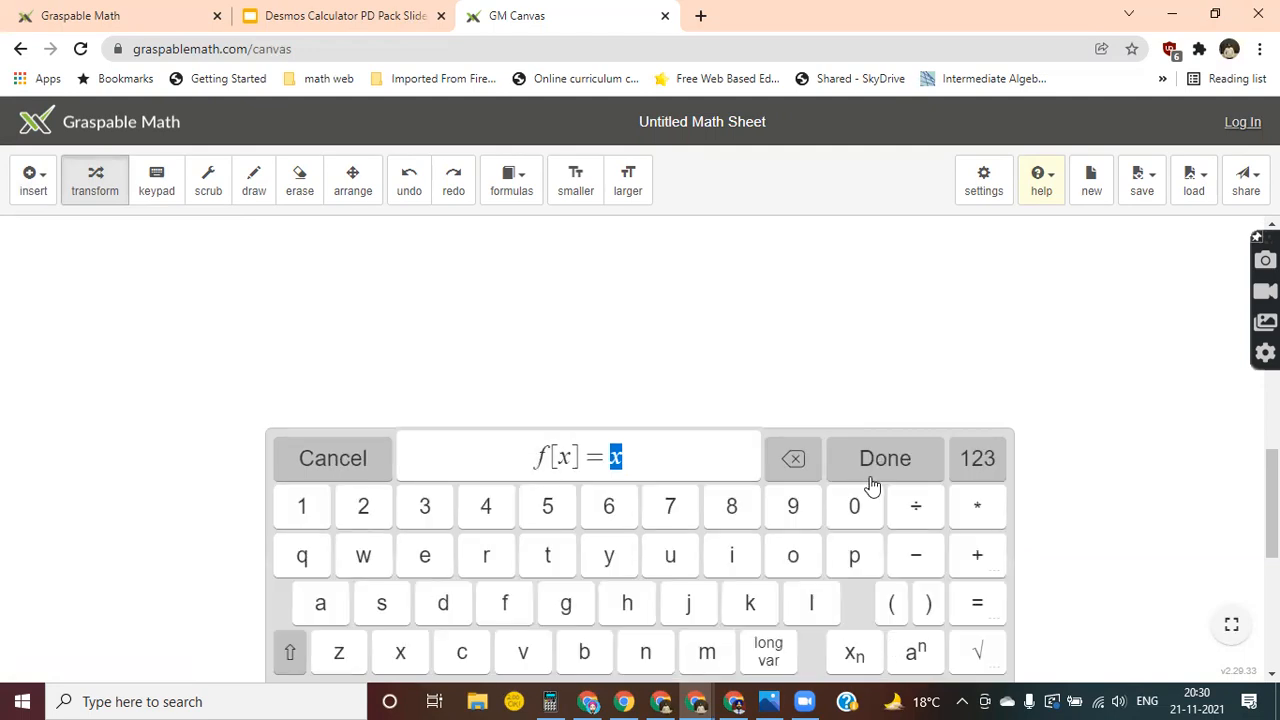
left_click(790, 472)
left_click(790, 472)
left_click(790, 472)
left_click(790, 472)
left_click(790, 472)
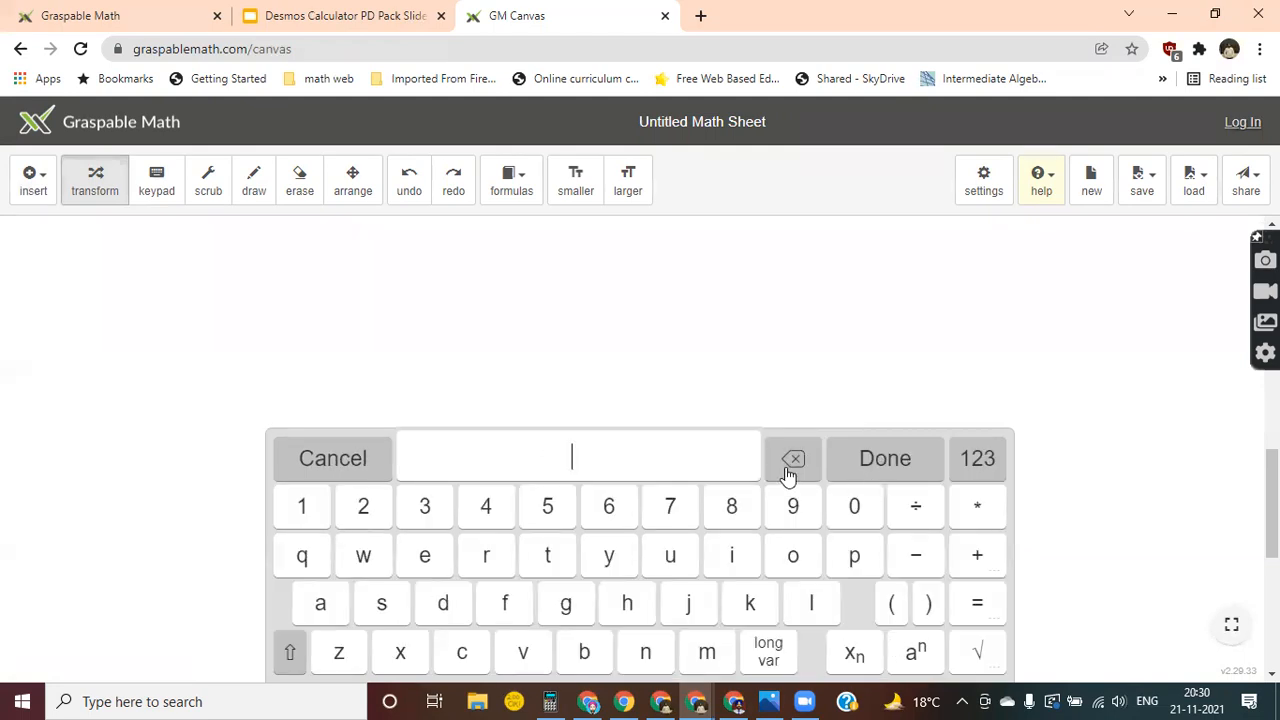
left_click(343, 458)
Insert the area formula A = l·b as a new math expression in the empty canvas area.
left_click(30, 178)
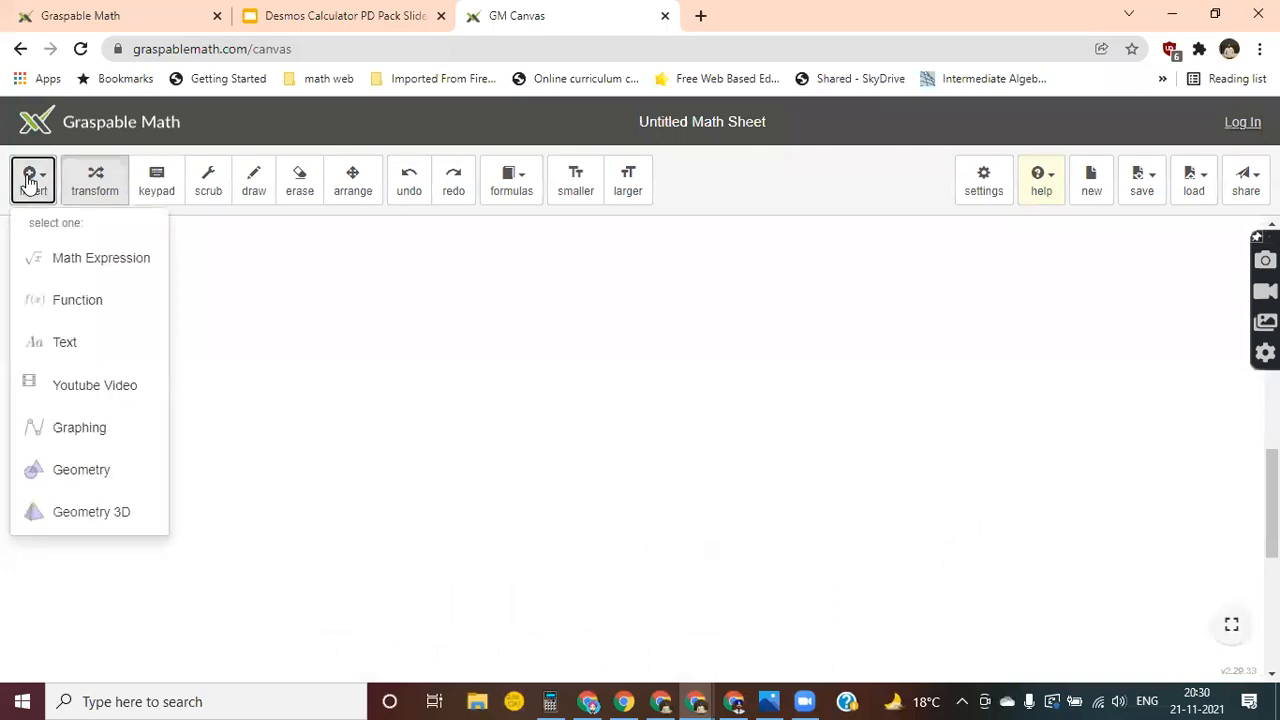
left_click(62, 260)
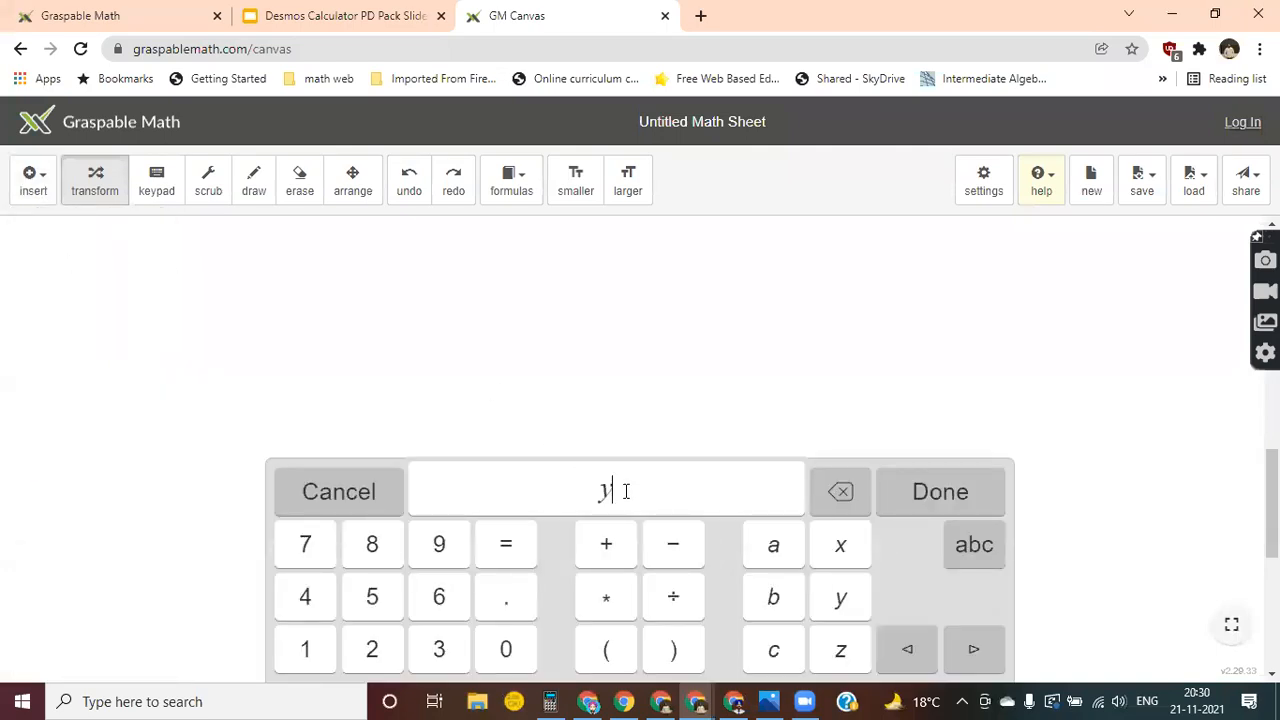
type("V =")
key("BackSpace")
type("A=")
left_click(968, 545)
left_click(812, 605)
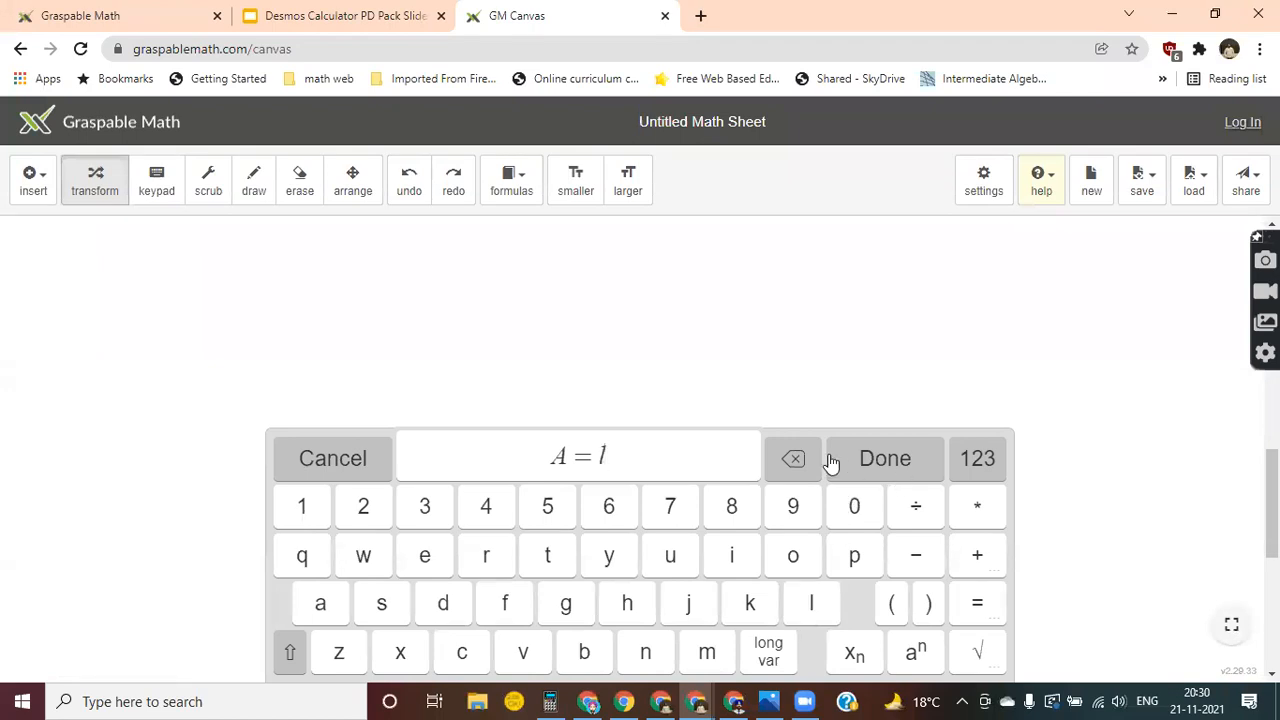
left_click(972, 520)
left_click(580, 652)
left_click(886, 462)
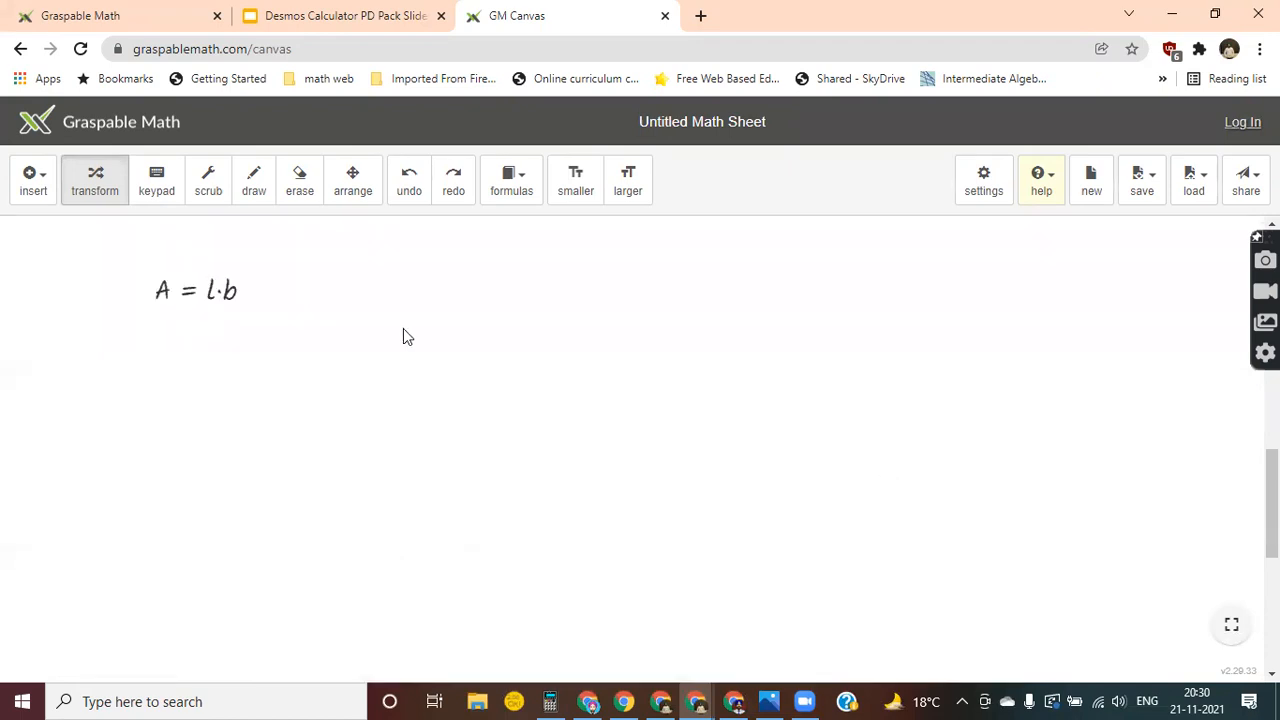
Insert l = 2 and b = 3 as two separate math expressions.
left_click(34, 186)
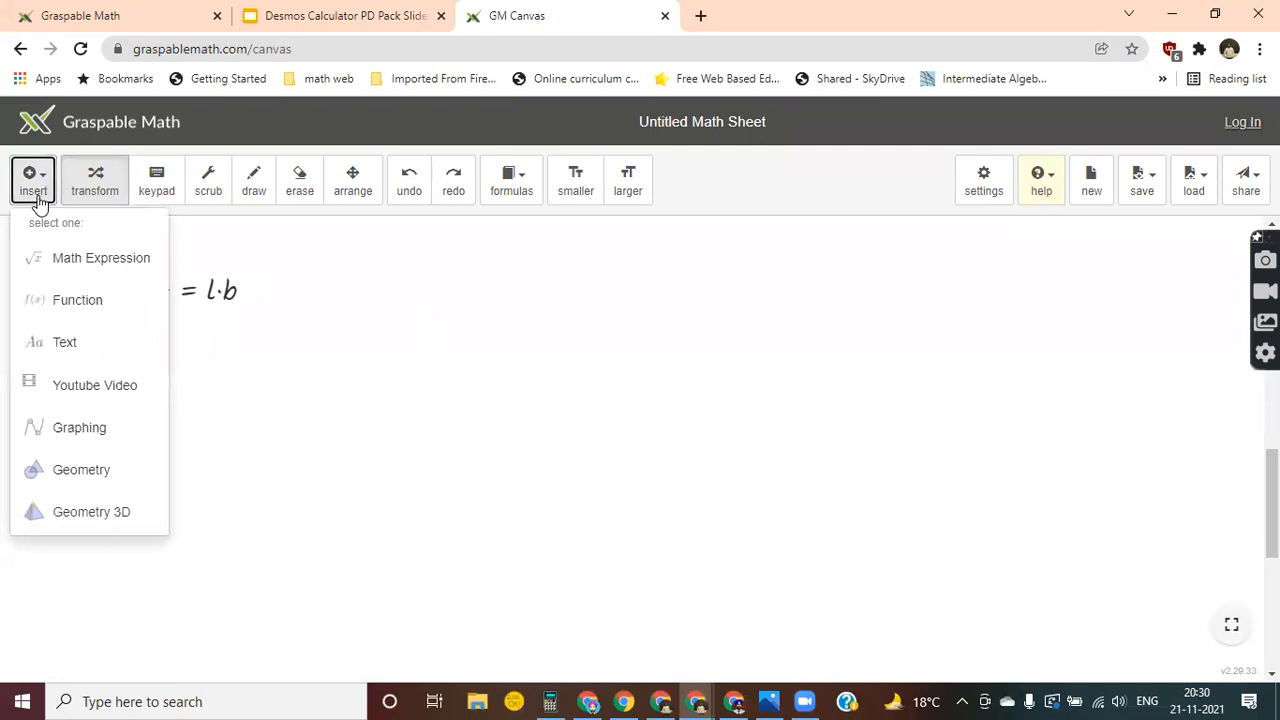
left_click(64, 262)
type("l = 2")
key("Return")
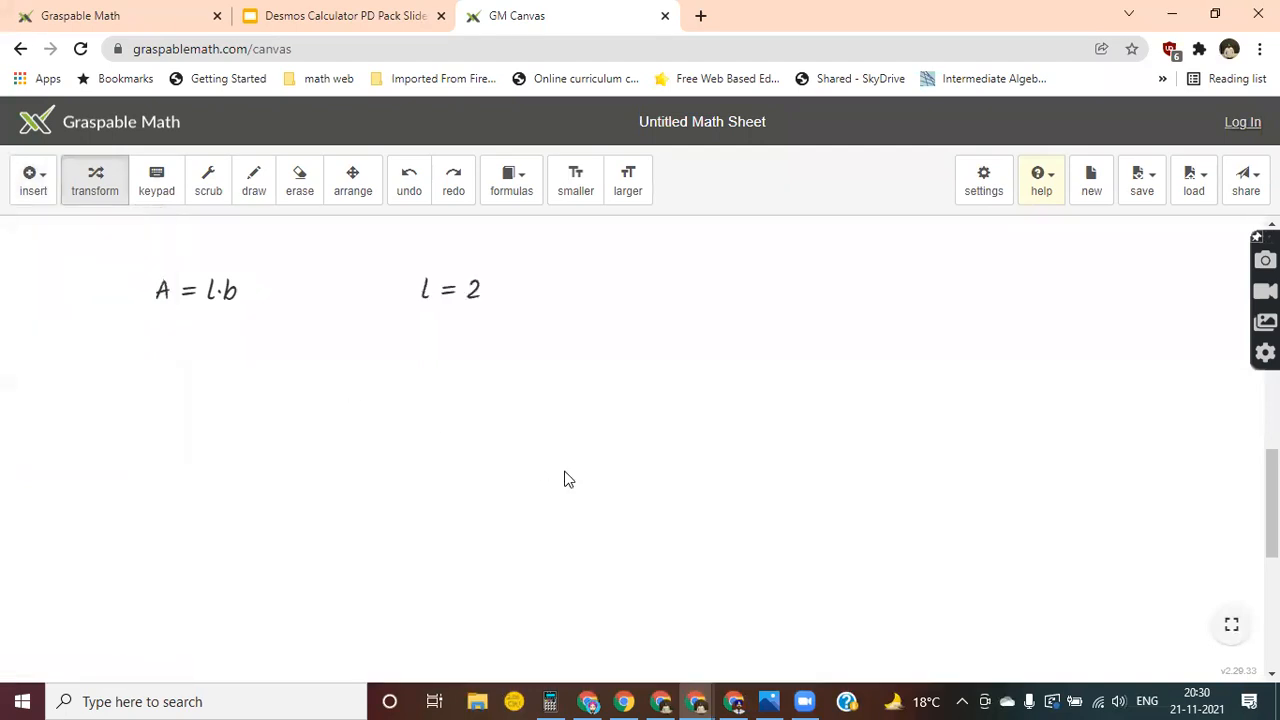
left_click(38, 190)
left_click(93, 262)
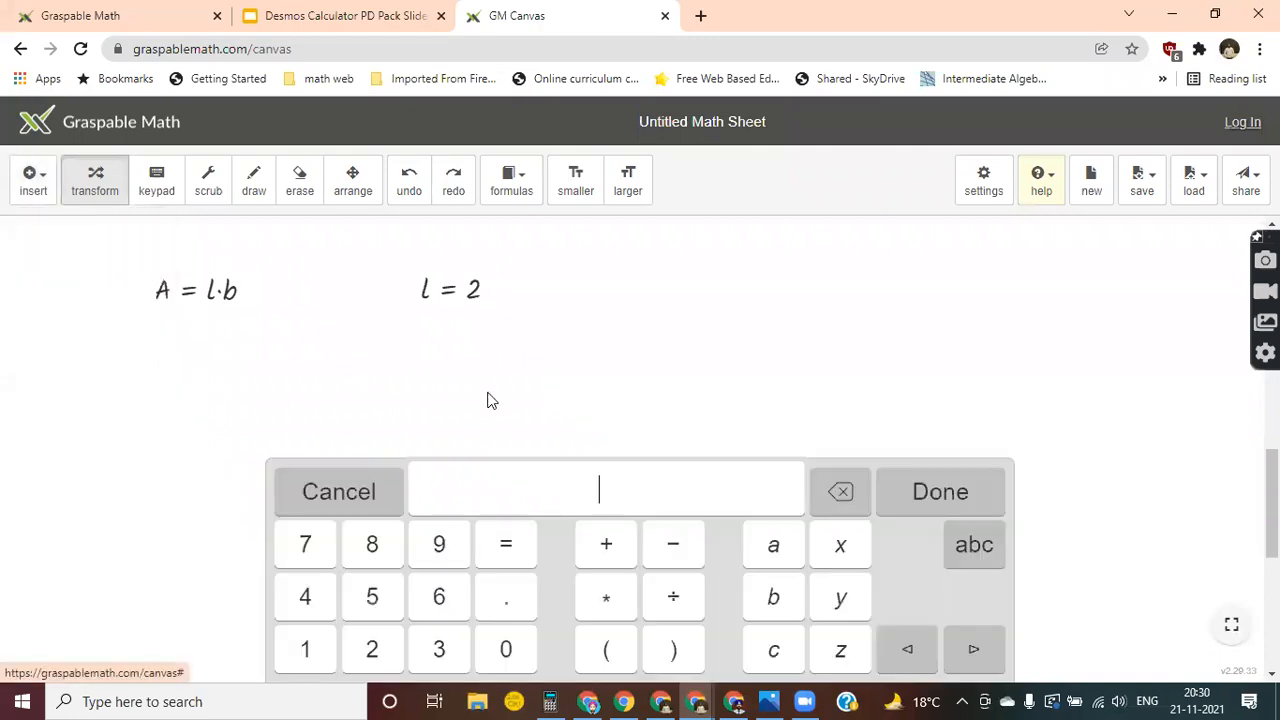
type("b = 3")
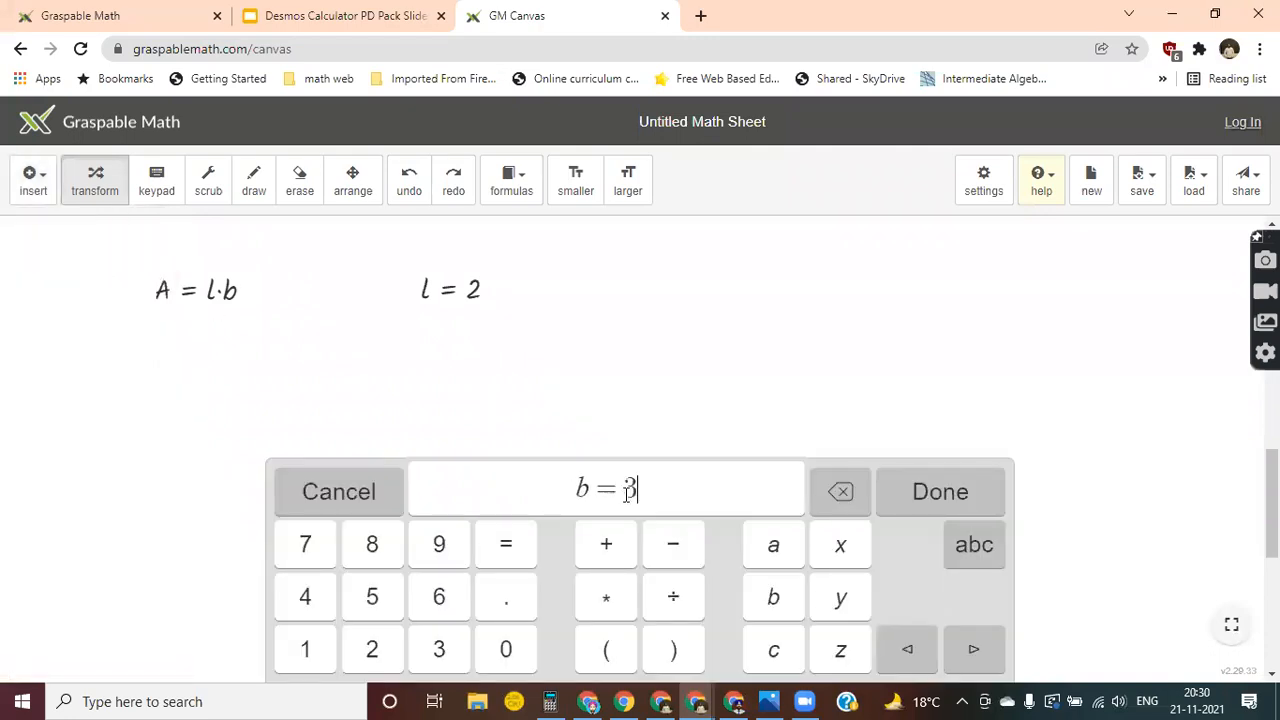
key("Return")
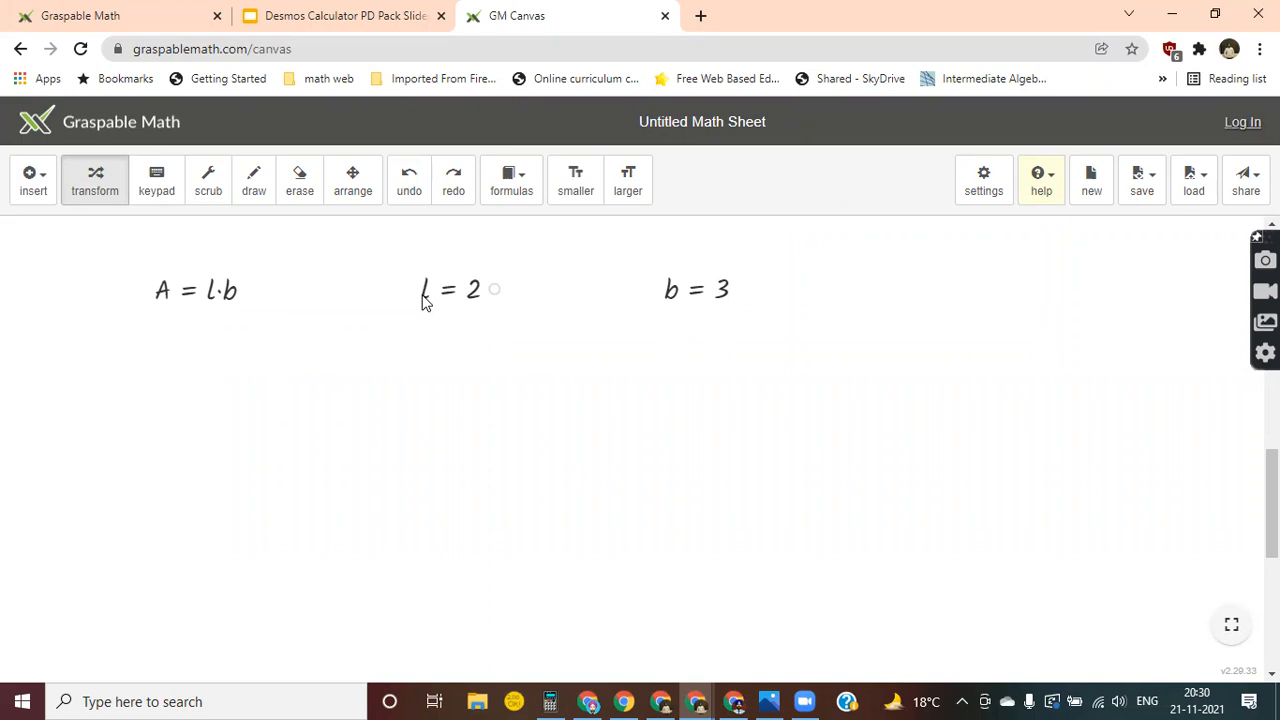
Substitute l = 2 and b = 3 into A = l·b and simplify the result to A = 6.
left_click_drag(425, 289, 210, 292)
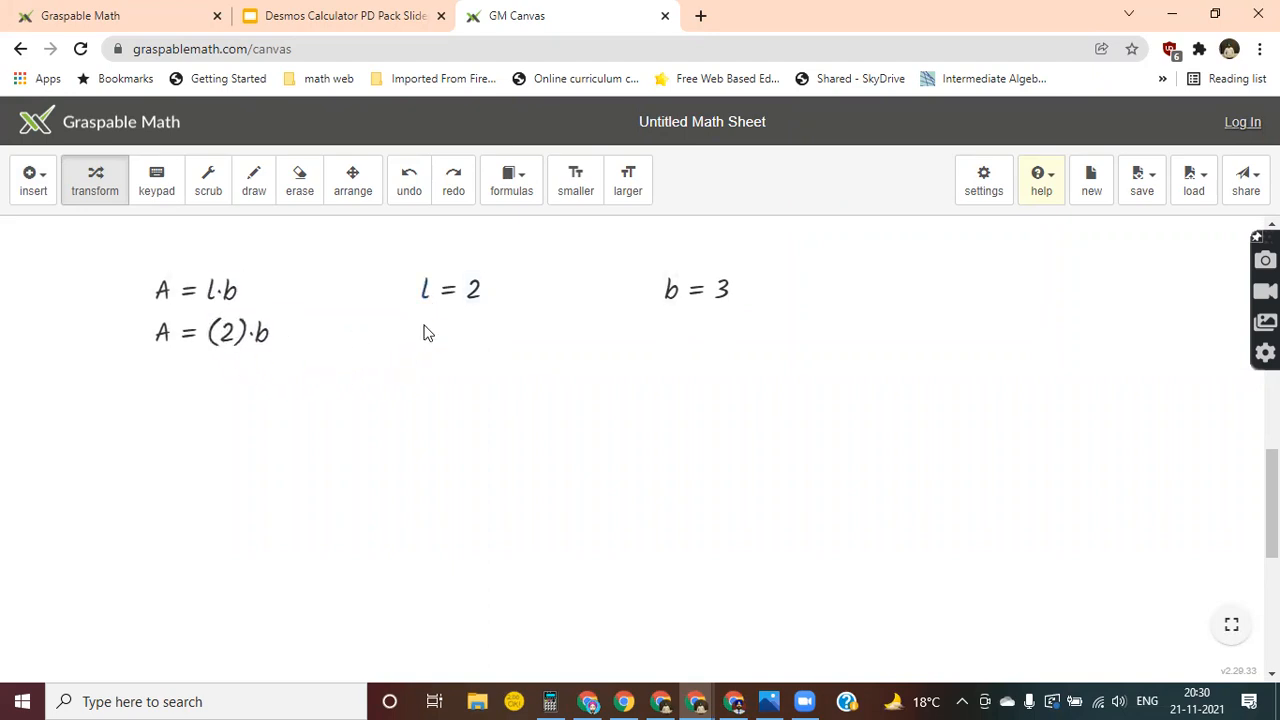
left_click_drag(669, 292, 261, 332)
left_click(252, 338)
left_click(251, 382)
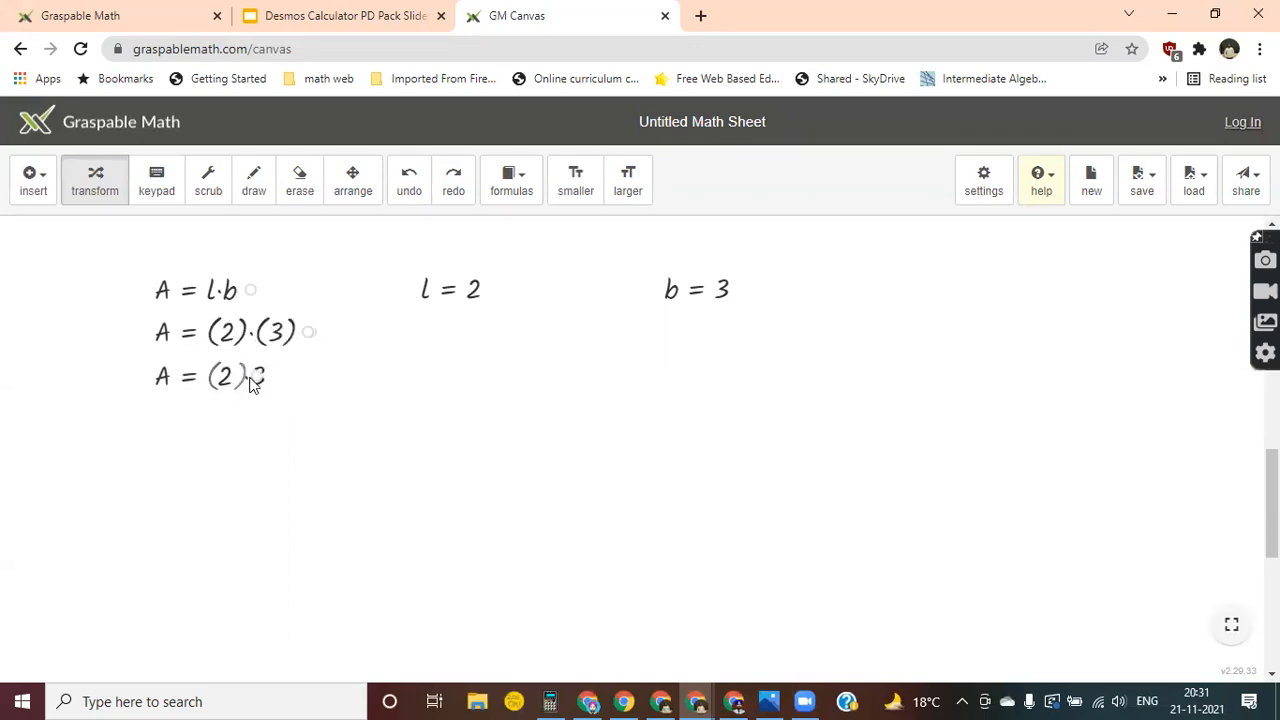
left_click(226, 386)
Scrub the value of l to 1.4 and the value of b to 4.1.
left_click(215, 194)
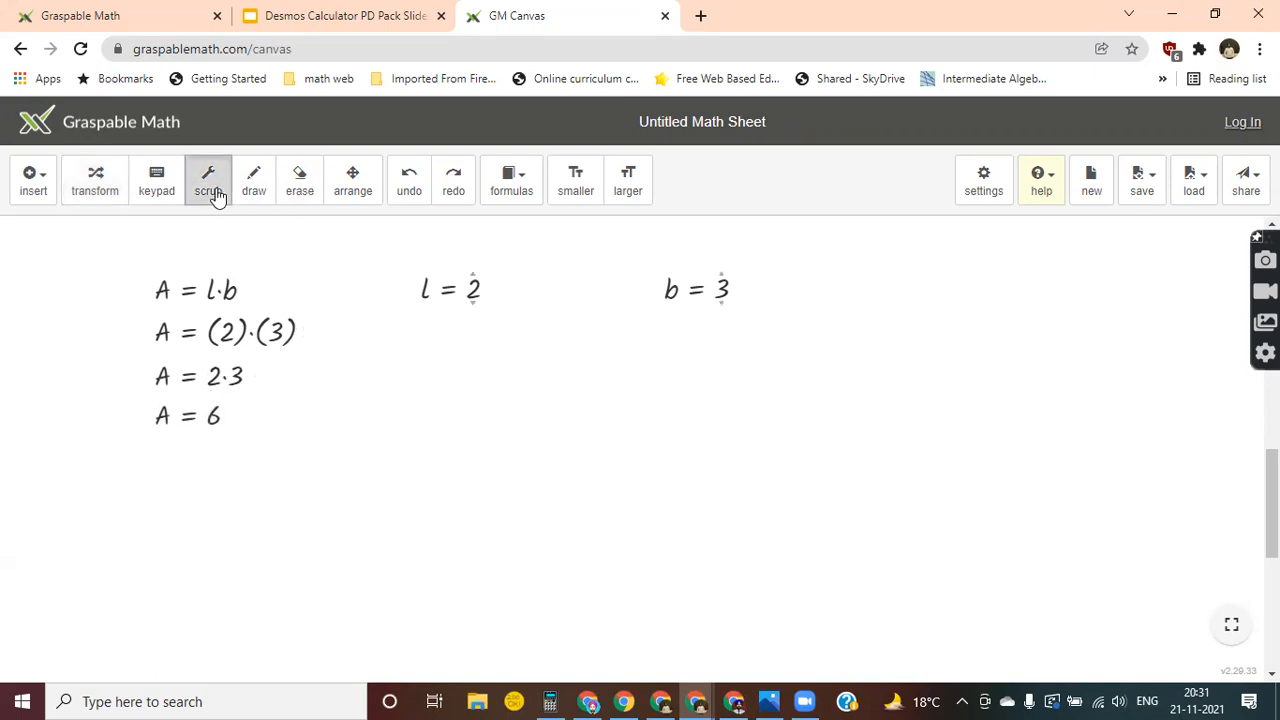
mouse_move(470, 272)
left_mouse_down()
mouse_move(476, 234)
mouse_move(475, 351)
mouse_move(486, 289)
left_mouse_up()
left_click_drag(724, 278, 733, 226)
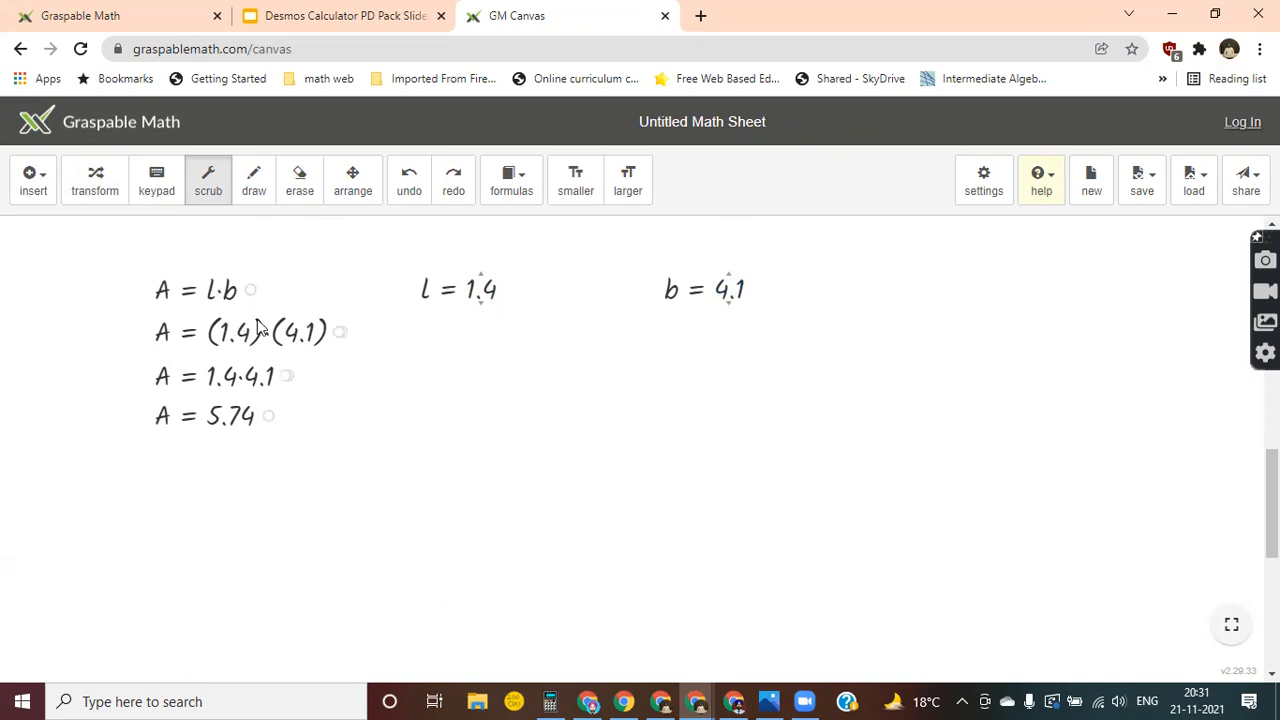
Insert the equation y = t + 2x as a new math expression.
left_click(33, 178)
left_click(93, 262)
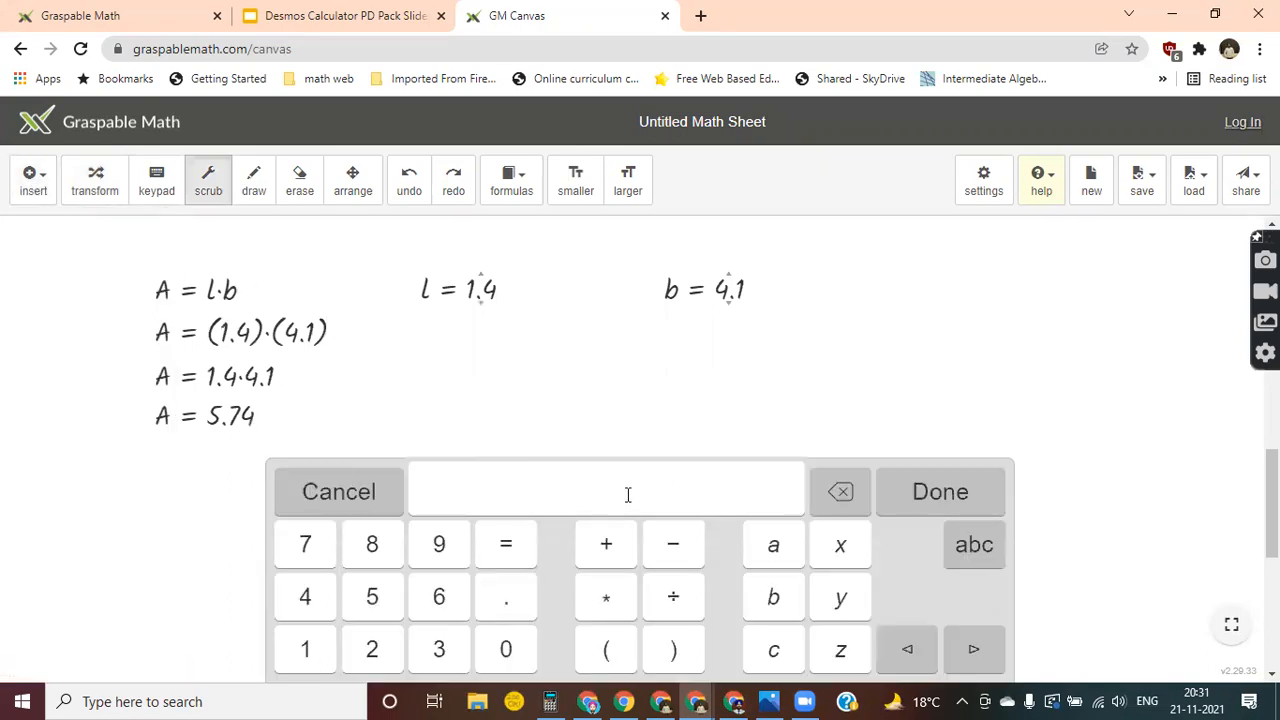
type("y=t+x")
key("Left")
type("2")
left_click(937, 500)
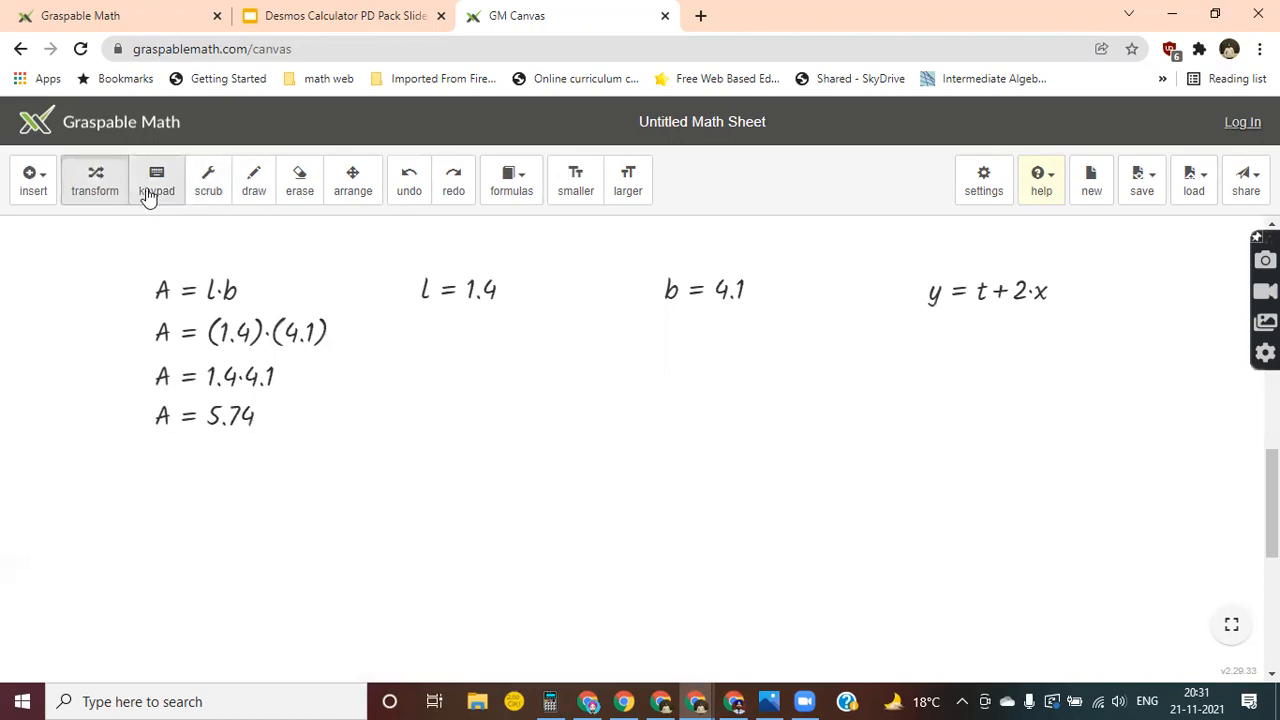
Insert t = 3 and x = 5 as two separate math expressions.
left_click(33, 180)
left_click(100, 260)
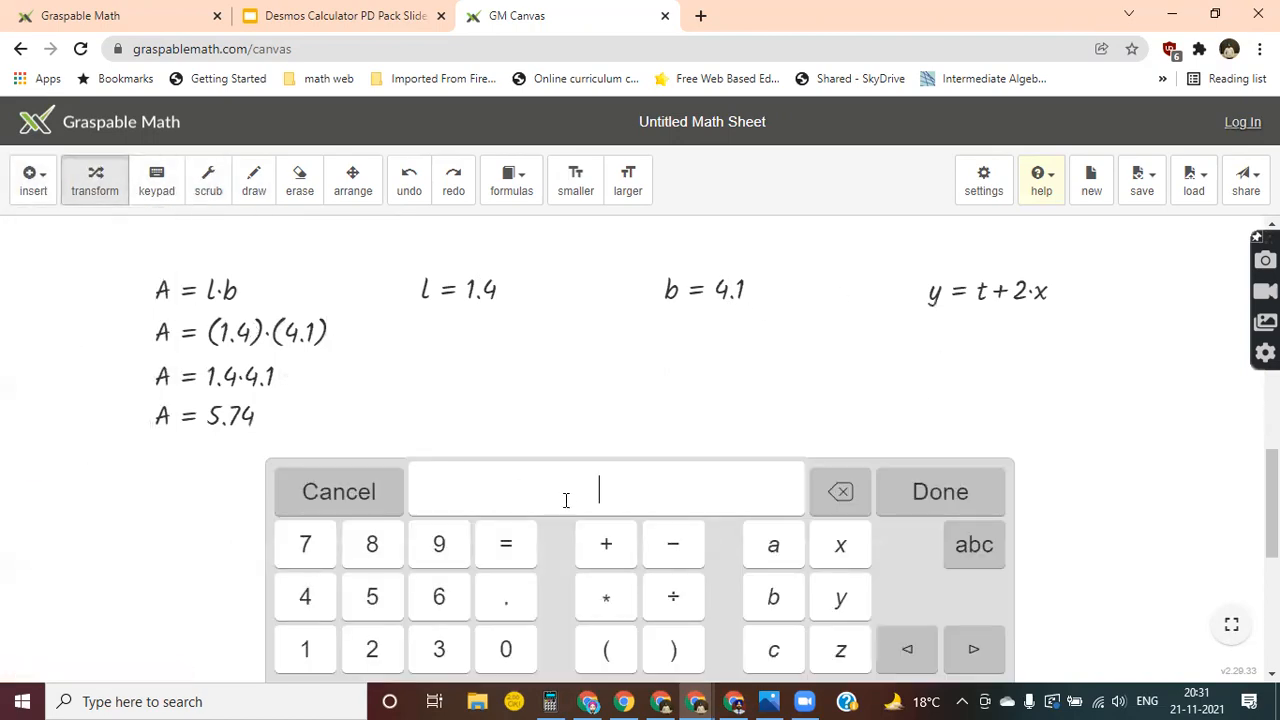
type("t = 3")
key("Return")
left_click(35, 185)
left_click(70, 260)
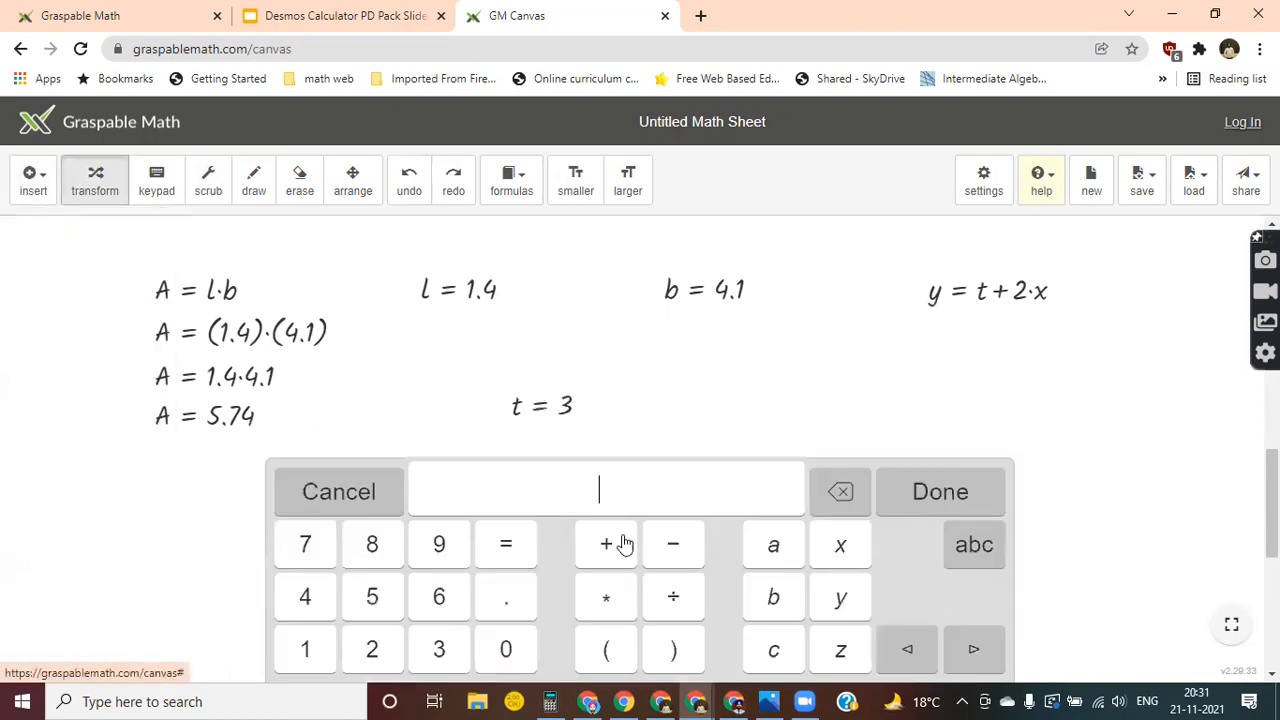
type("x = 5")
key("Return")
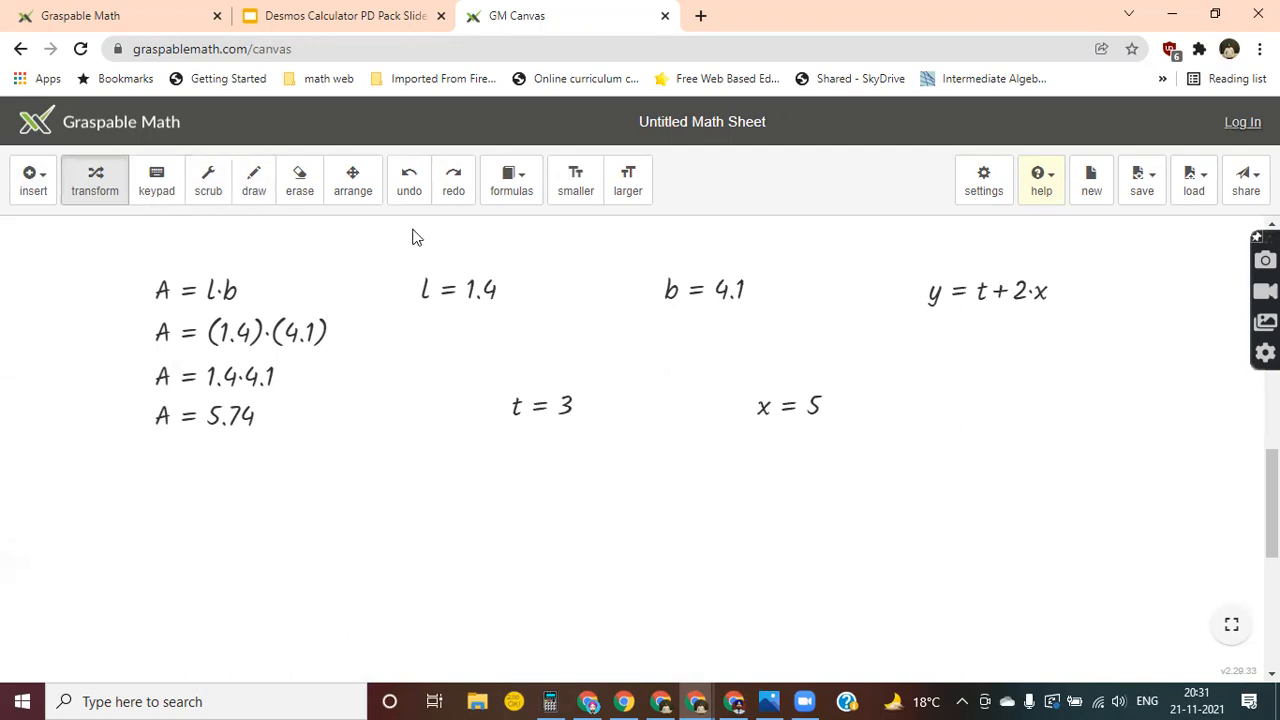
Rearrange the canvas so l and b sit above the A derivation, and t and x sit above y = t + 2x.
left_click(352, 182)
left_click_drag(466, 297, 94, 252)
left_click_drag(694, 297, 209, 252)
left_click_drag(211, 328, 98, 353)
left_click_drag(529, 406, 510, 310)
left_click_drag(763, 403, 644, 297)
left_click_drag(947, 299, 533, 399)
Substitute t = 3 and x = 5 into y = t + 2x and simplify the right side to a single number.
left_click(95, 186)
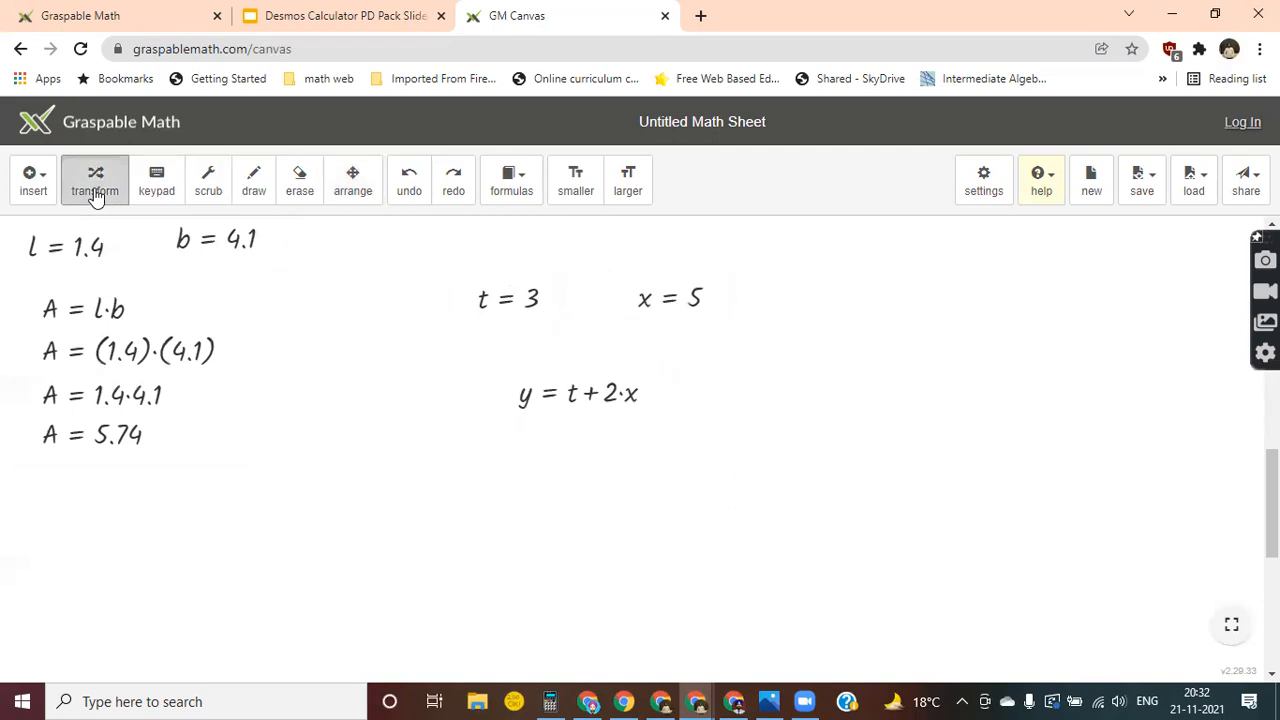
left_click_drag(483, 302, 571, 395)
left_click_drag(645, 310, 666, 449)
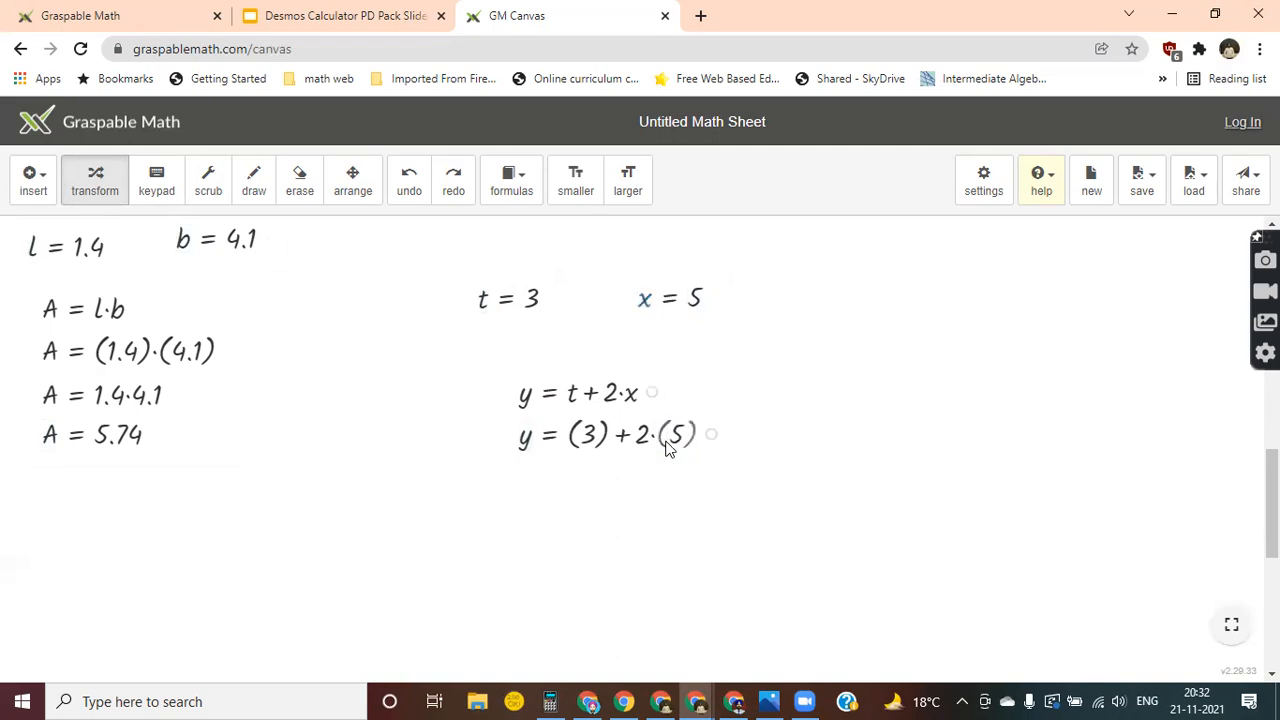
left_click(655, 440)
left_click(650, 480)
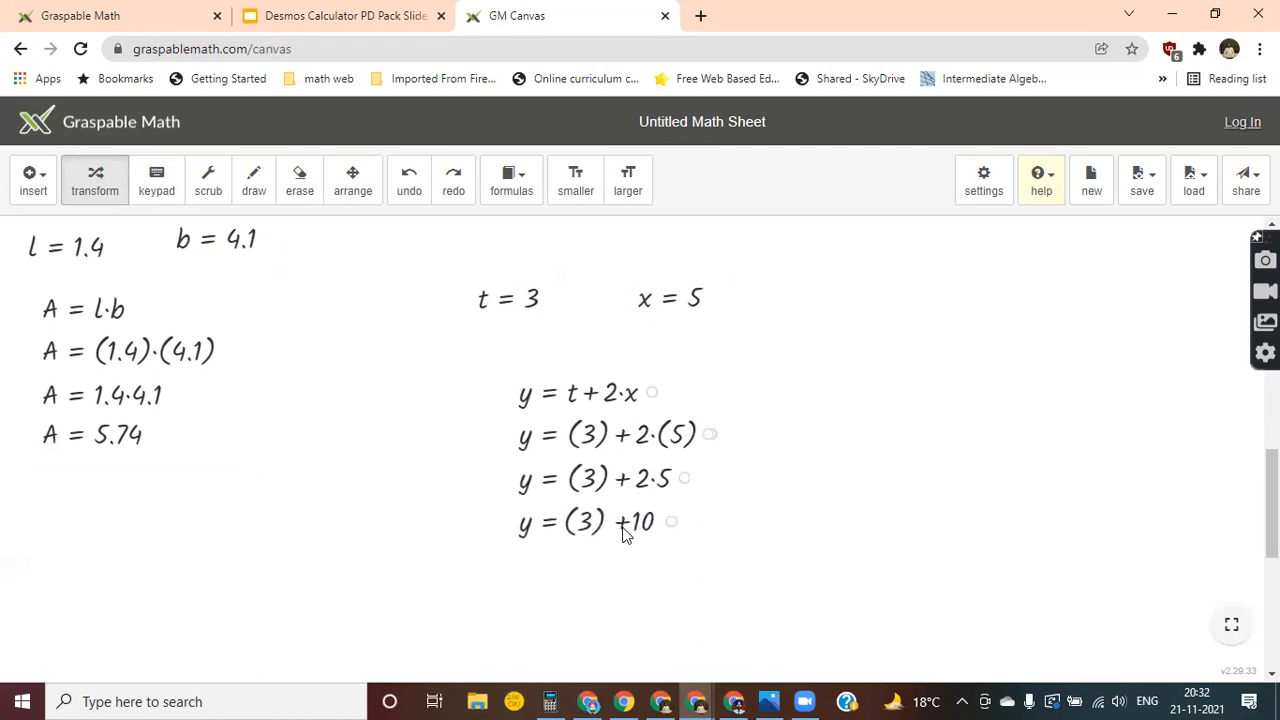
left_click(590, 528)
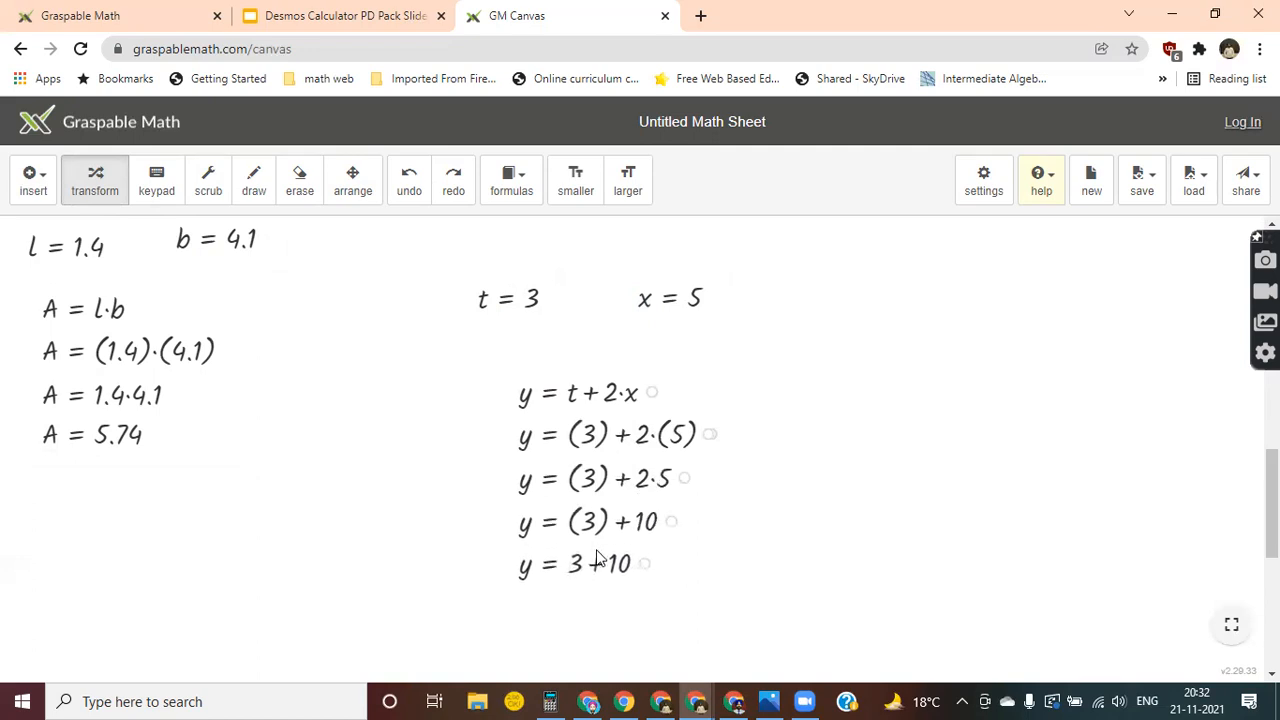
left_click(600, 572)
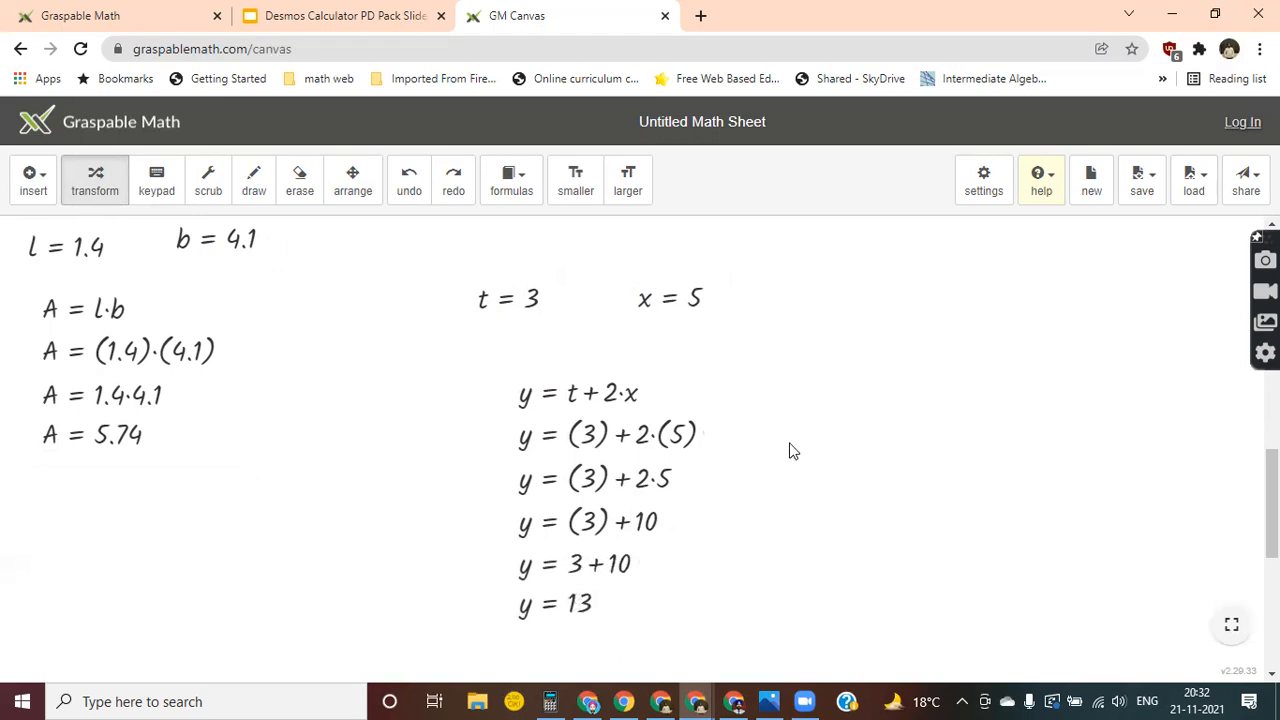
Scrub the value of t to 3.6 and the value of x back to 5.
left_click(208, 190)
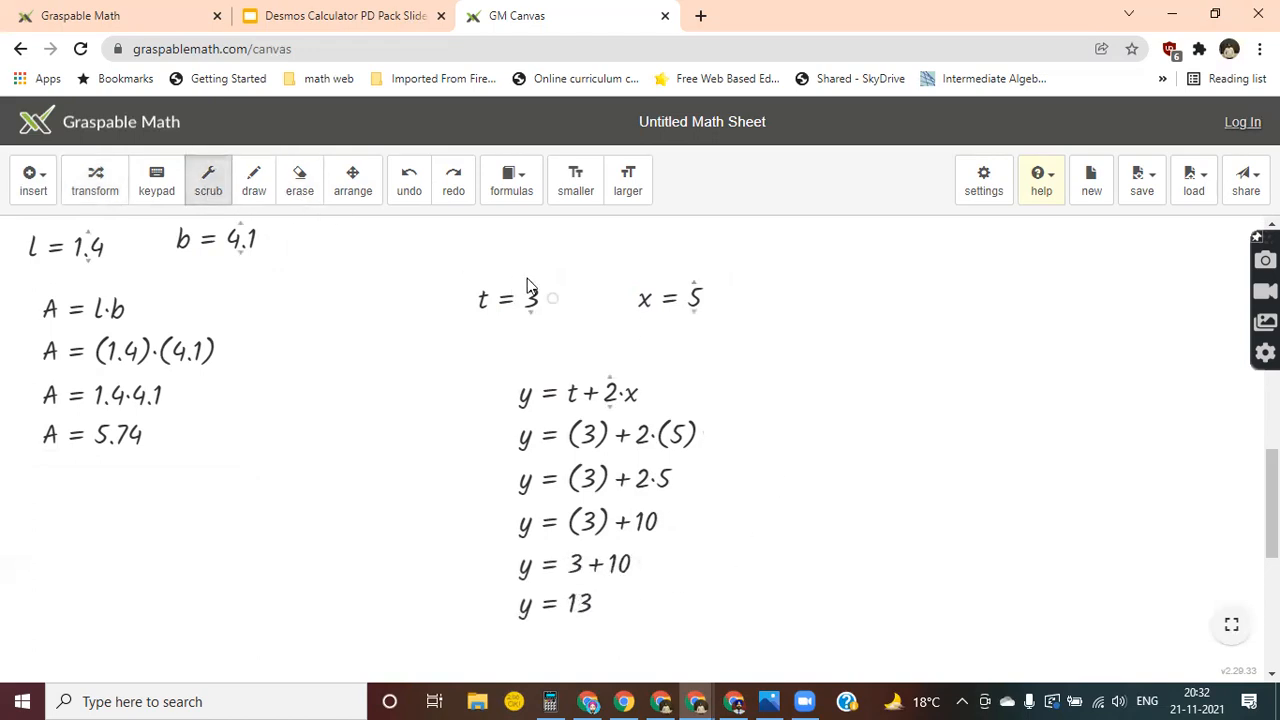
left_click_drag(531, 290, 540, 252)
left_click_drag(694, 292, 720, 288)
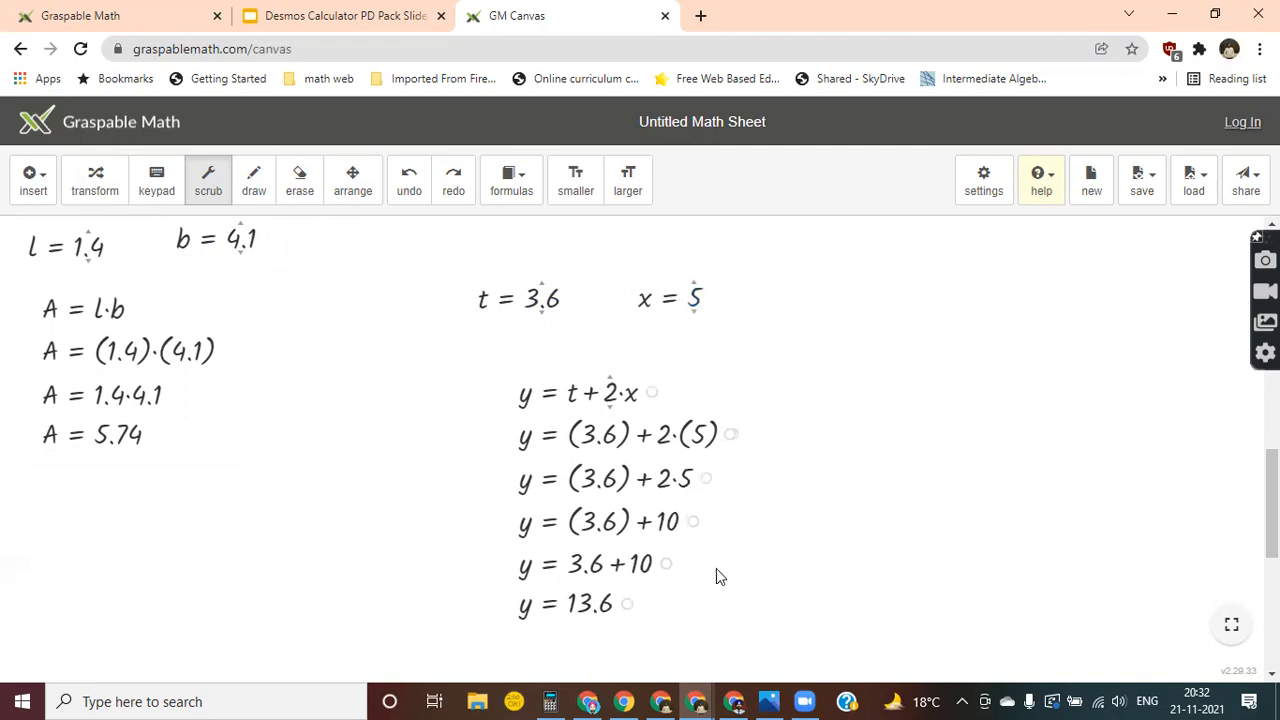
scroll(716, 569, "down", 1)
scroll(716, 570, "down", 5)
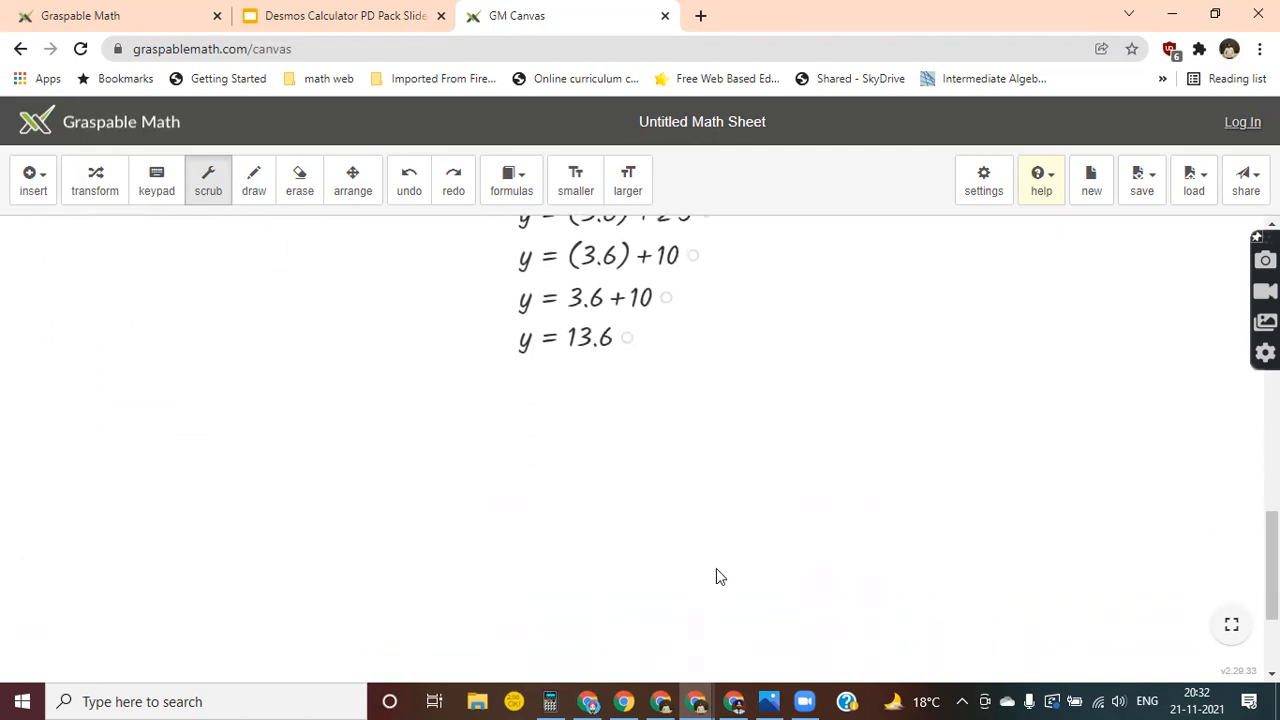
left_click(33, 195)
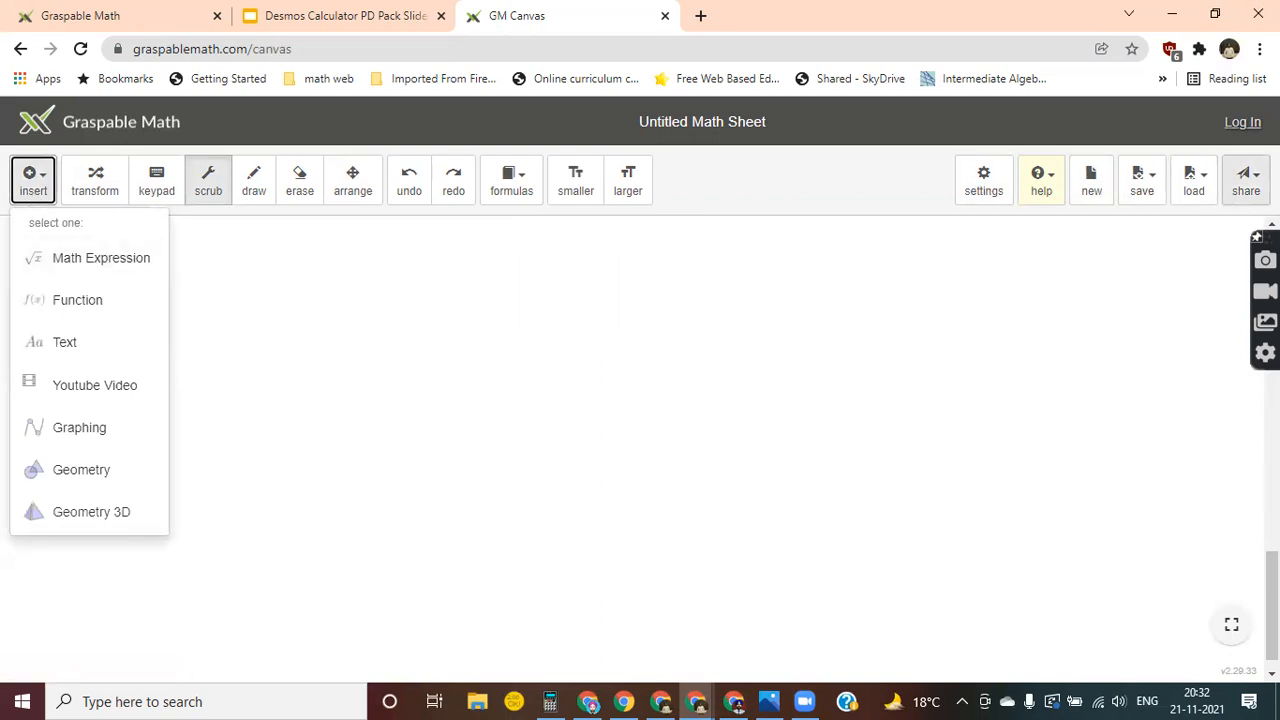
left_click(831, 191)
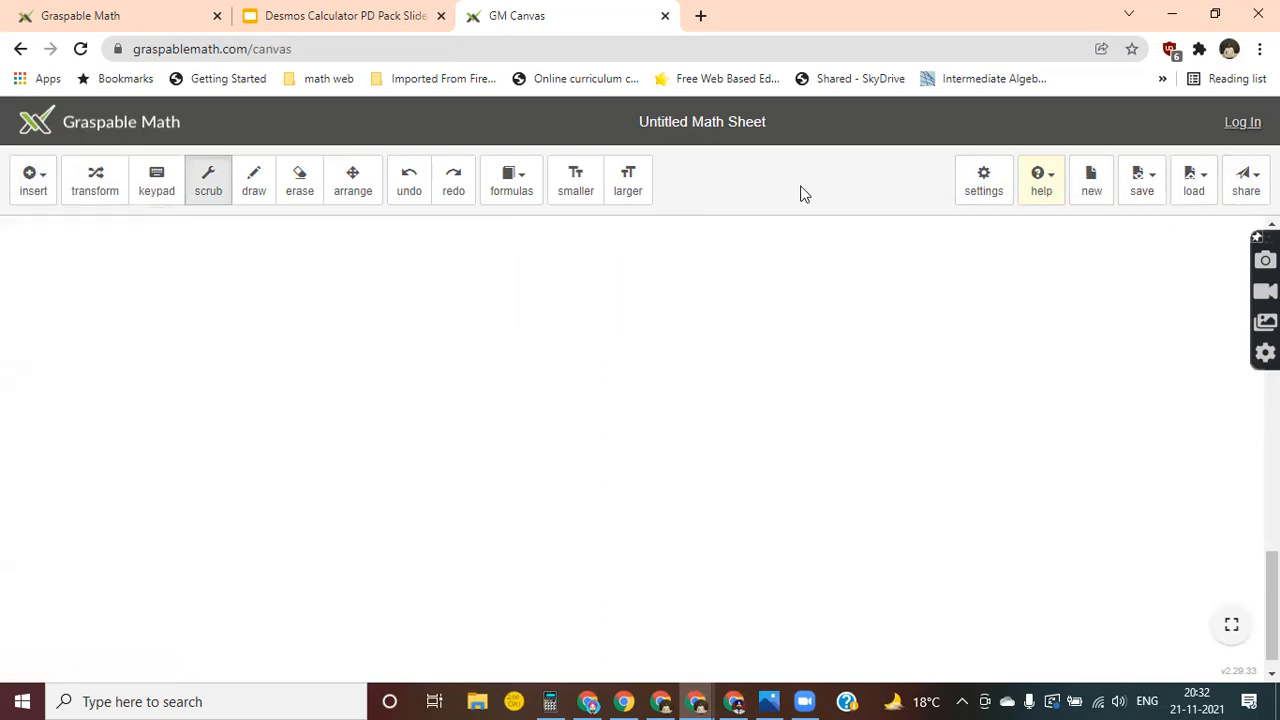
Log in to Graspable Math with the Google account.
left_click(1242, 126)
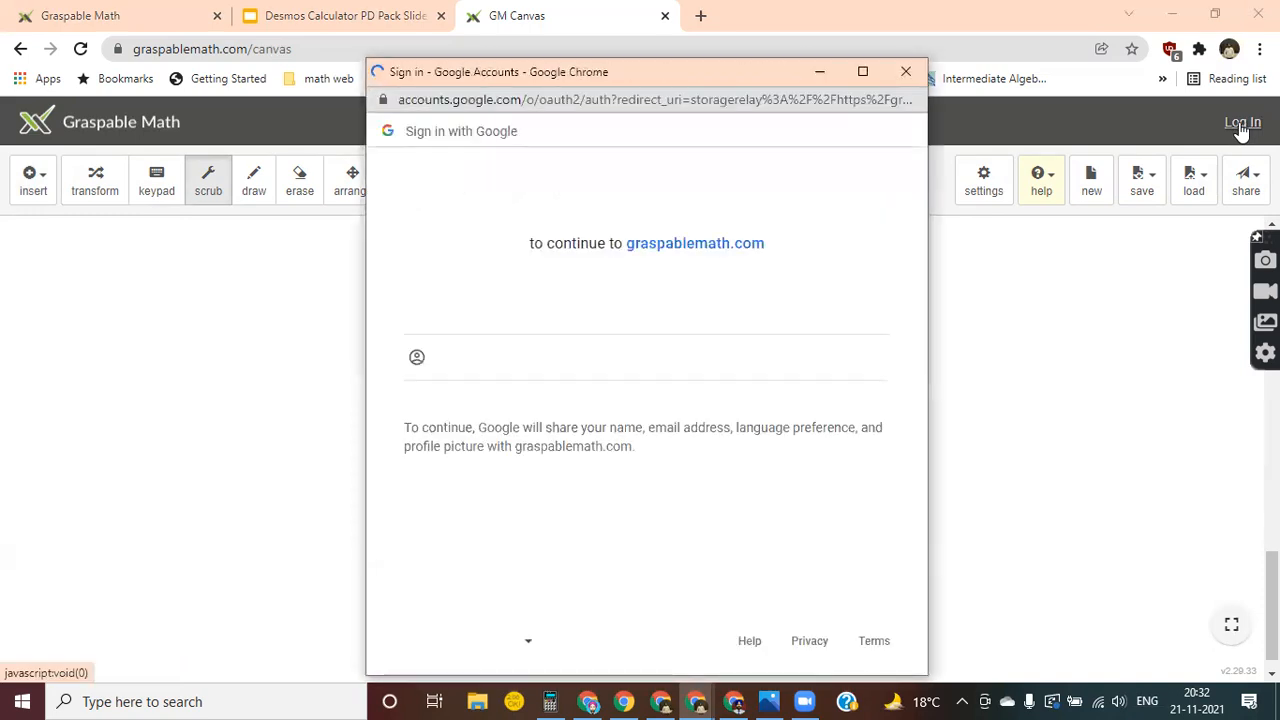
left_click(518, 298)
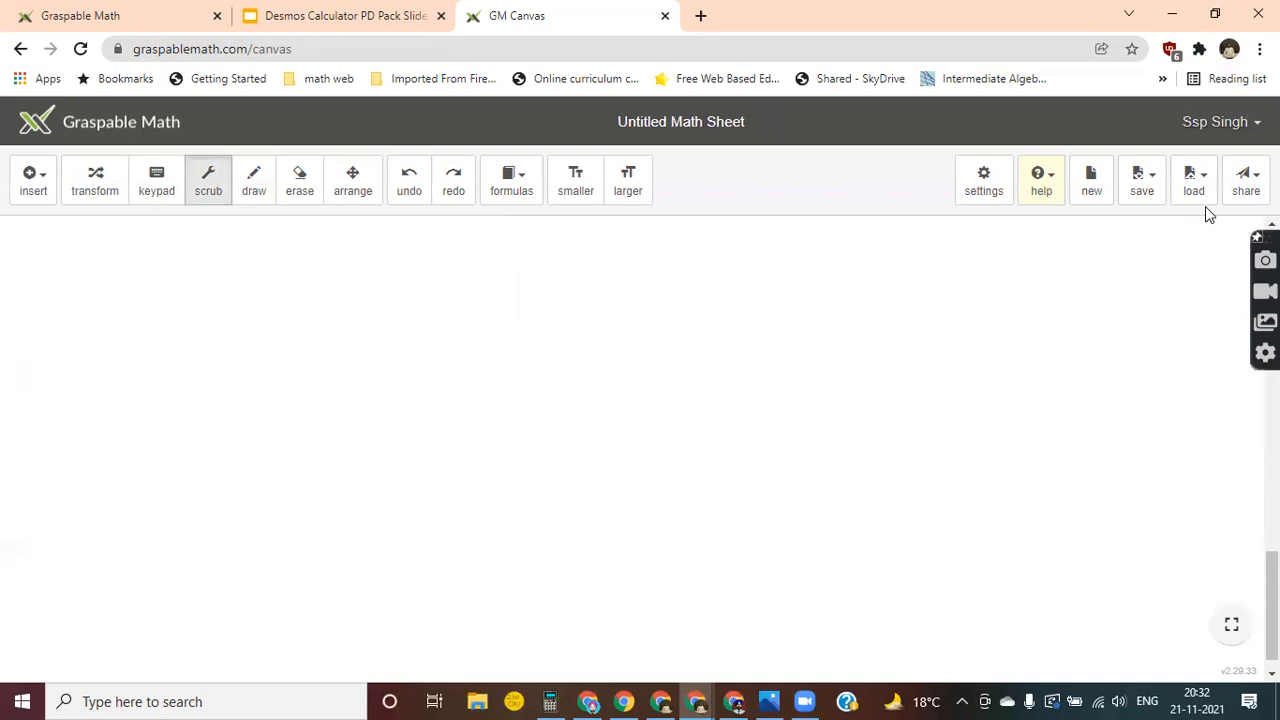
Save the untitled math sheet under the title 21stNov so it can be shared.
left_click(1246, 181)
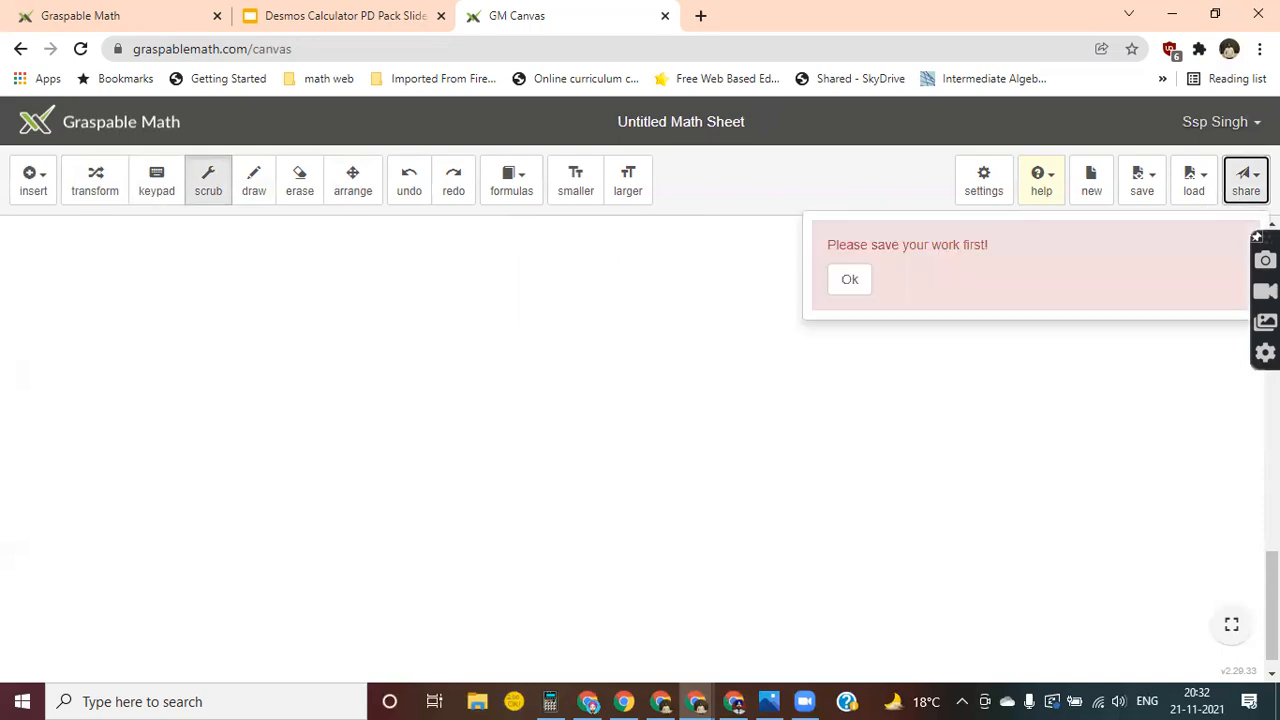
left_click(849, 280)
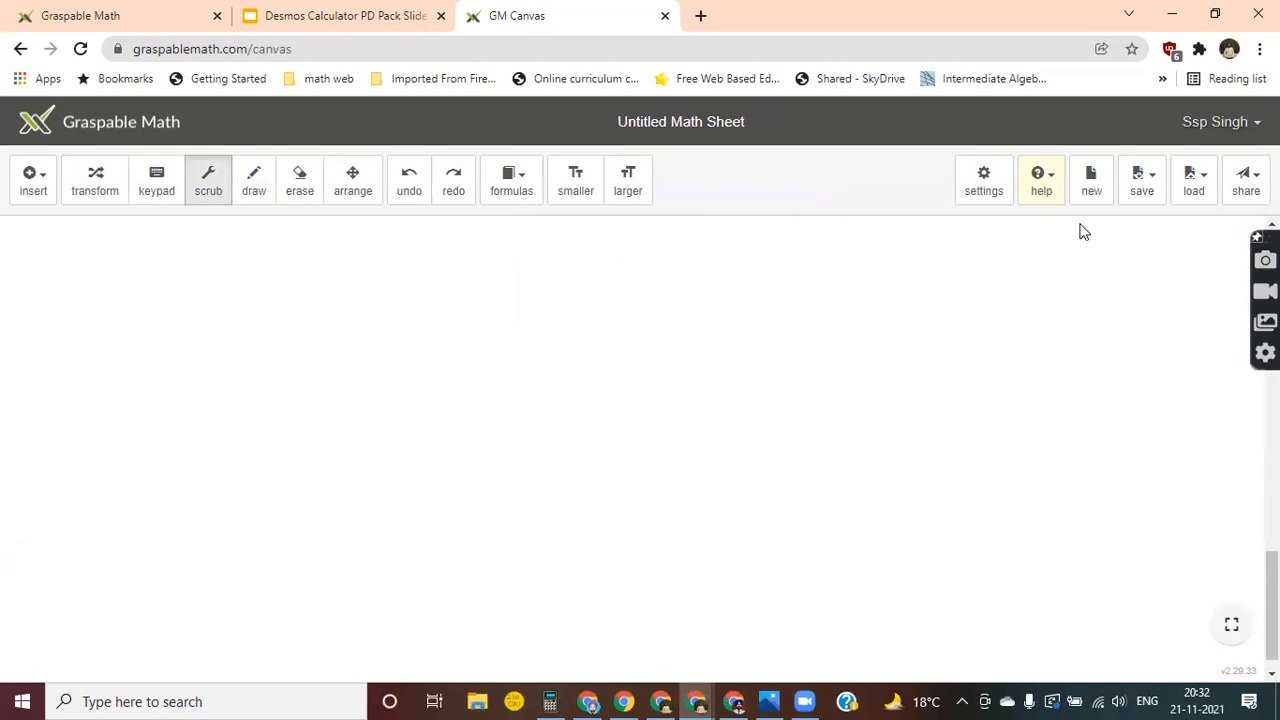
left_click(1136, 196)
left_click(893, 382)
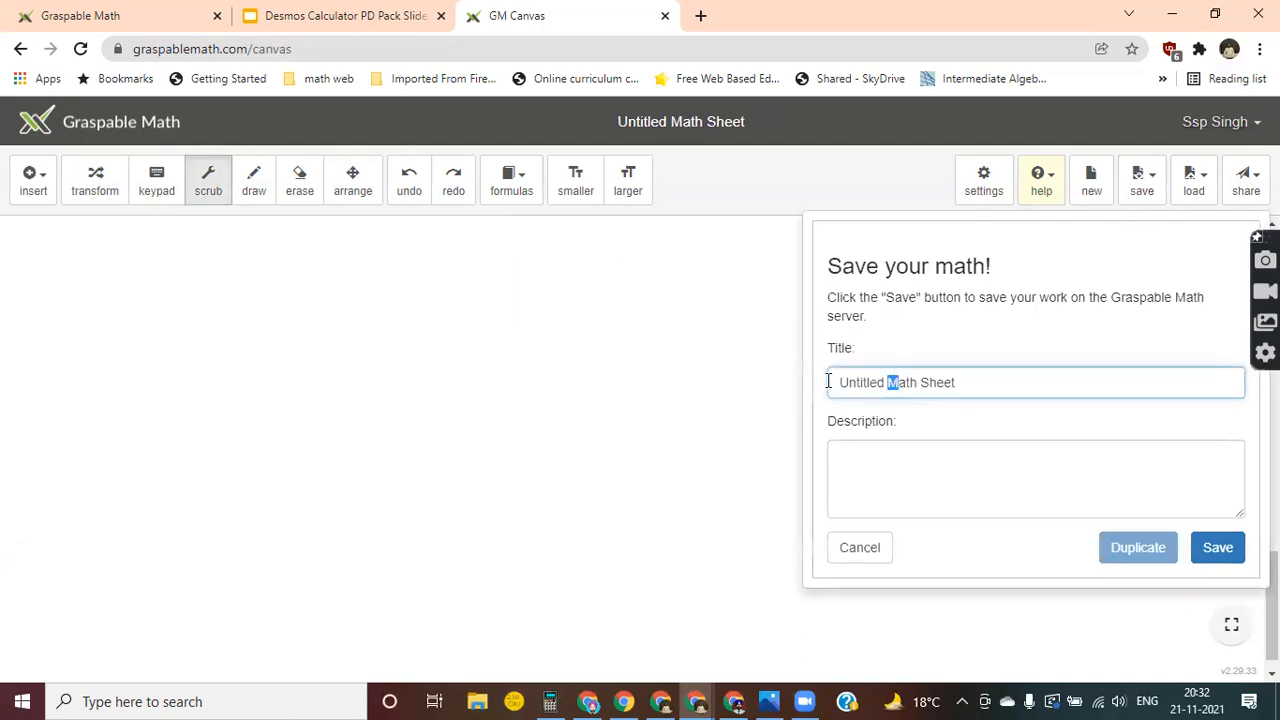
left_click_drag(828, 381, 974, 388)
type("21")
left_click(1208, 556)
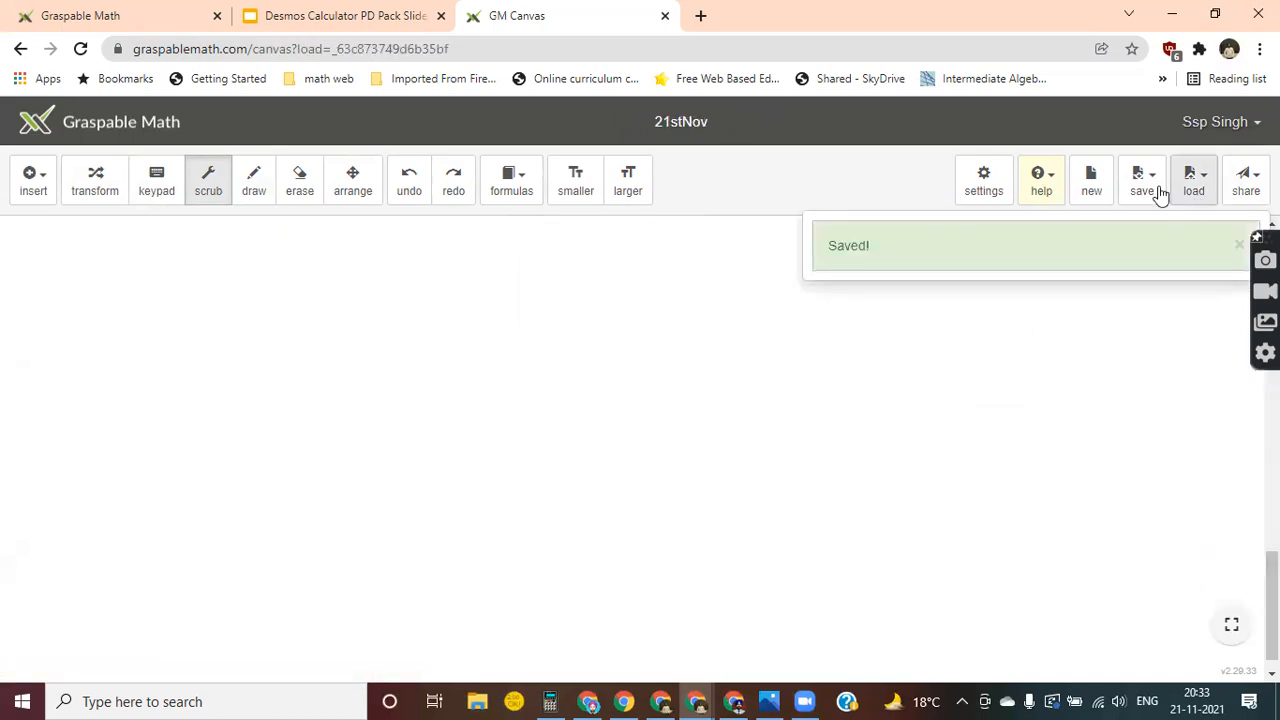
Load the saved 3DCylinder sheet and reduce the size of its math expressions by two steps.
left_click(1200, 188)
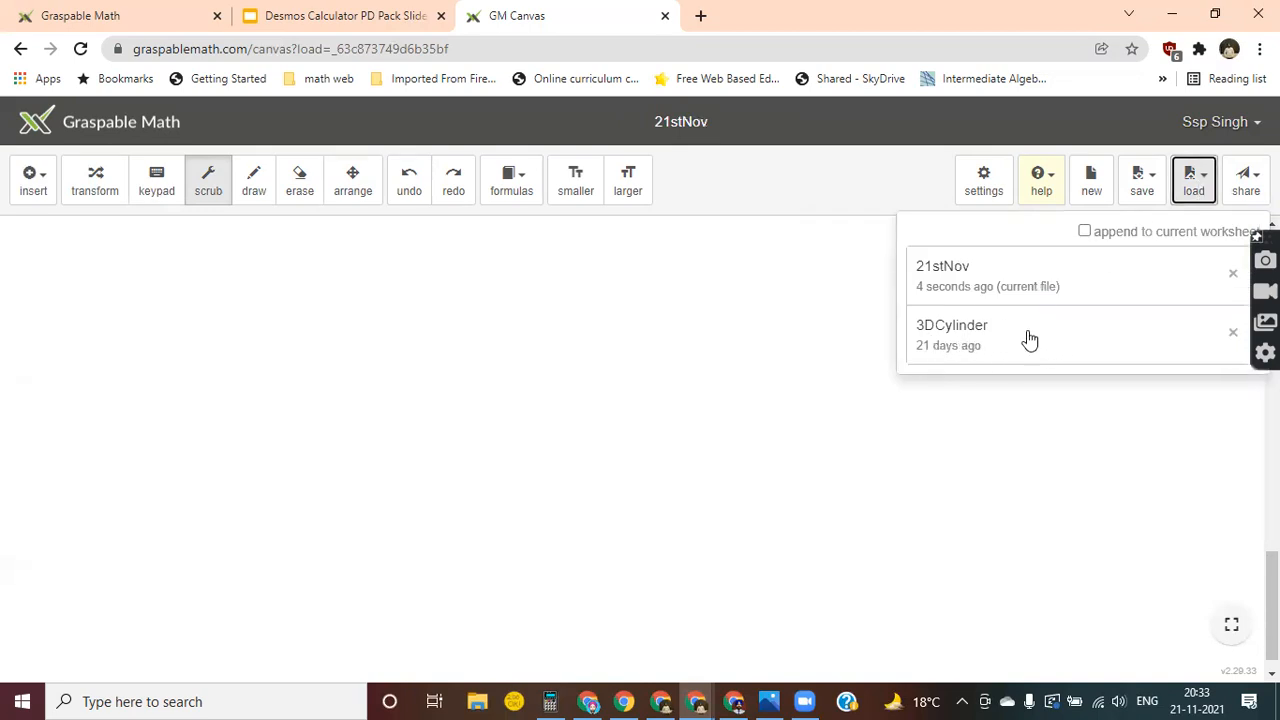
left_click(950, 335)
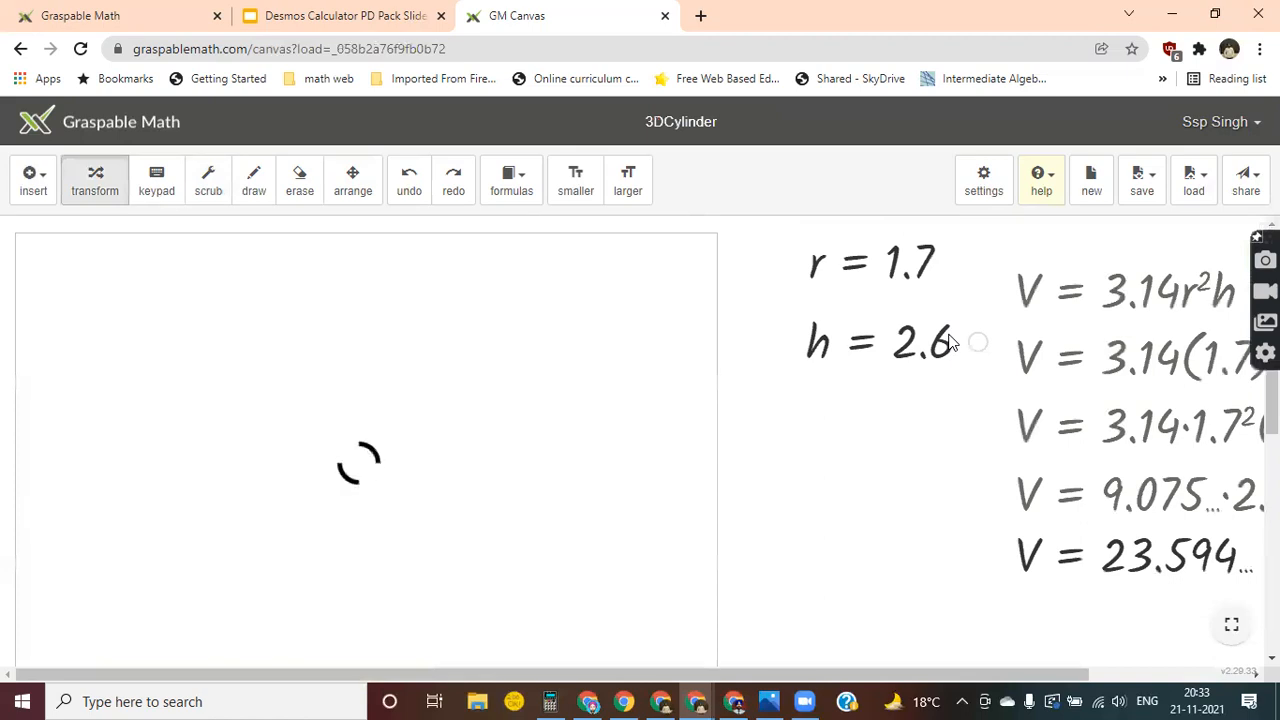
left_click(566, 195)
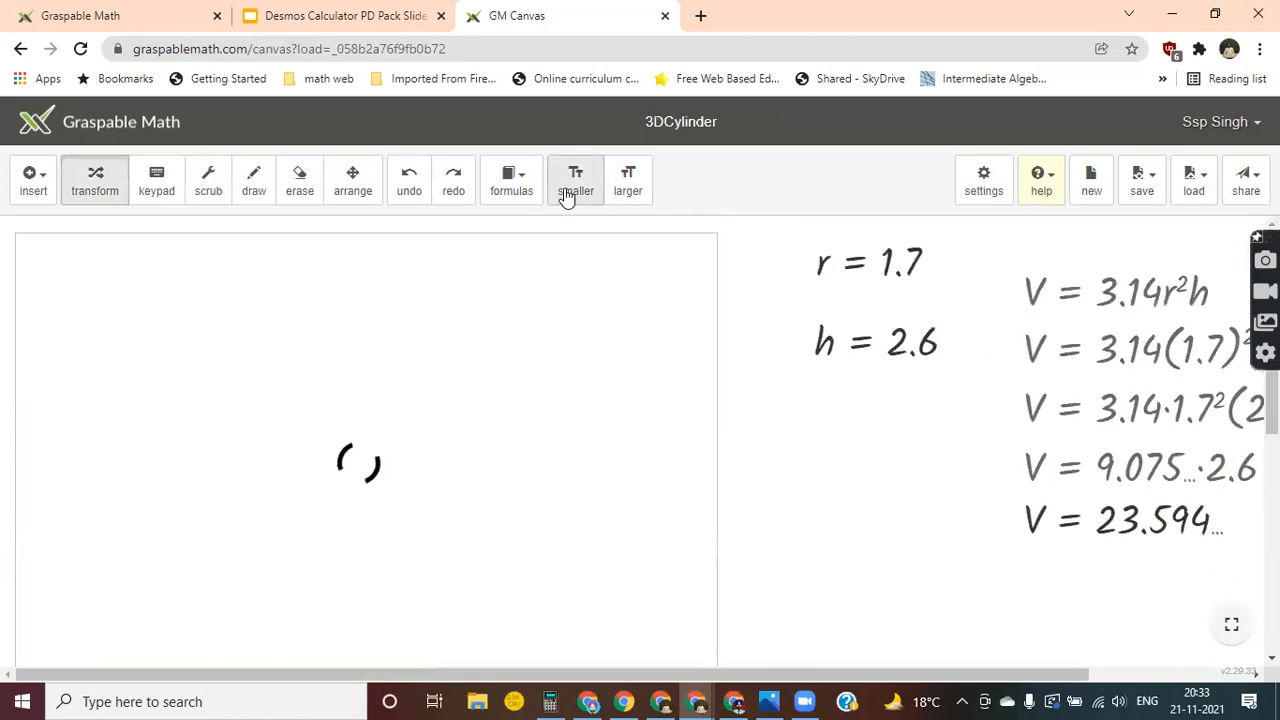
left_click(566, 195)
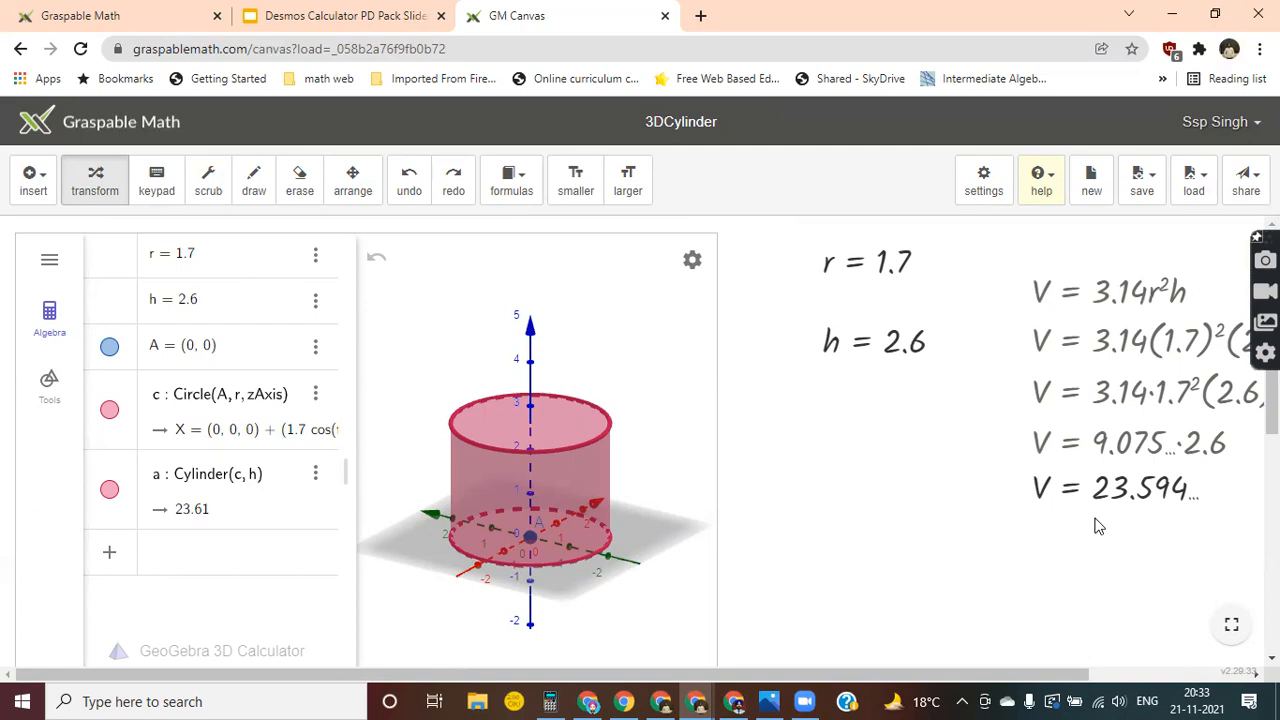
Rearrange the expressions so r and h sit close beside the 3D view and the whole V derivation fits on the canvas below them.
left_click(352, 180)
left_click_drag(870, 278, 815, 266)
left_click_drag(887, 349, 826, 332)
left_click_drag(1065, 390, 980, 482)
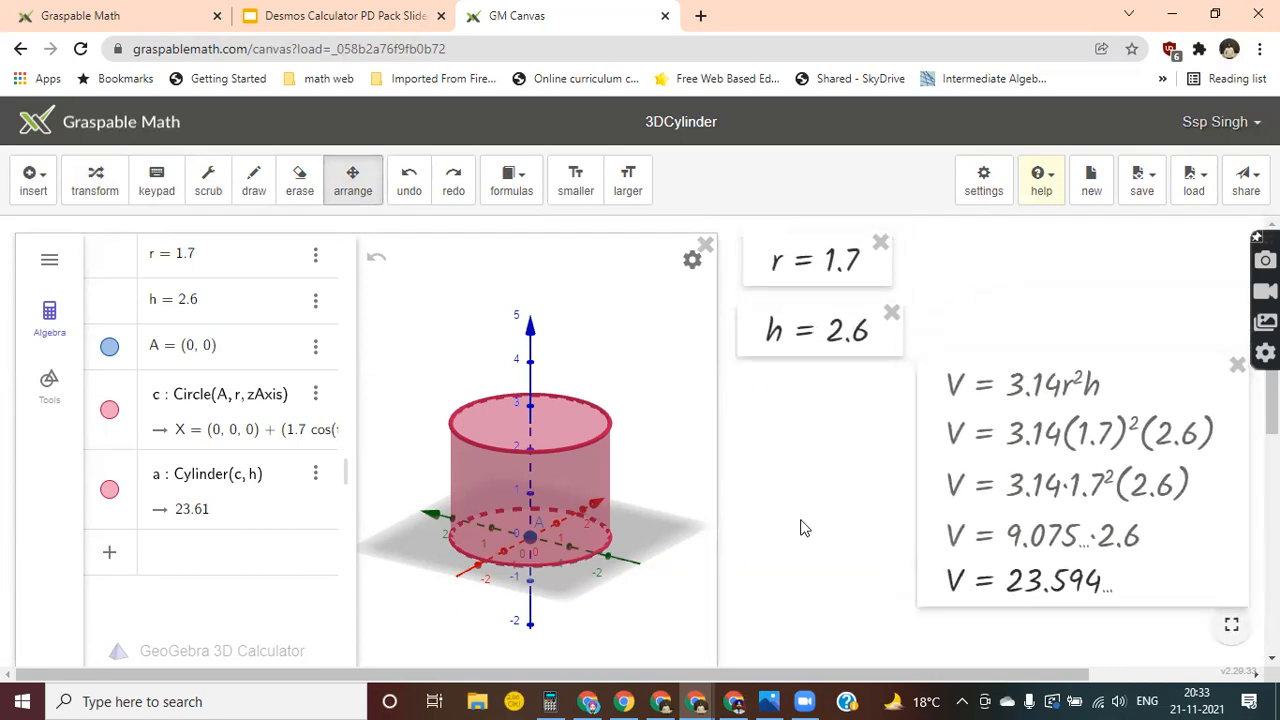
scroll(803, 526, "down", 5)
scroll(800, 528, "up", 5)
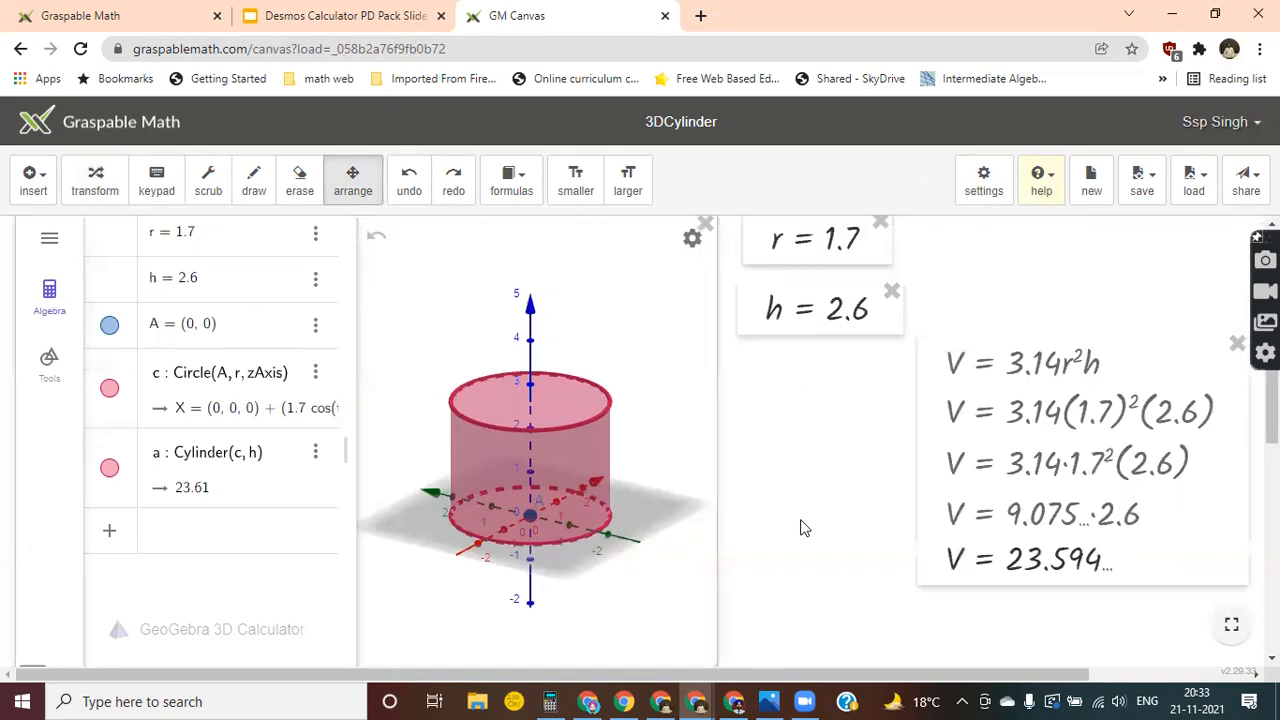
left_click(90, 197)
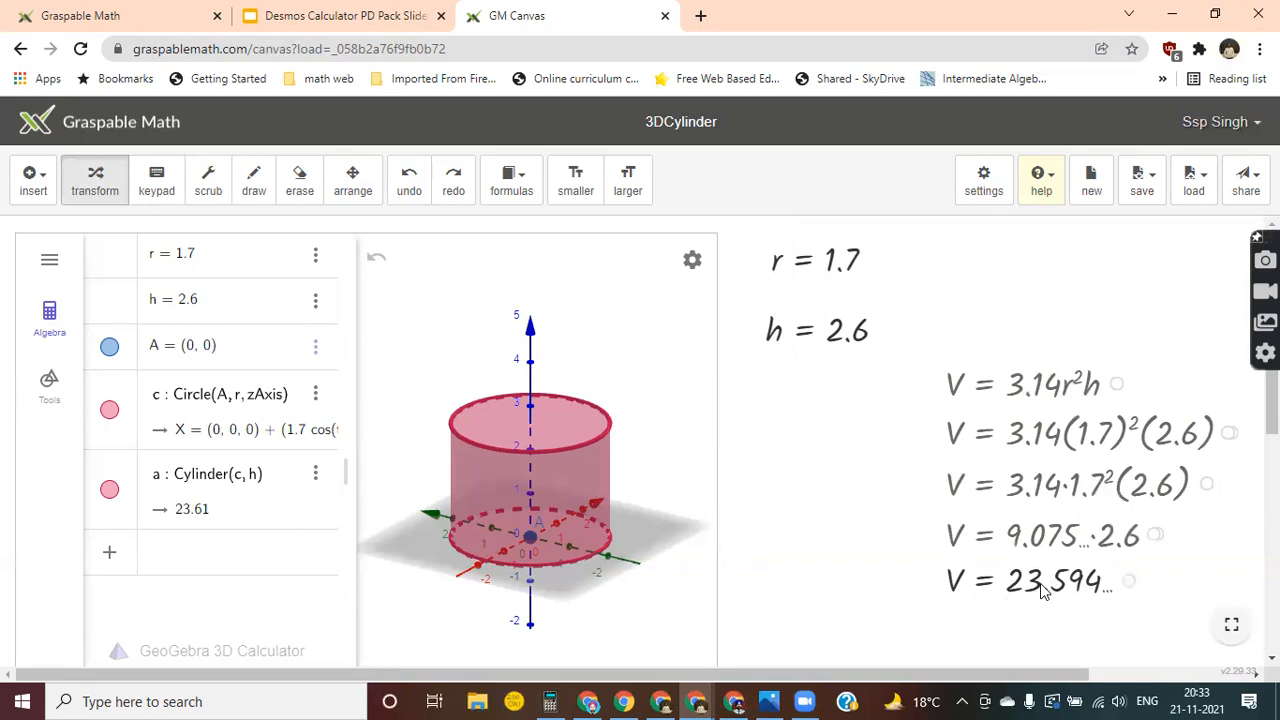
Scrub the cylinder's radius r to 1.2 and its height h to 2.9.
left_click(208, 178)
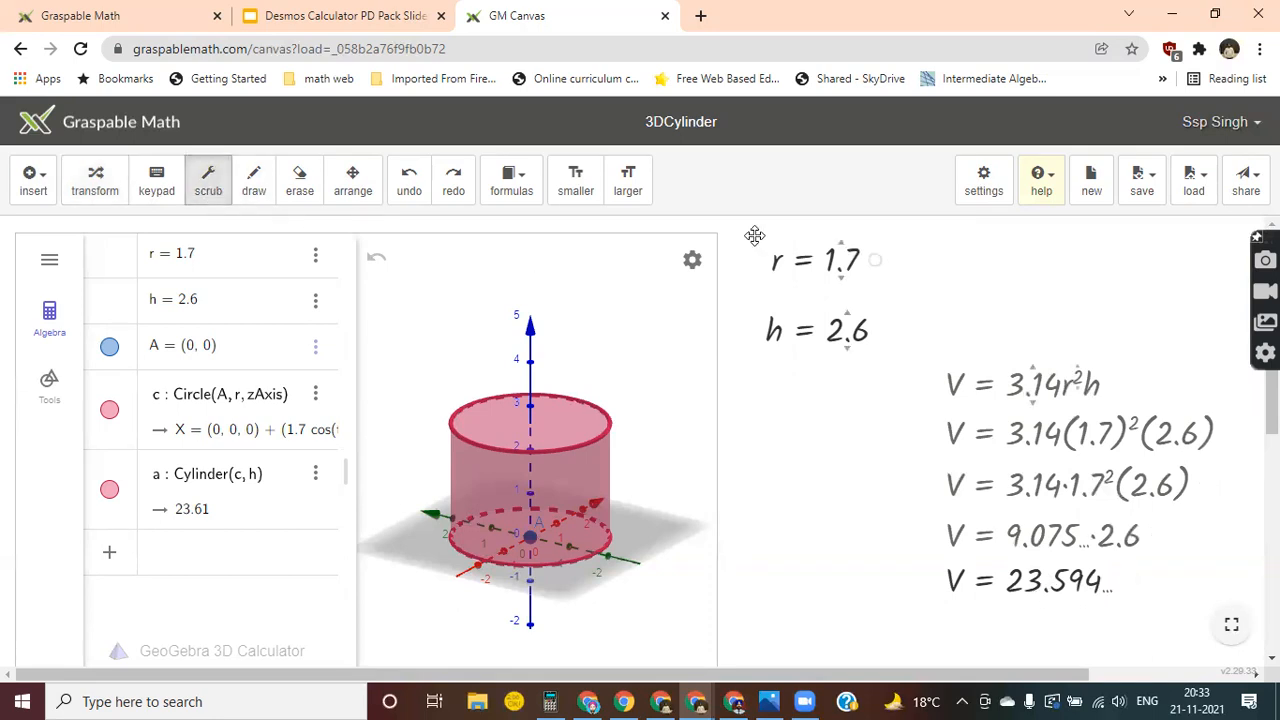
left_click_drag(843, 262, 841, 327)
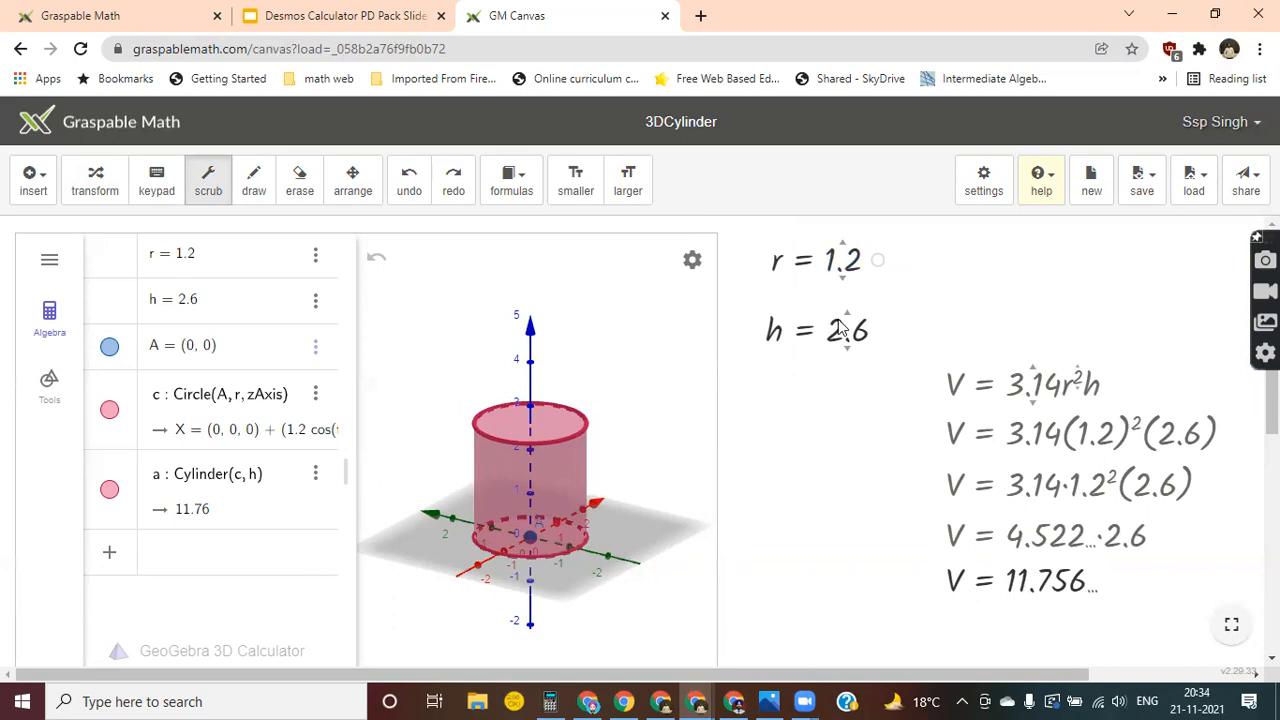
mouse_move(847, 350)
left_mouse_down()
mouse_move(846, 408)
mouse_move(846, 337)
left_mouse_up()
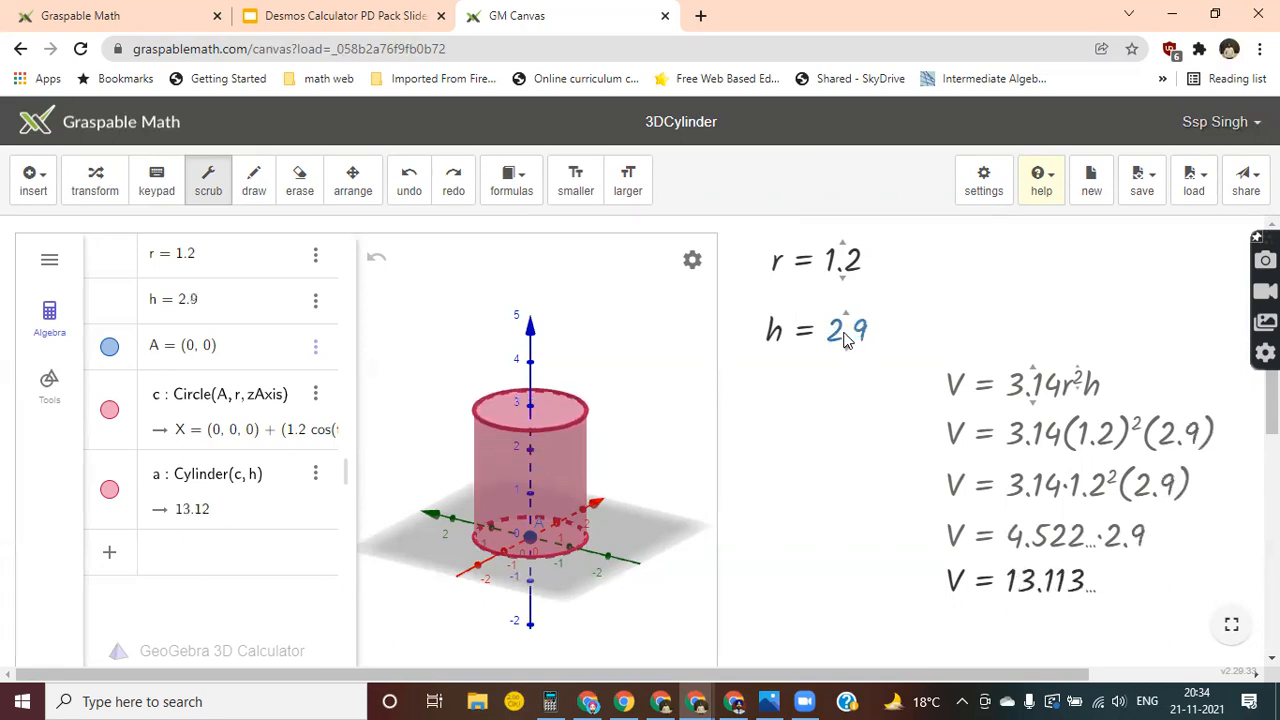
Draw a height arrow labelled h and a radius line labelled r on the cylinder, and box the volume formula and the final volume.
left_click(253, 183)
left_click_drag(611, 413, 611, 465)
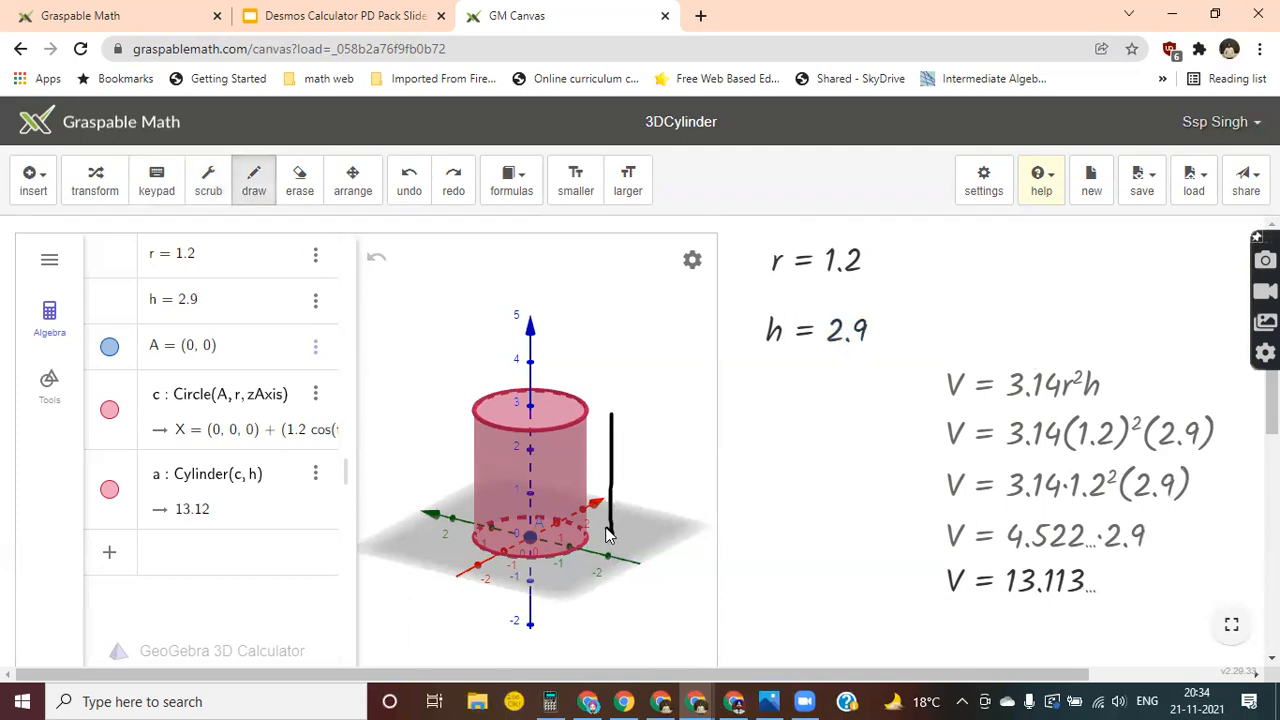
left_click_drag(611, 414, 624, 465)
mouse_move(530, 404)
left_mouse_down()
mouse_move(585, 412)
mouse_move(569, 372)
left_mouse_up()
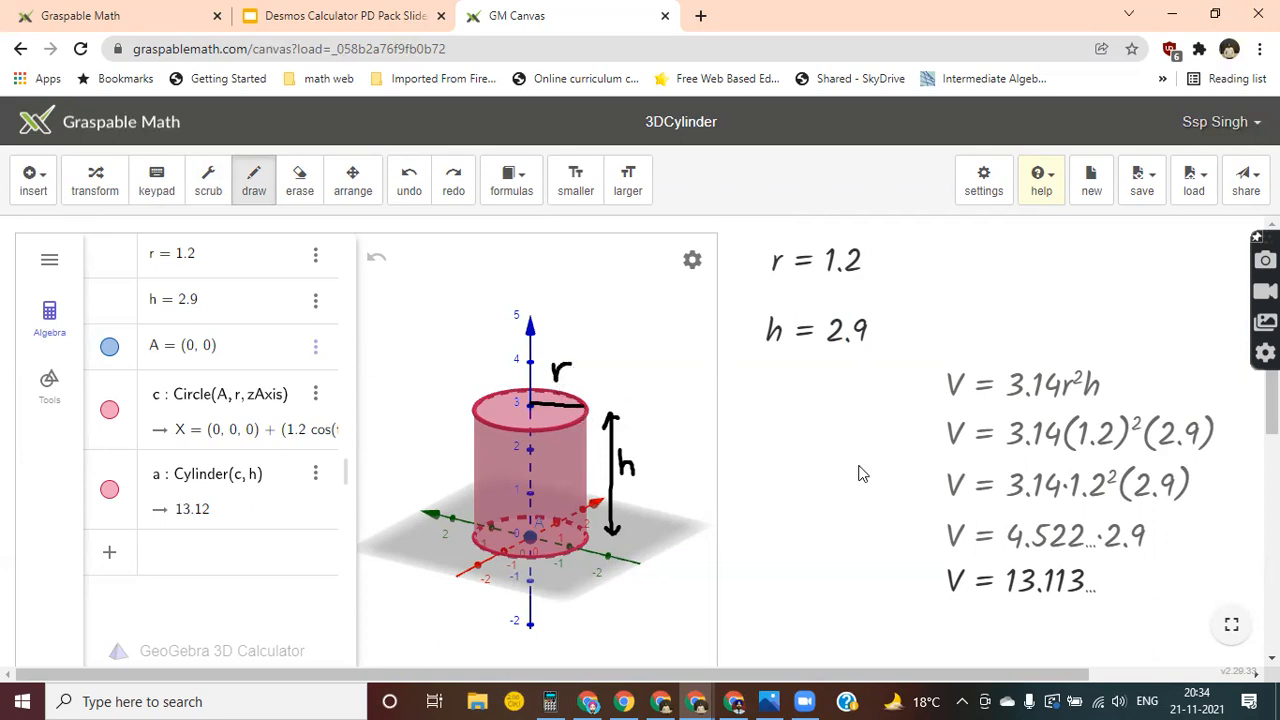
mouse_move(931, 560)
left_mouse_down()
mouse_move(936, 612)
mouse_move(932, 560)
mouse_move(1113, 566)
mouse_move(1043, 614)
mouse_move(932, 618)
left_mouse_up()
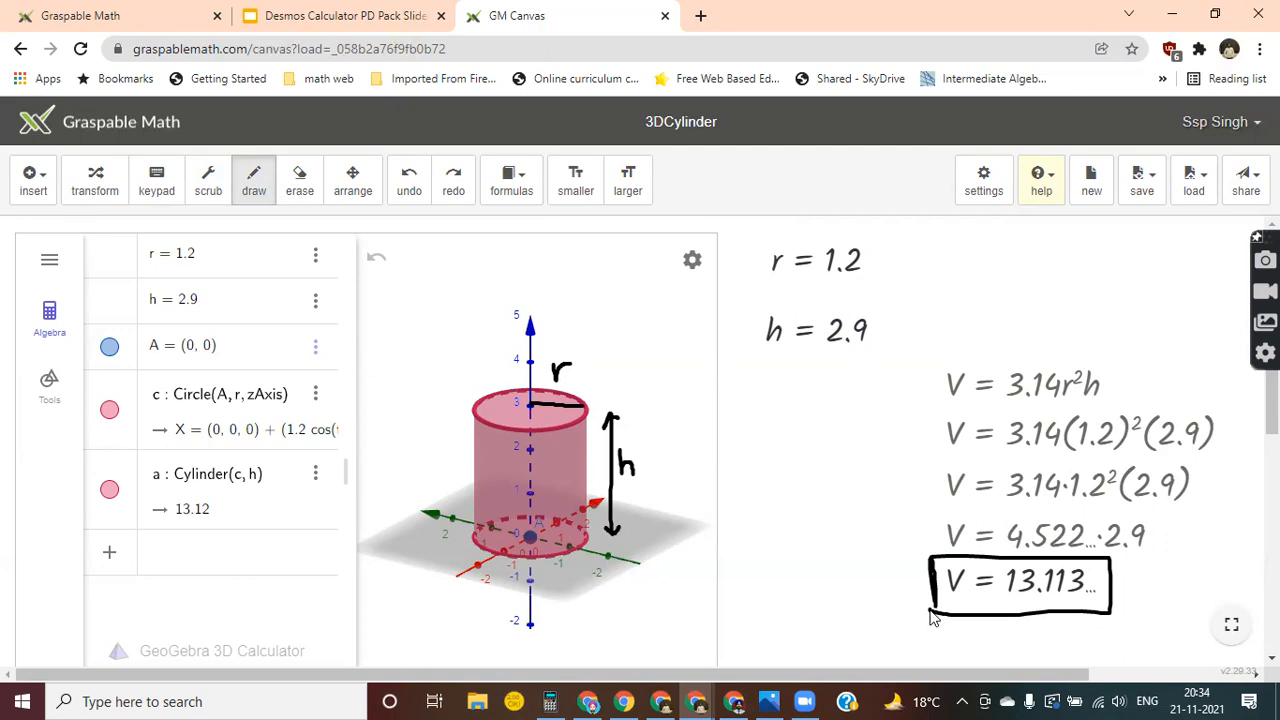
mouse_move(930, 353)
left_mouse_down()
mouse_move(934, 406)
mouse_move(1116, 406)
mouse_move(1118, 358)
mouse_move(944, 360)
left_mouse_up()
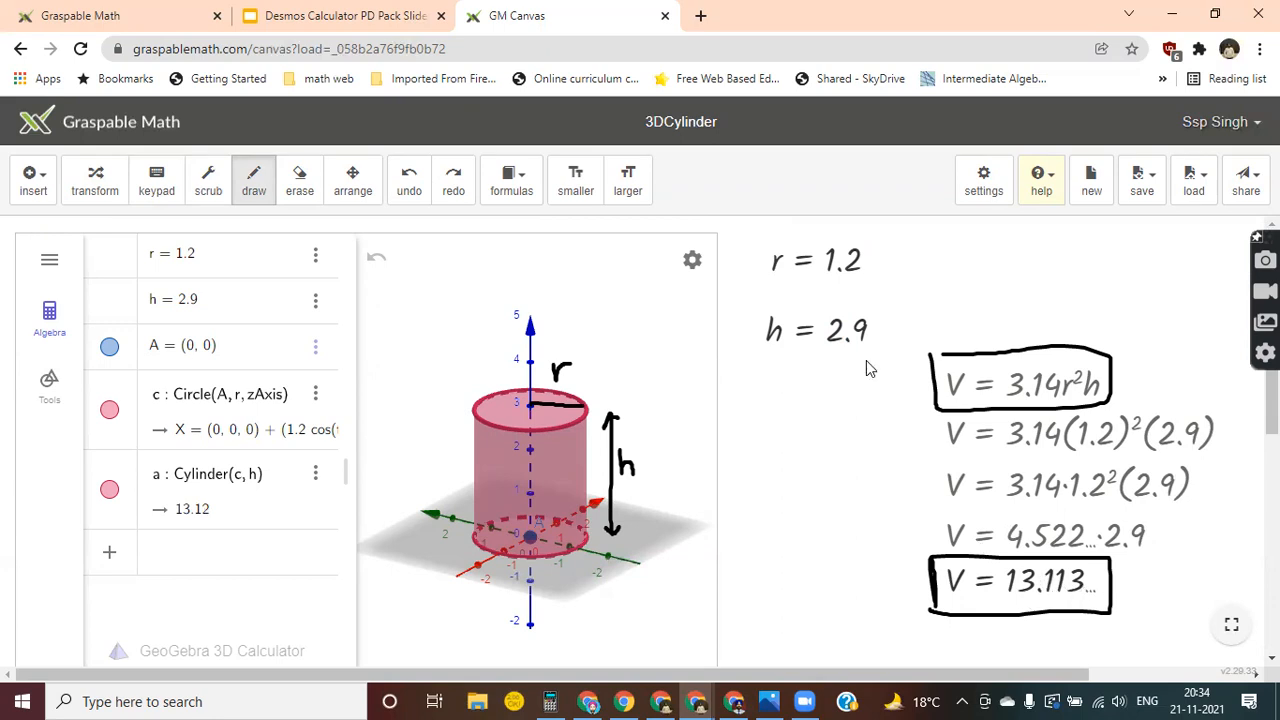
Scrub the cylinder's height h to 2.6 and its radius r to 1.8.
left_click(208, 182)
mouse_move(845, 353)
left_mouse_down()
mouse_move(840, 458)
mouse_move(844, 349)
mouse_move(845, 370)
left_mouse_up()
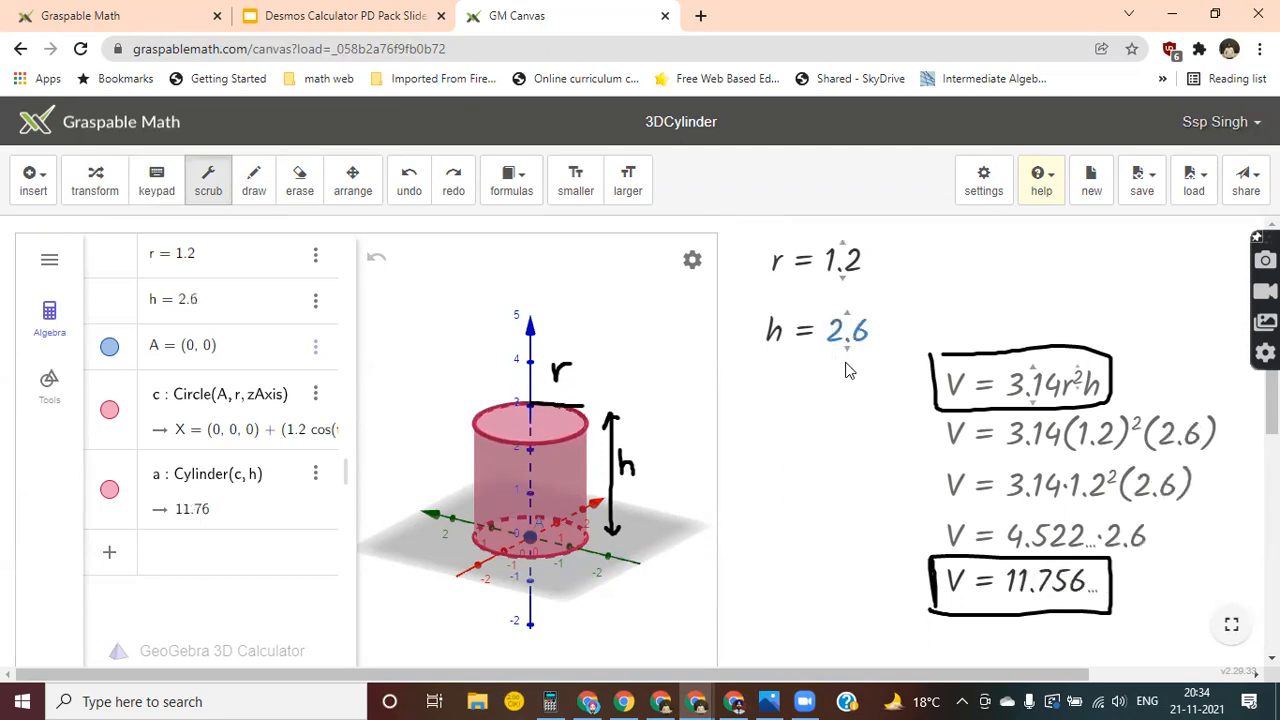
mouse_move(846, 266)
left_mouse_down()
mouse_move(842, 415)
mouse_move(835, 264)
left_mouse_up()
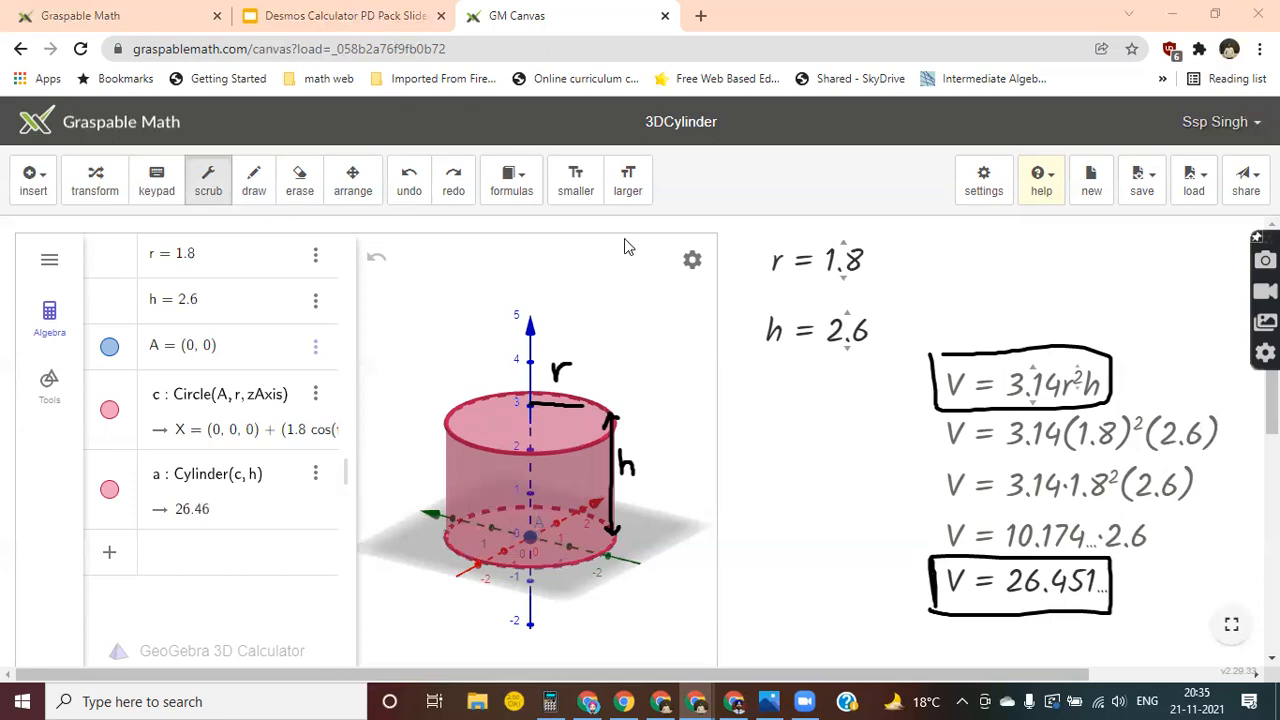
Open graspablemath.com in a new browser tab and start a blank algebra canvas.
left_click(701, 16)
type("g")
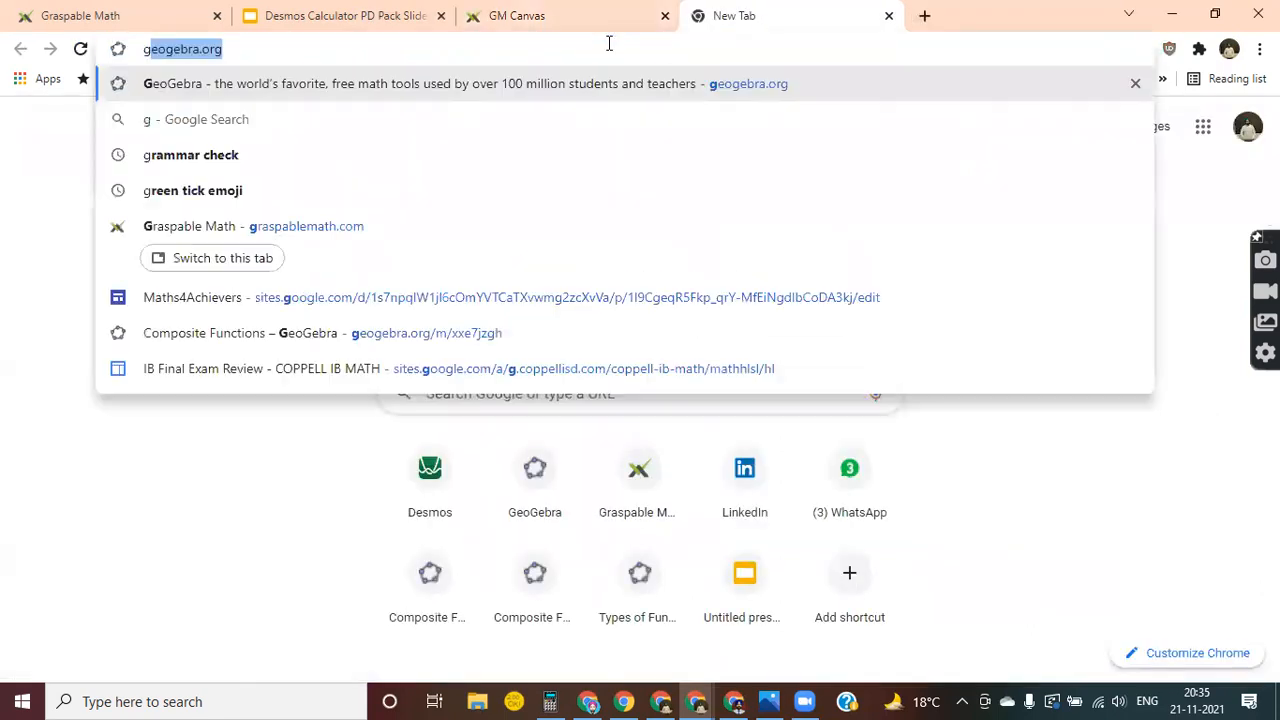
key("Return")
left_click(594, 50)
type("gra")
key("Return")
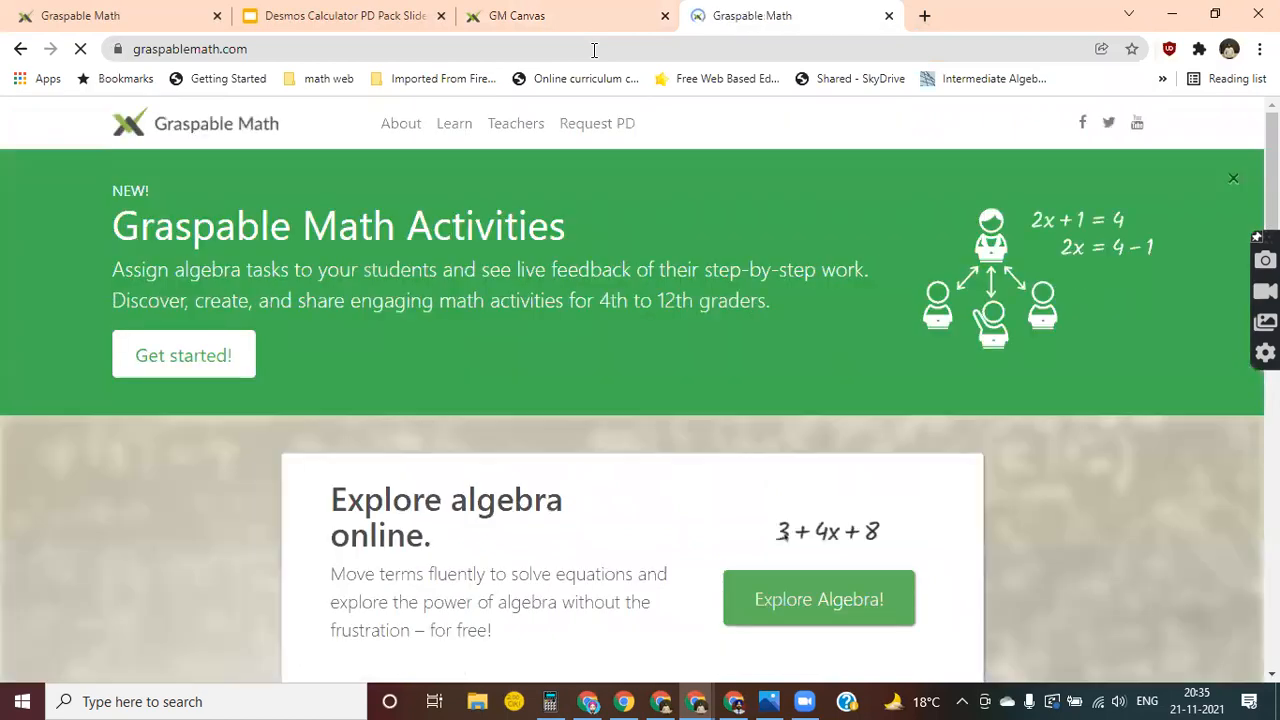
left_click(789, 602)
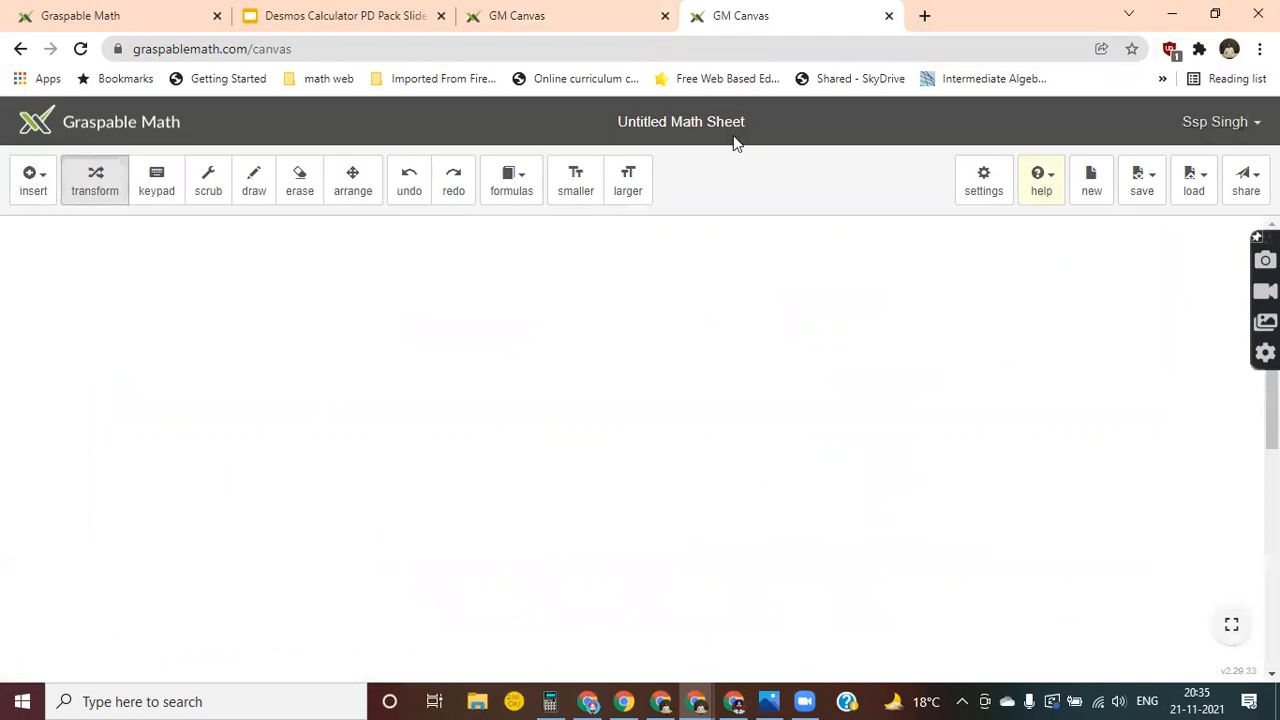
Open the list of objects that can be inserted on the blank canvas.
left_click(37, 195)
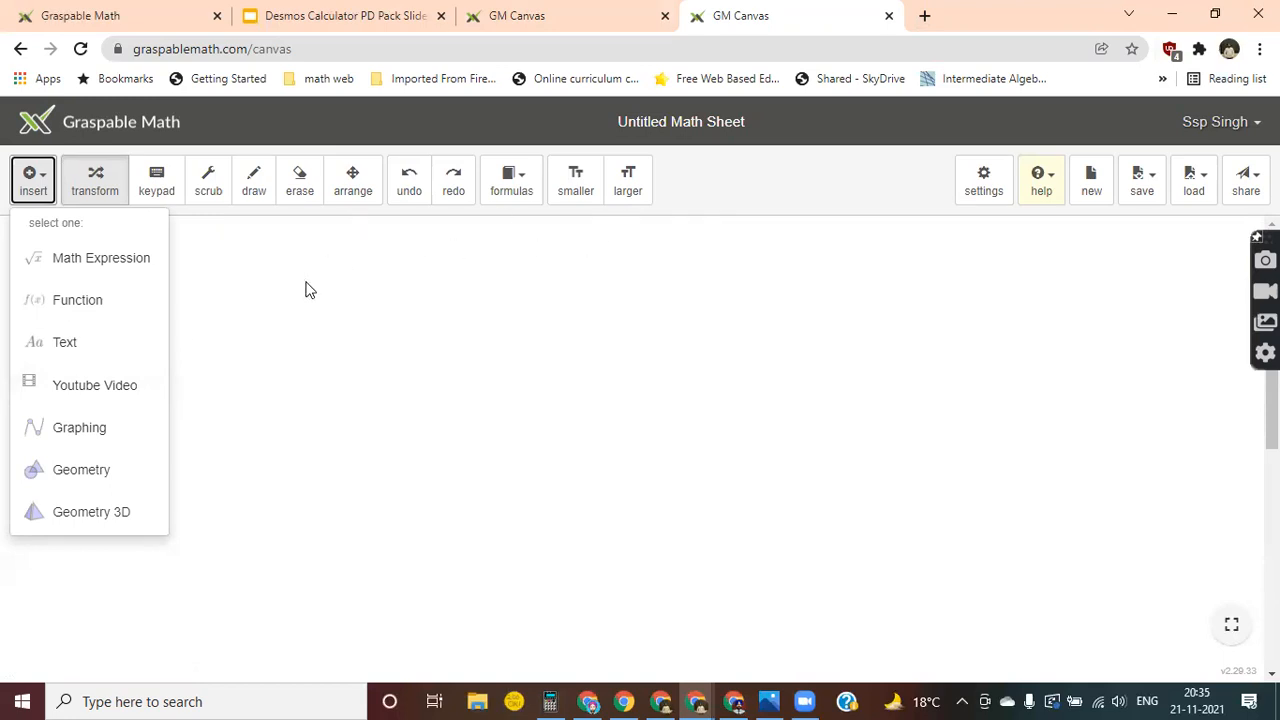
Insert a Geometry 3D view and the math expression r = 2 on the canvas.
left_click(115, 518)
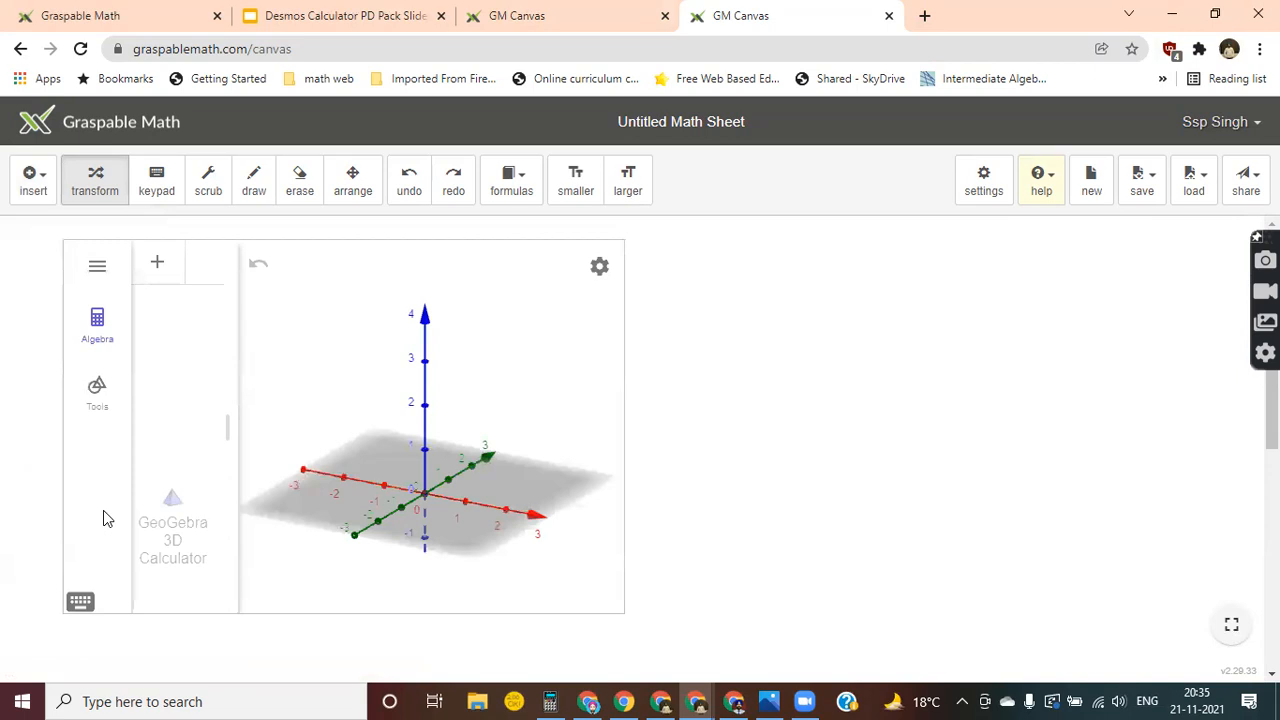
left_click(36, 192)
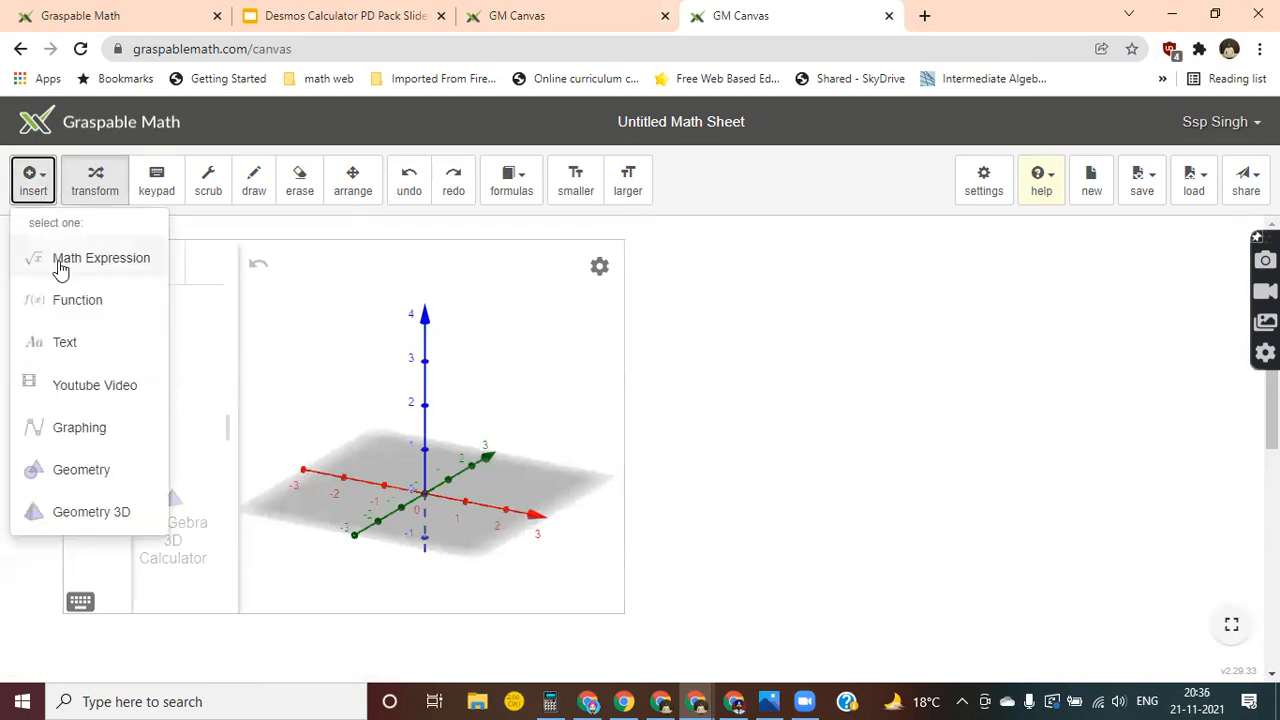
left_click(62, 266)
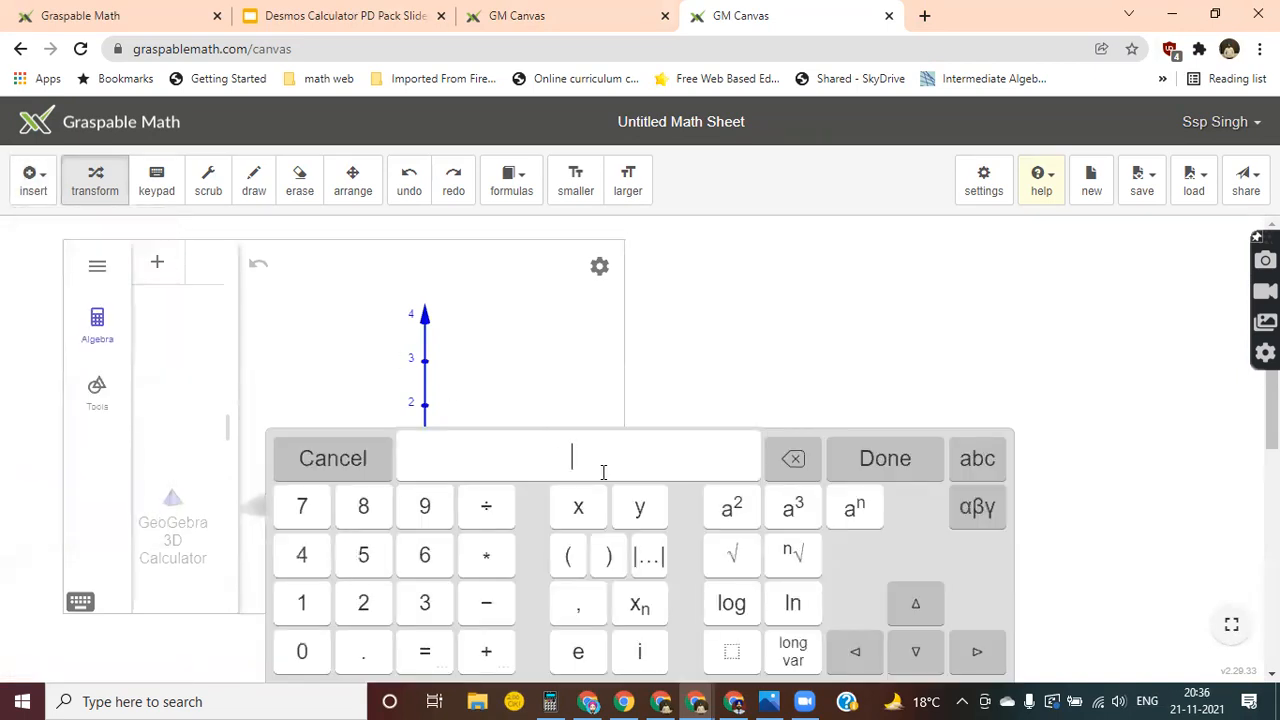
type("r = 2")
left_click(870, 468)
Insert the math expression h = 5 on the canvas.
left_click(30, 180)
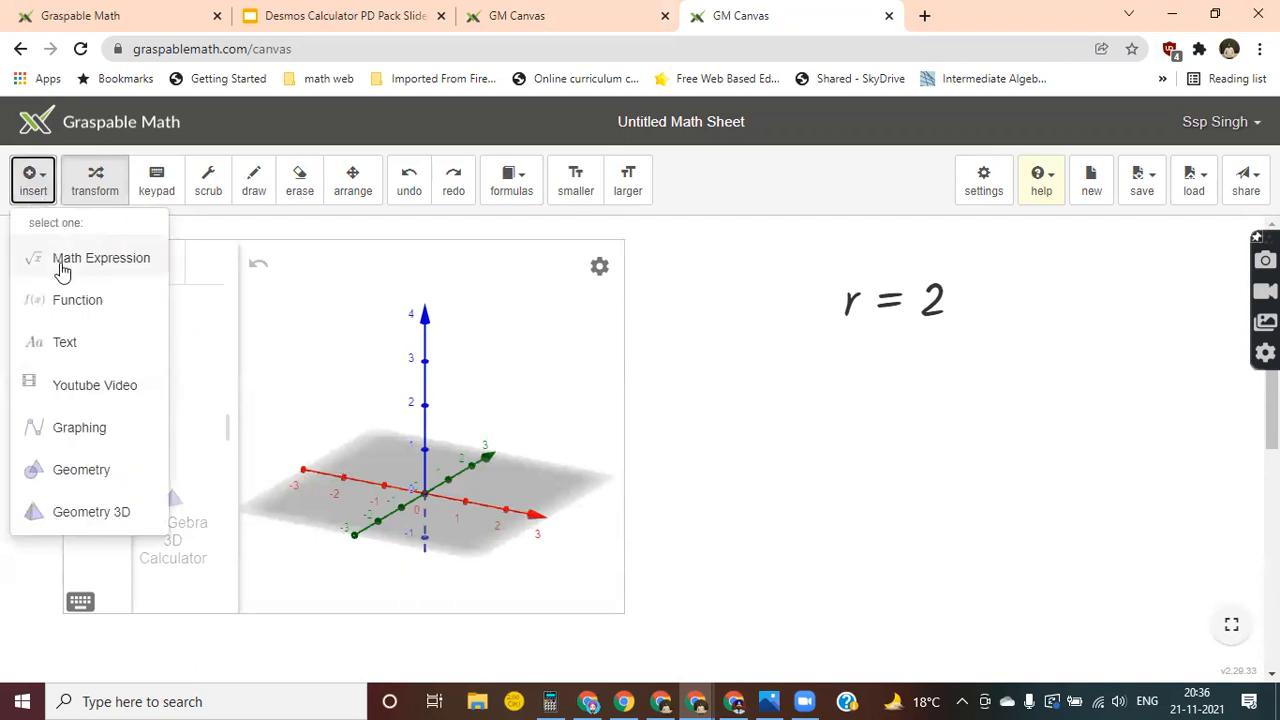
left_click(60, 266)
type("h = ")
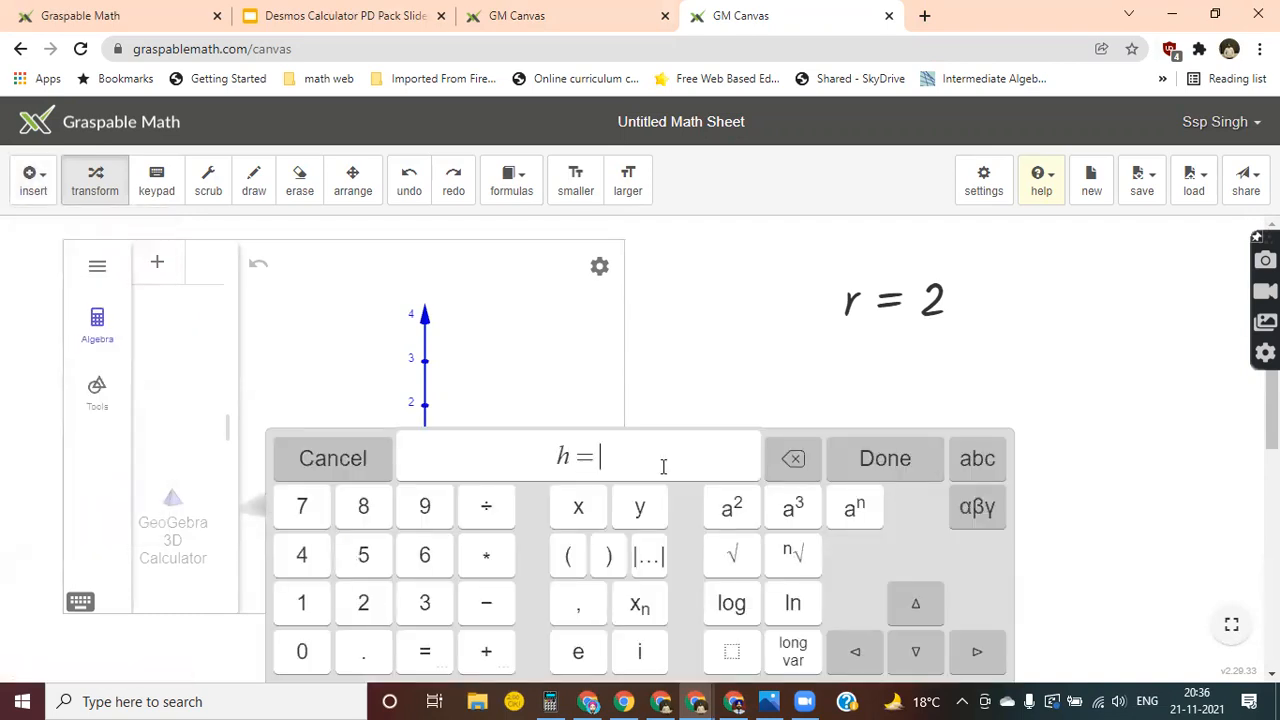
type("5")
key("Return")
Insert the cylinder volume formula V = 22/7 r²h as a math expression, with 22/7 written as a fraction.
left_click(30, 178)
left_click(58, 268)
type("V = 3.14")
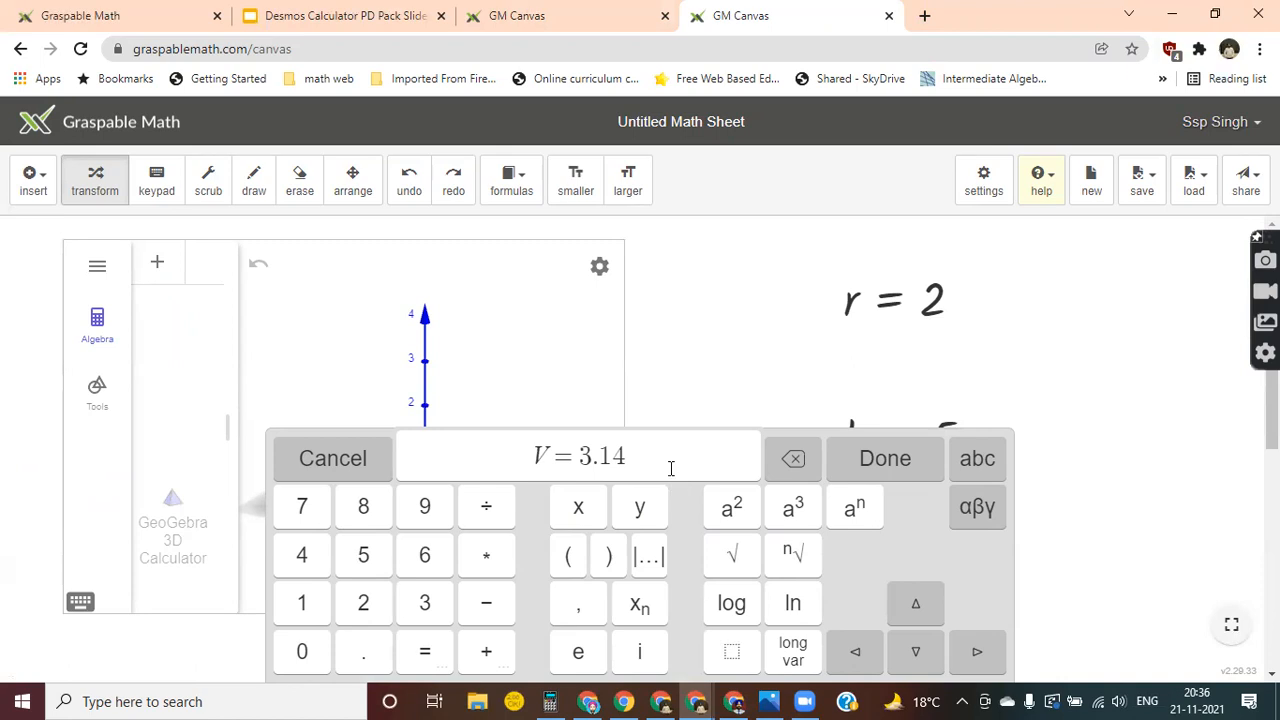
key("BackSpace")
key("BackSpace")
key("BackSpace")
key("BackSpace")
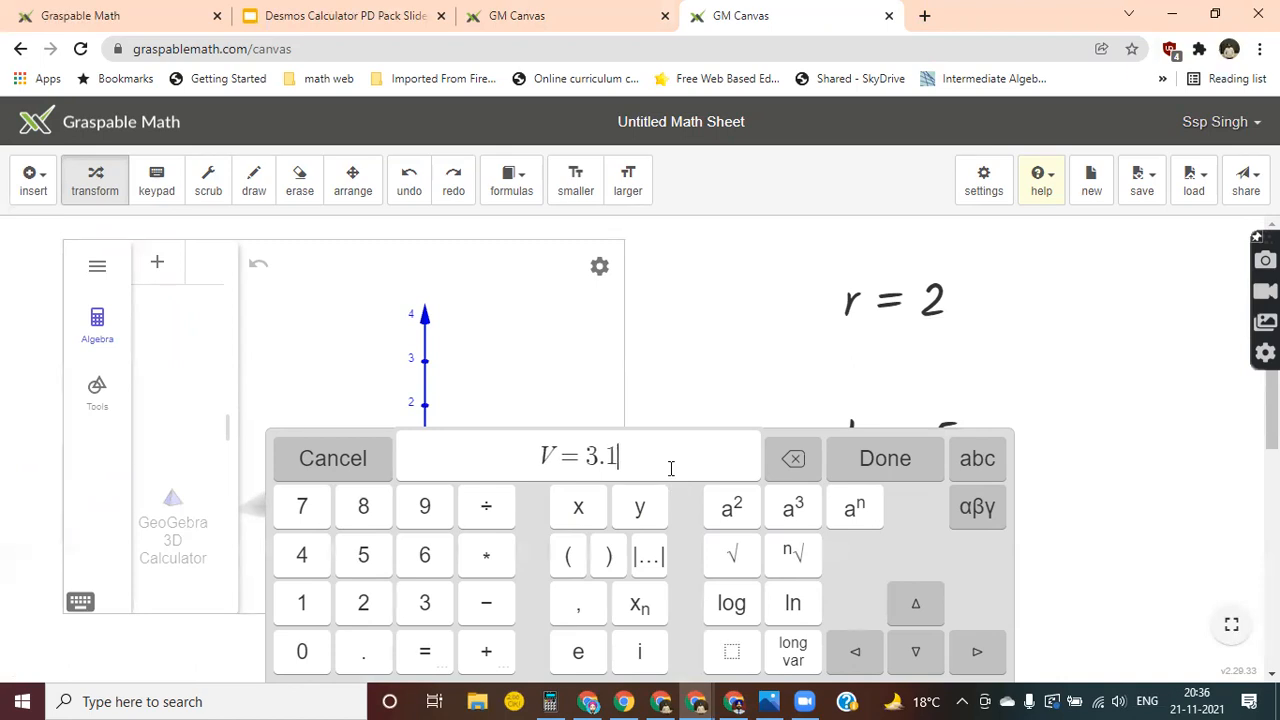
type("22/")
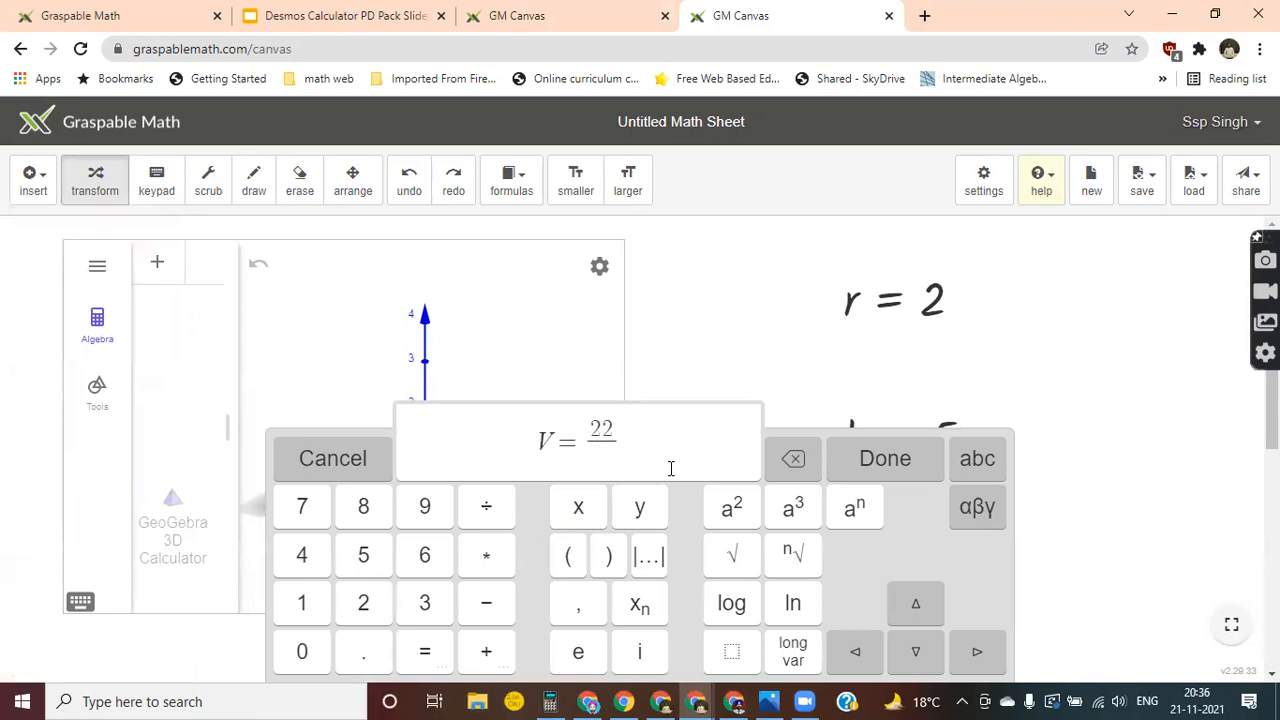
type("7r")
left_click(738, 508)
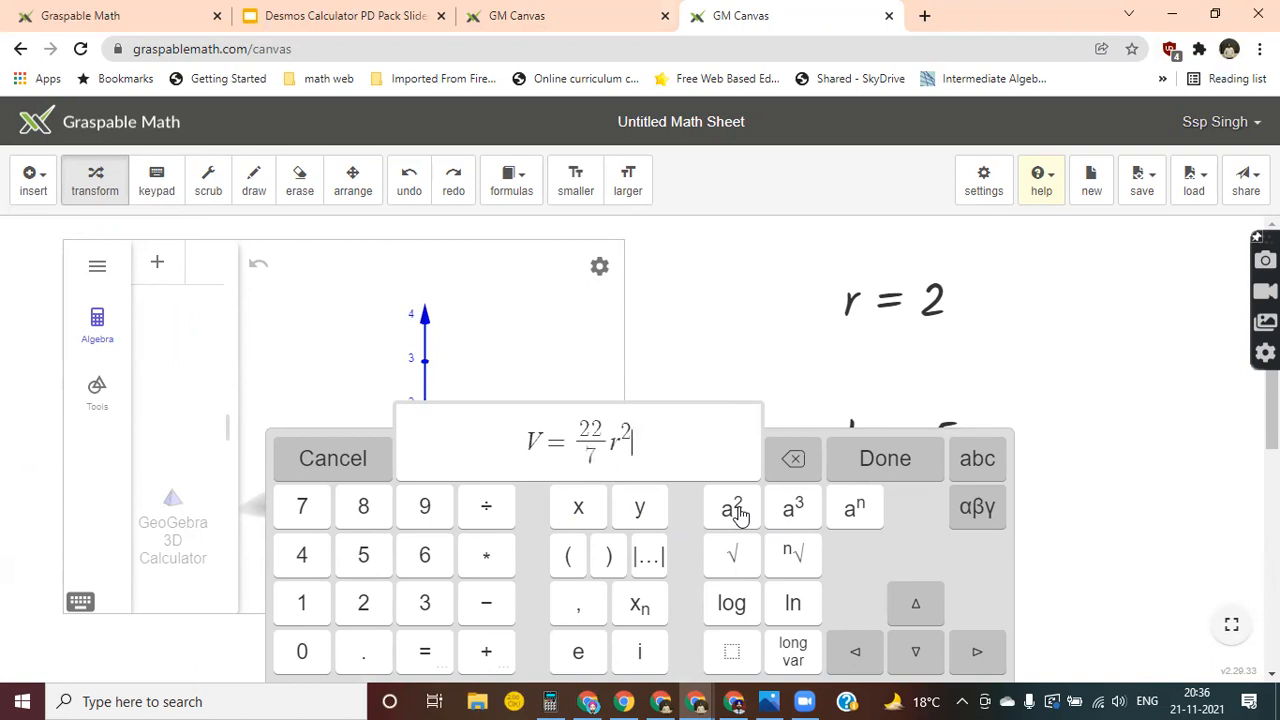
type("h")
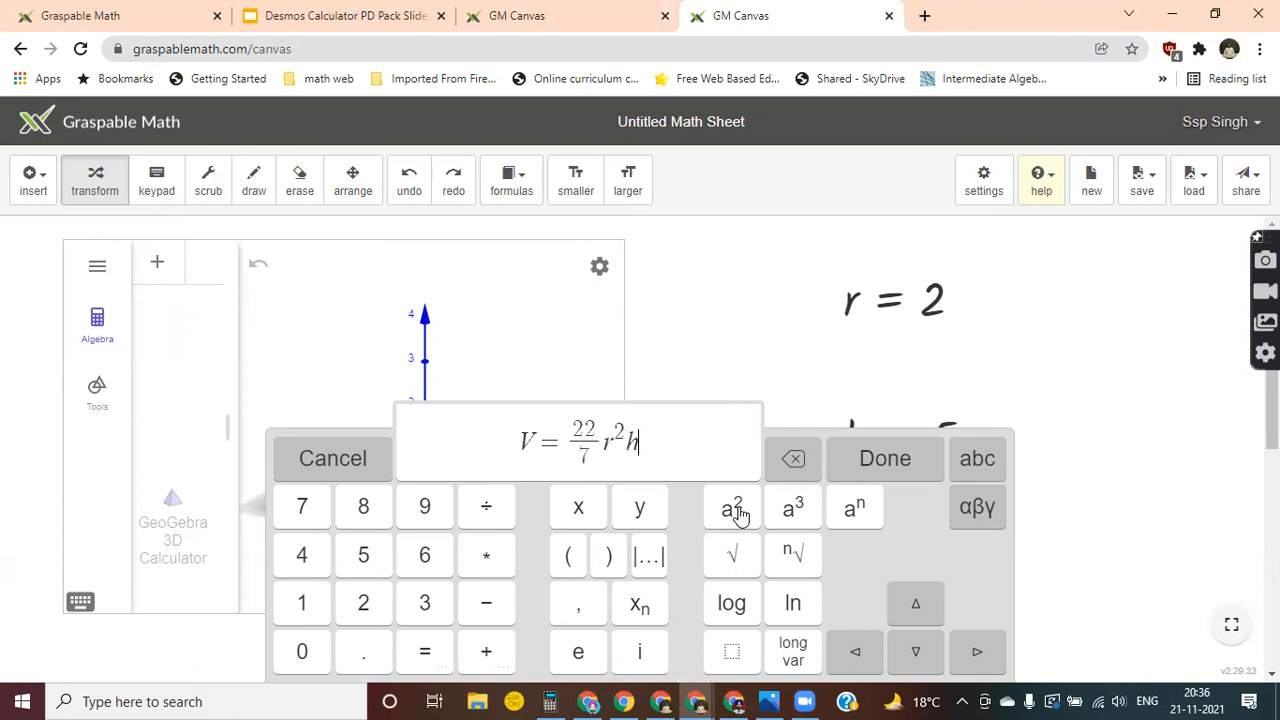
left_click(912, 462)
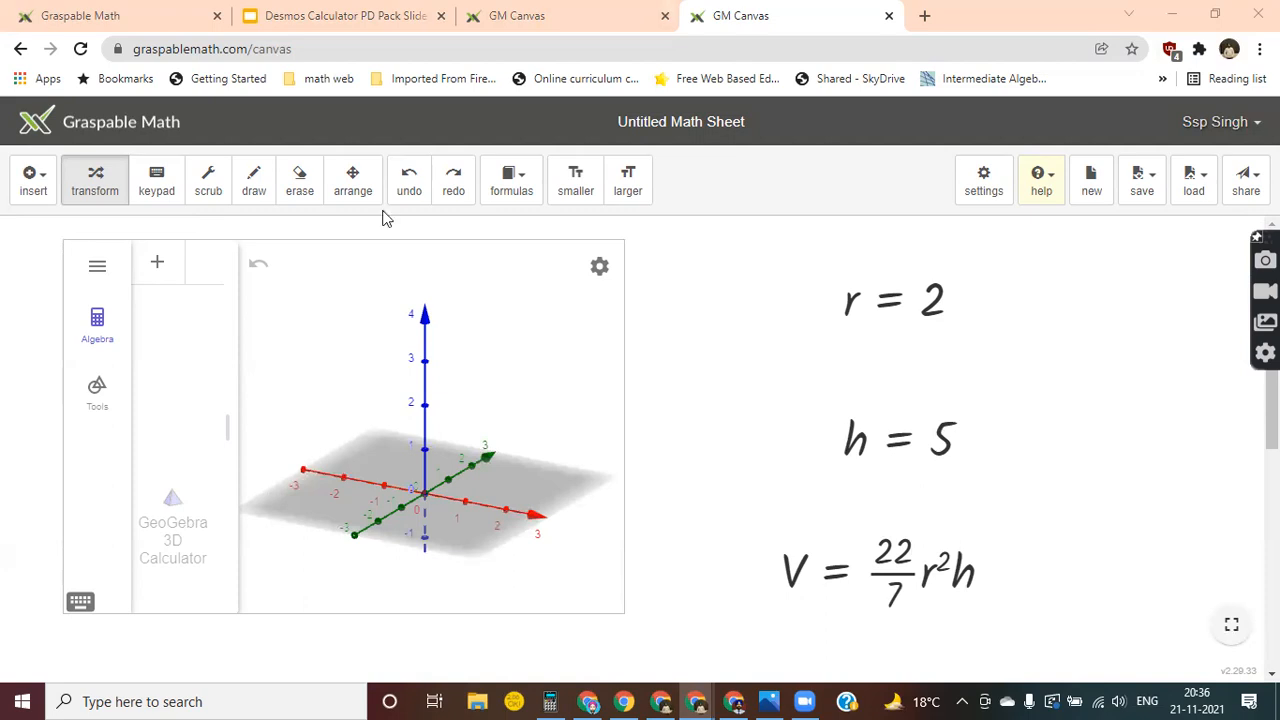
Arrange r = 2 and h = 5 side by side next to the 3D view, with the volume formula beneath them.
left_click(352, 181)
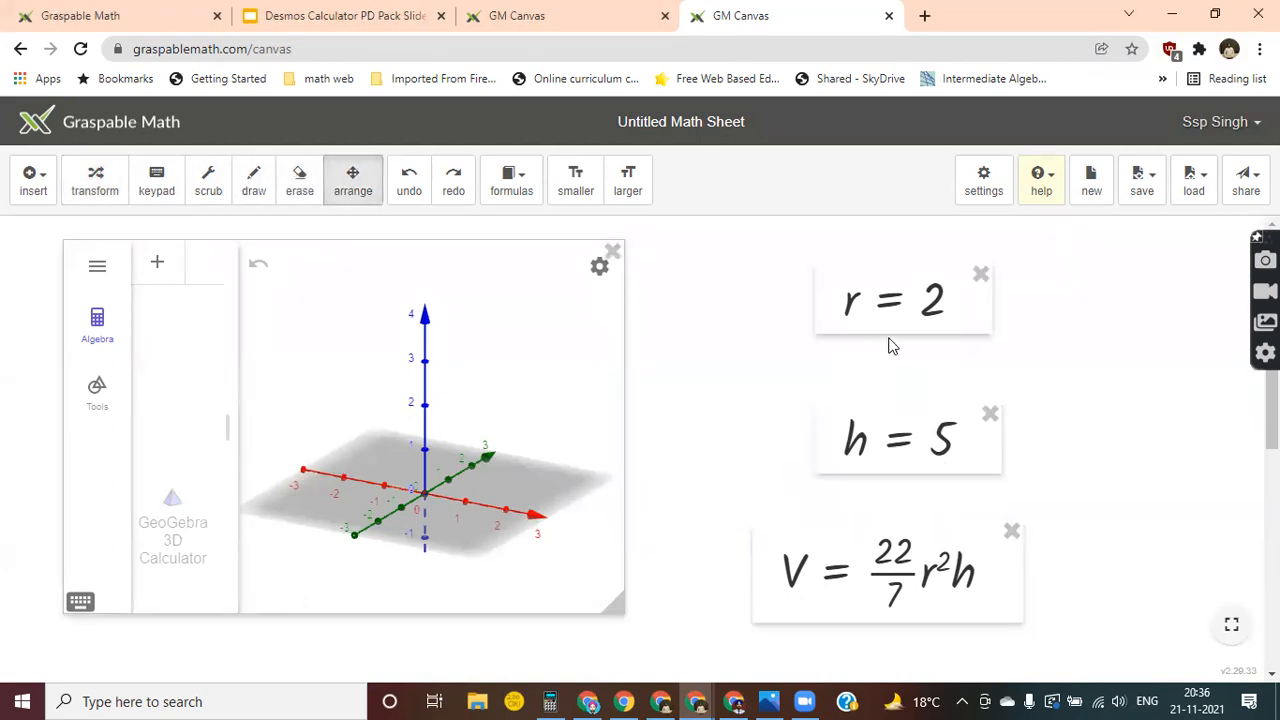
left_click_drag(866, 303, 702, 263)
left_click_drag(885, 436, 900, 261)
left_click_drag(858, 547, 765, 362)
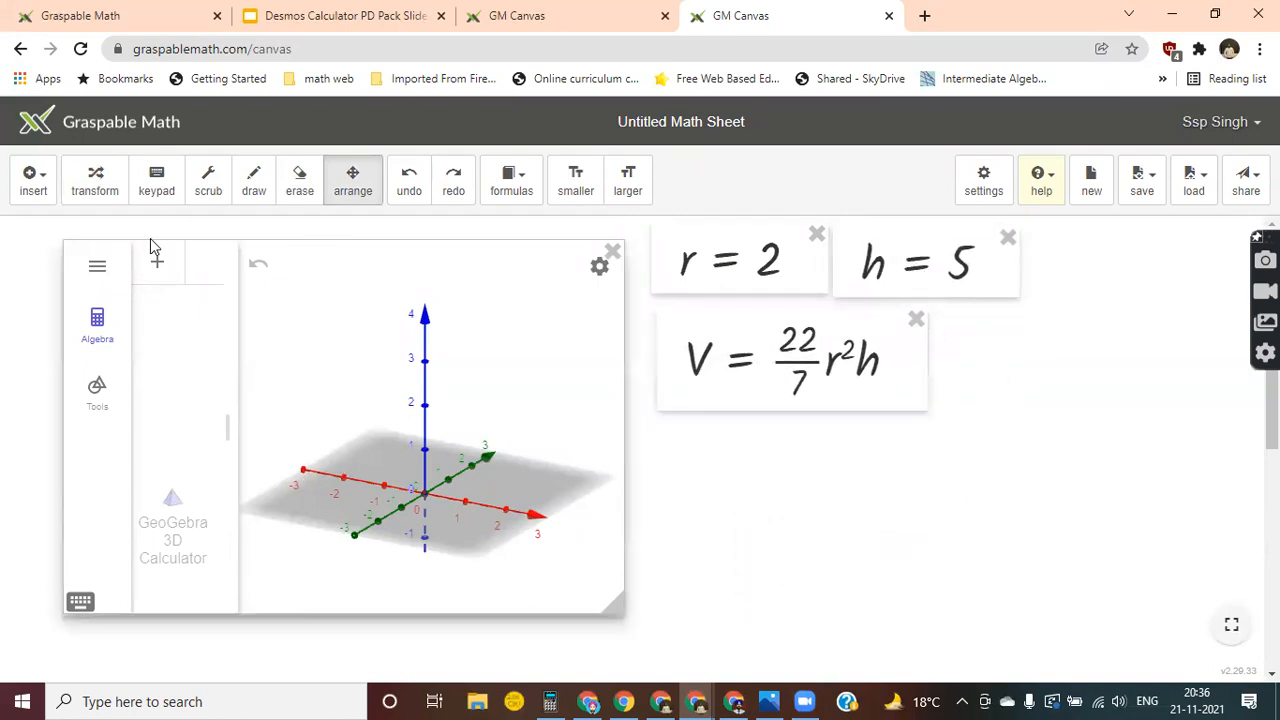
left_click(90, 181)
Widen the 3D calculator's algebra list slightly and link the r = 2 and h = 5 expressions into it.
left_click(32, 178)
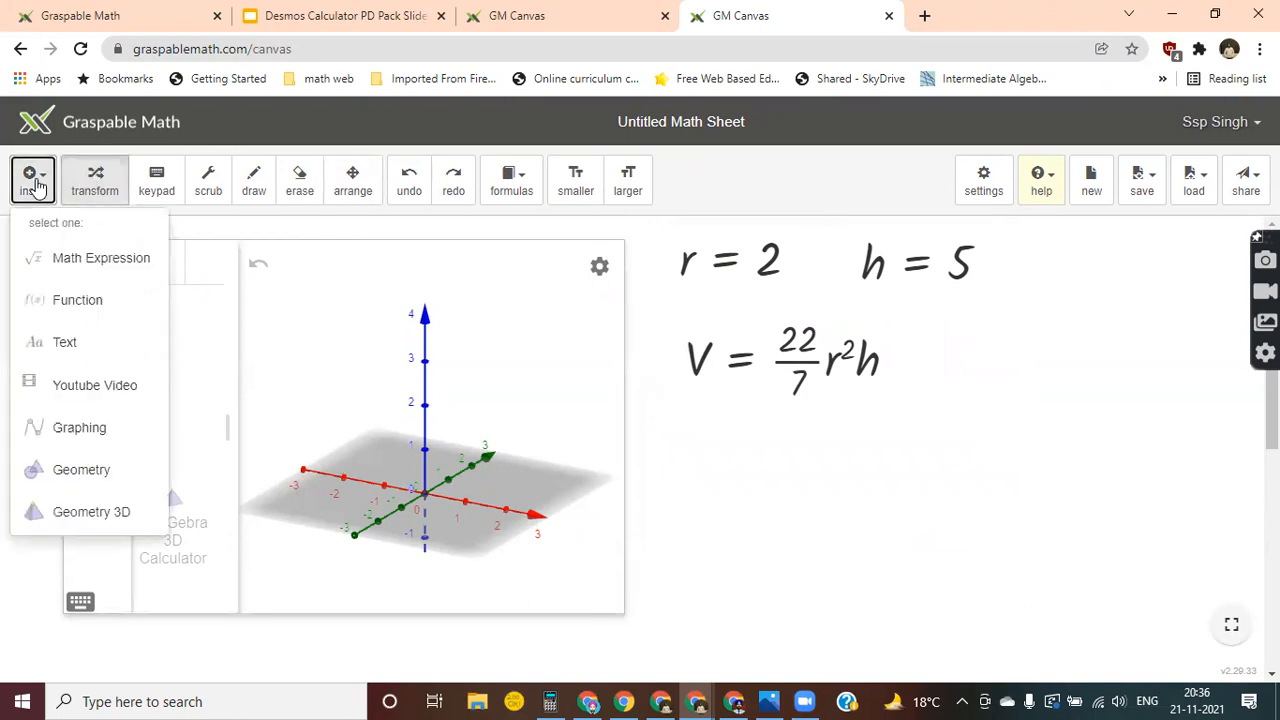
left_click(106, 190)
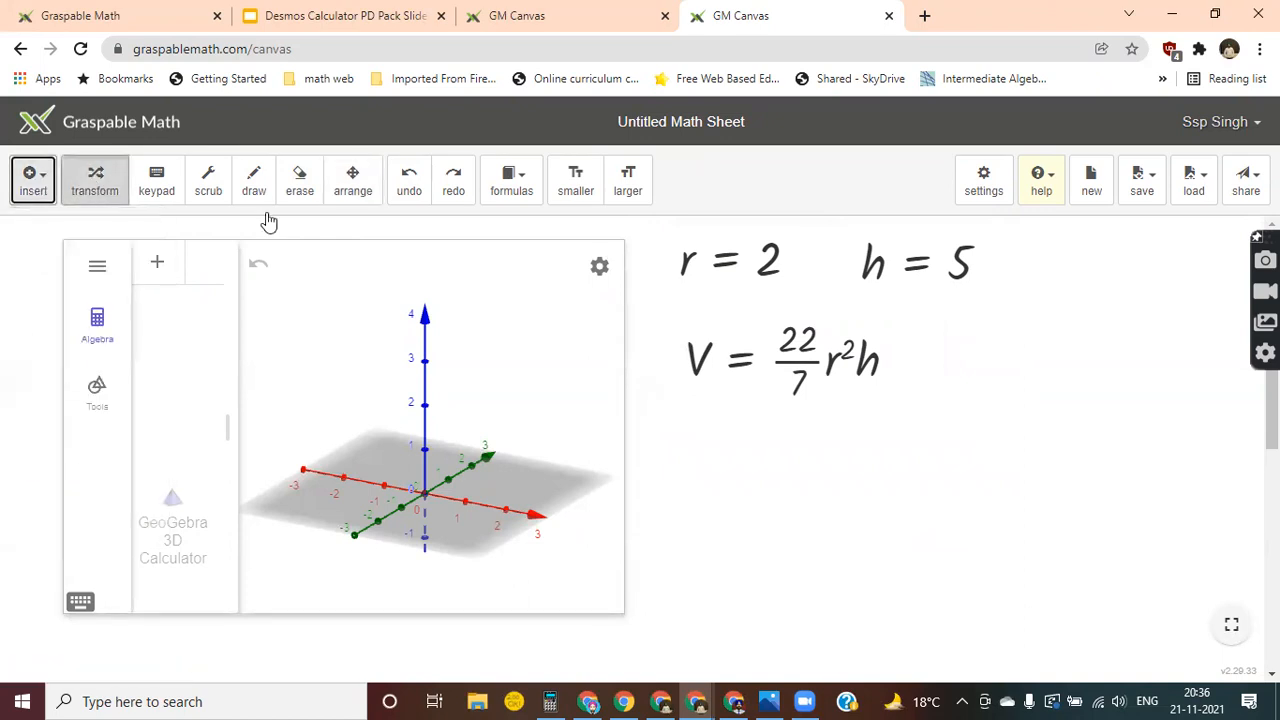
left_click_drag(233, 304, 266, 307)
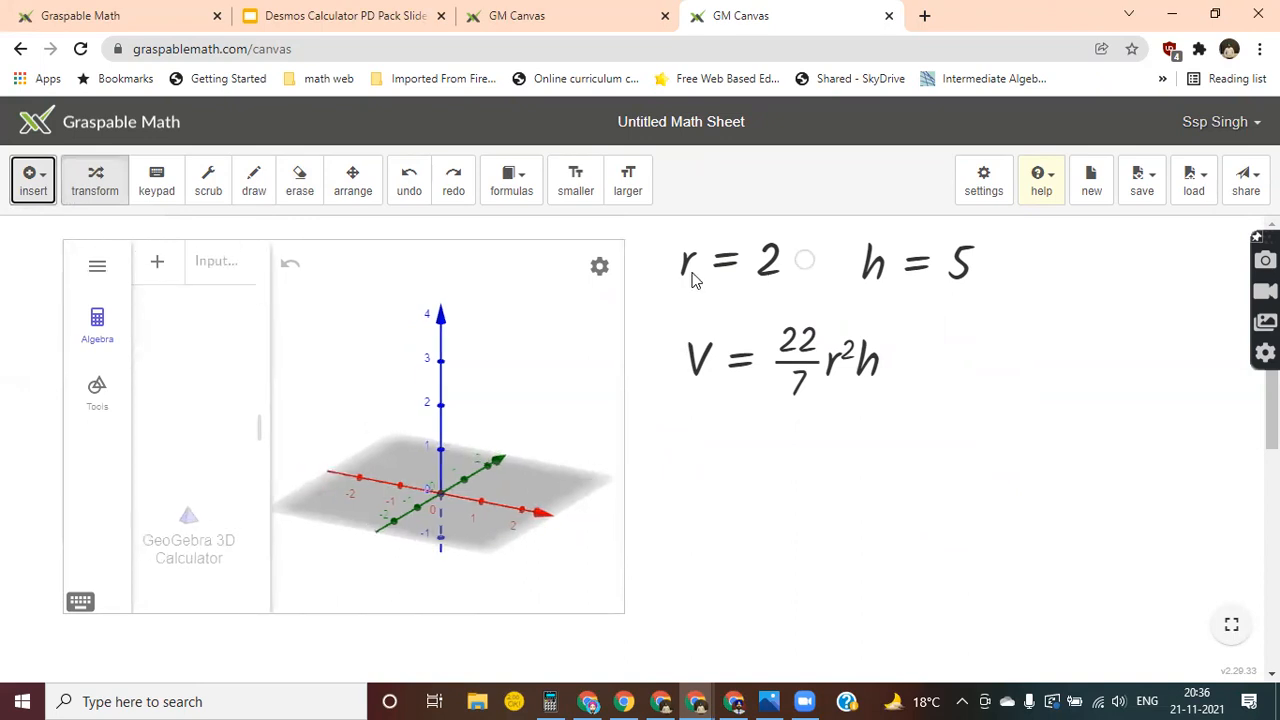
left_click_drag(805, 261, 214, 277)
left_click_drag(998, 266, 220, 313)
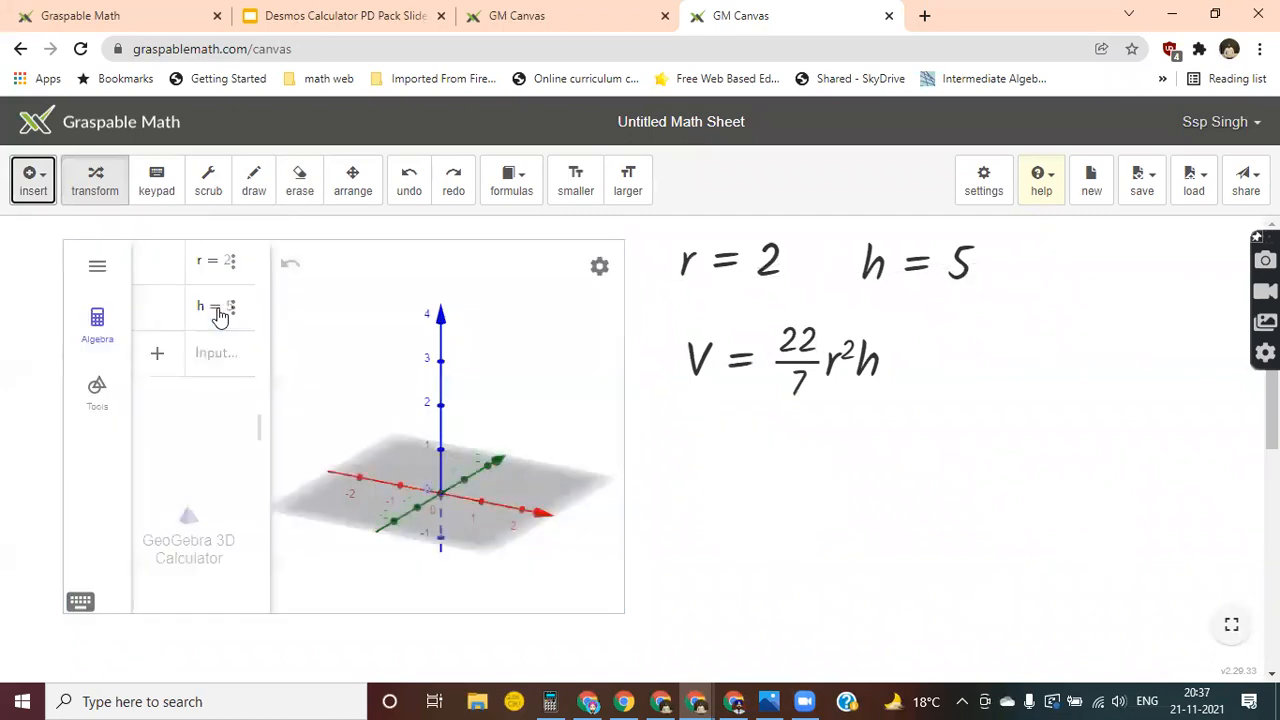
Start a Circle command with point and radius number arguments in the 3D calculator's algebra list.
left_click(220, 358)
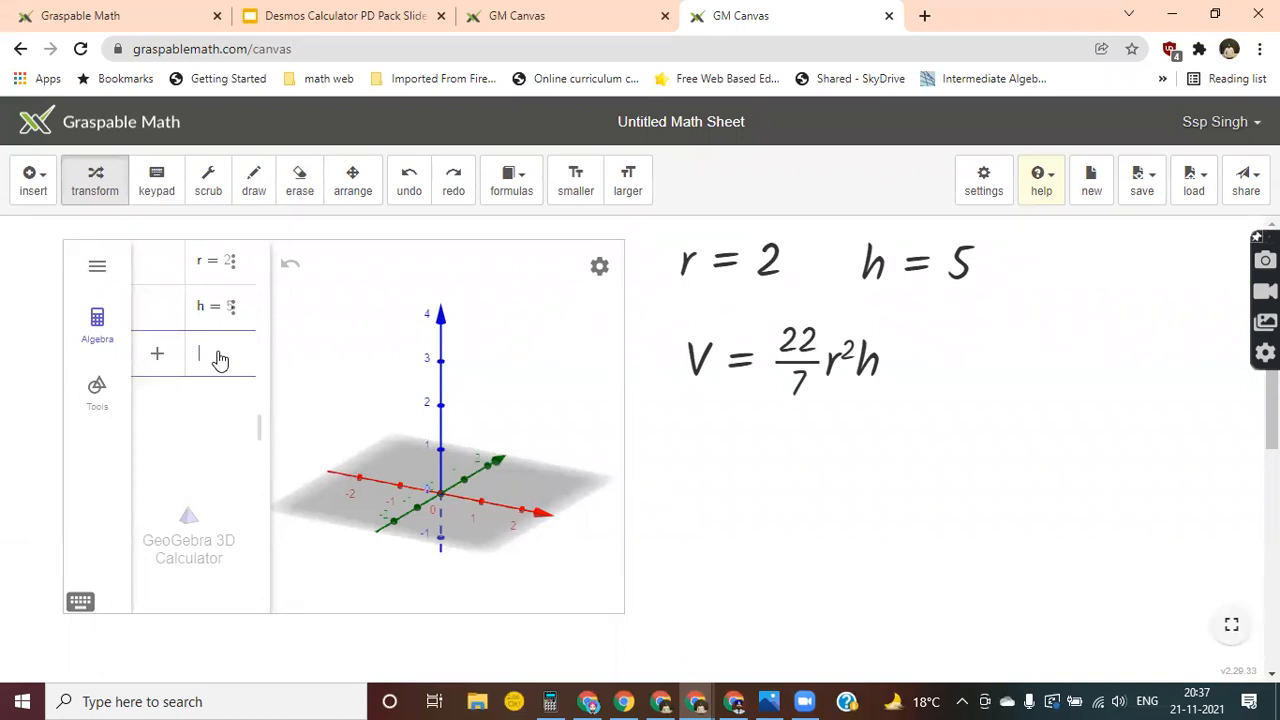
type("circ")
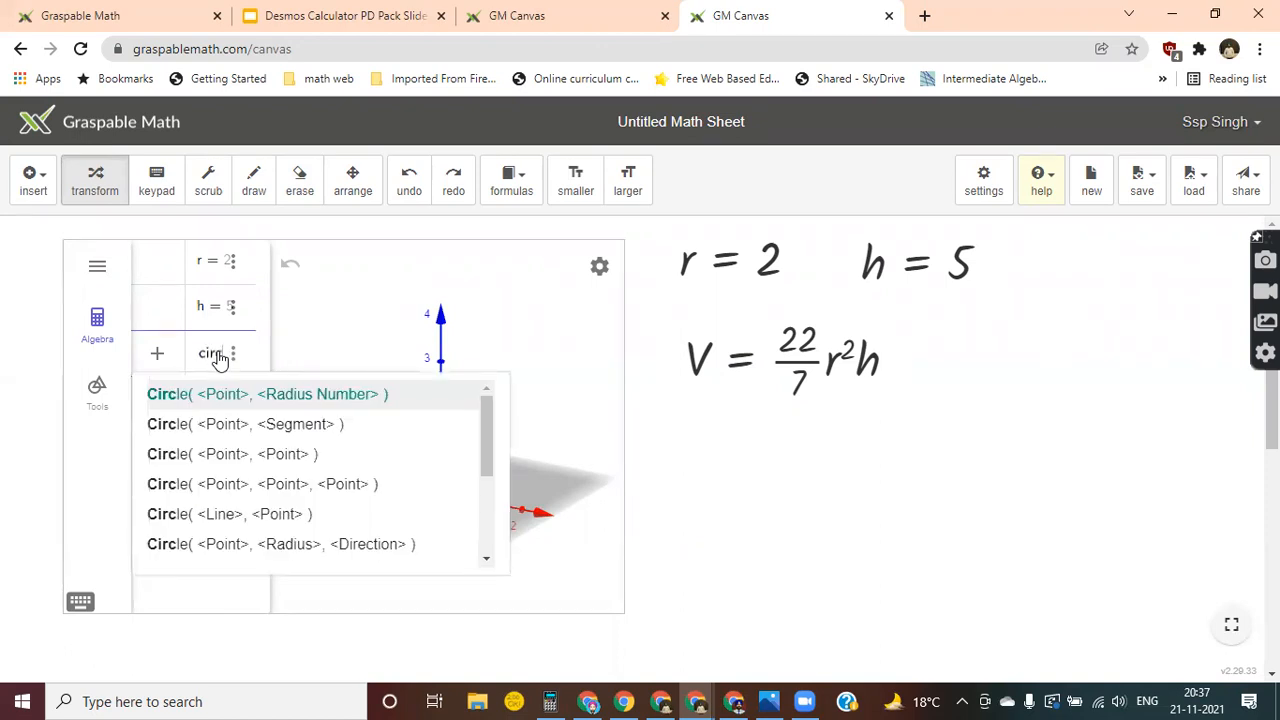
key("Return")
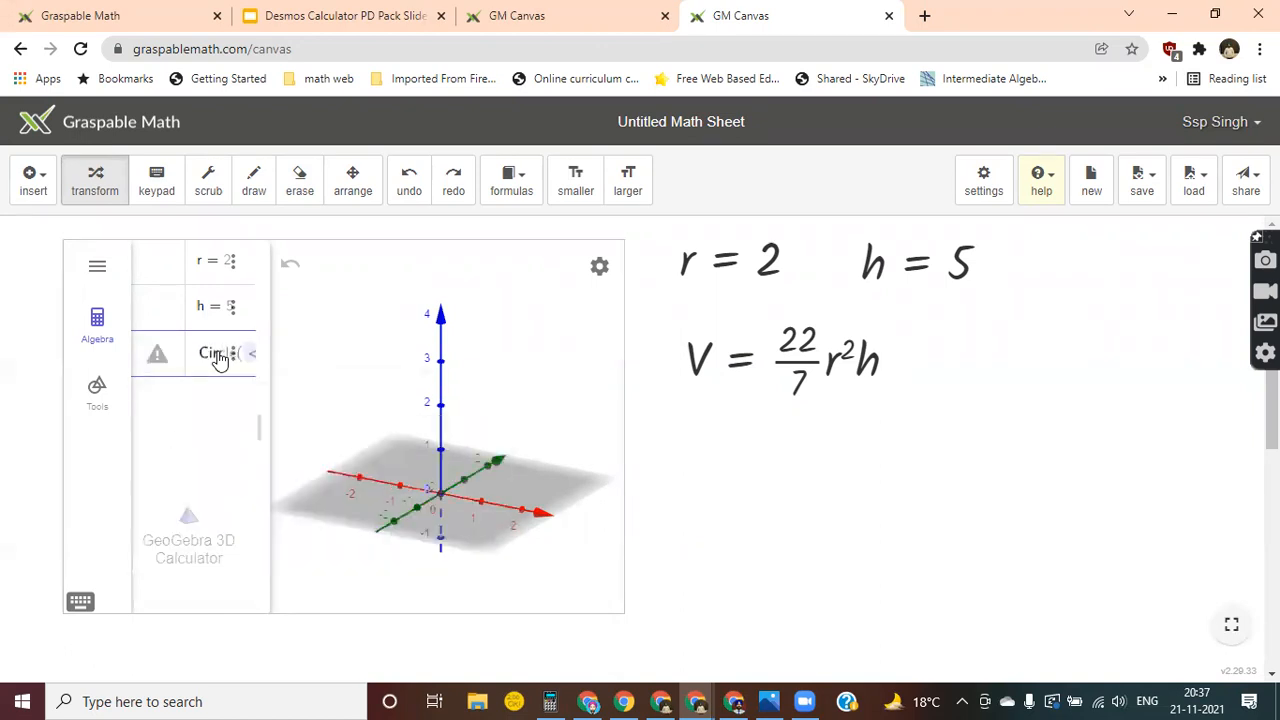
Widen the algebra list further and enlarge the whole 3D view on the canvas.
left_click_drag(269, 373, 376, 370)
left_click(352, 181)
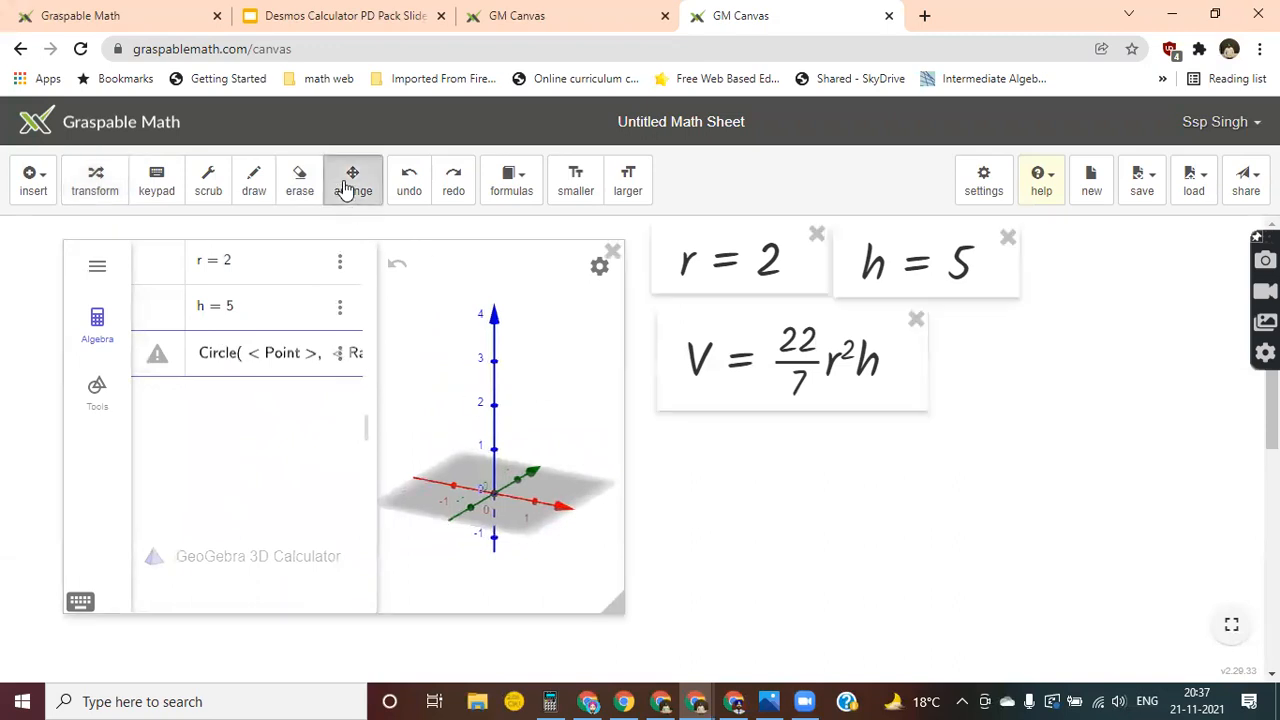
left_click_drag(624, 610, 733, 656)
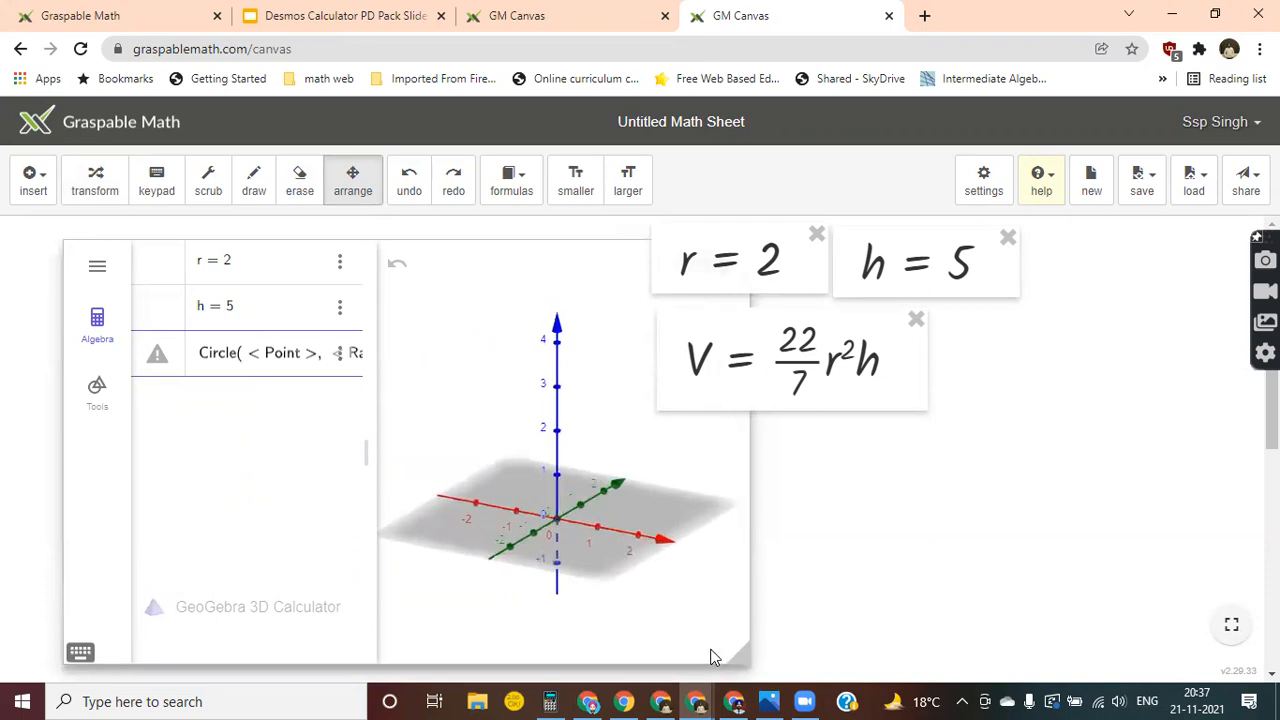
left_click(150, 196)
left_click(102, 190)
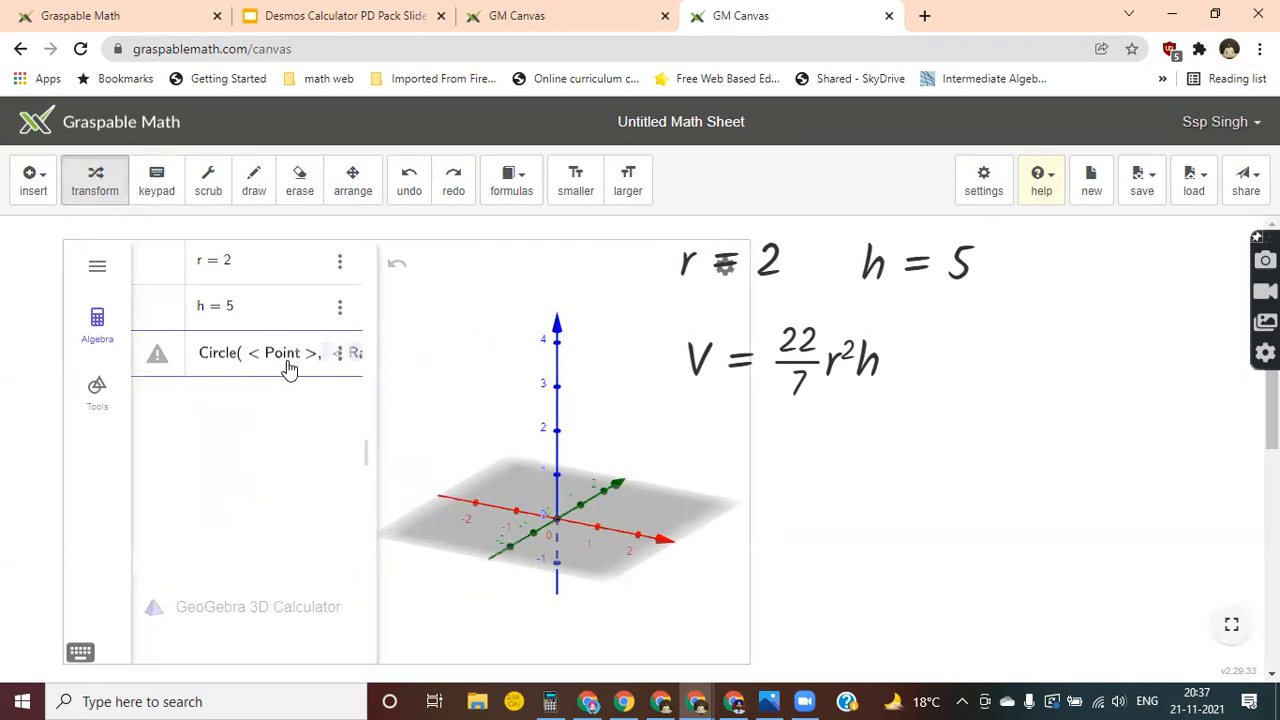
Replace the Circle command's placeholder arguments with centre (0,0) and radius r.
key("BackSpace")
key("BackSpace")
key("BackSpace")
key("BackSpace")
key("BackSpace")
key("BackSpace")
key("BackSpace")
key("BackSpace")
key("BackSpace")
key("BackSpace")
key("BackSpace")
key("BackSpace")
key("BackSpace")
key("BackSpace")
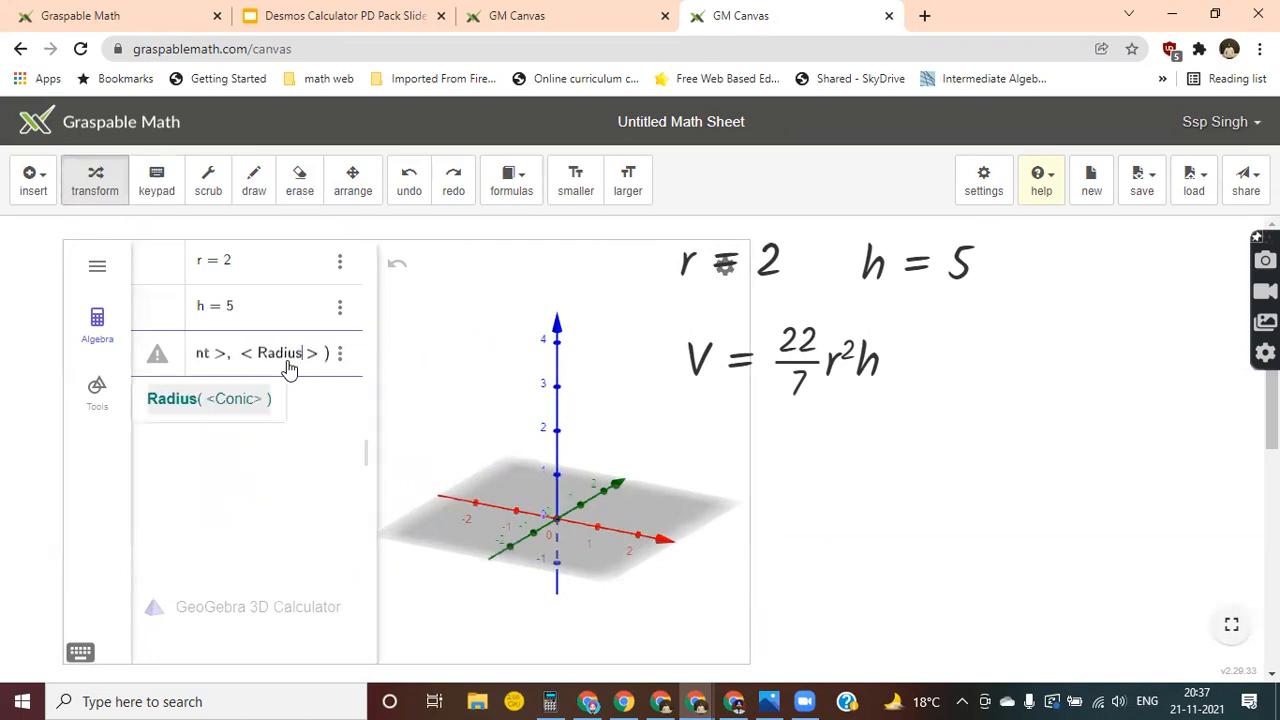
key("BackSpace")
key("BackSpace")
key("BackSpace")
key("BackSpace")
key("BackSpace")
key("BackSpace")
key("BackSpace")
key("BackSpace")
key("BackSpace")
key("BackSpace")
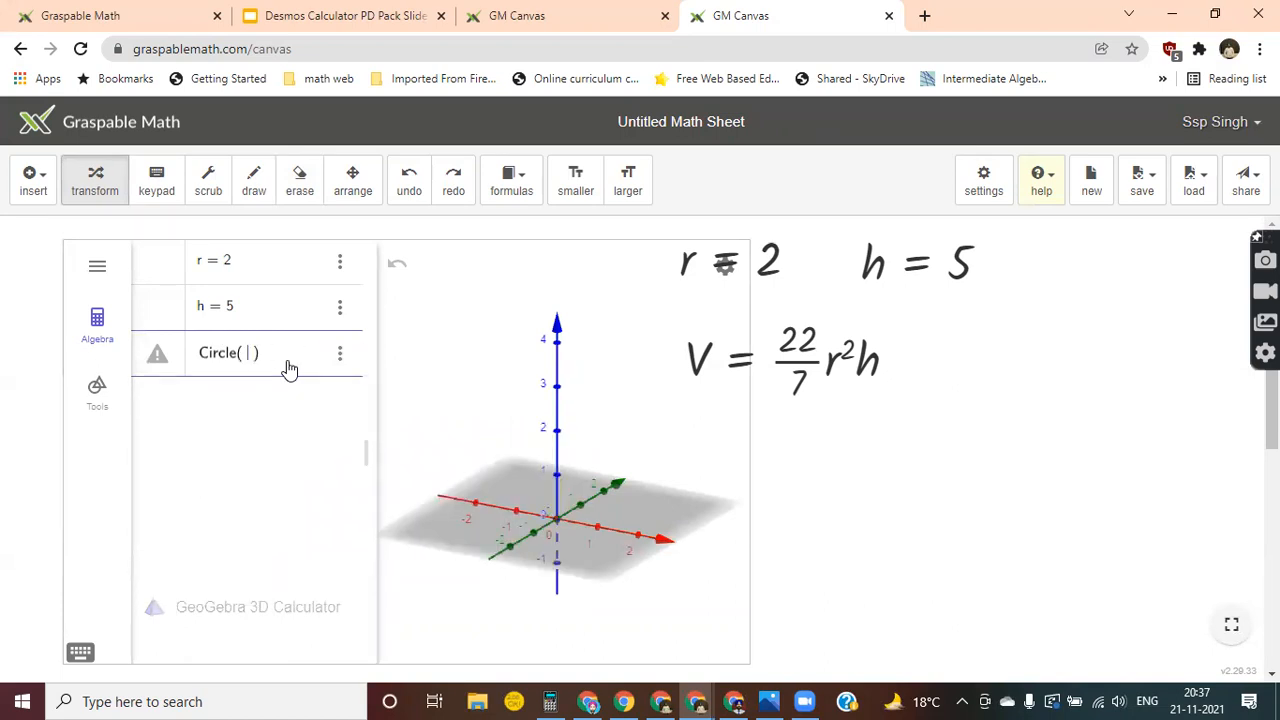
type("(")
key("Left")
type("0,0), r")
key("Return")
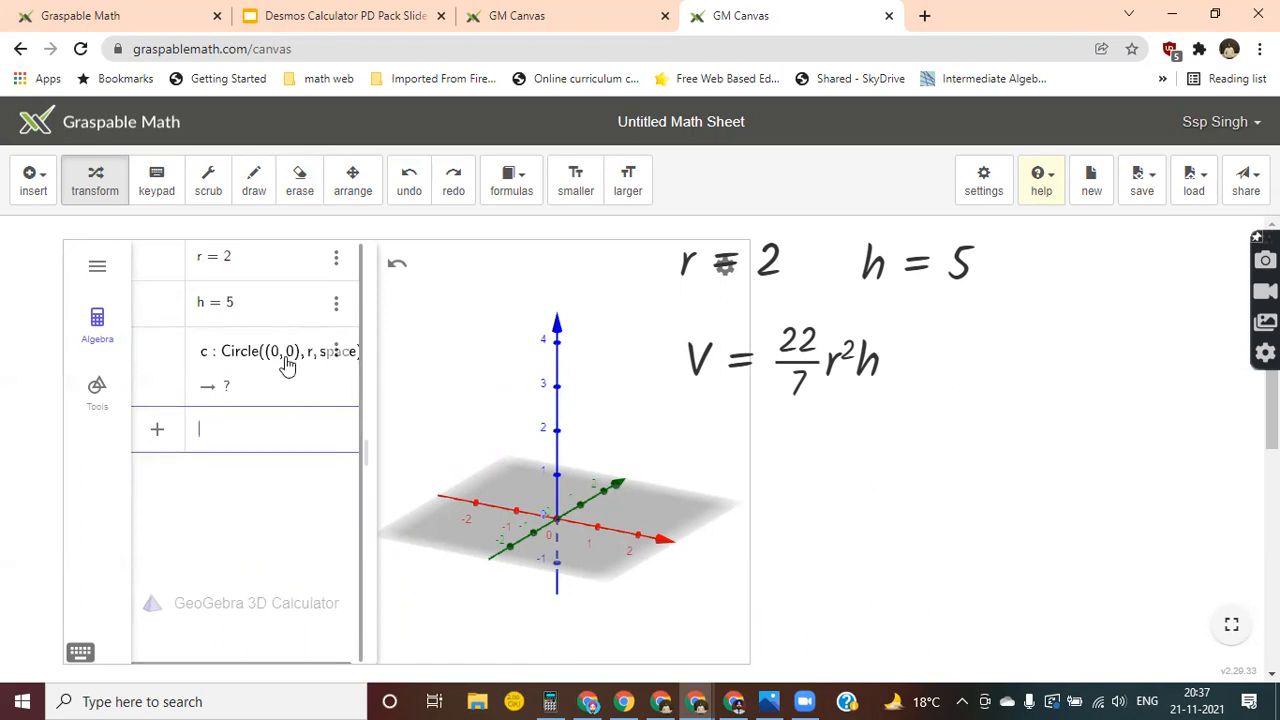
Change the circle's centre to the 3D point (0,0,0).
left_click(287, 365)
type(",0")
key("Return")
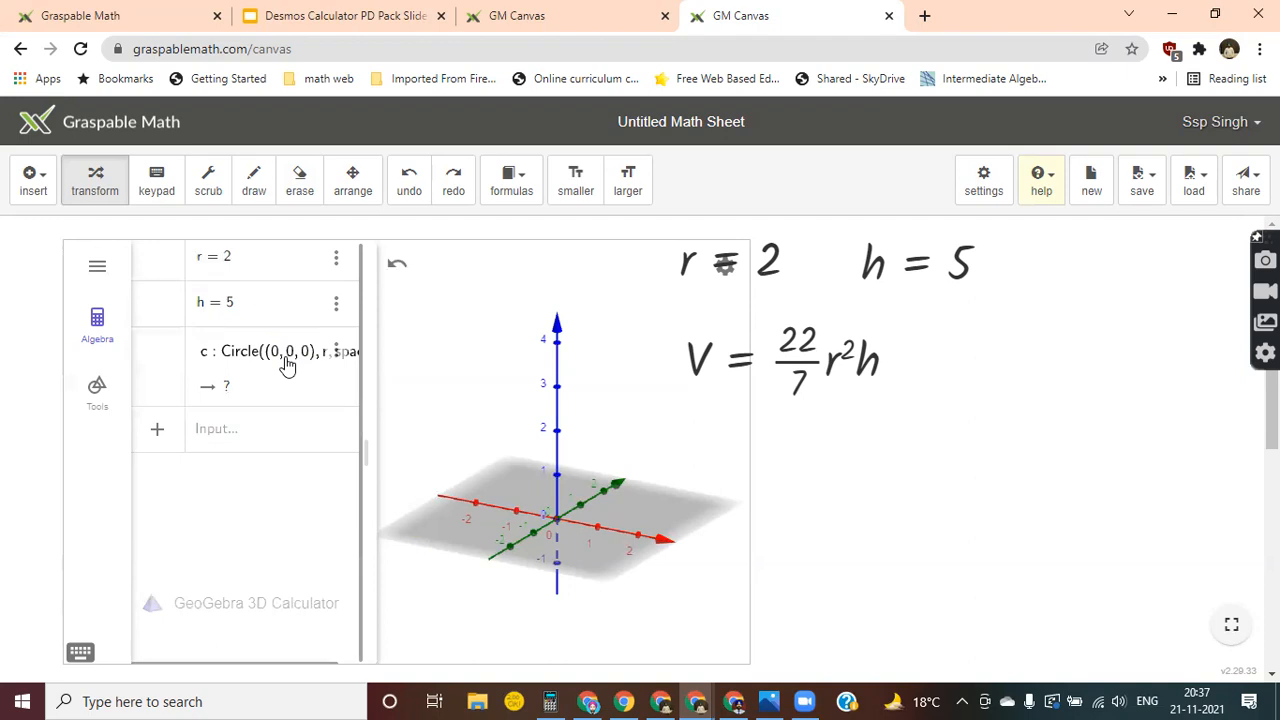
Widen the algebra list to show the full circle definition and replace its direction argument with zAxis.
left_click_drag(371, 385, 434, 388)
left_click(360, 370)
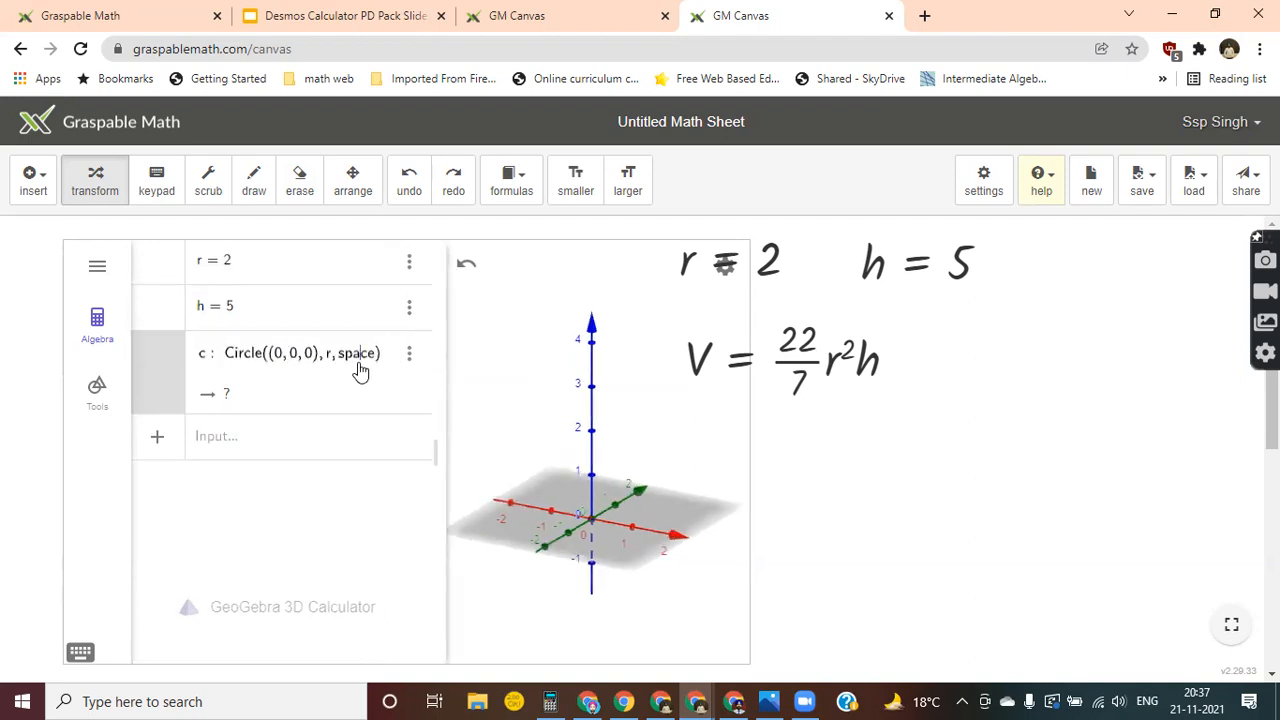
key("Print")
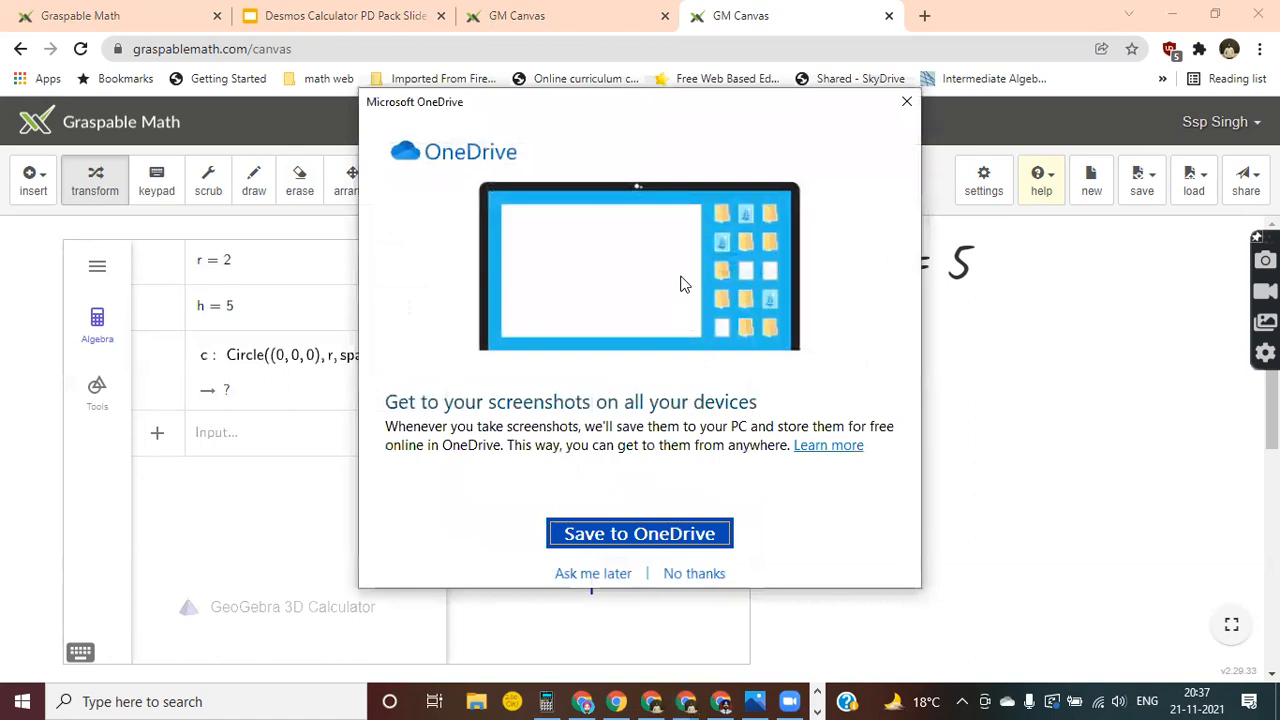
left_click(907, 102)
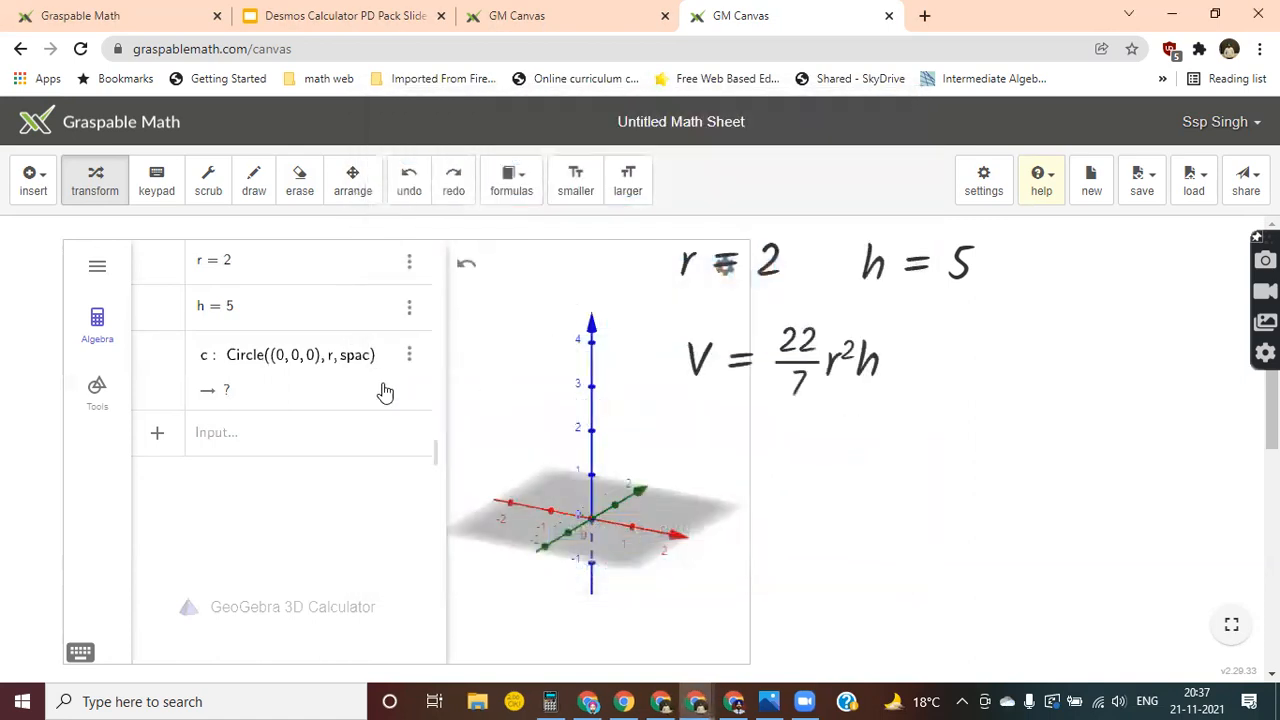
left_click(366, 363)
key("BackSpace")
key("BackSpace")
type("zAxi")
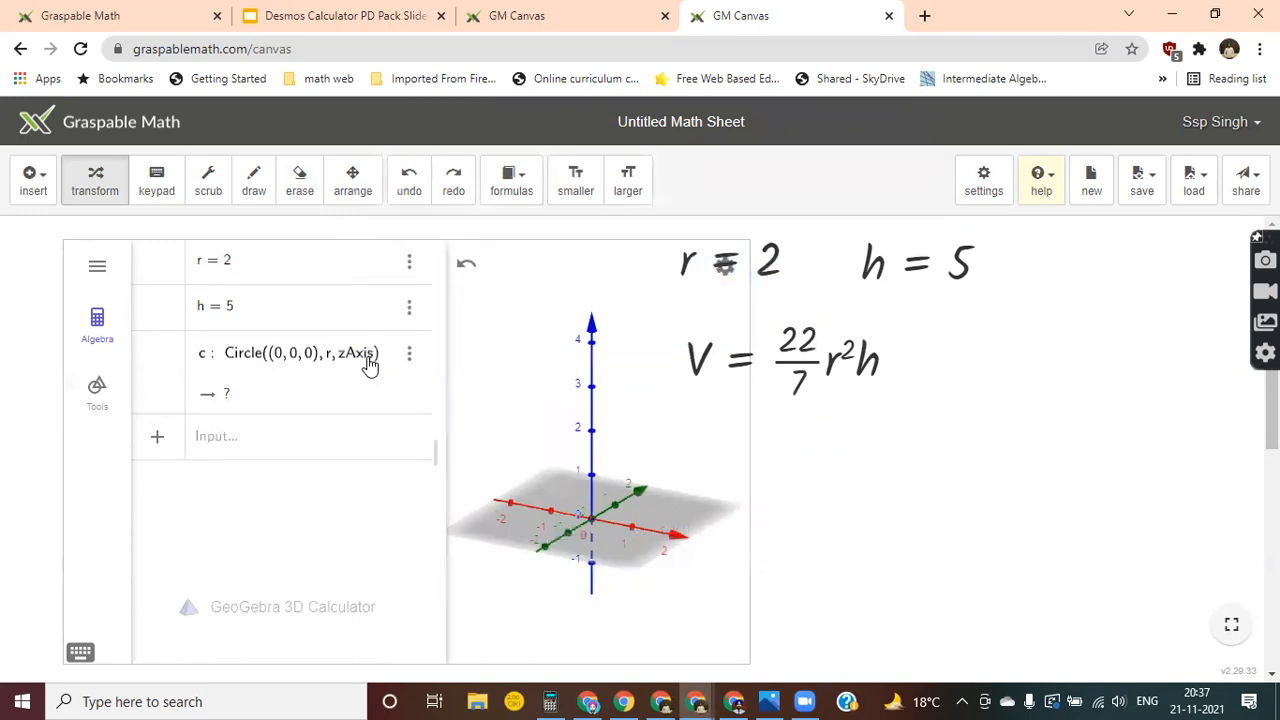
type("s")
key("Return")
Create a cylinder from circle c and height h with the command Cylinder(c, h).
left_click(261, 442)
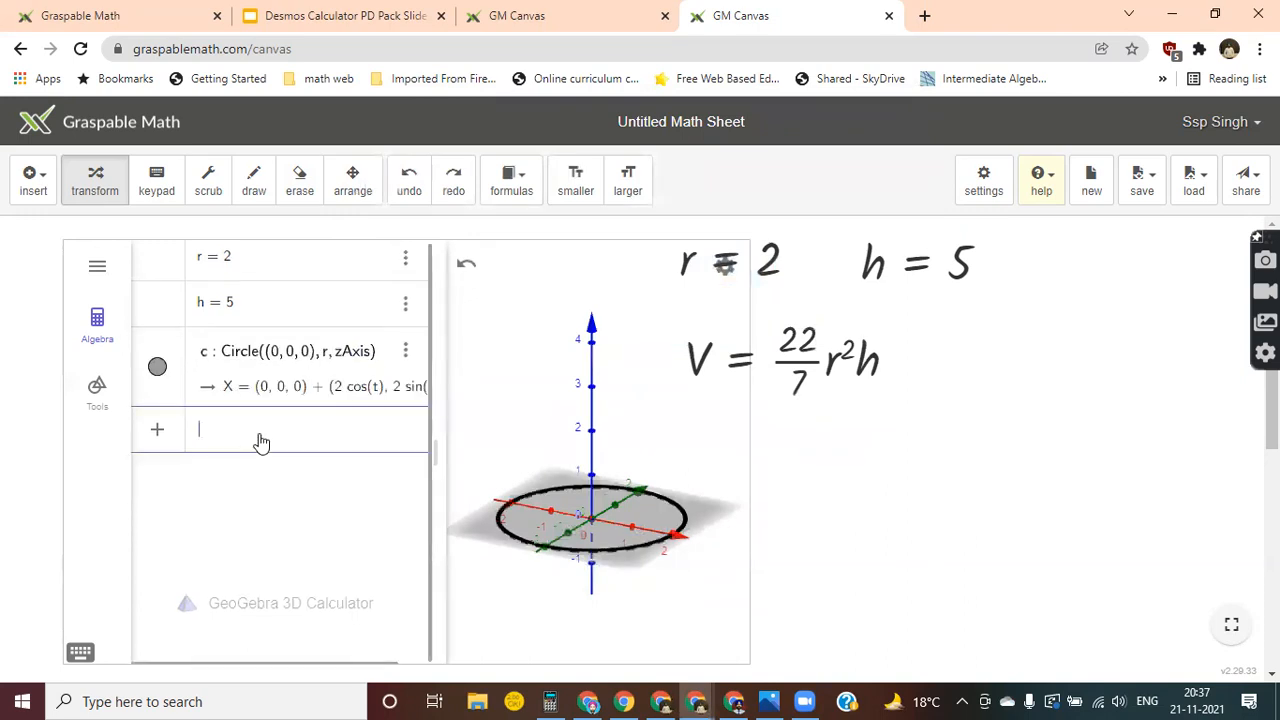
type("cyli")
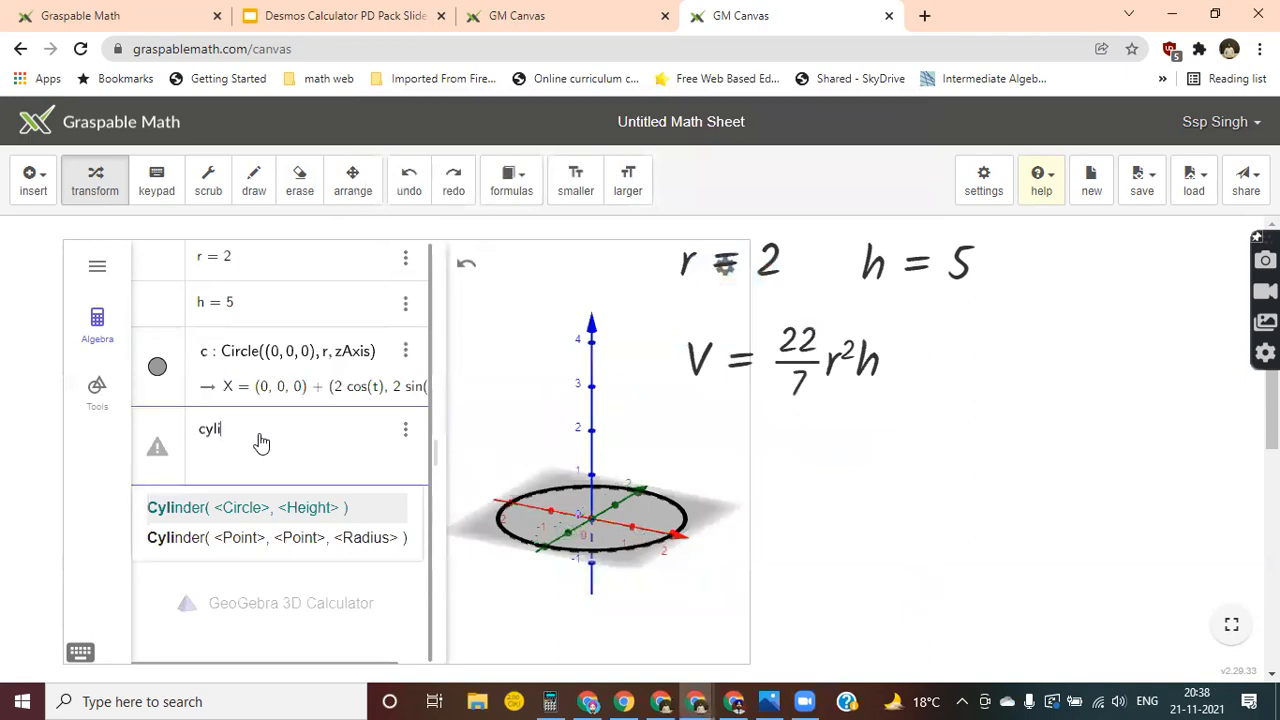
key("Return")
type("c")
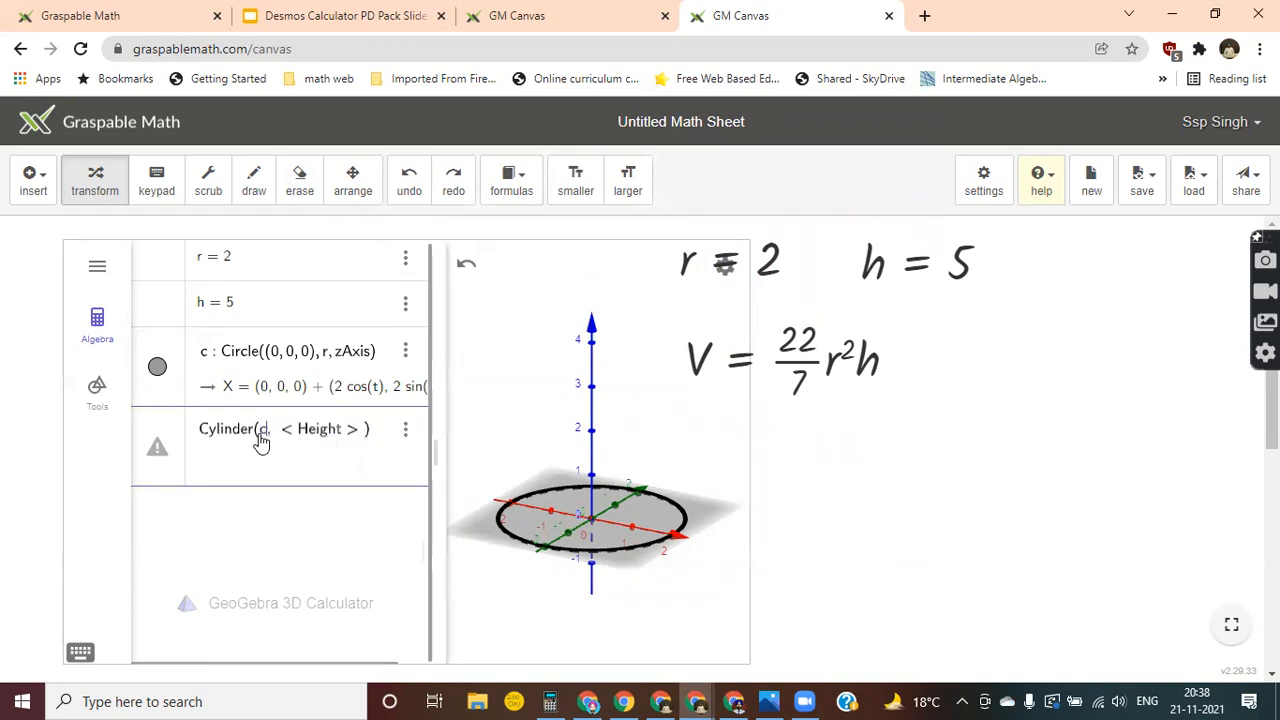
key("Tab")
type("h")
key("Return")
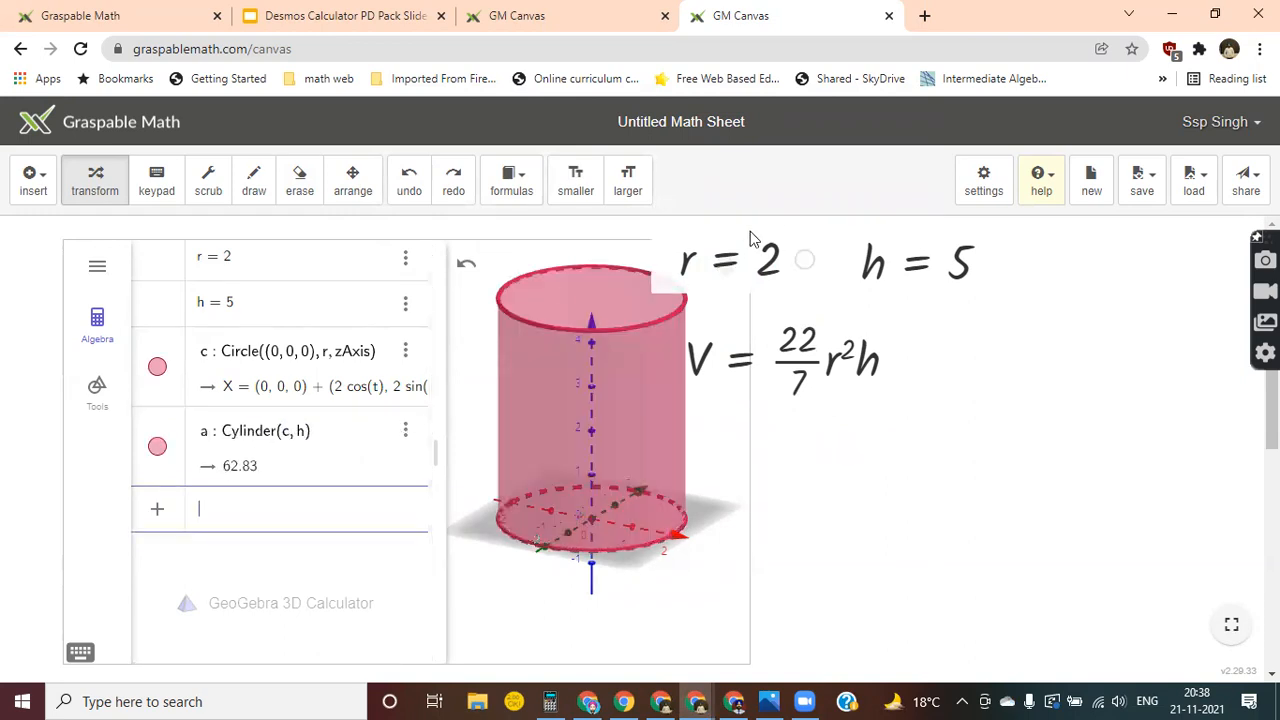
Move the r, h and V expressions clear of the 3D view and narrow the algebra list.
left_click(352, 180)
left_click_drag(768, 262, 1013, 336)
left_click_drag(960, 289, 1100, 268)
left_click_drag(771, 384, 1001, 479)
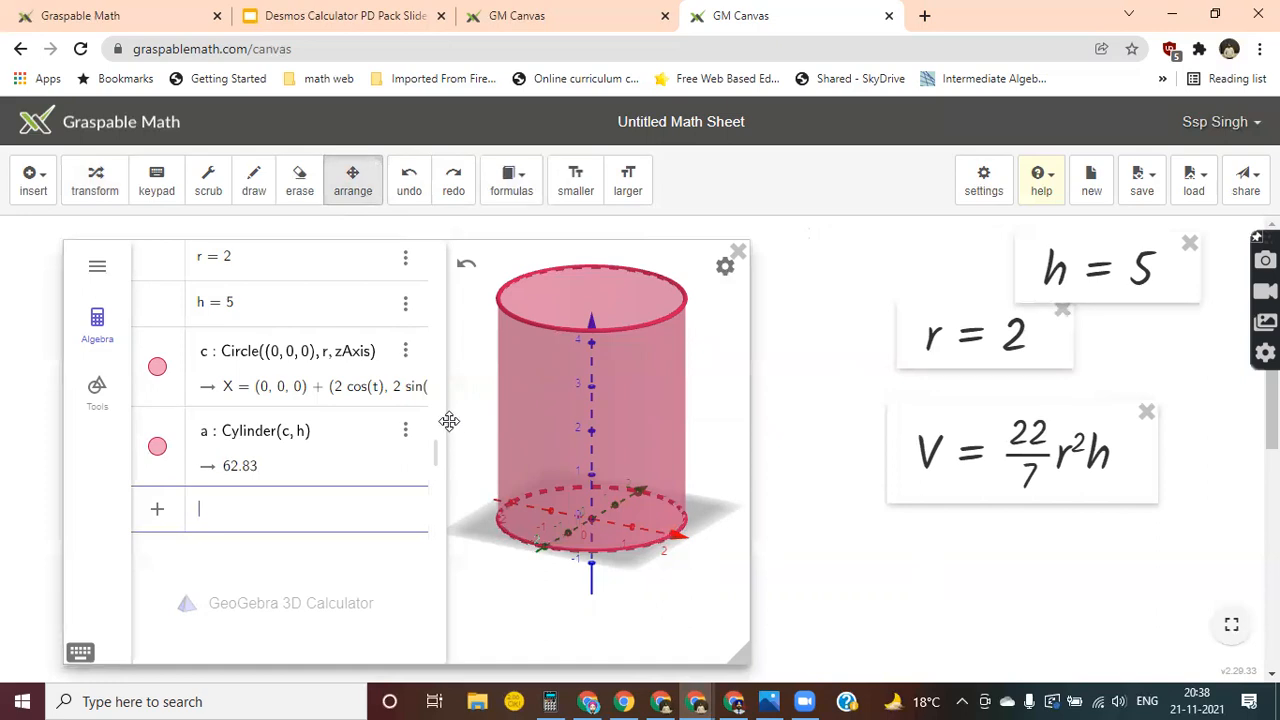
left_click(95, 180)
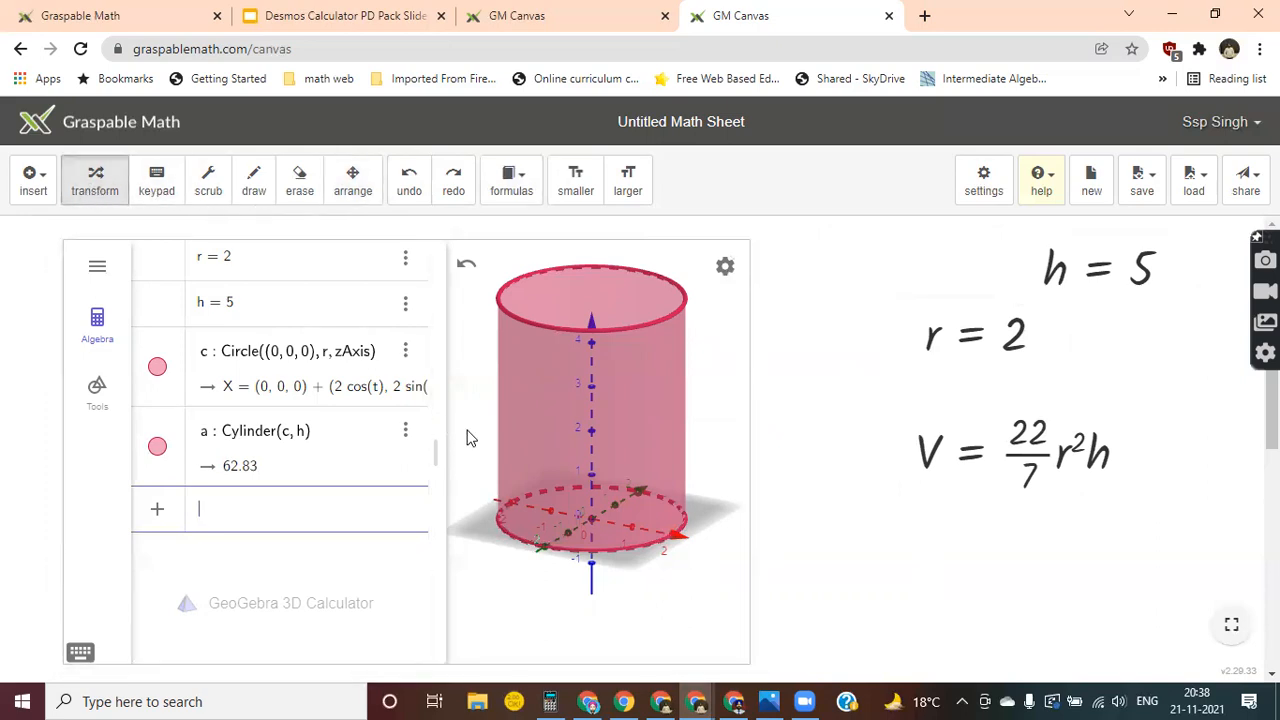
left_click_drag(443, 428, 318, 429)
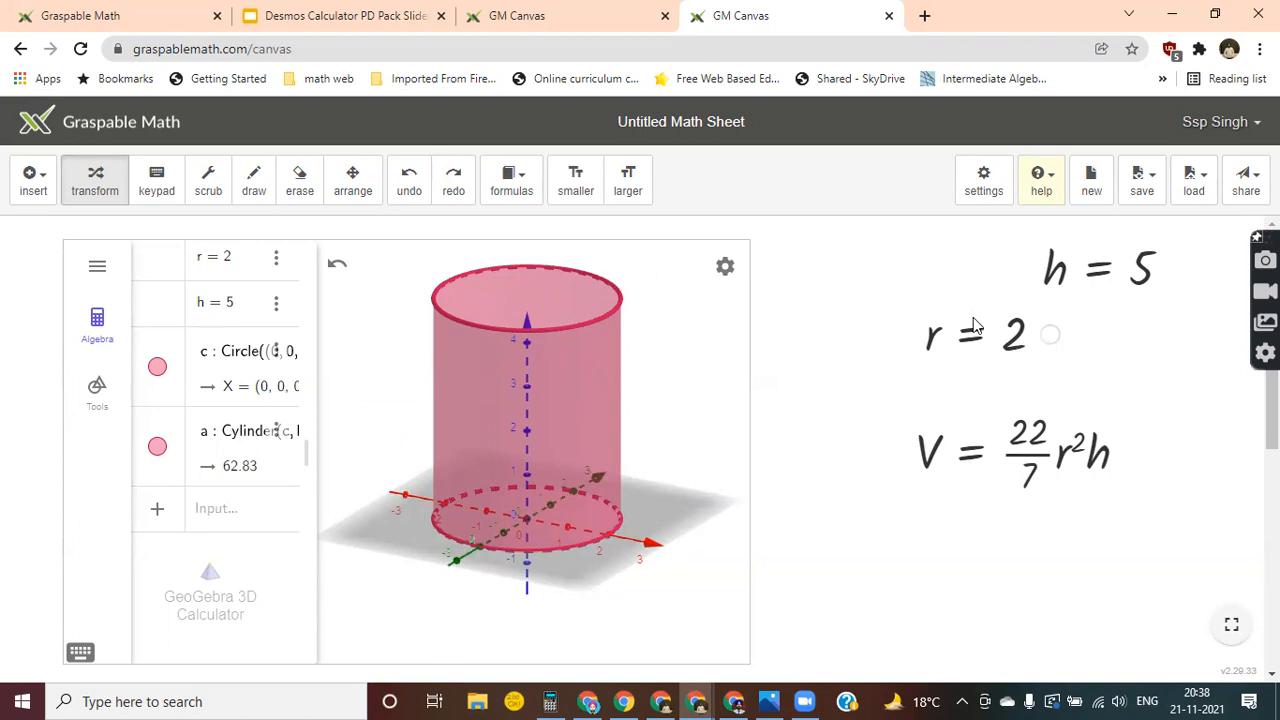
Substitute the r and h values into the volume formula, then shrink the expressions by two sizes.
left_click_drag(930, 340, 1058, 472)
left_click_drag(1055, 268, 1156, 552)
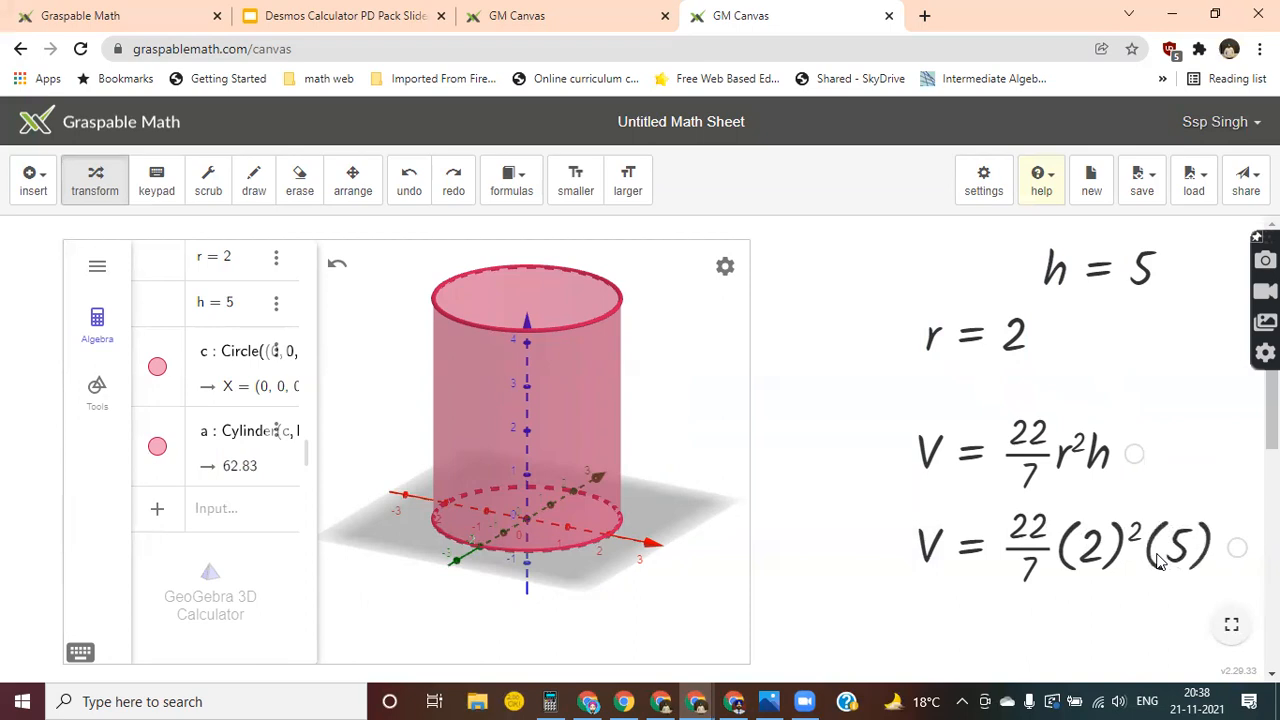
left_click(556, 197)
left_click(556, 197)
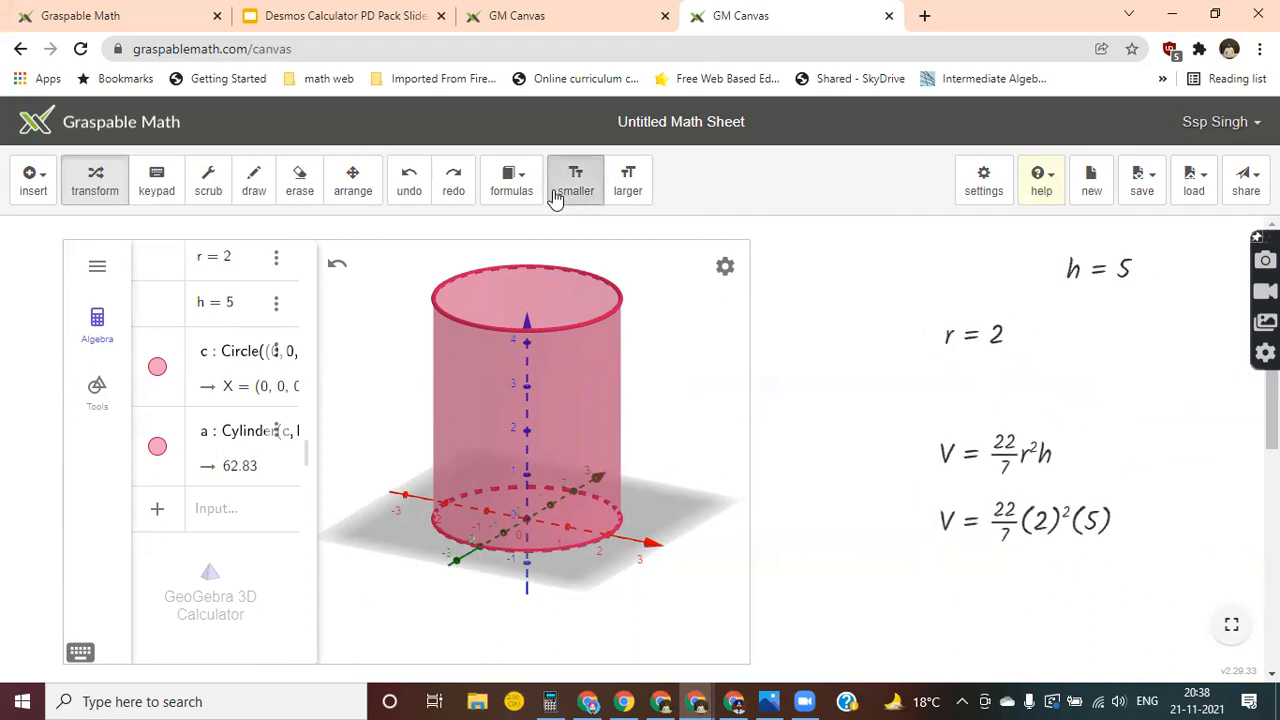
Simplify the substituted volume expression to a single fraction and convert it to a decimal.
left_click(1048, 525)
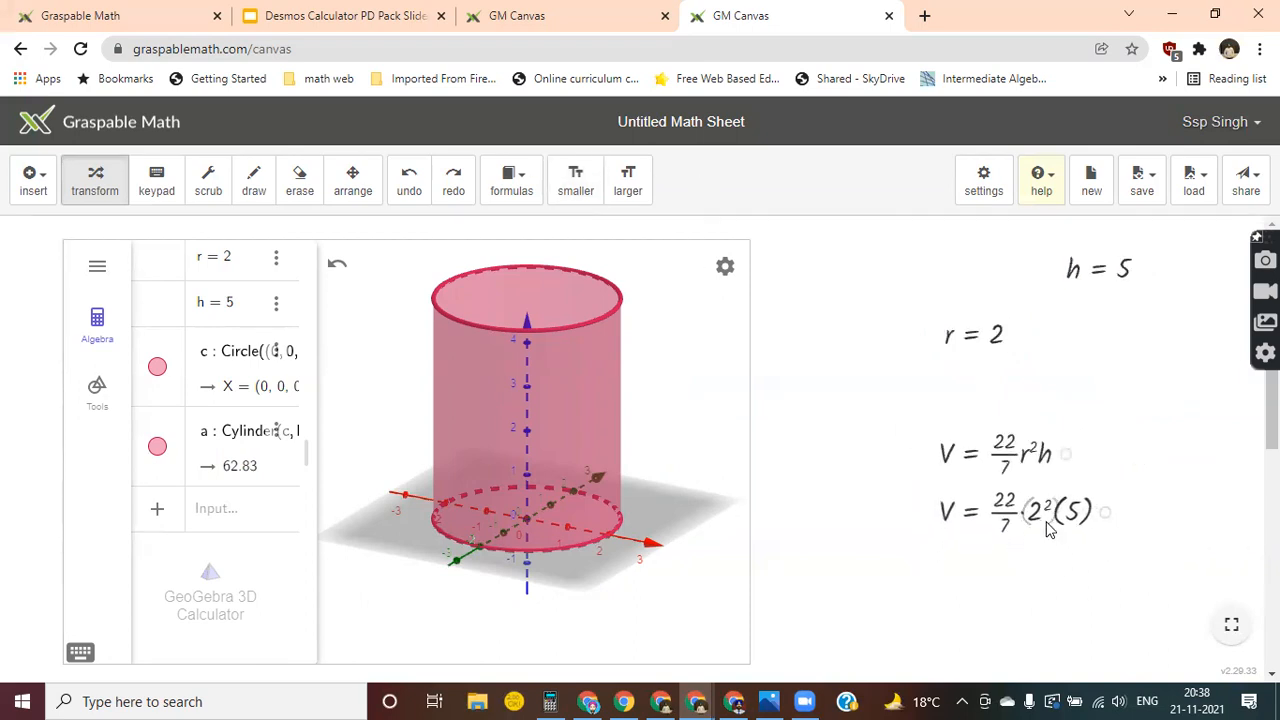
left_click(1040, 573)
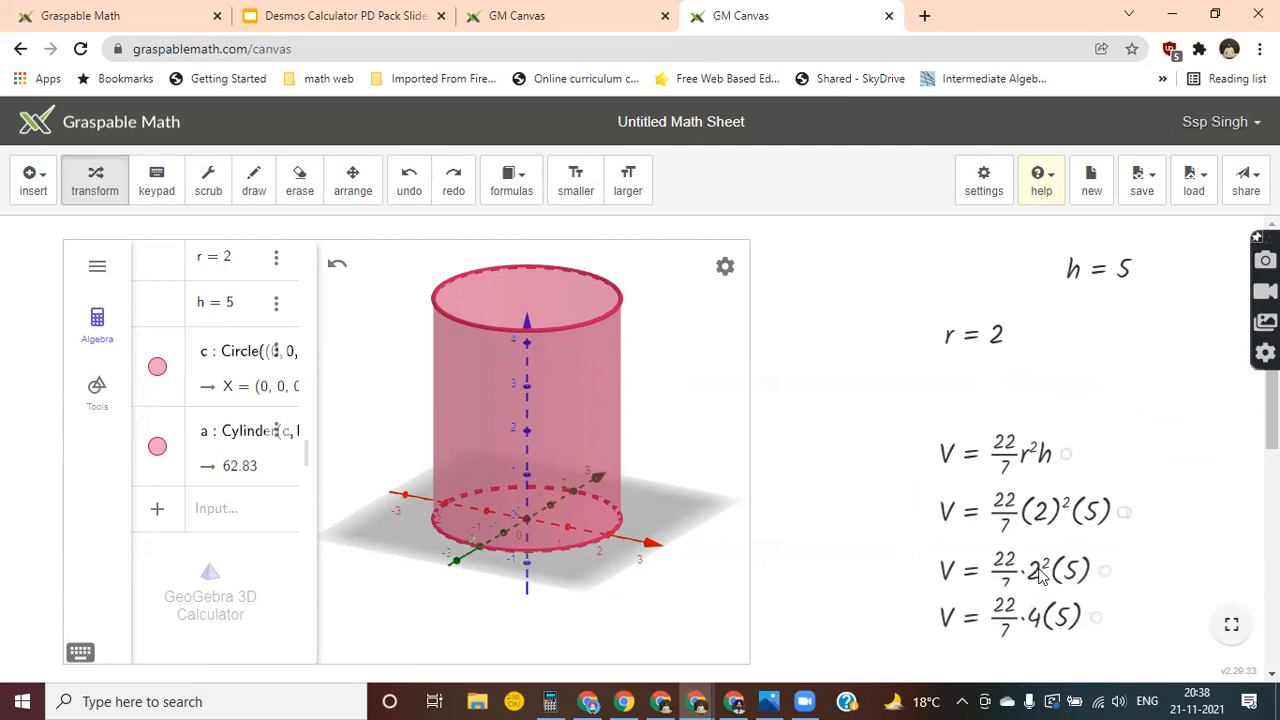
left_click(1043, 628)
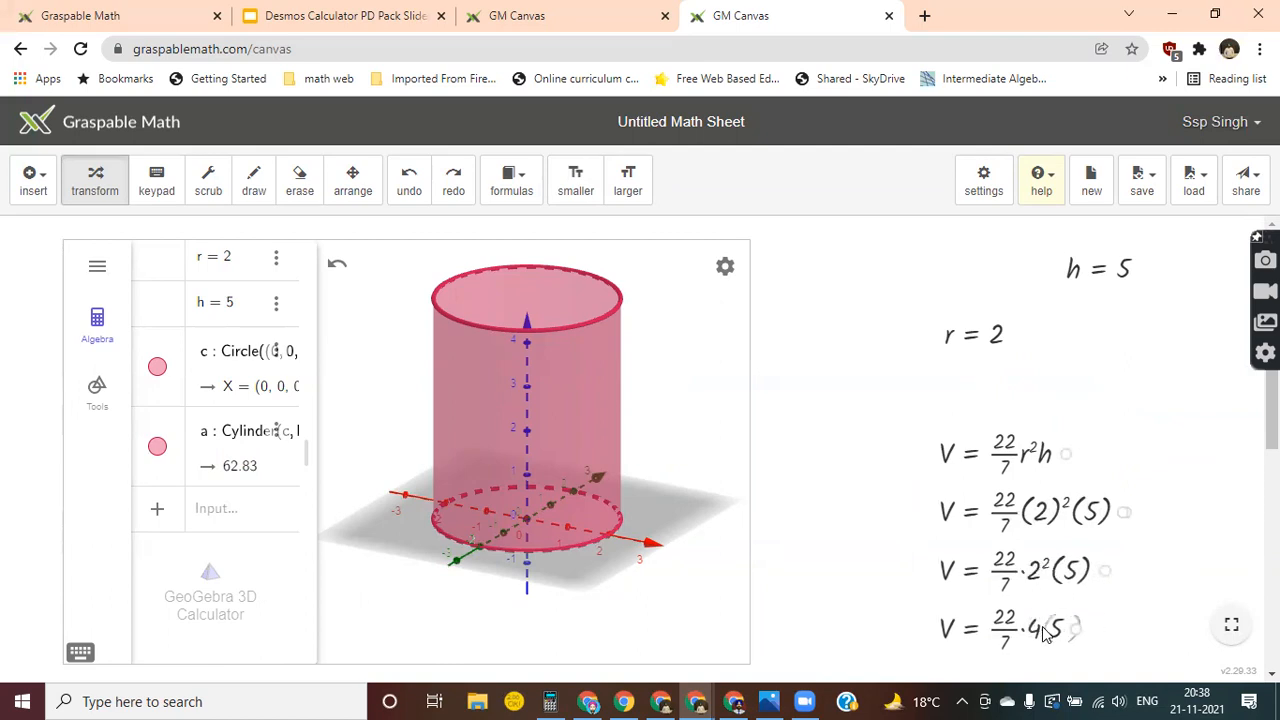
left_click(1039, 635)
left_click(1040, 638)
left_click(1025, 628)
left_click(1014, 622)
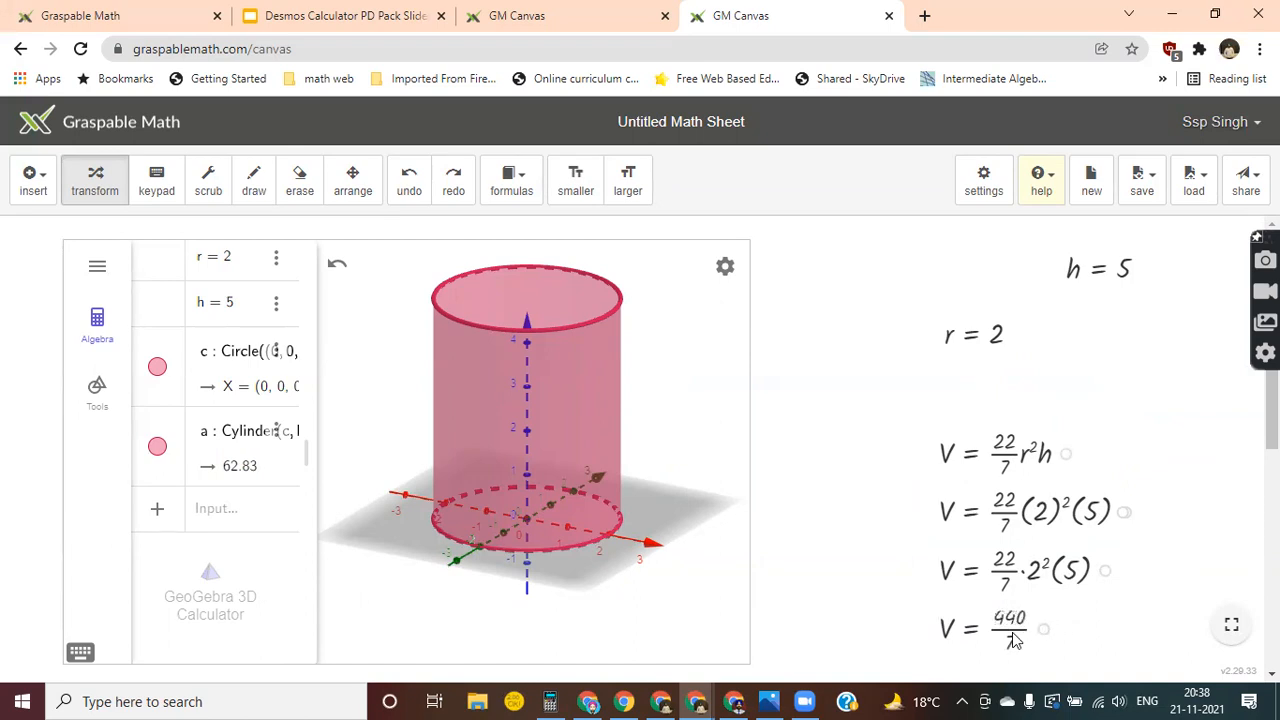
left_click(1012, 635)
double_click(1012, 635)
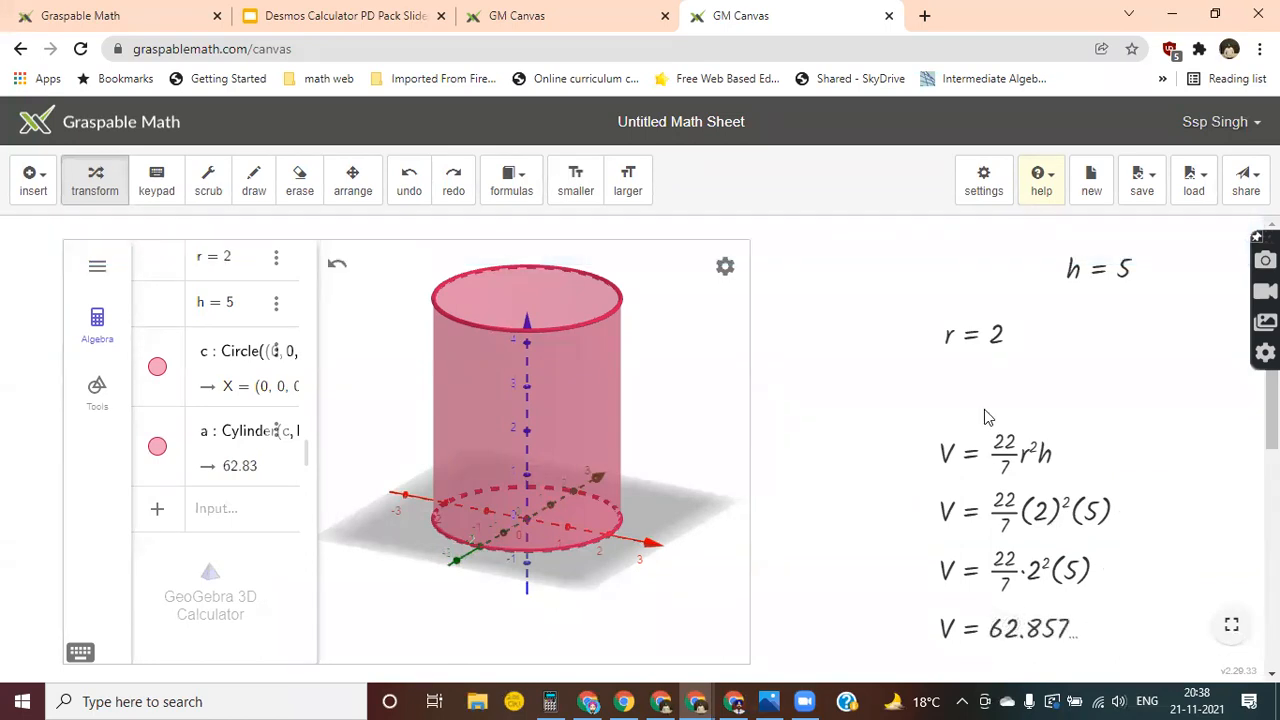
Arrange r and h side by side above the volume derivation, close beside the 3D view.
left_click(358, 193)
left_click_drag(949, 514, 799, 472)
left_click_drag(945, 334, 840, 272)
left_click_drag(1063, 268, 968, 266)
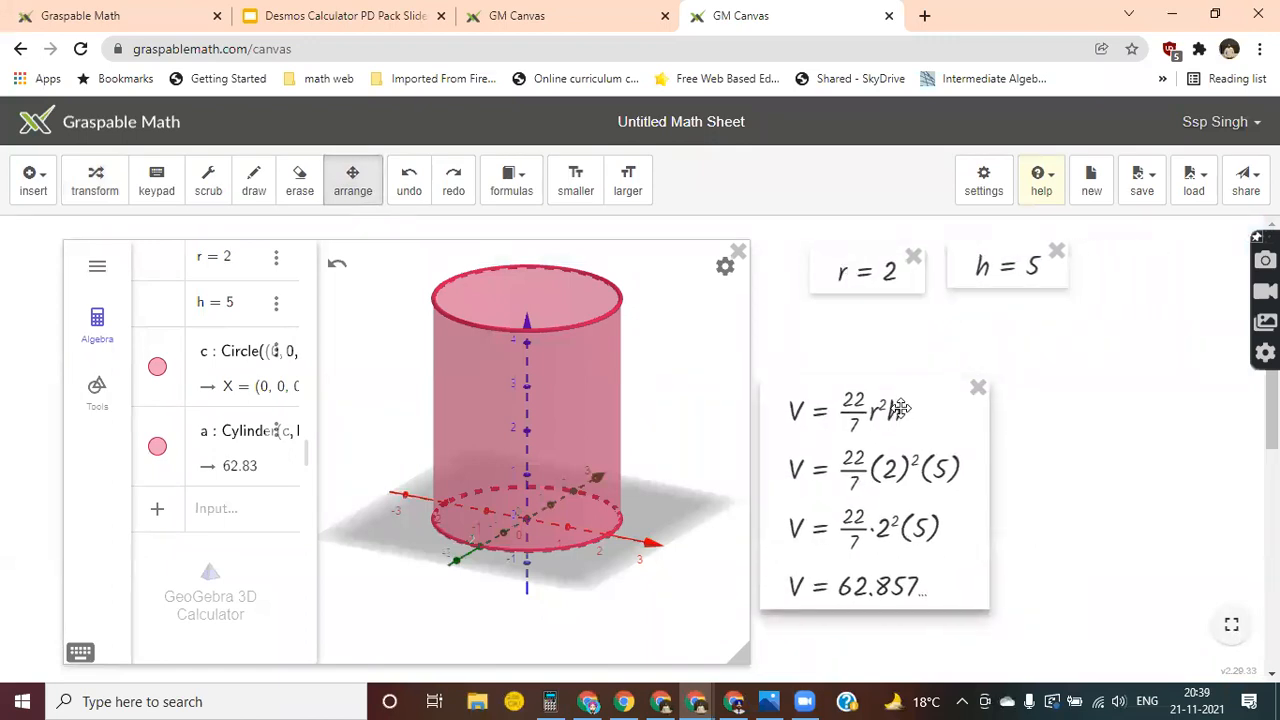
left_click_drag(894, 409, 923, 366)
left_click(95, 182)
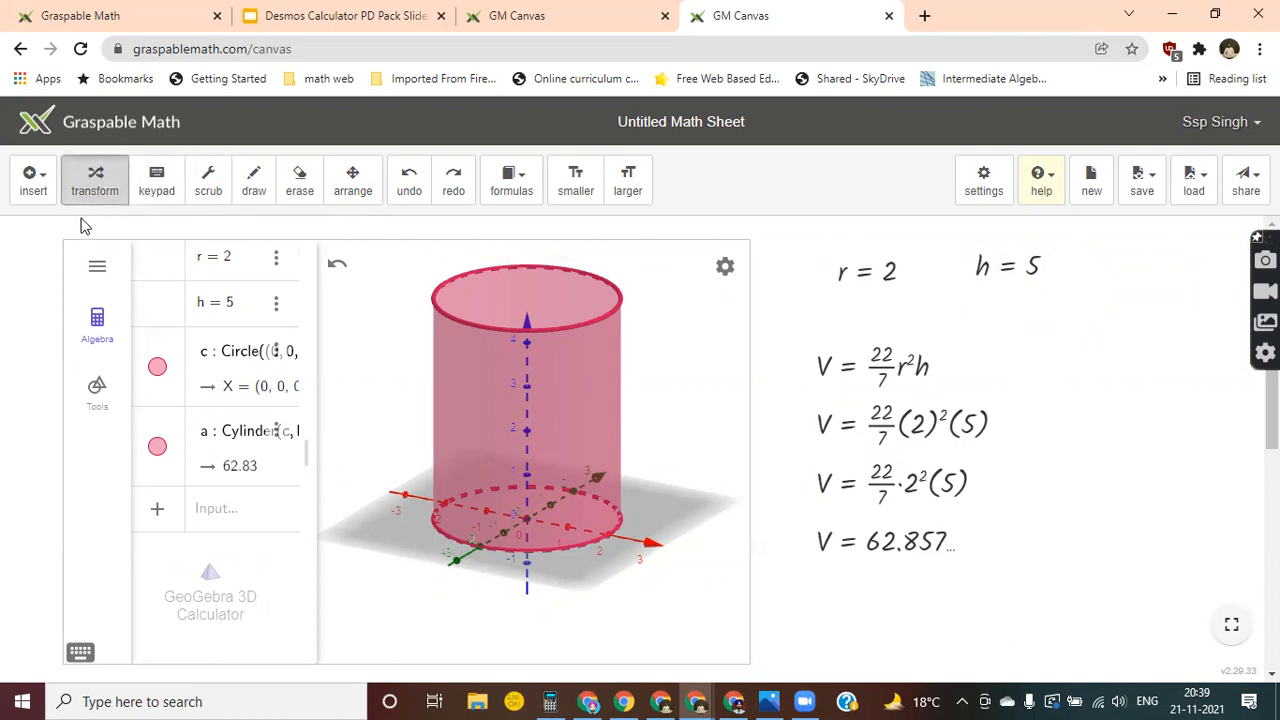
Scrub the radius r to 2.5 and the height h to 2.8.
left_click(207, 193)
mouse_move(893, 292)
left_mouse_down()
mouse_move(890, 331)
mouse_move(884, 288)
left_mouse_up()
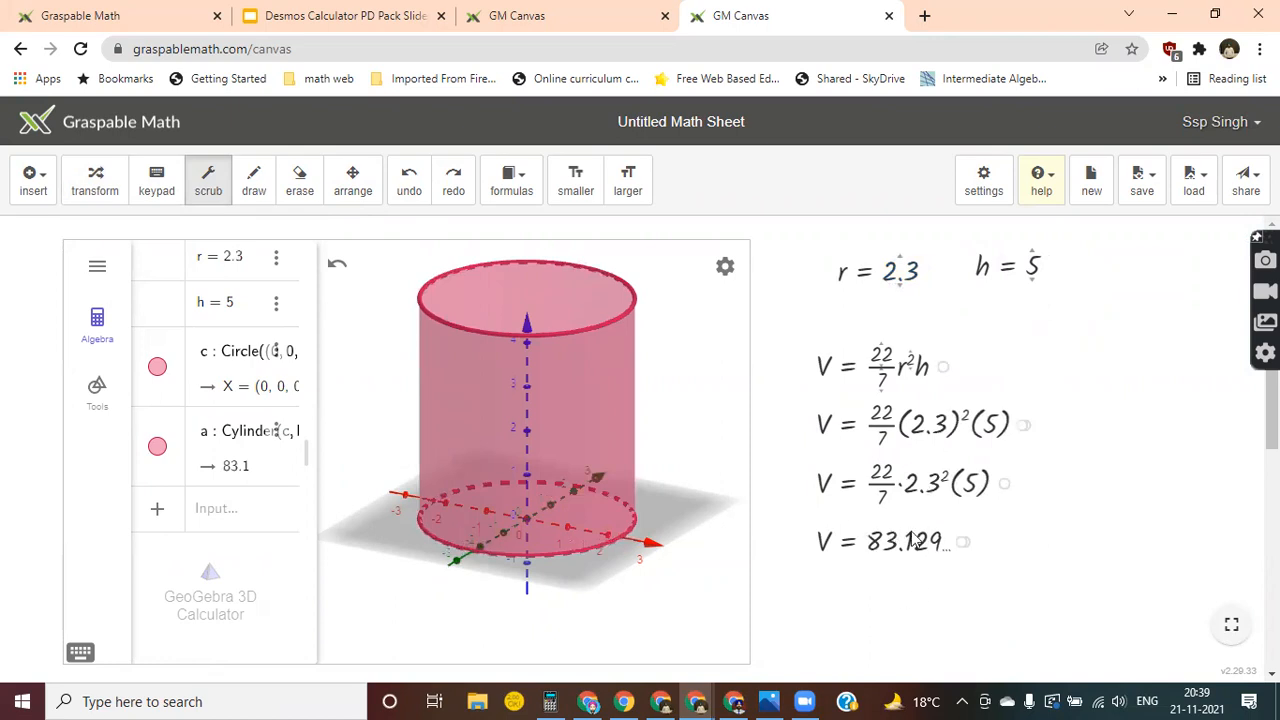
mouse_move(903, 298)
left_mouse_down()
mouse_move(903, 323)
mouse_move(903, 279)
mouse_move(900, 323)
mouse_move(903, 289)
left_mouse_up()
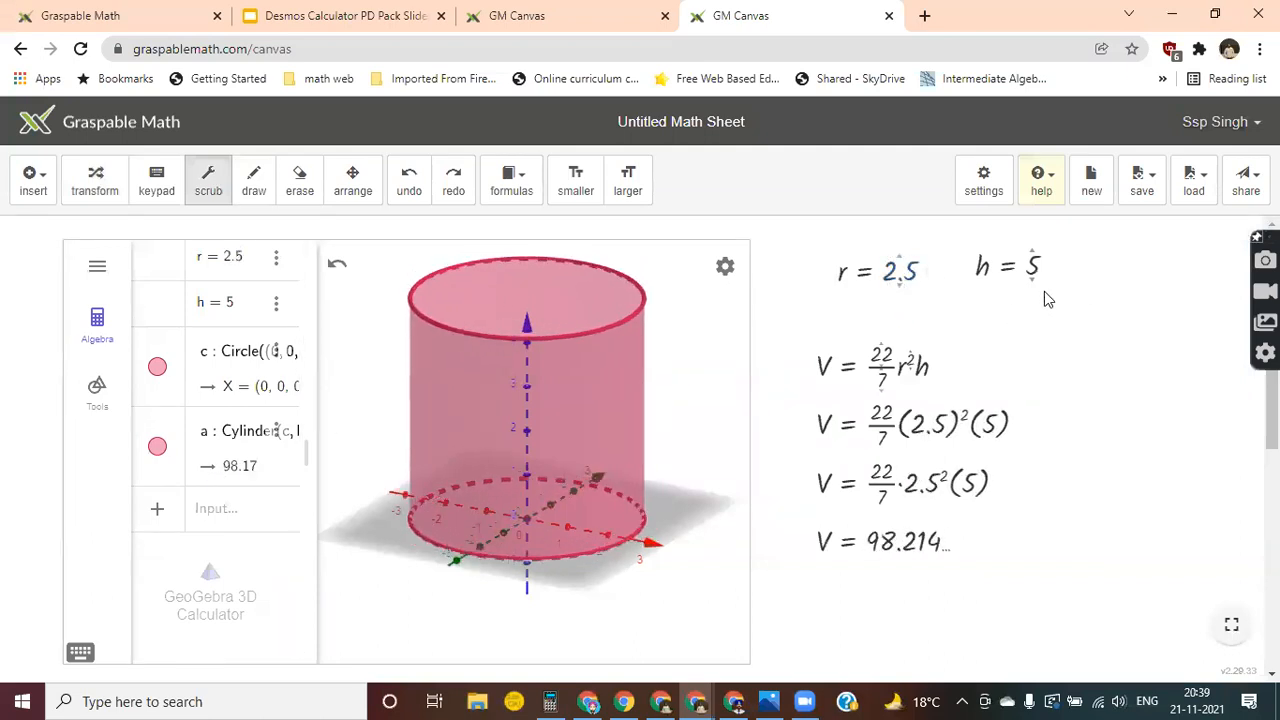
left_click_drag(1045, 267, 1046, 386)
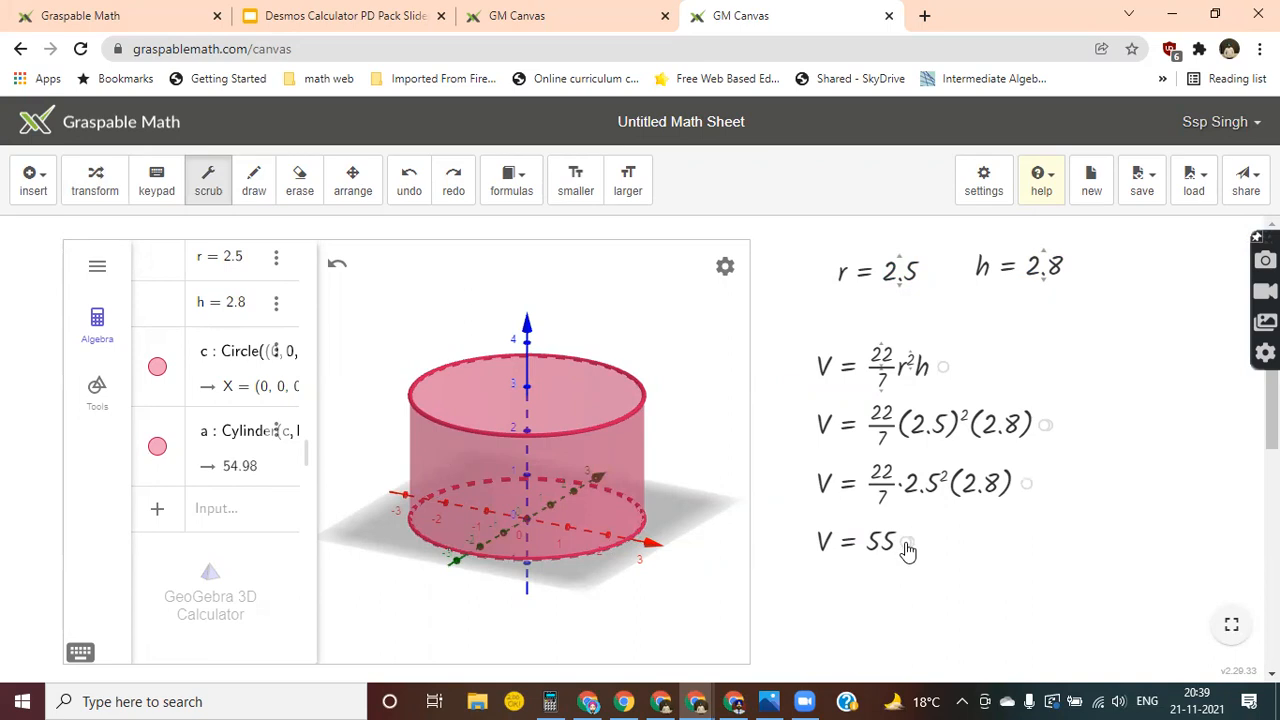
mouse_move(906, 544)
left_mouse_down()
mouse_move(906, 615)
mouse_move(920, 566)
mouse_move(910, 548)
left_mouse_up()
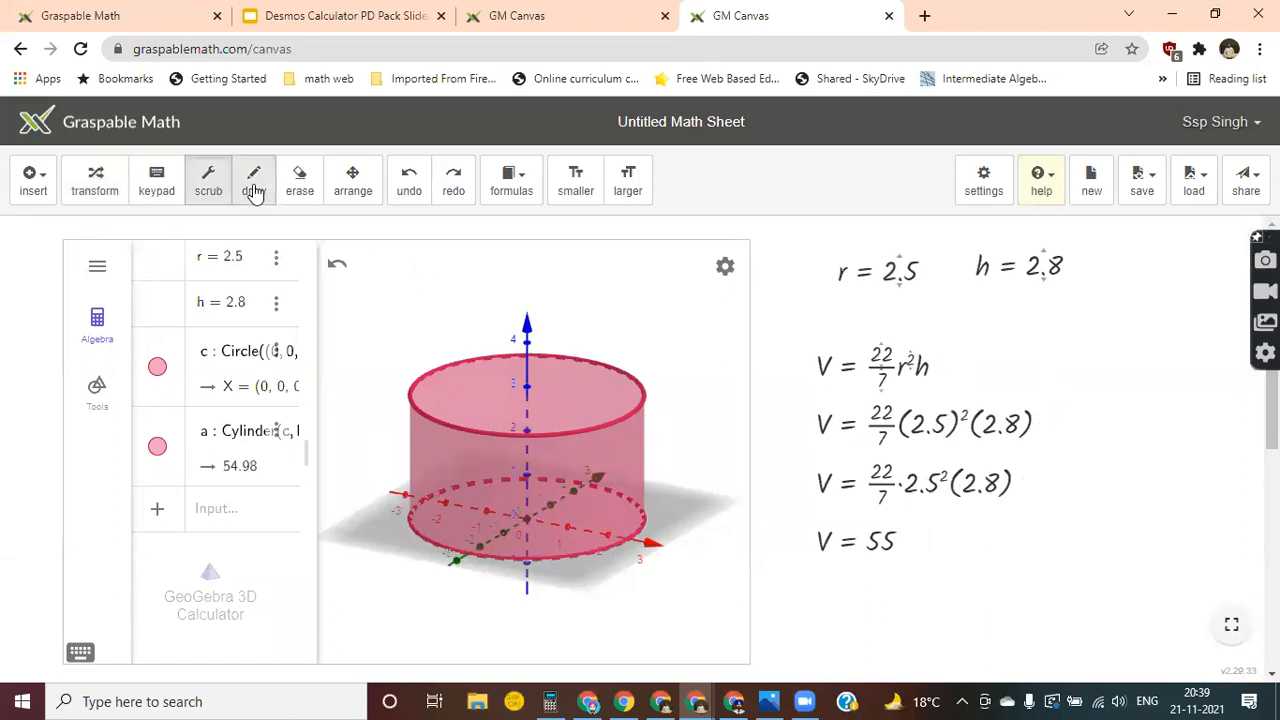
left_click(157, 190)
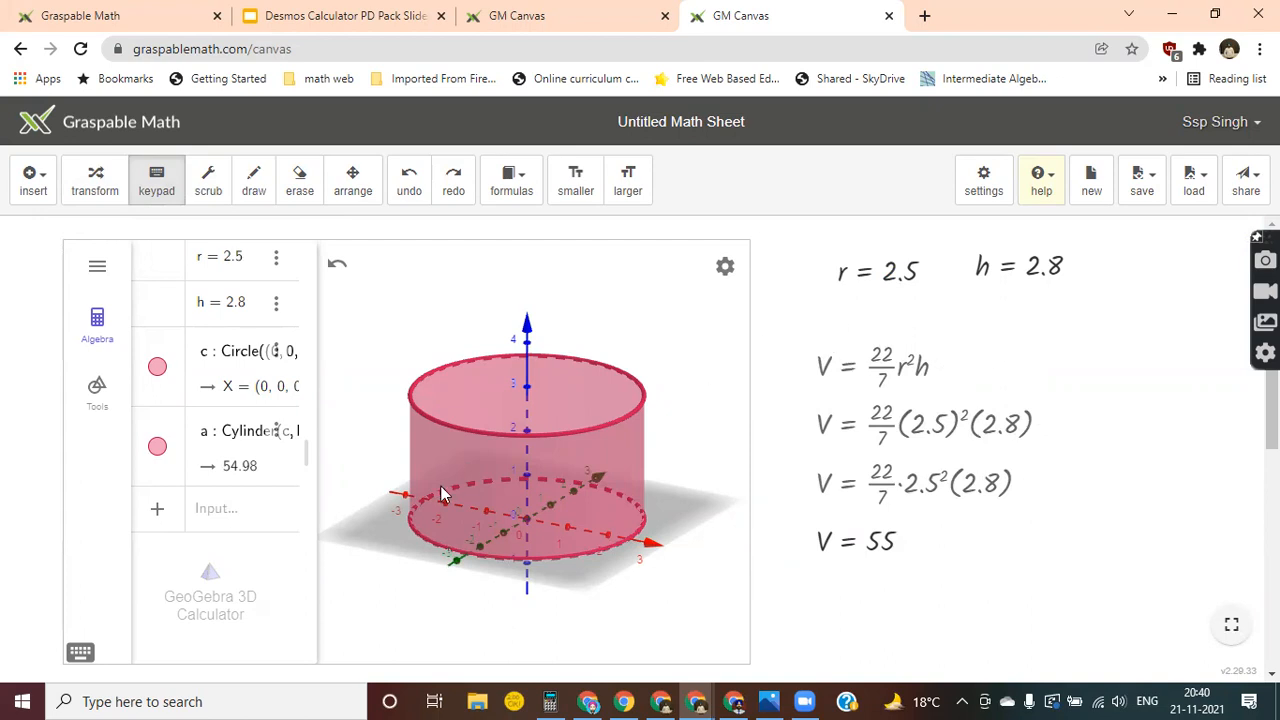
scroll(440, 494, "down", 3)
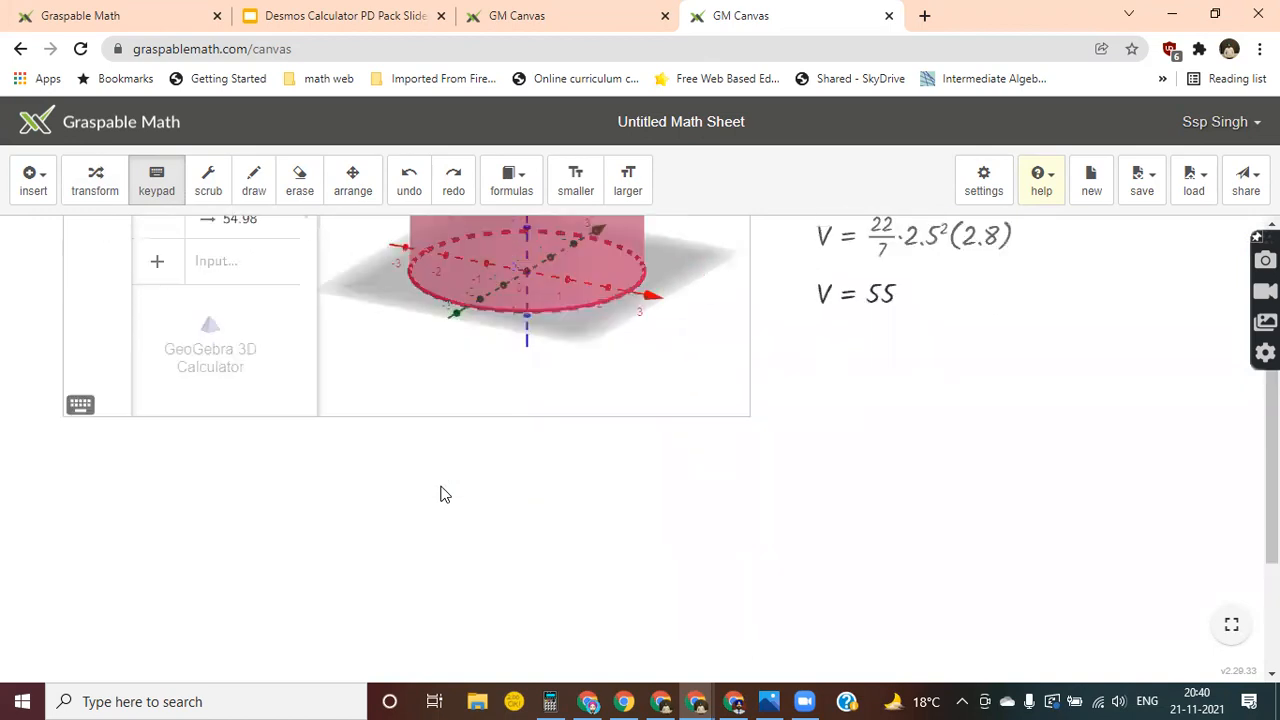
scroll(440, 494, "up", 2)
scroll(440, 494, "down", 5)
scroll(440, 494, "up", 4)
scroll(441, 494, "down", 1)
scroll(441, 494, "up", 3)
scroll(441, 494, "down", 1)
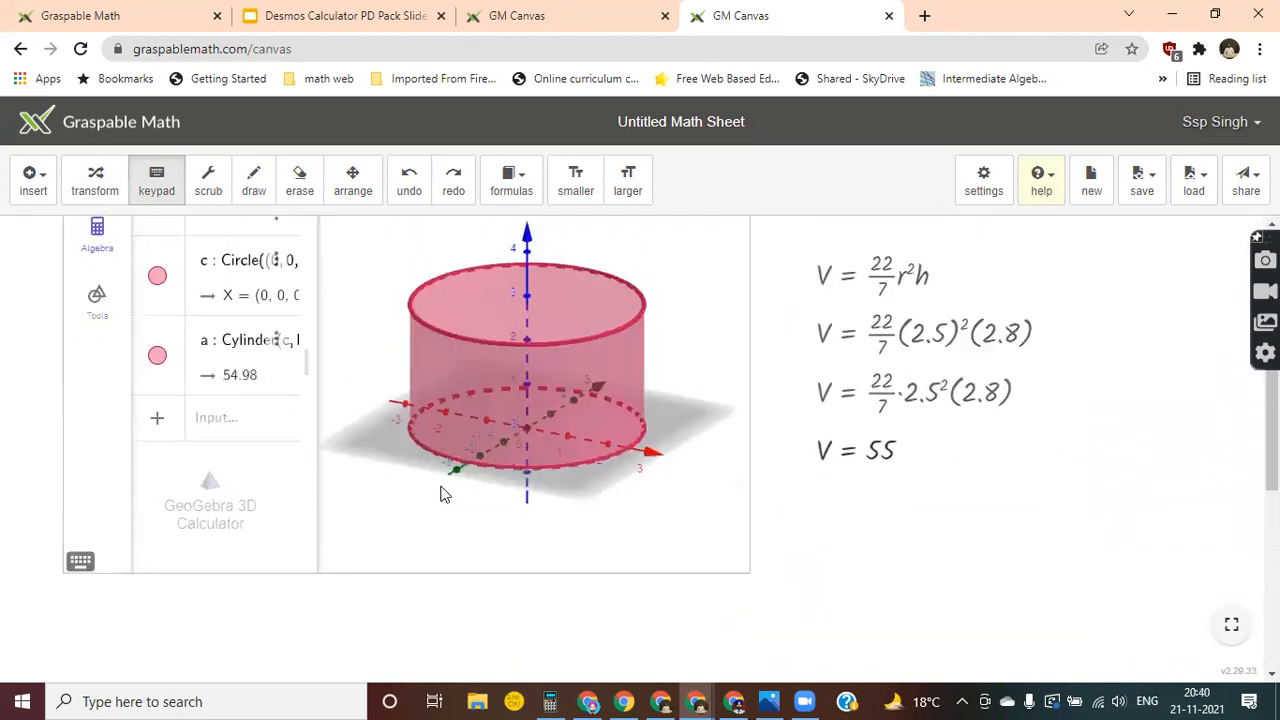
Look through the insert options, help topics, sharing and saving options, and the formula list.
scroll(444, 494, "down", 5)
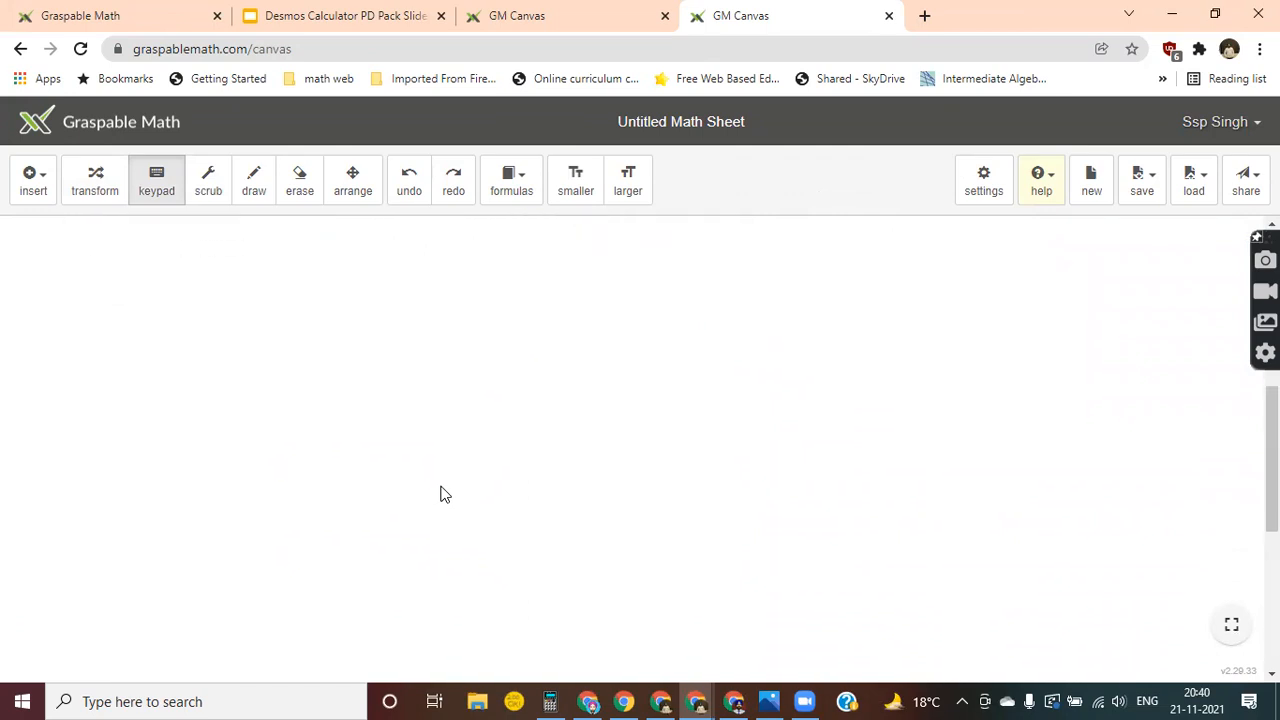
left_click(37, 198)
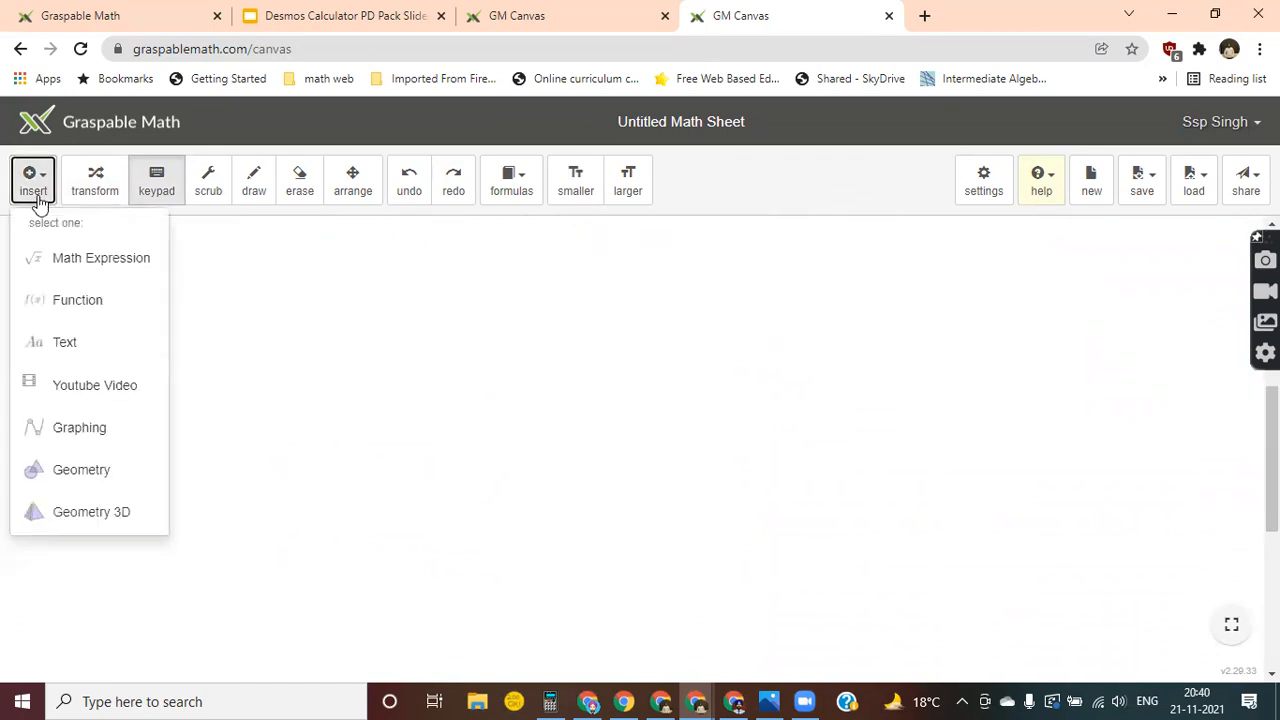
left_click(1044, 192)
left_click(1046, 192)
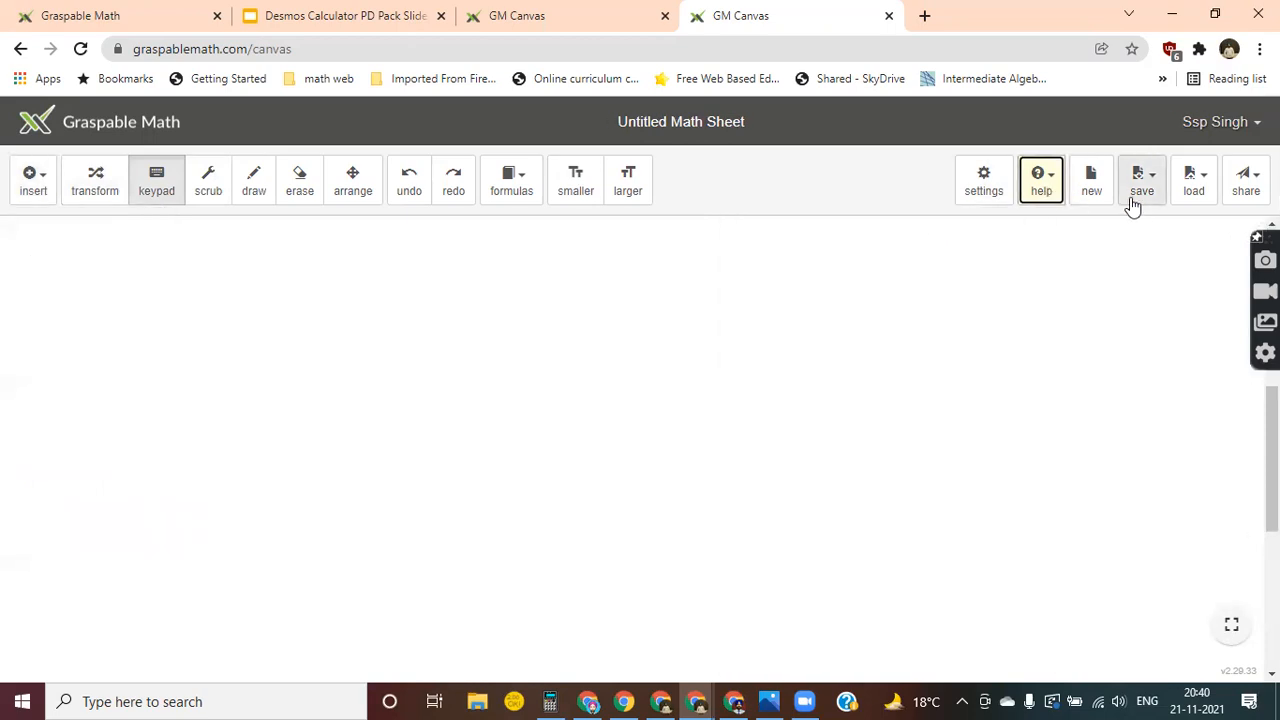
left_click(1046, 199)
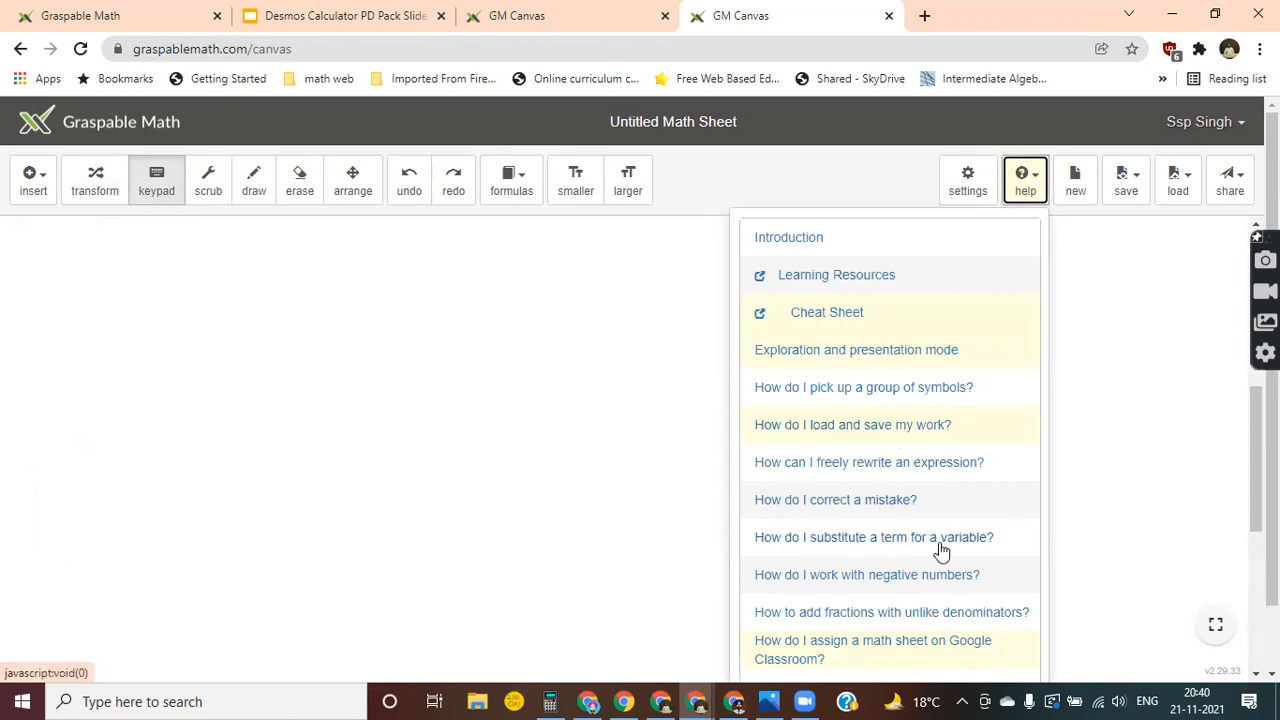
scroll(871, 557, "down", 1)
scroll(869, 560, "up", 2)
left_click(1234, 198)
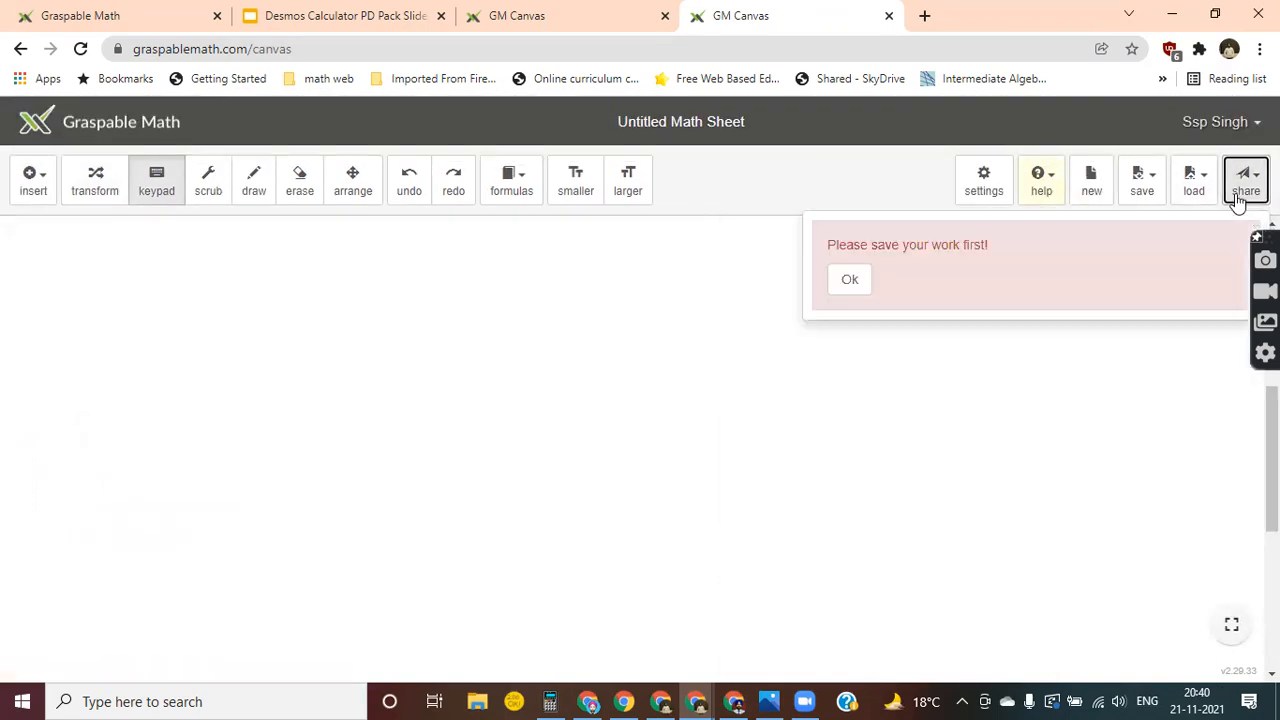
left_click(1194, 192)
left_click(1142, 190)
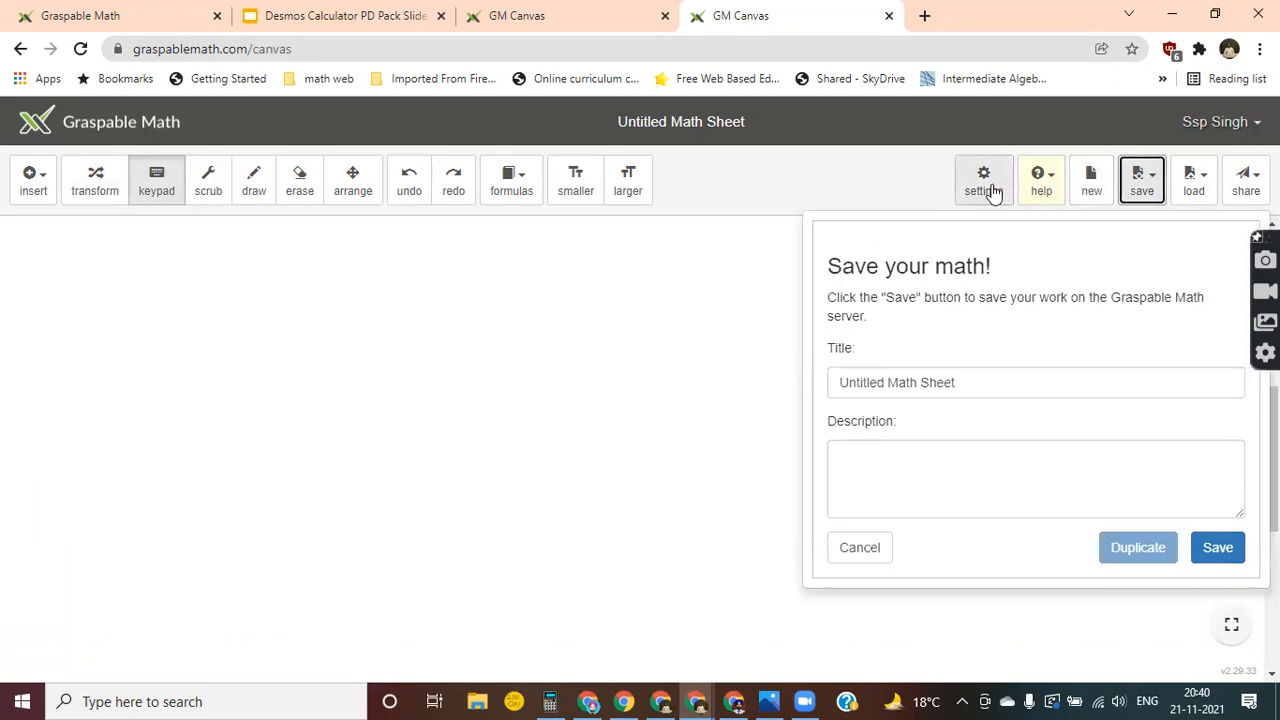
left_click(939, 178)
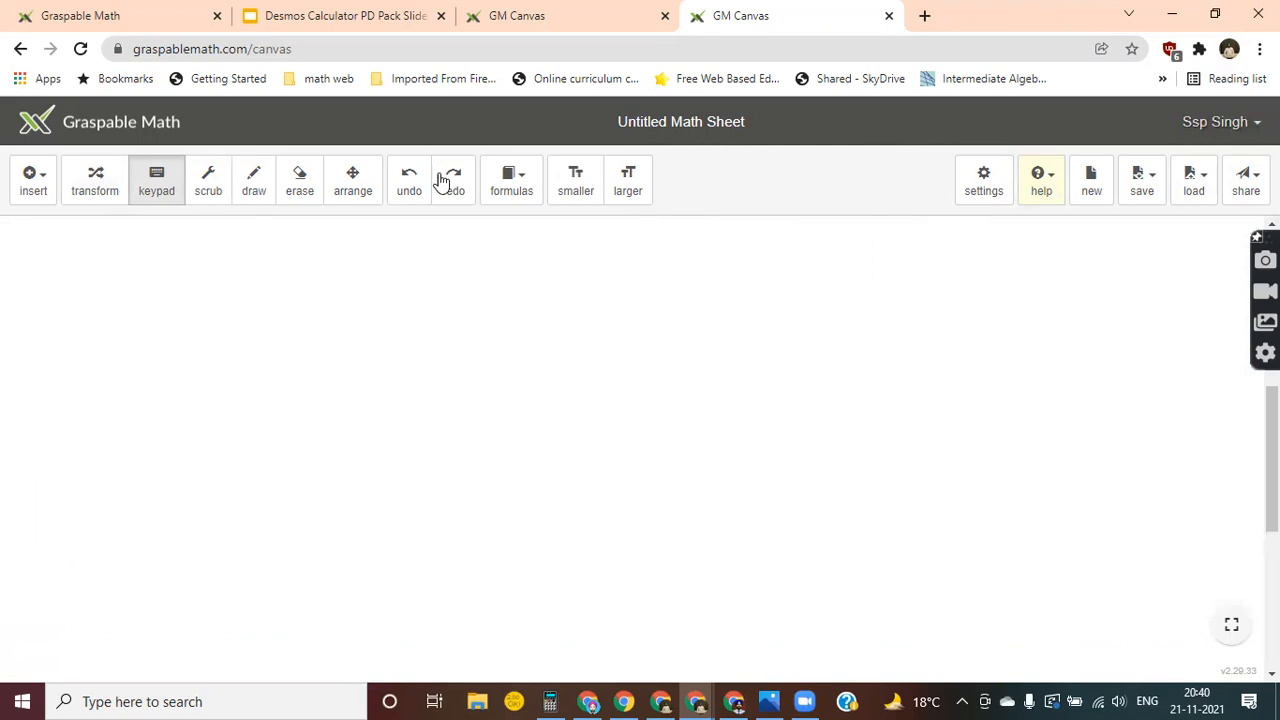
left_click(527, 190)
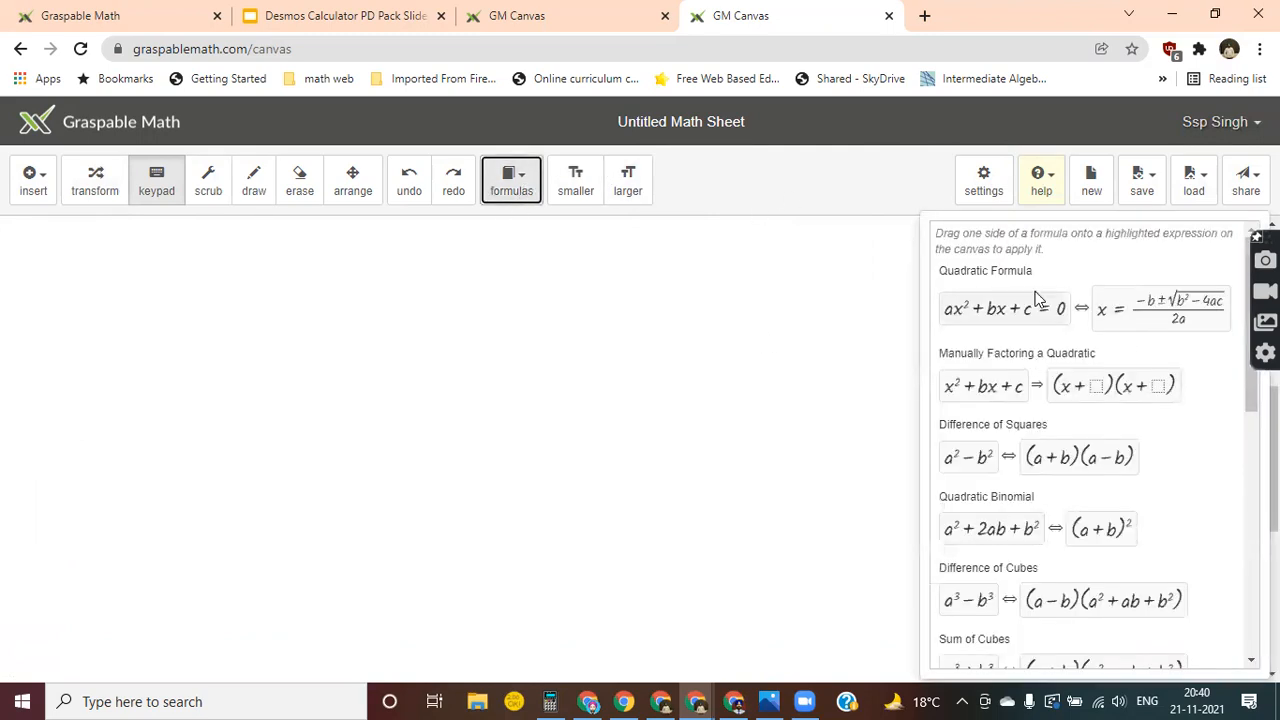
Insert the math expression 2x^2+5x-3=0 in the empty area of the canvas.
left_click(32, 180)
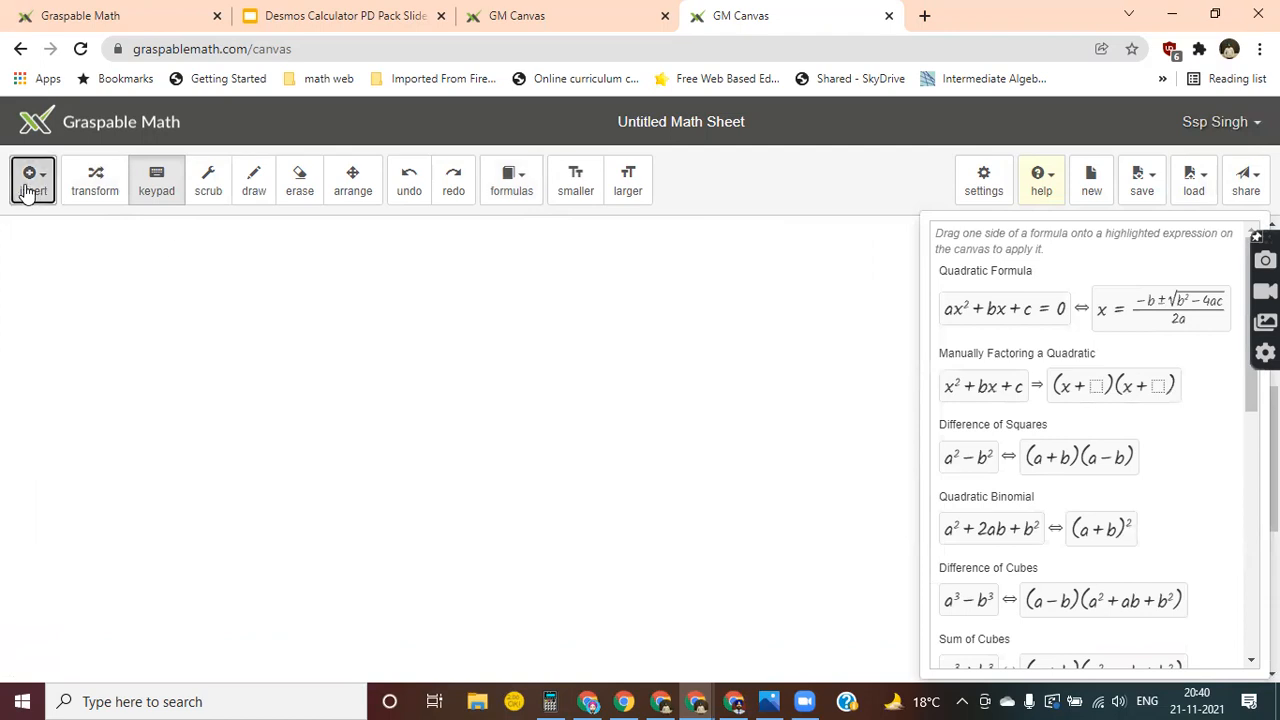
left_click(86, 259)
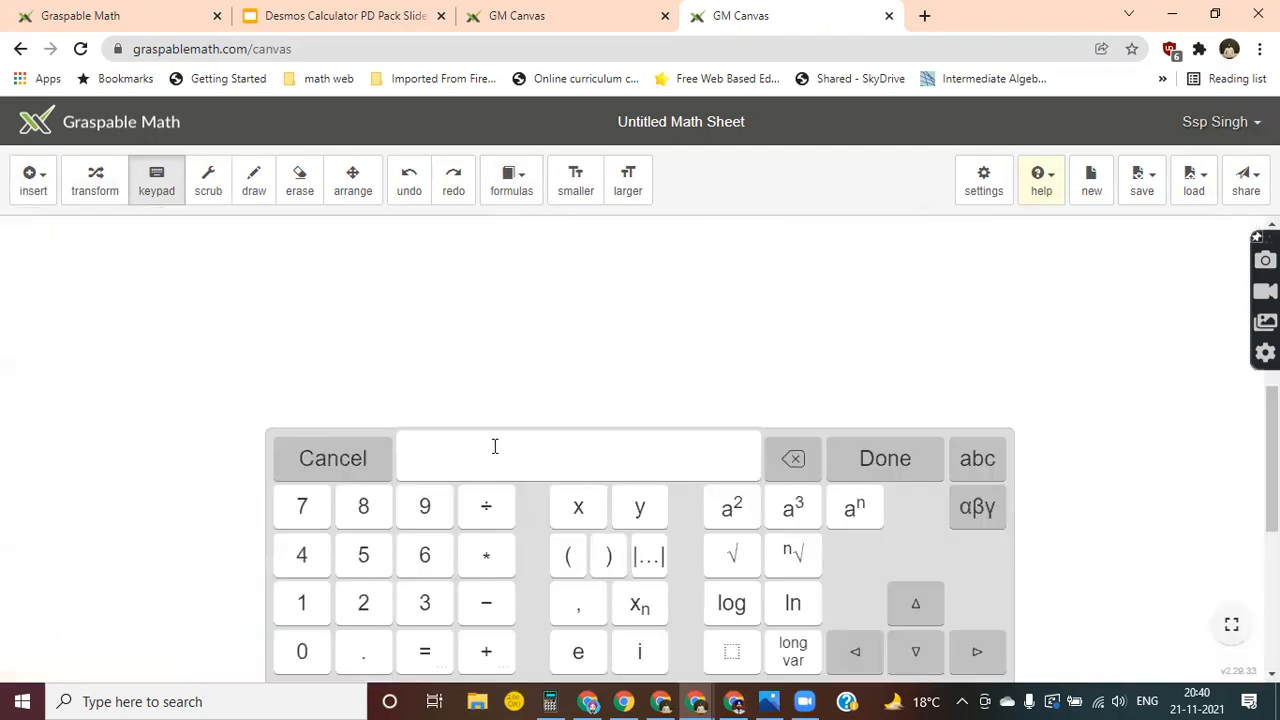
type("2x^2")
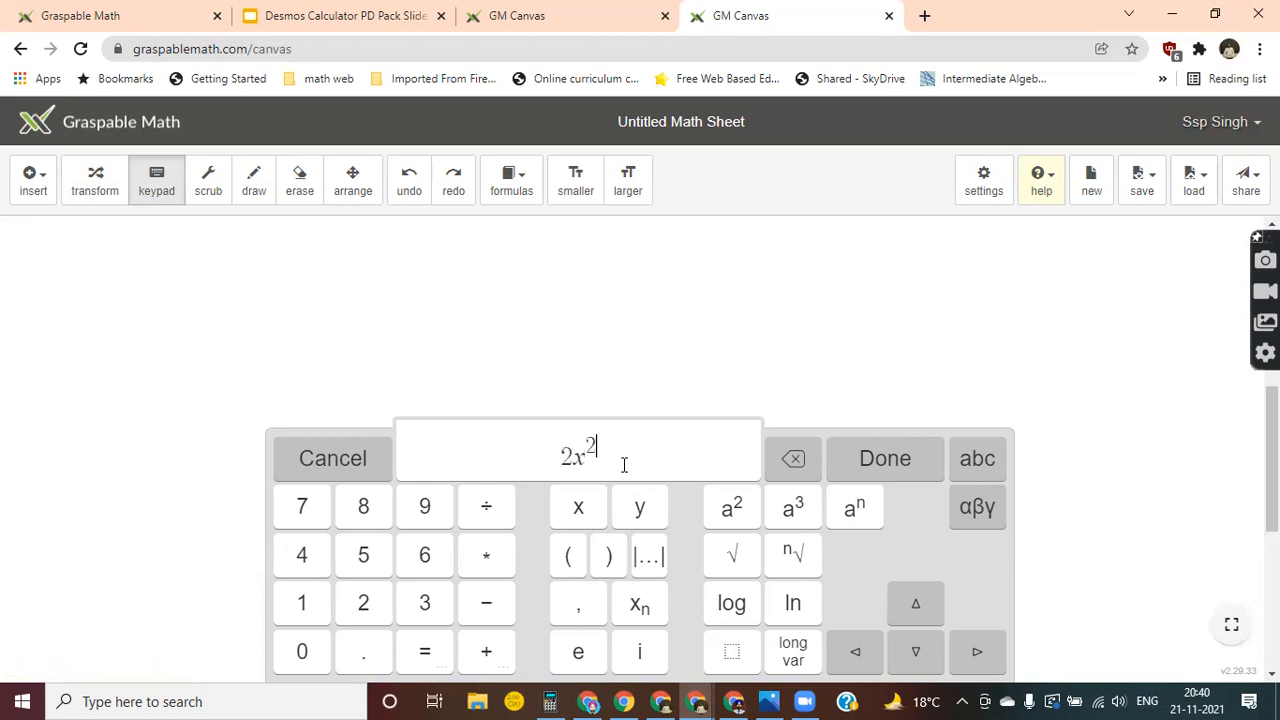
key("Right")
type("+")
type("5x+")
type("3=0")
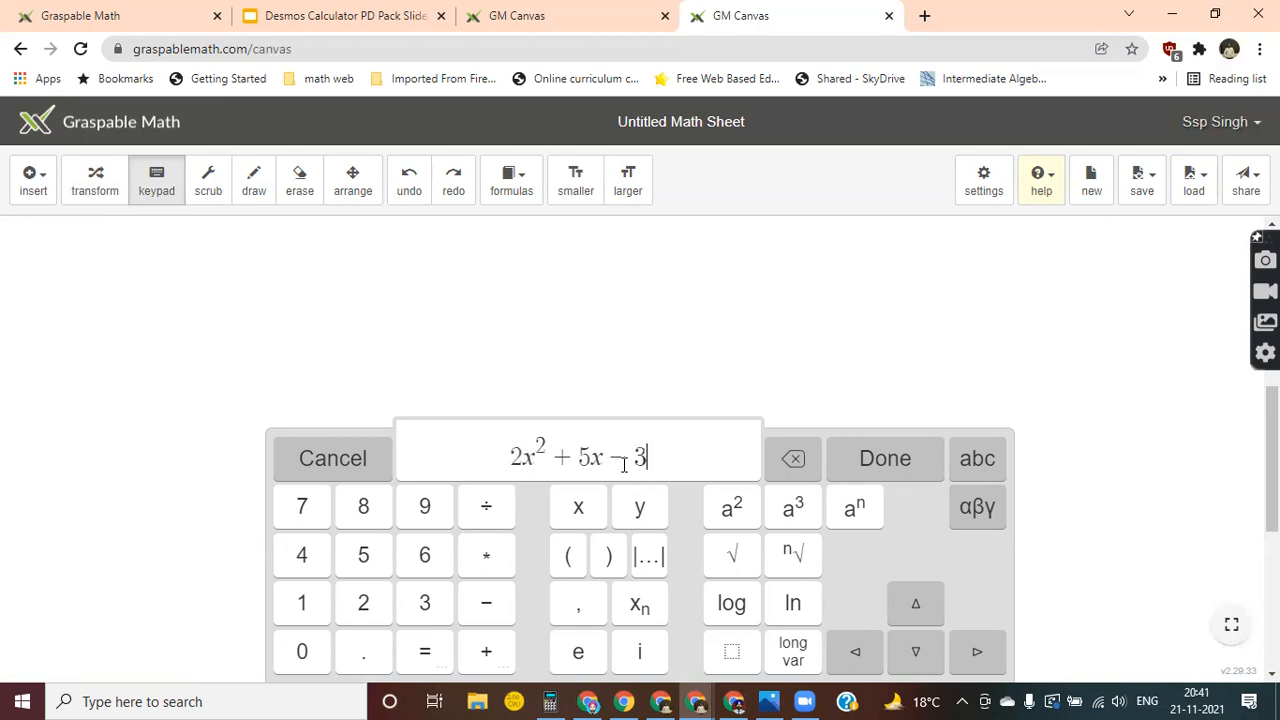
key("Return")
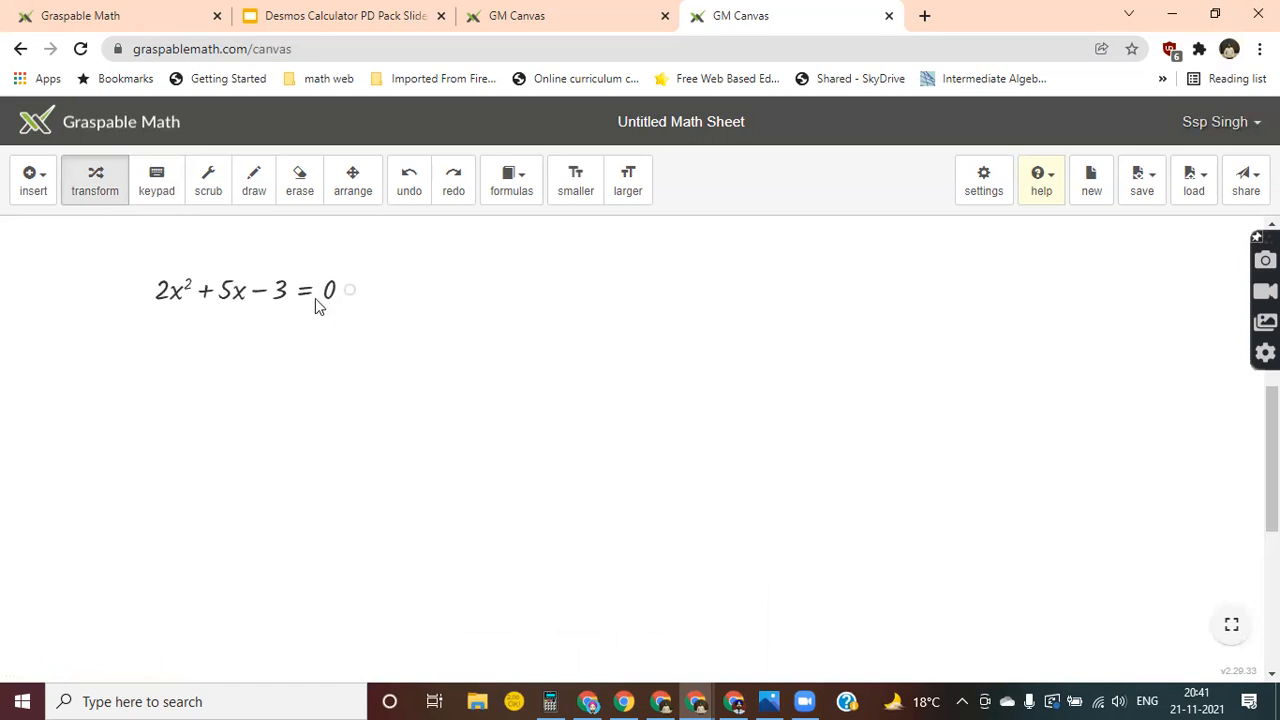
Examine the available formulas, from the quadratic formula through the trigonometric identities to arc length.
left_click(519, 196)
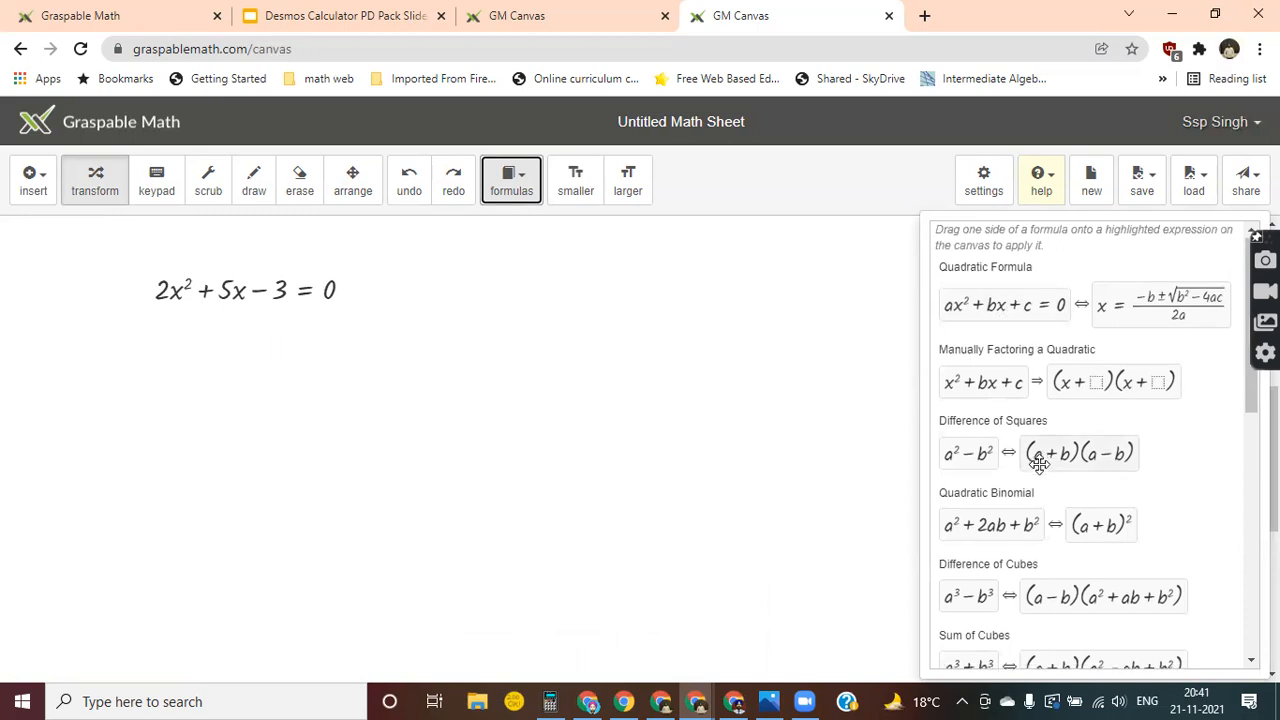
scroll(1040, 462, "down", 5)
scroll(1040, 462, "down", 2)
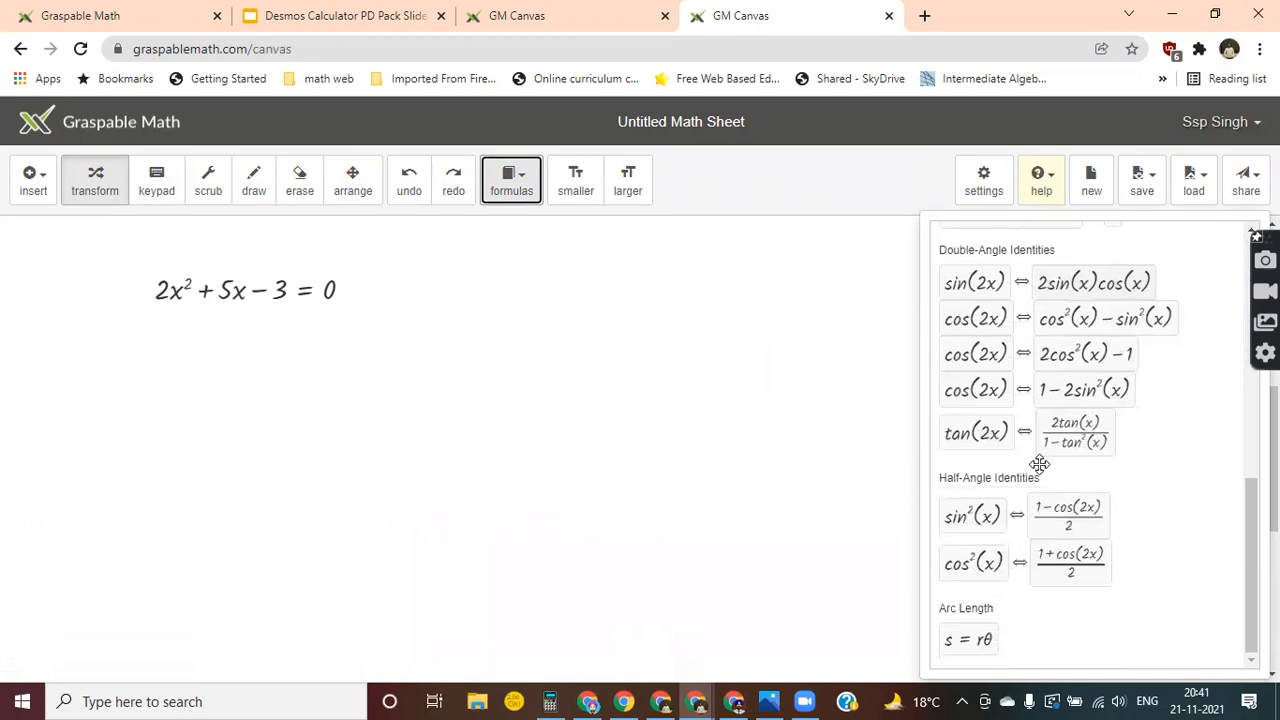
scroll(1040, 462, "up", 7)
scroll(1040, 462, "down", 3)
scroll(1040, 462, "up", 3)
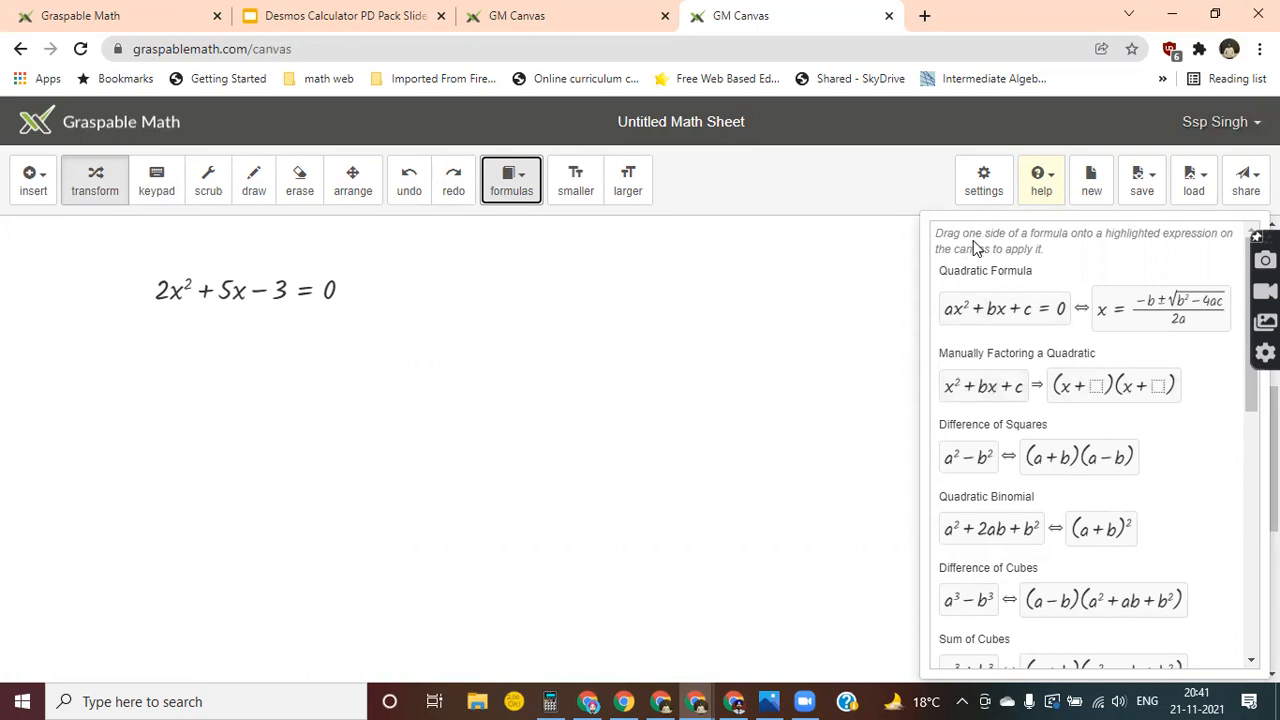
Try to apply the manual quadratic factoring formula by pulling copies of the equation 2x²+5x−3=0 onto it.
left_click_drag(969, 234, 1164, 233)
left_click(1068, 278)
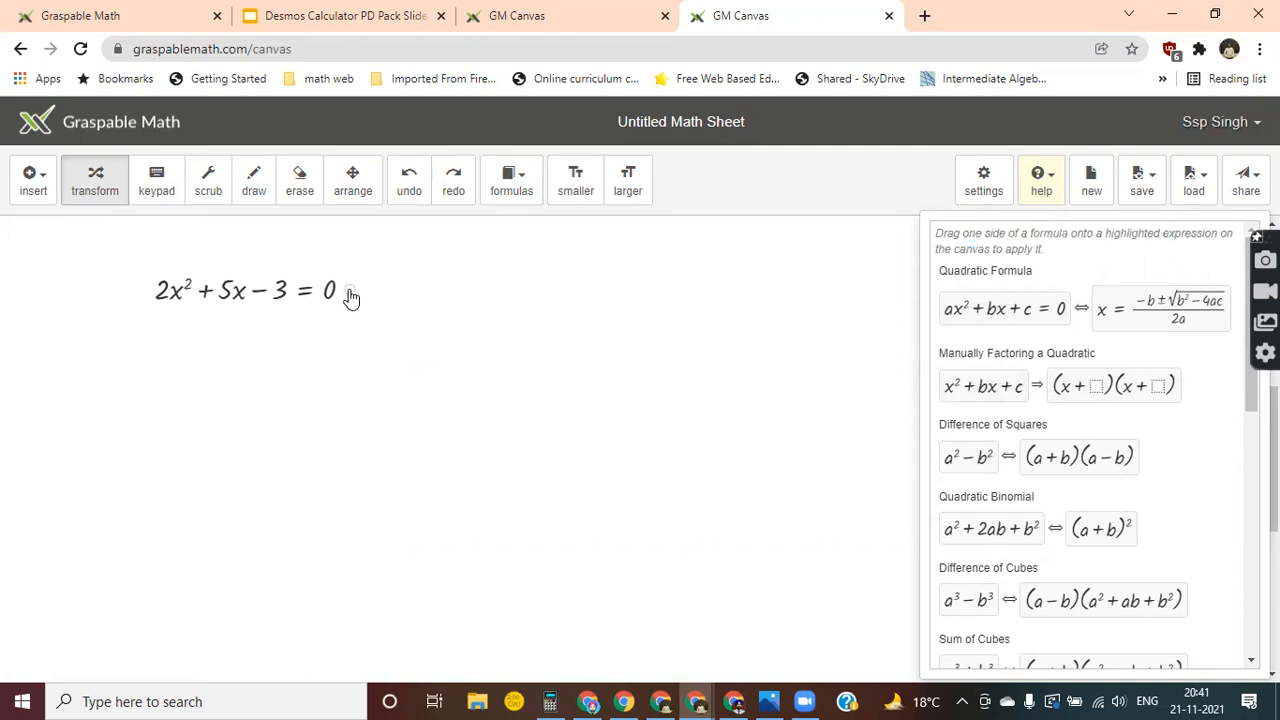
left_click_drag(350, 297, 880, 394)
left_click_drag(358, 291, 984, 388)
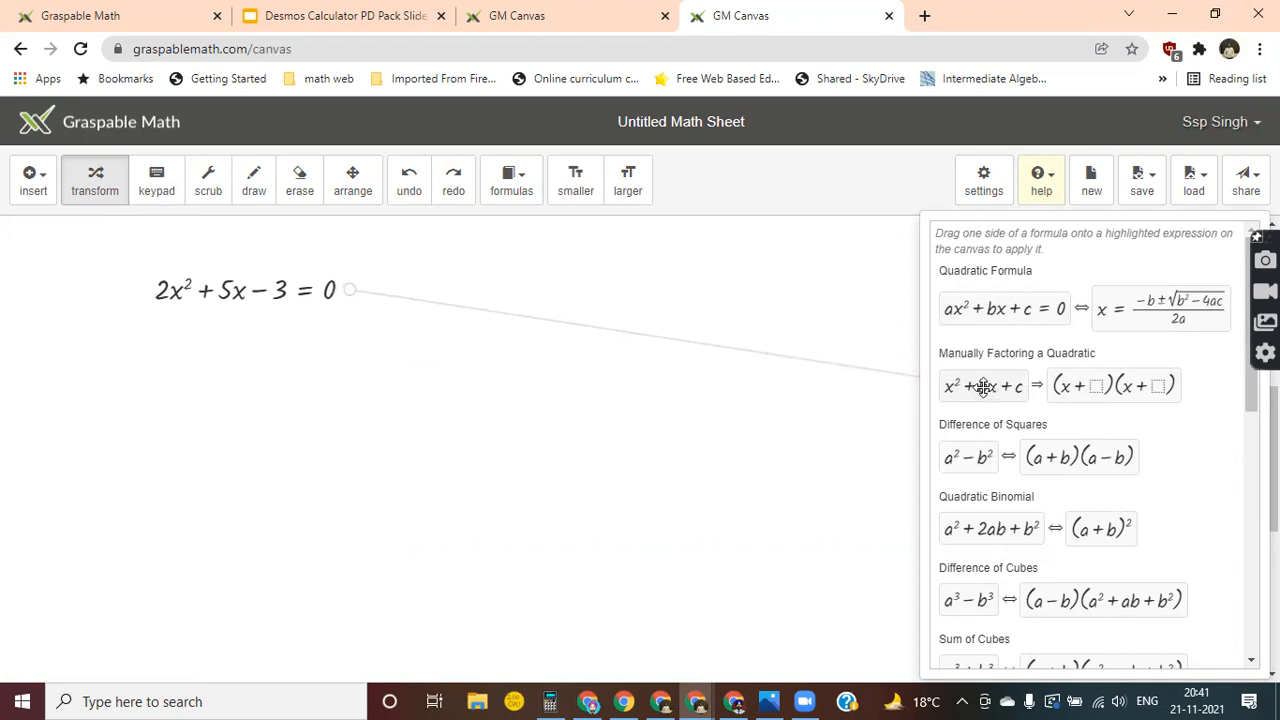
left_click_drag(984, 388, 965, 484)
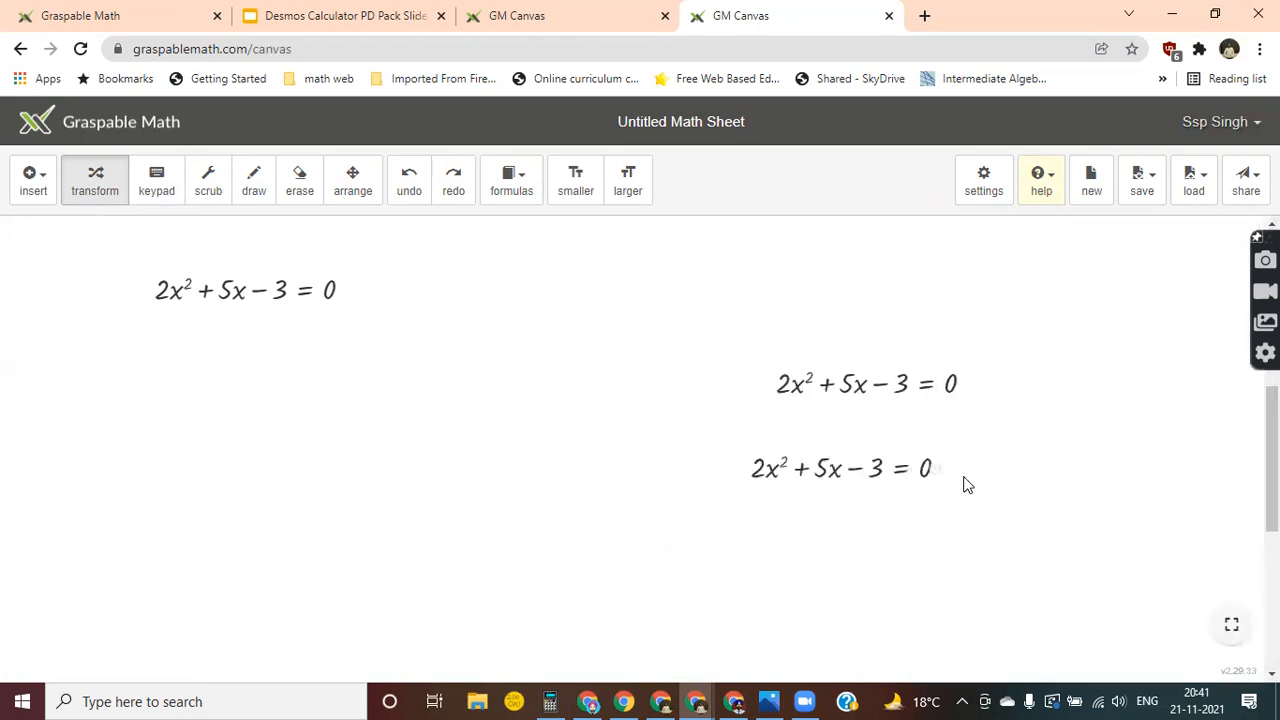
Apply the quadratic formula to the original equation 2x²+5x−3=0 by matching it with ax²+bx+c=0.
left_click(517, 200)
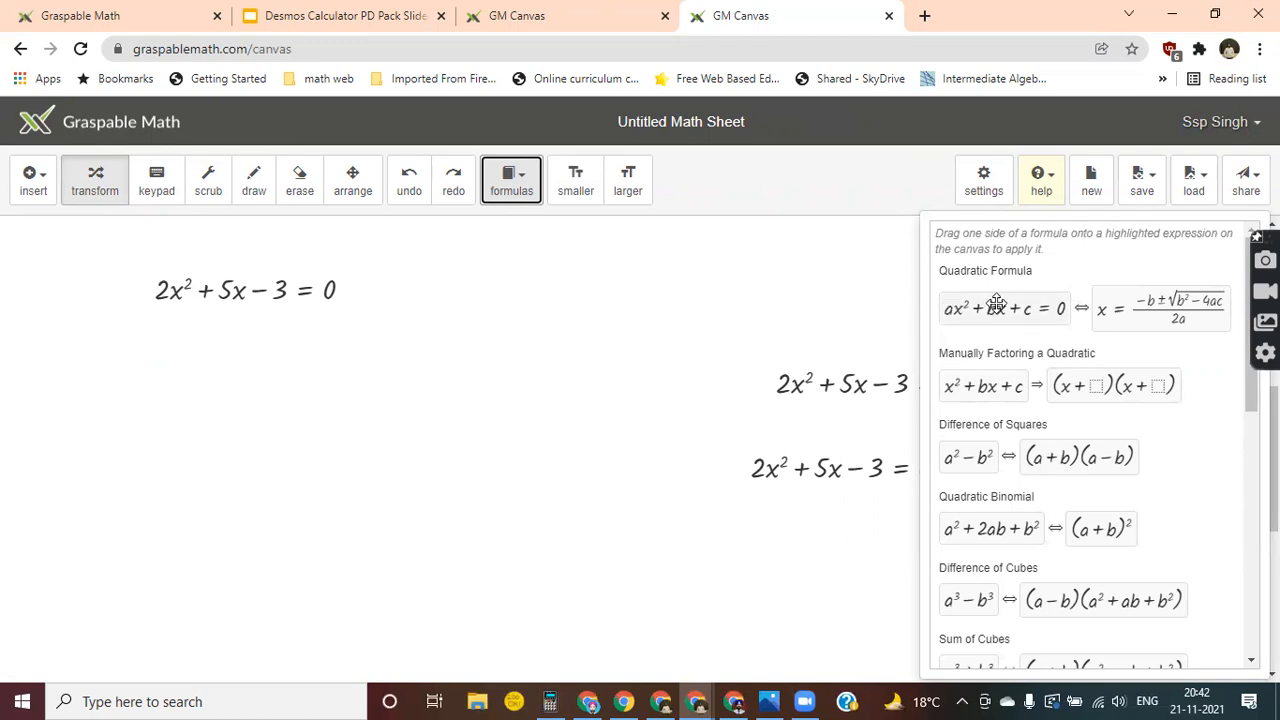
left_click(271, 296)
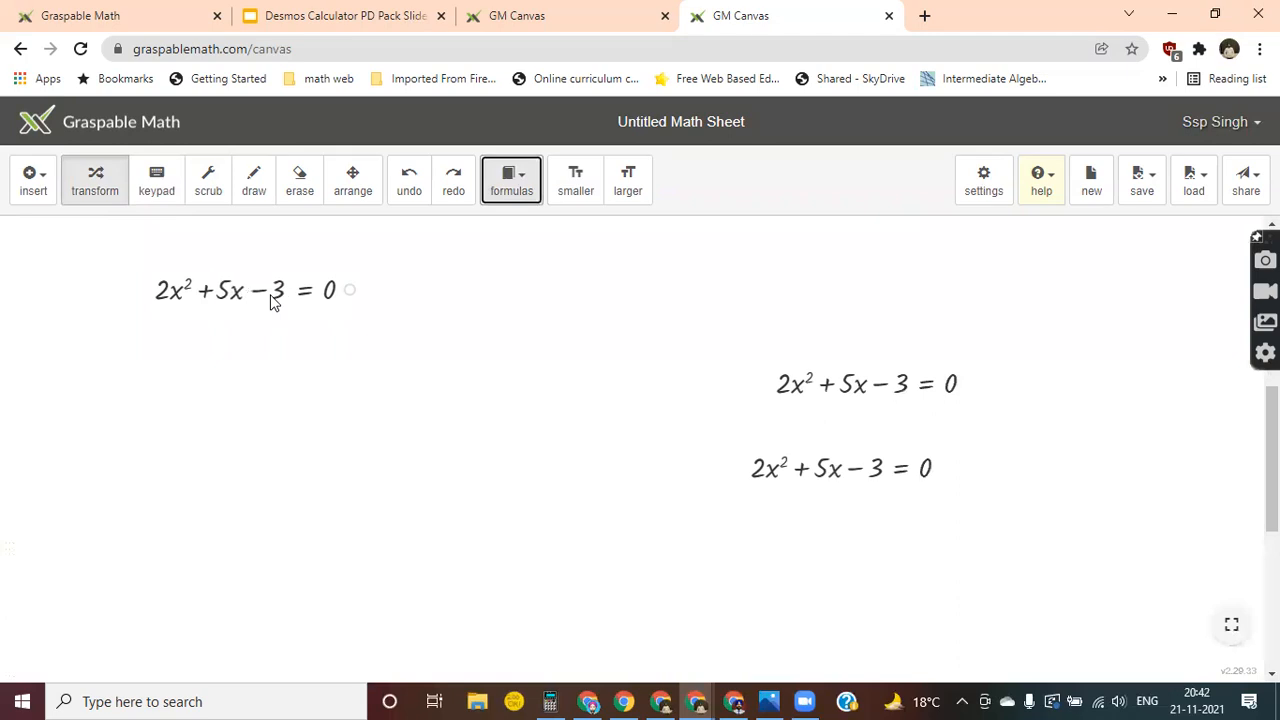
left_click(512, 190)
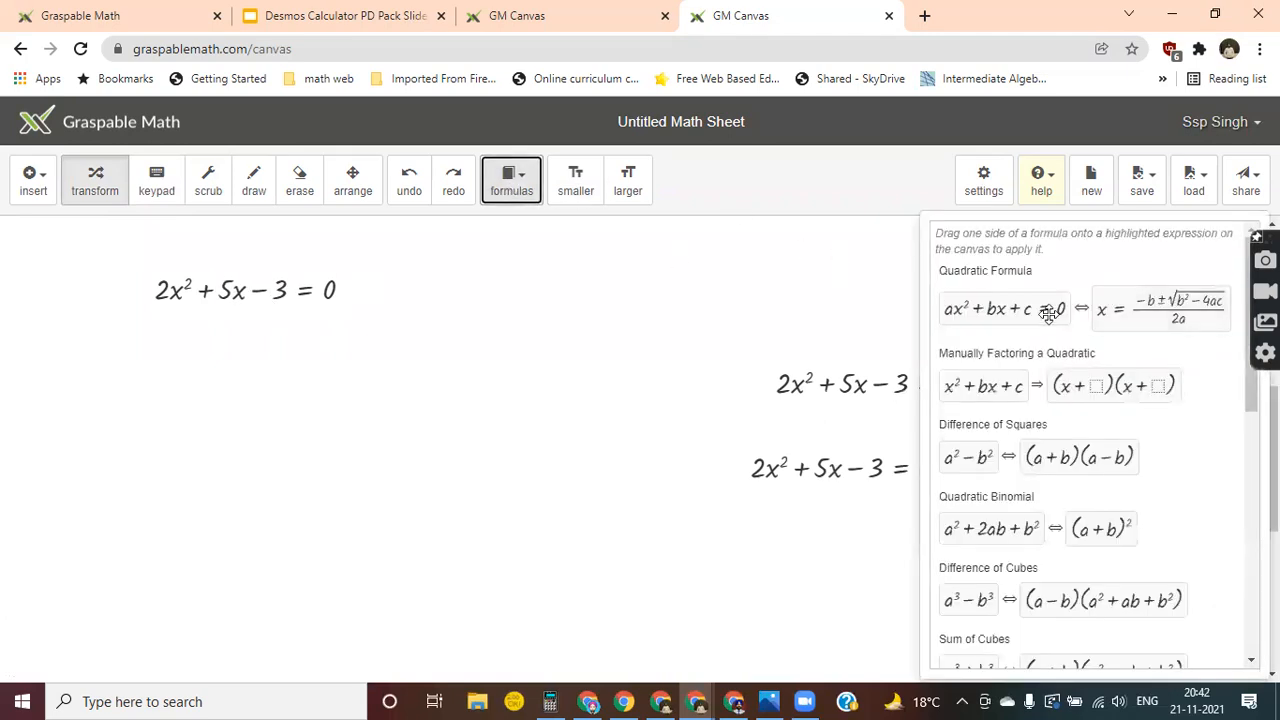
left_click_drag(1005, 308, 349, 289)
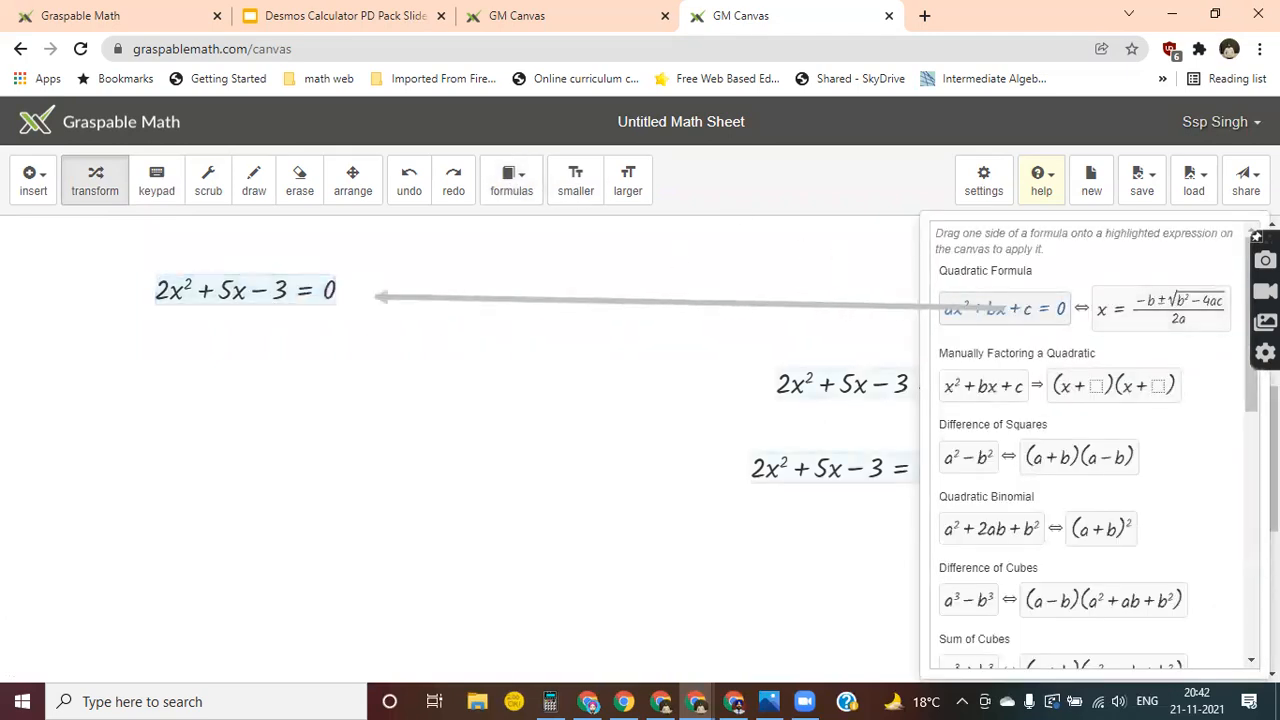
left_click_drag(1000, 308, 288, 296)
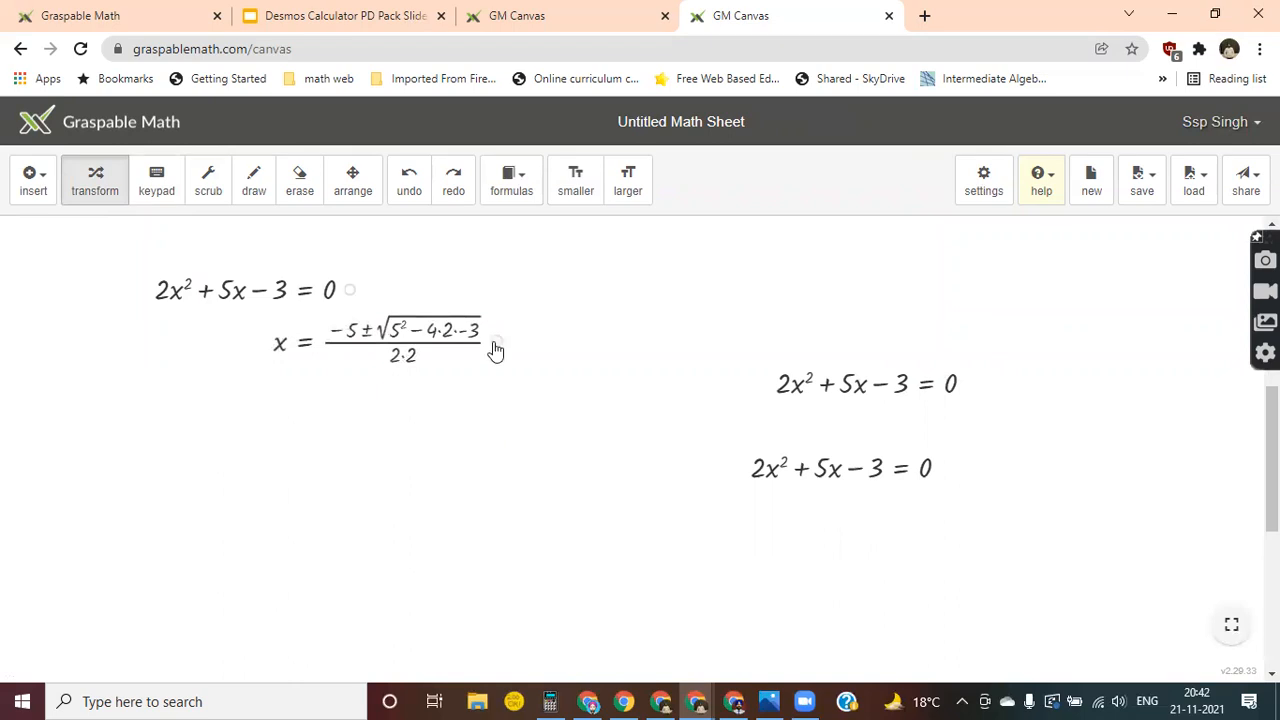
Simplify the expression under the root through 25+24 to 49, and collapse the redundant intermediate lines of the derivation.
left_click(444, 336)
left_click(445, 394)
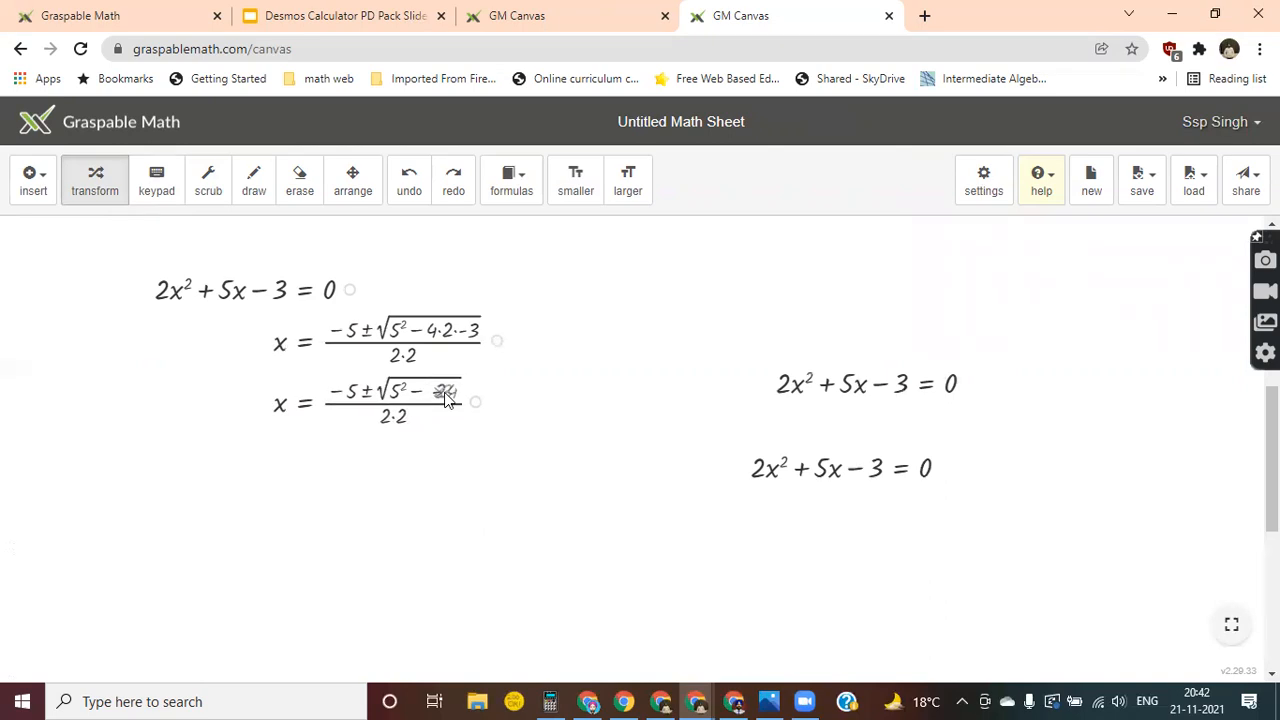
left_click(422, 394)
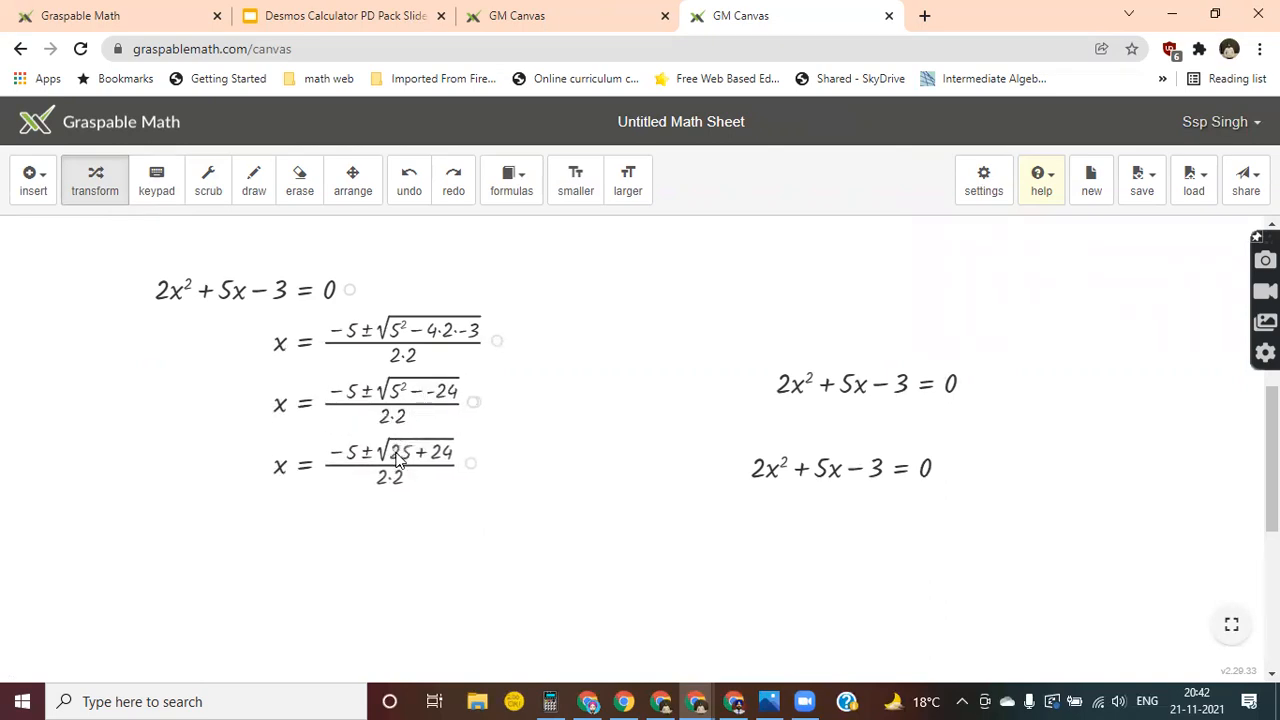
left_click(398, 457)
left_click(422, 515)
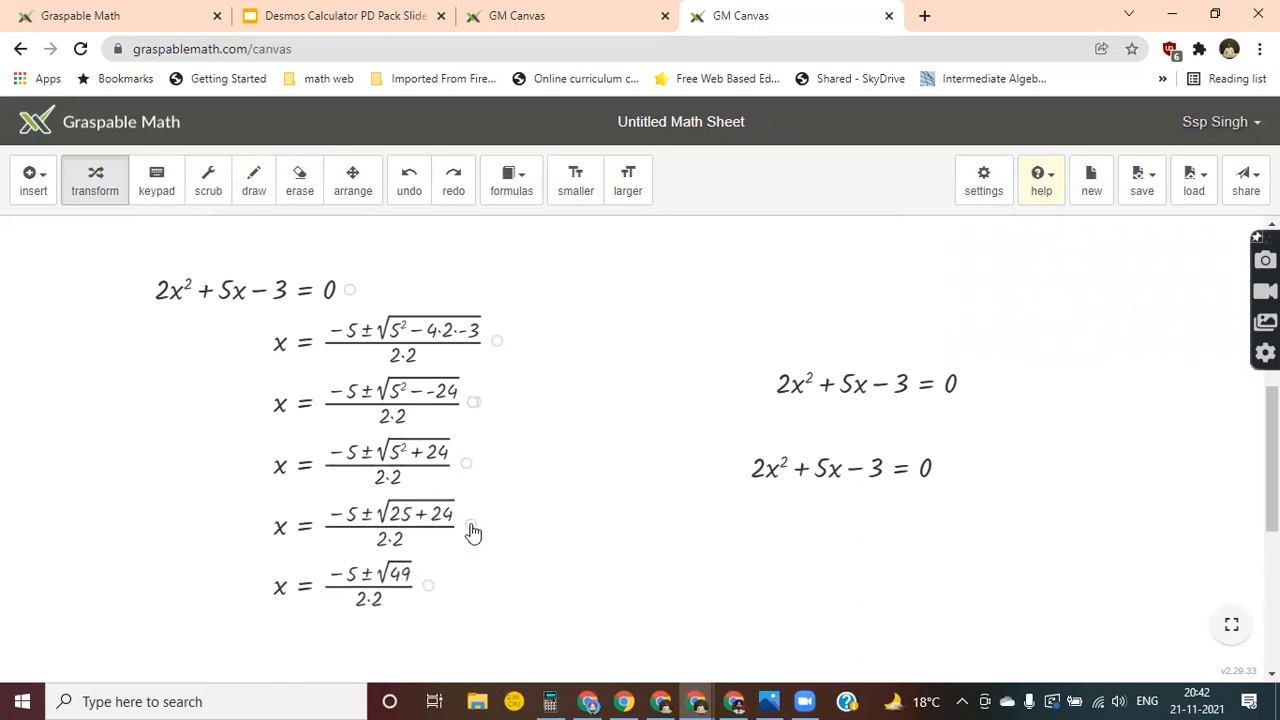
left_click_drag(473, 533, 473, 410)
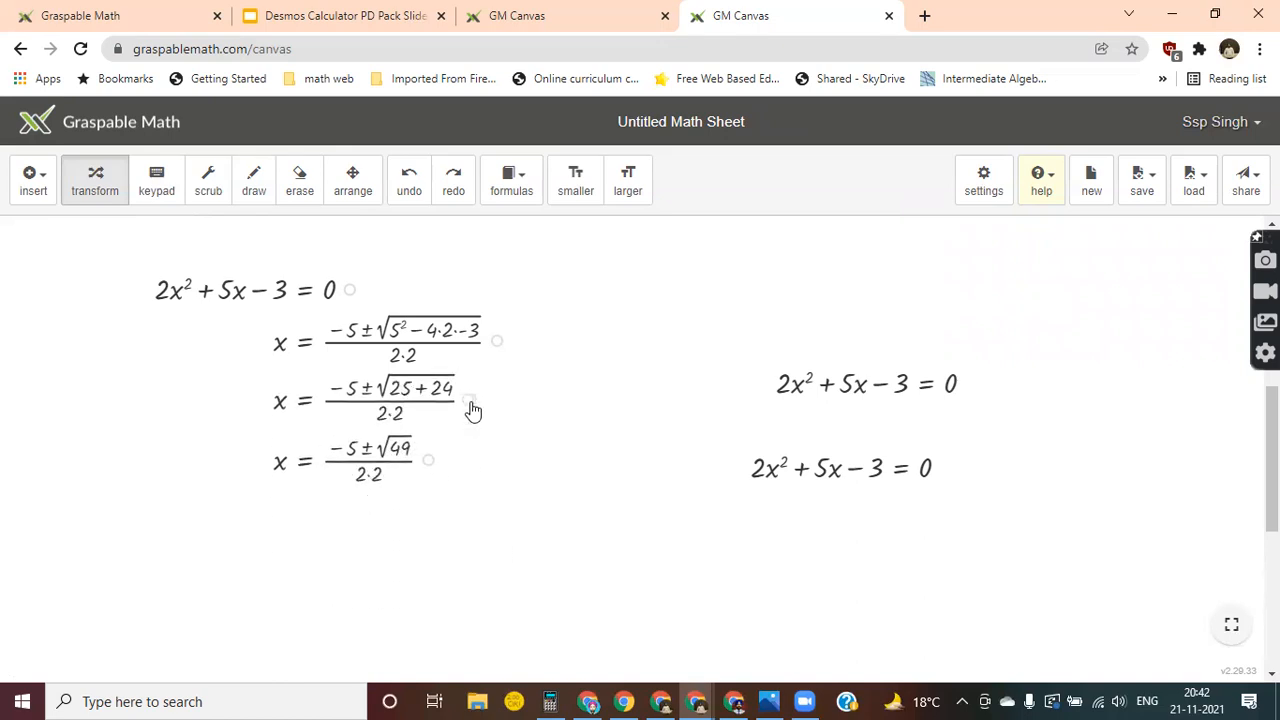
Split the ± solution into two separate cases and reduce the plus case to x = 1/2, collapsing its intermediate lines.
left_click(367, 452)
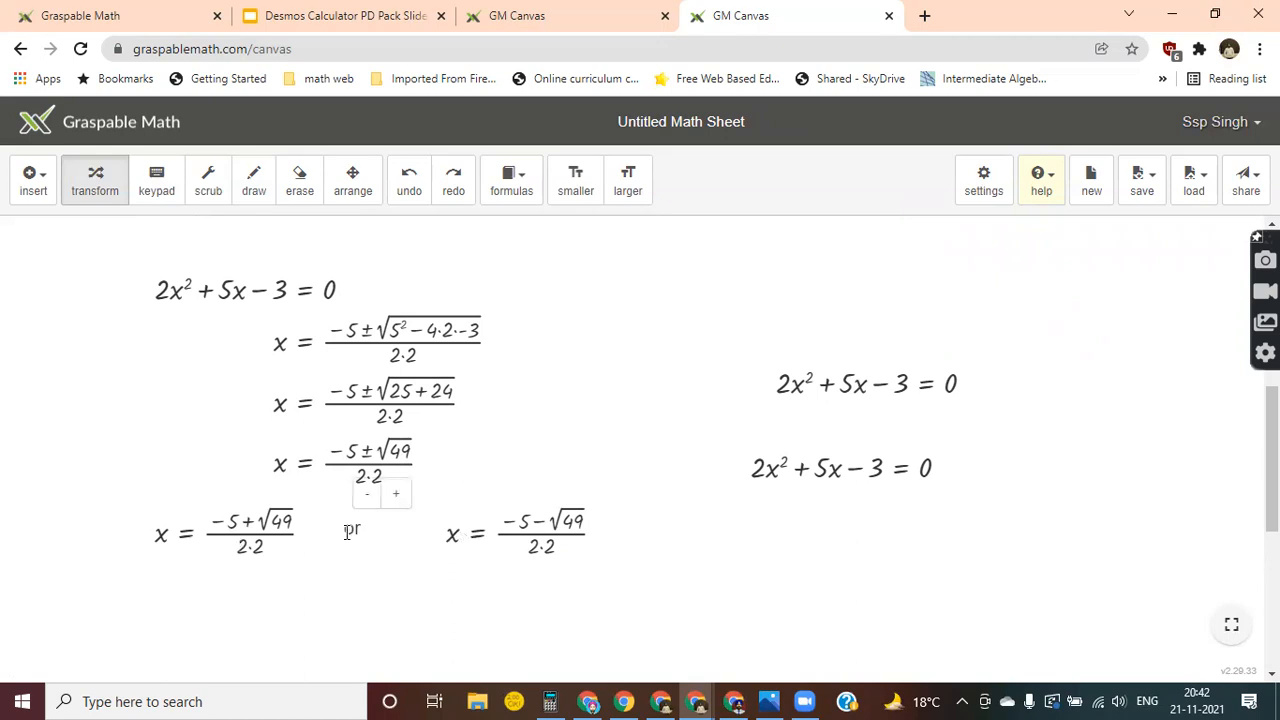
left_click(262, 524)
left_click(247, 580)
left_click(222, 658)
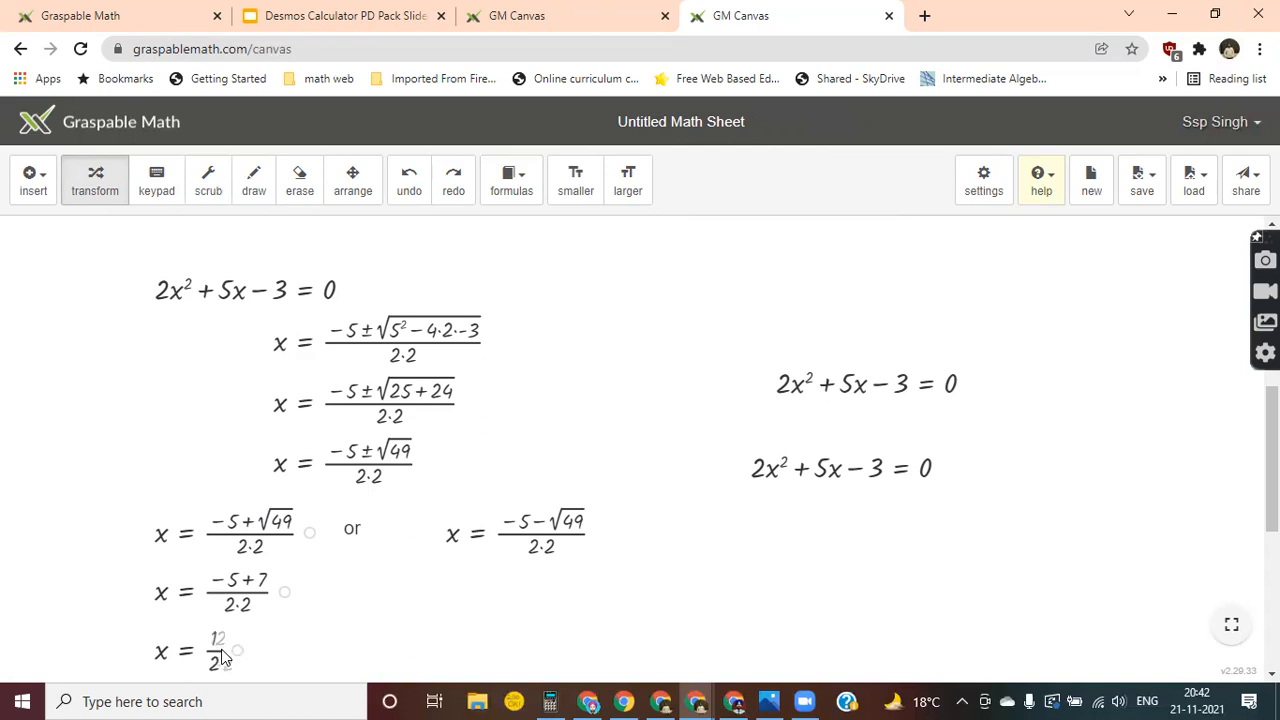
left_click_drag(248, 655, 276, 590)
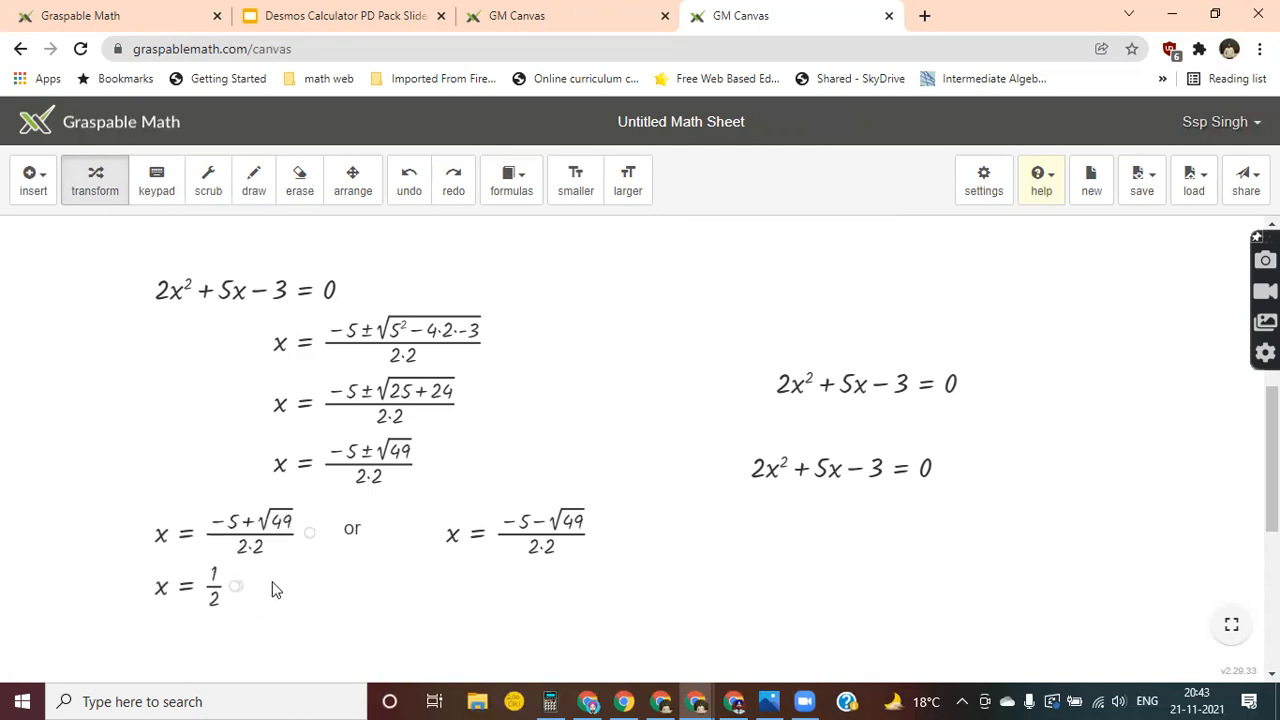
Simplify the minus case by evaluating √49, combining the numerator to −12 and multiplying the denominator to 4.
left_click(560, 522)
left_click(537, 584)
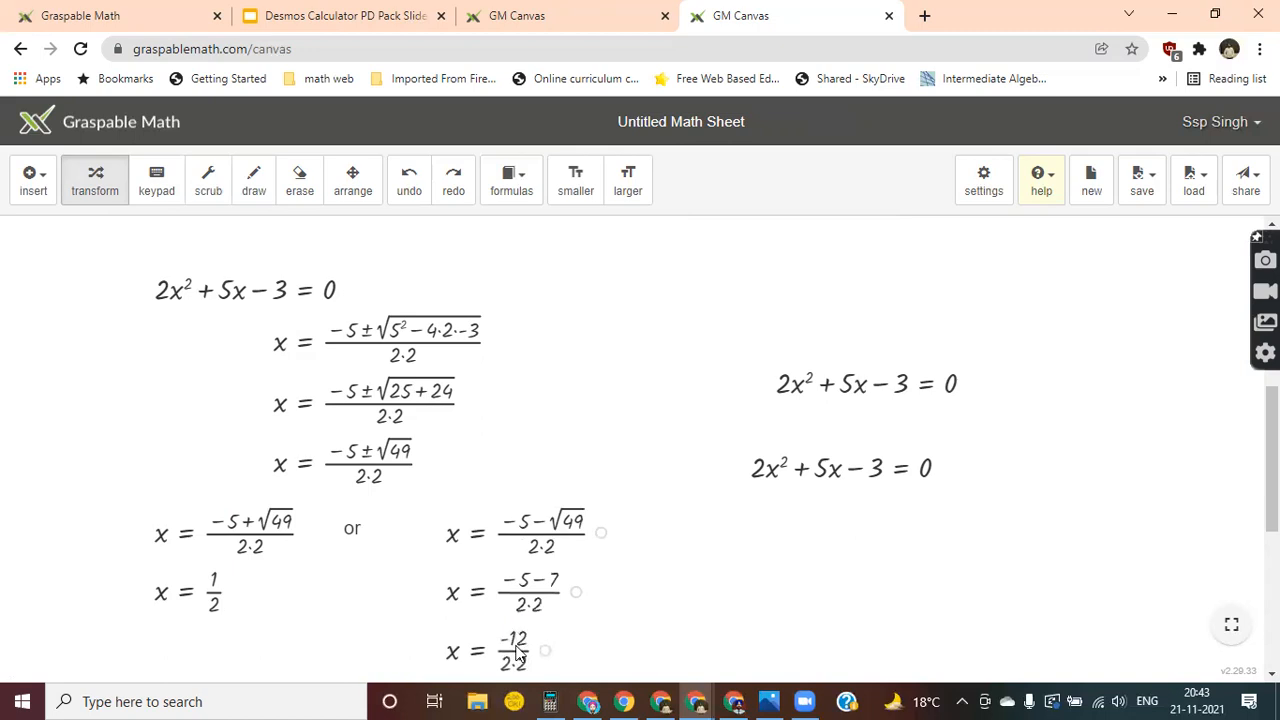
scroll(606, 557, "down", 1)
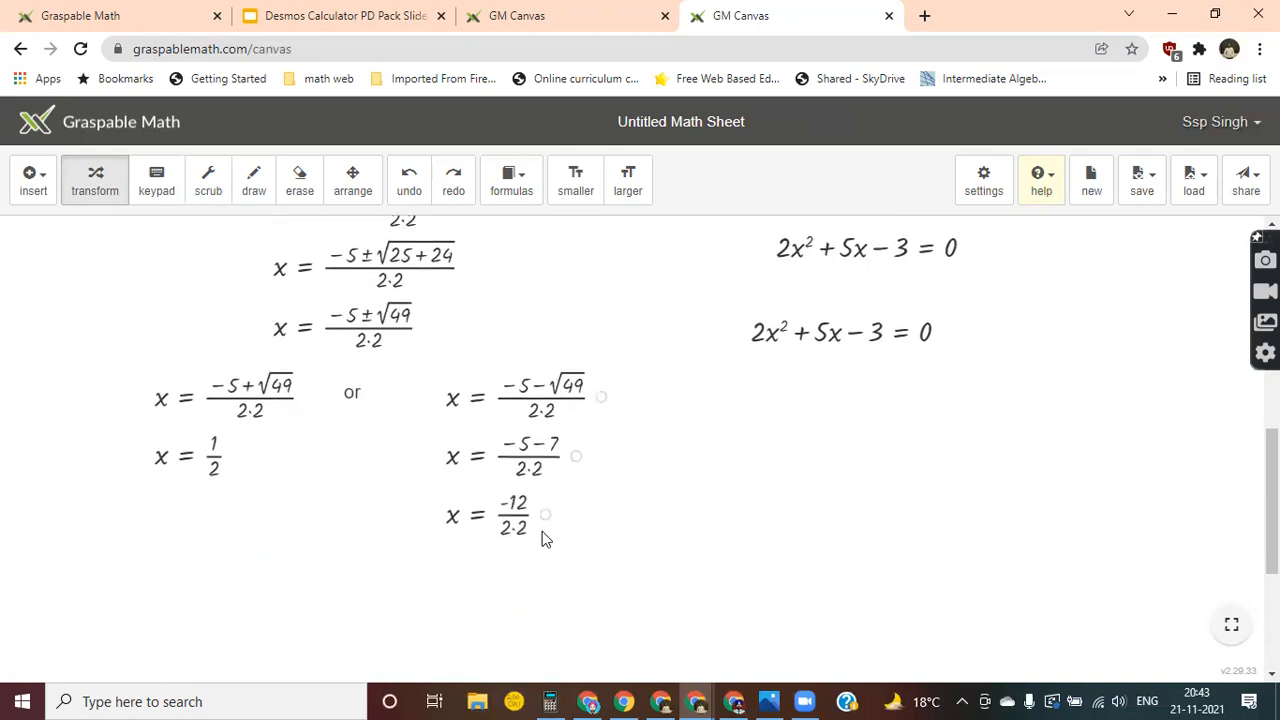
left_click(516, 532)
left_click(518, 576)
Review the complete worked solution from the original equation down to the two cases for x.
scroll(622, 538, "up", 2)
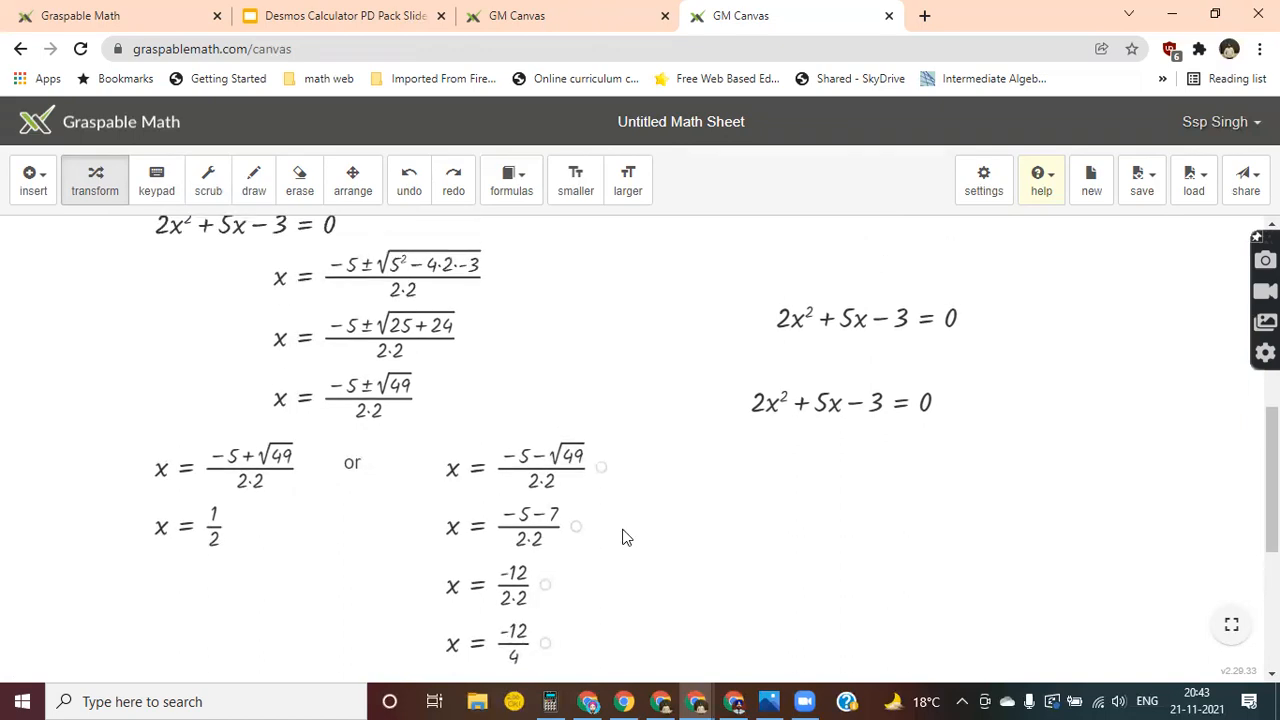
scroll(622, 538, "down", 3)
scroll(622, 538, "up", 3)
scroll(622, 538, "down", 2)
scroll(622, 538, "down", 1)
scroll(622, 538, "up", 3)
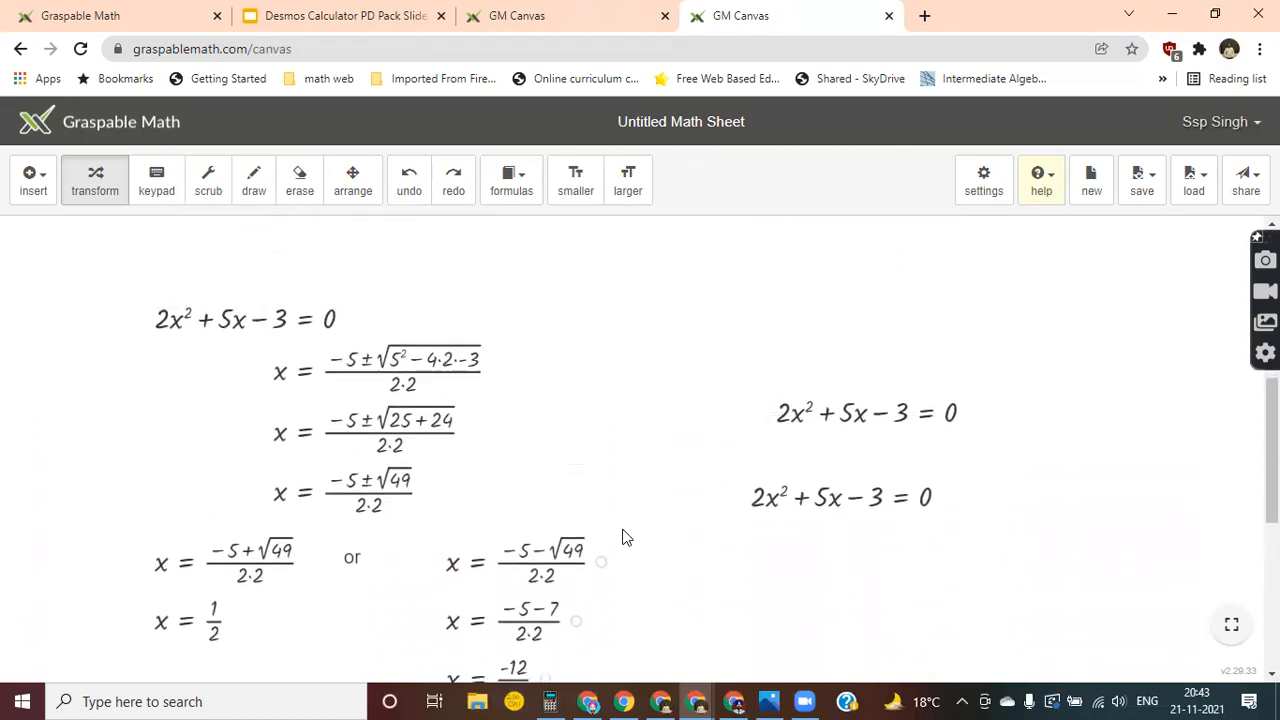
scroll(622, 538, "down", 3)
scroll(622, 538, "down", 1)
scroll(622, 538, "up", 3)
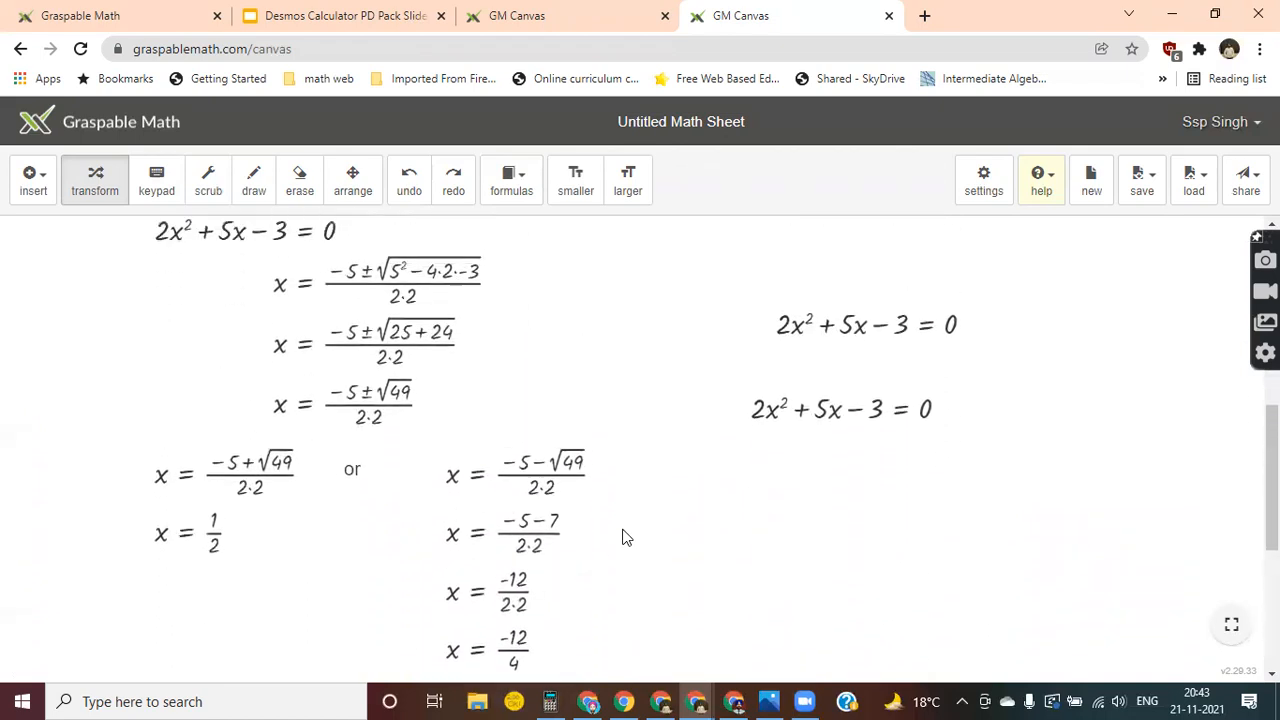
scroll(623, 534, "down", 1)
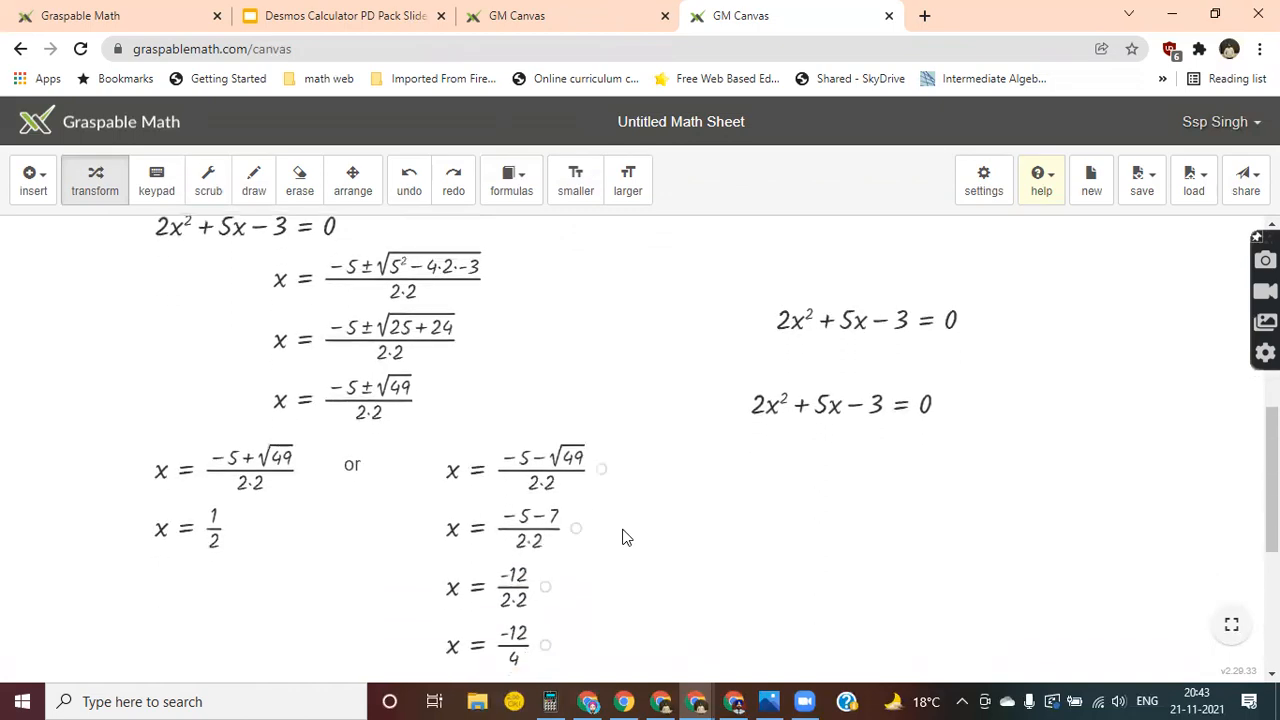